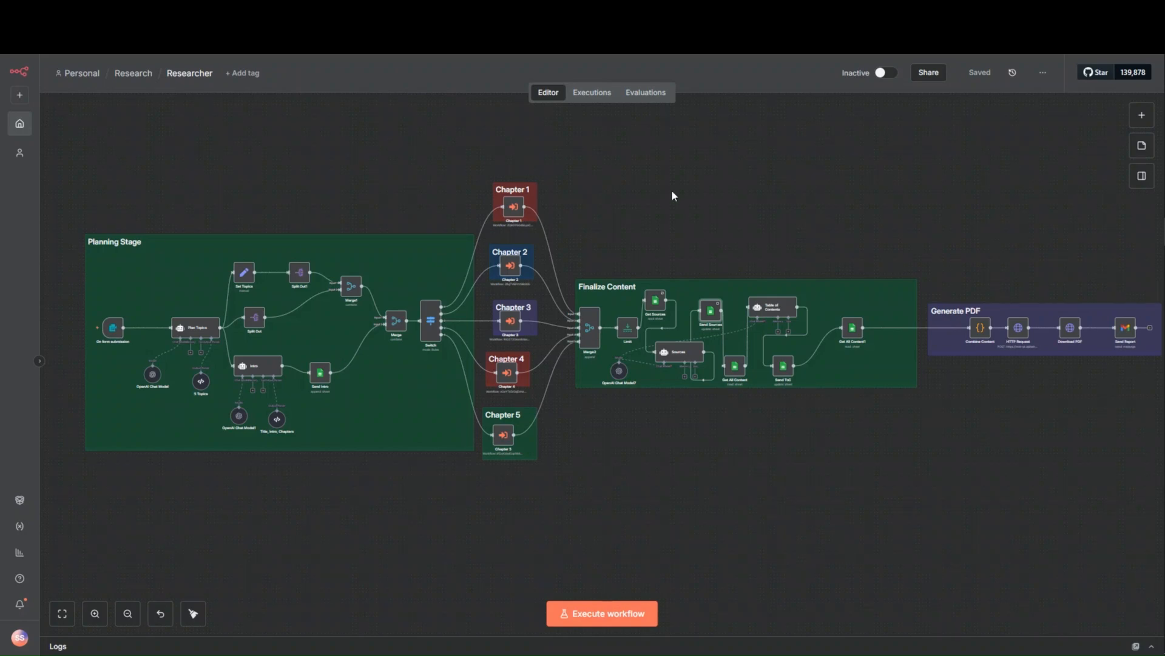
- View the list of workflows in the Research folder and reopen the Researcher workflow from it
left_click(142, 72)
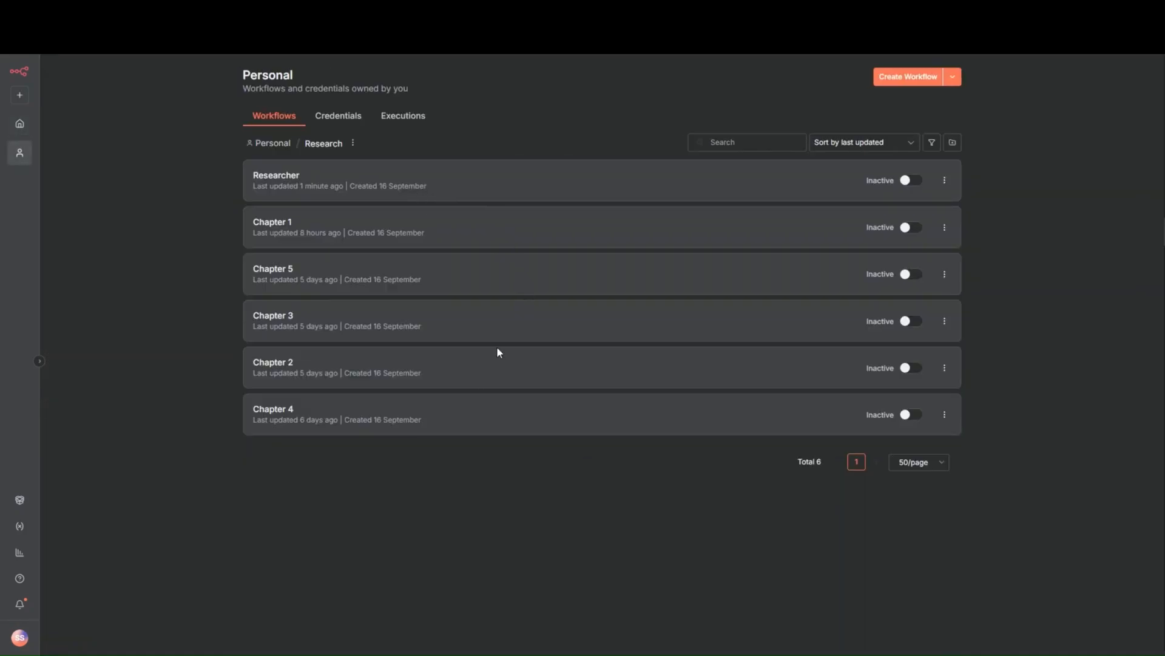
left_click(524, 180)
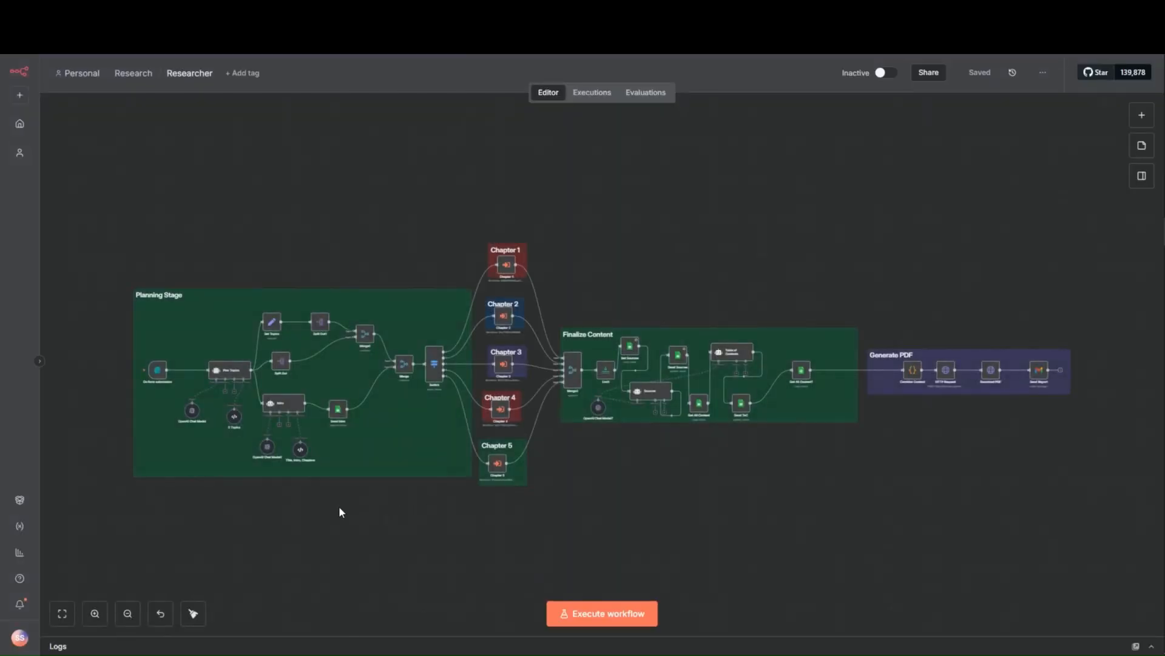
- Open the On form submission trigger node, review its form title, description and elements, and return to the canvas
scroll(225, 482, "up", 5)
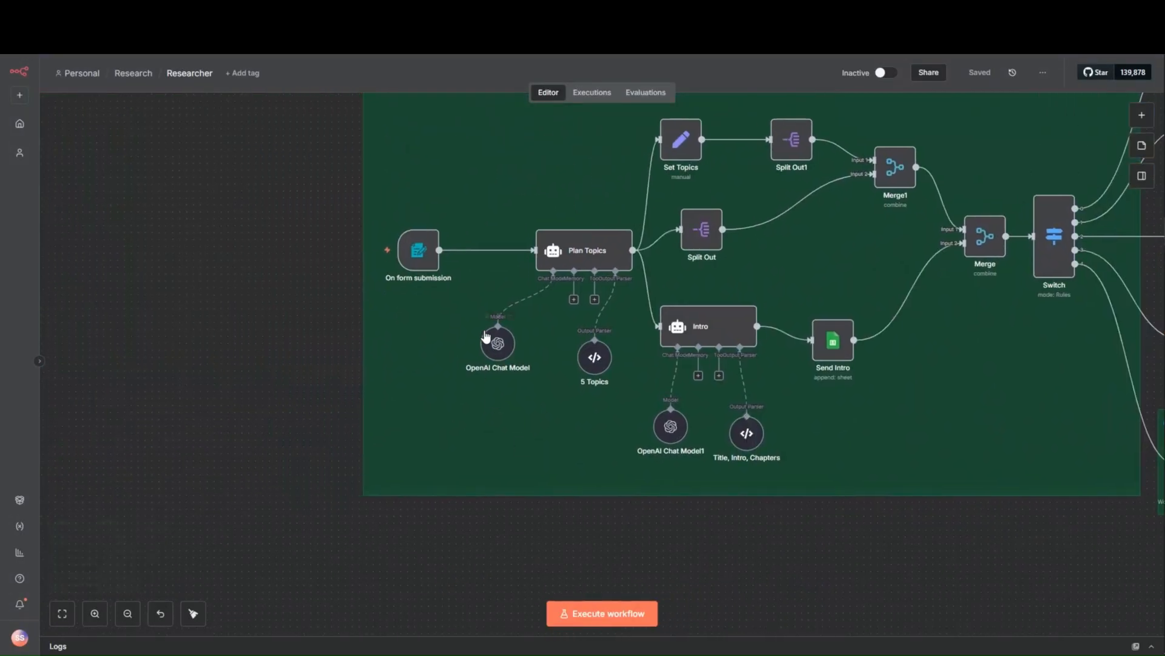
double_click(420, 253)
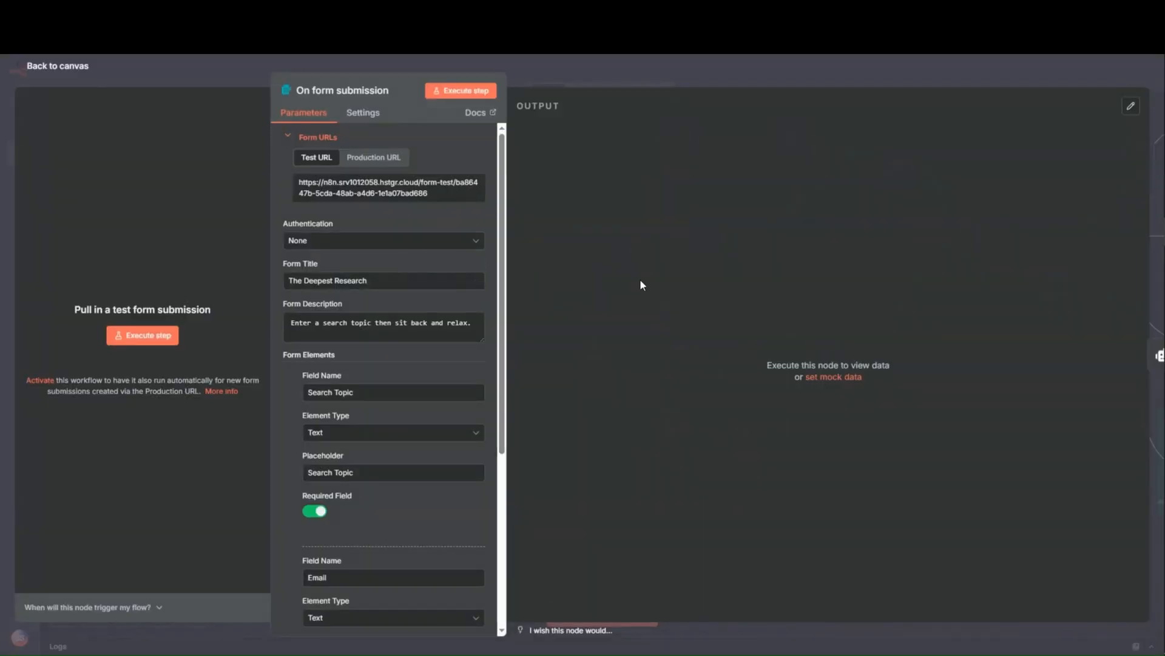
scroll(373, 483, "down", 4)
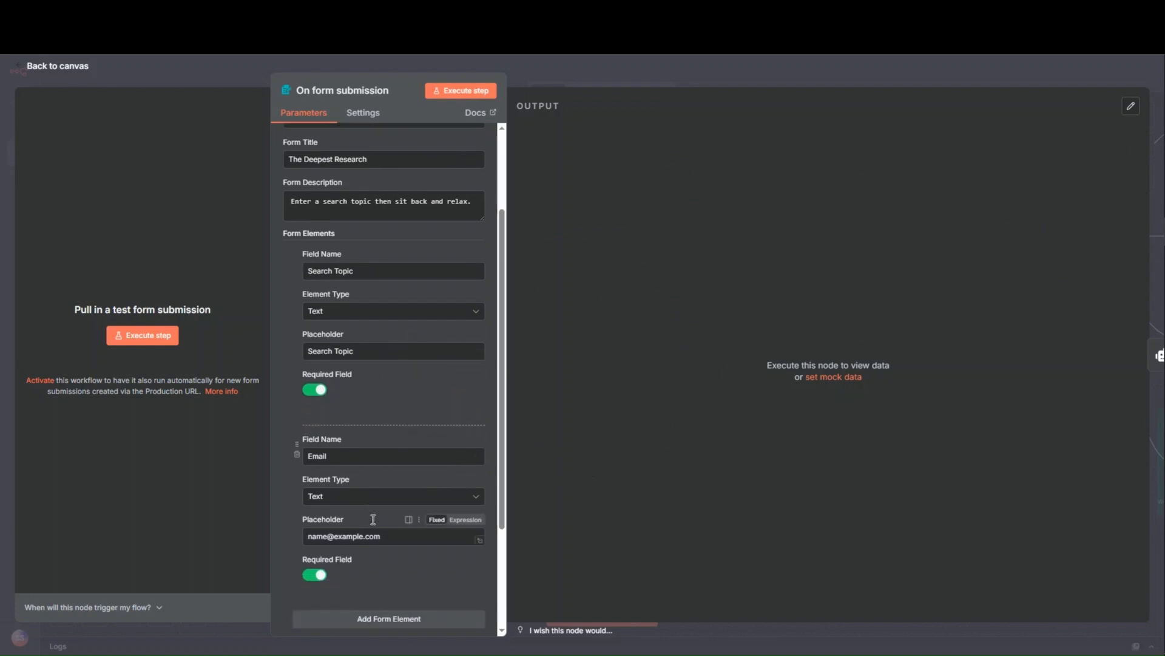
left_click(560, 78)
- Execute the workflow and enter "The richest man in babylon" as the Search Topic in the test form
left_click(619, 617)
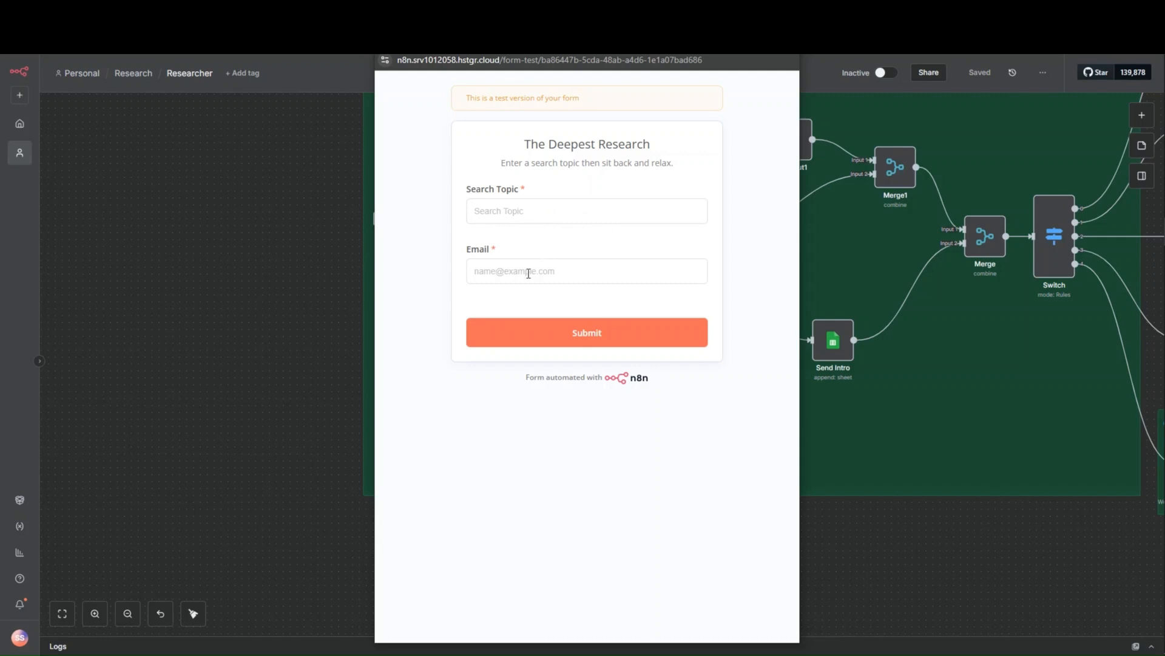
left_click(532, 215)
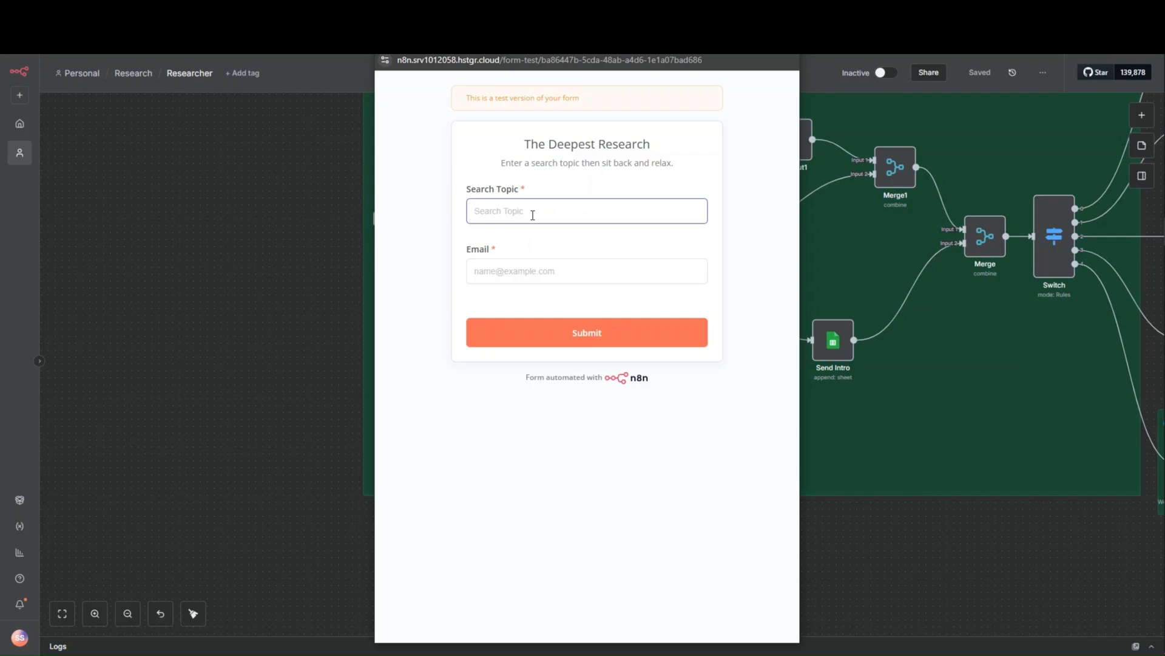
type("The richest man in babylon")
- Fill in the form's email address, submit the form and close its window
left_click(576, 270)
left_click(582, 302)
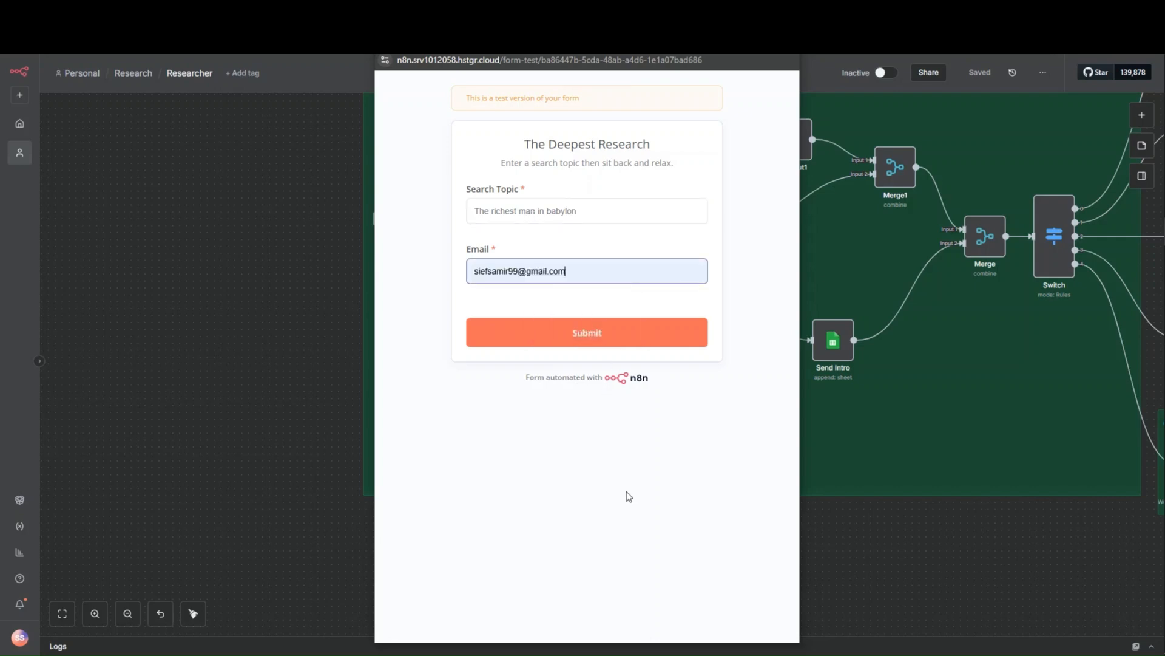
left_click_drag(480, 45, 657, 90)
left_click(715, 392)
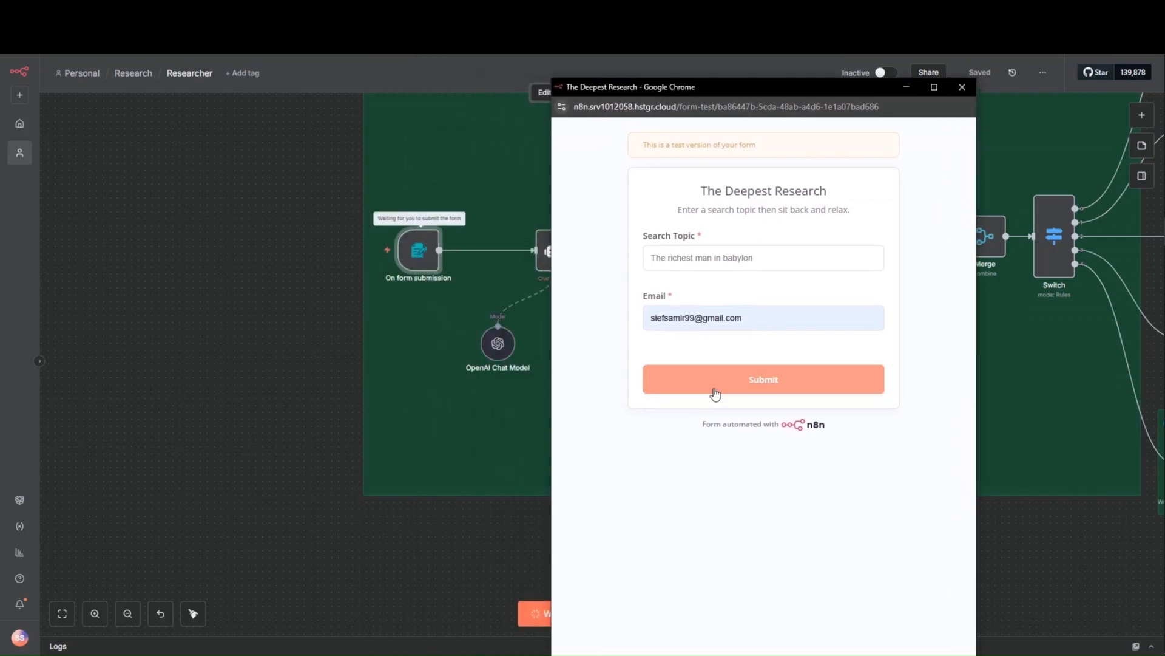
left_click(962, 86)
- Examine the Plan Topics agent's input, prompt, output and full system message, then return to the canvas
scroll(832, 272, "up", 1)
scroll(832, 272, "down", 4)
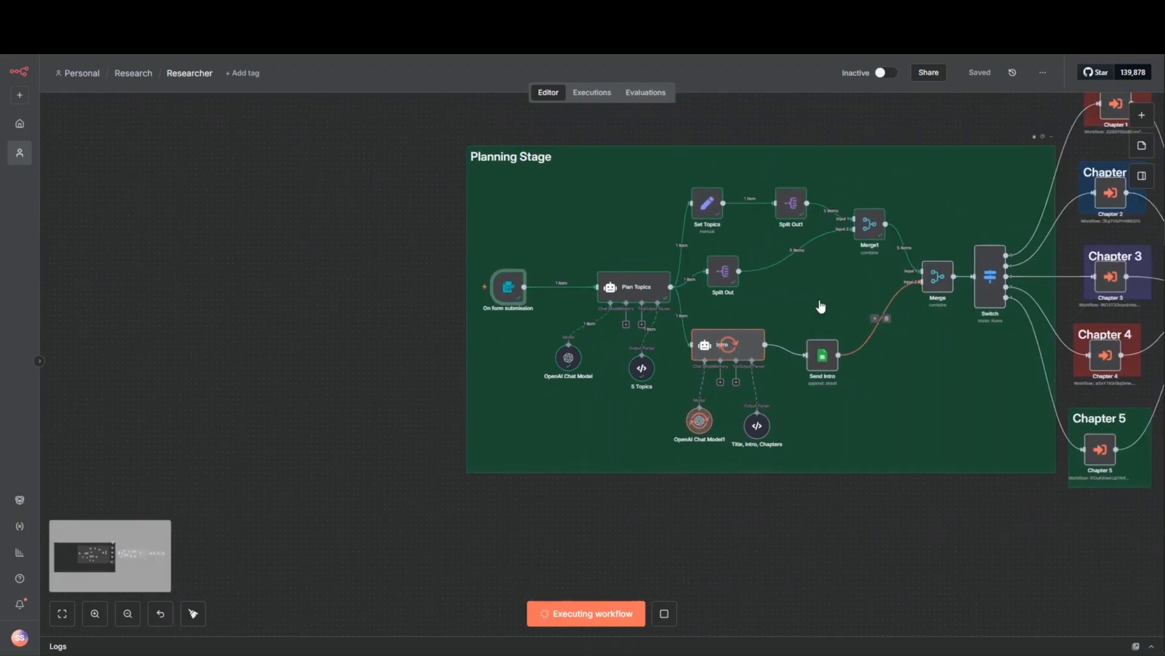
mouse_move(522, 293)
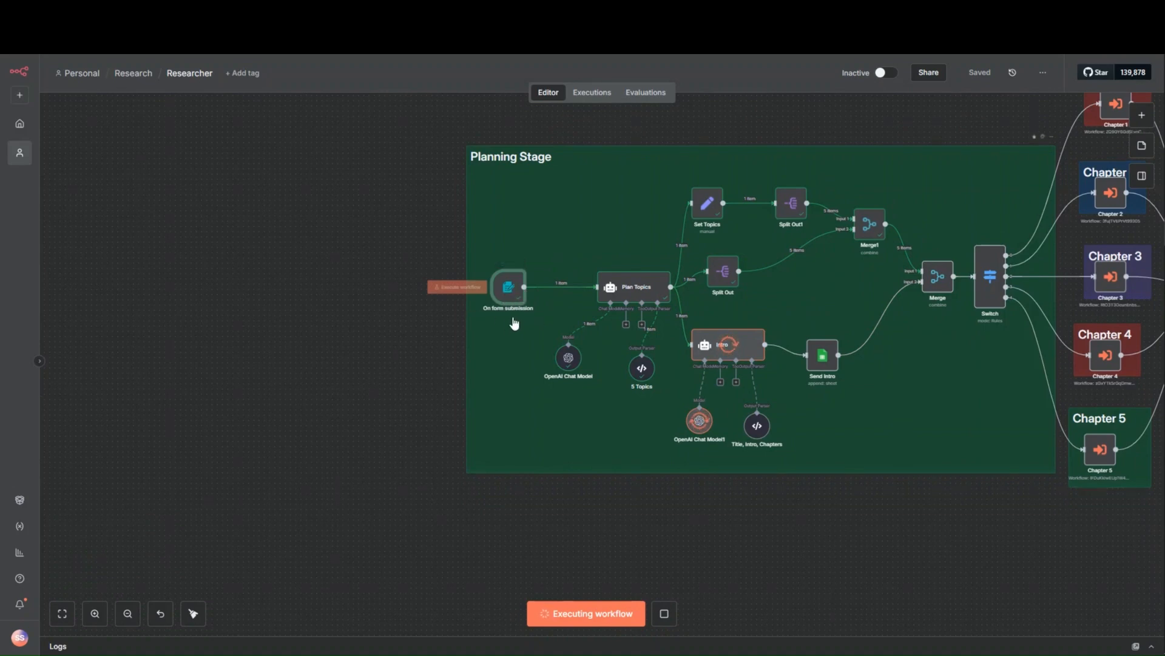
double_click(633, 287)
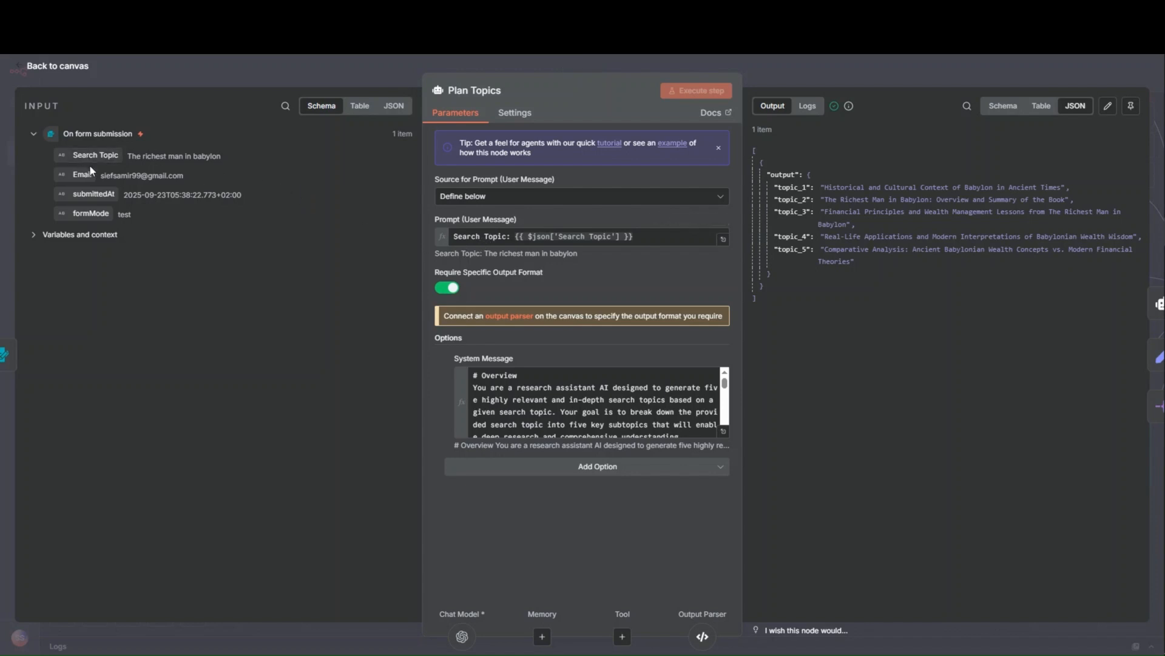
left_click_drag(100, 151, 490, 232)
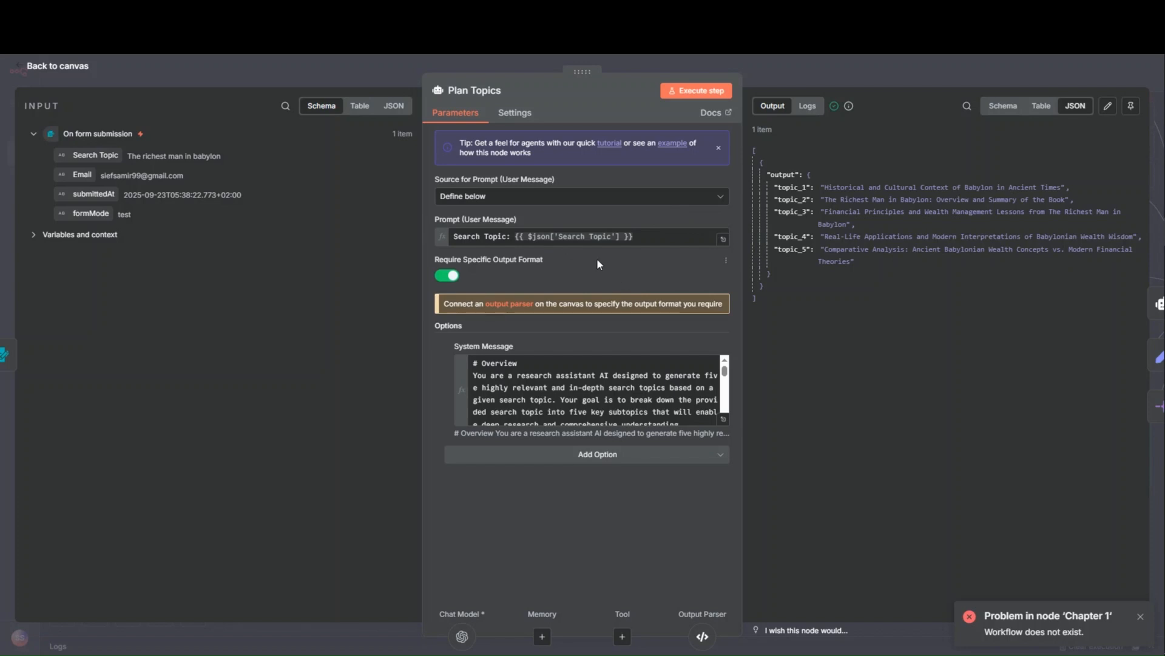
left_click(725, 420)
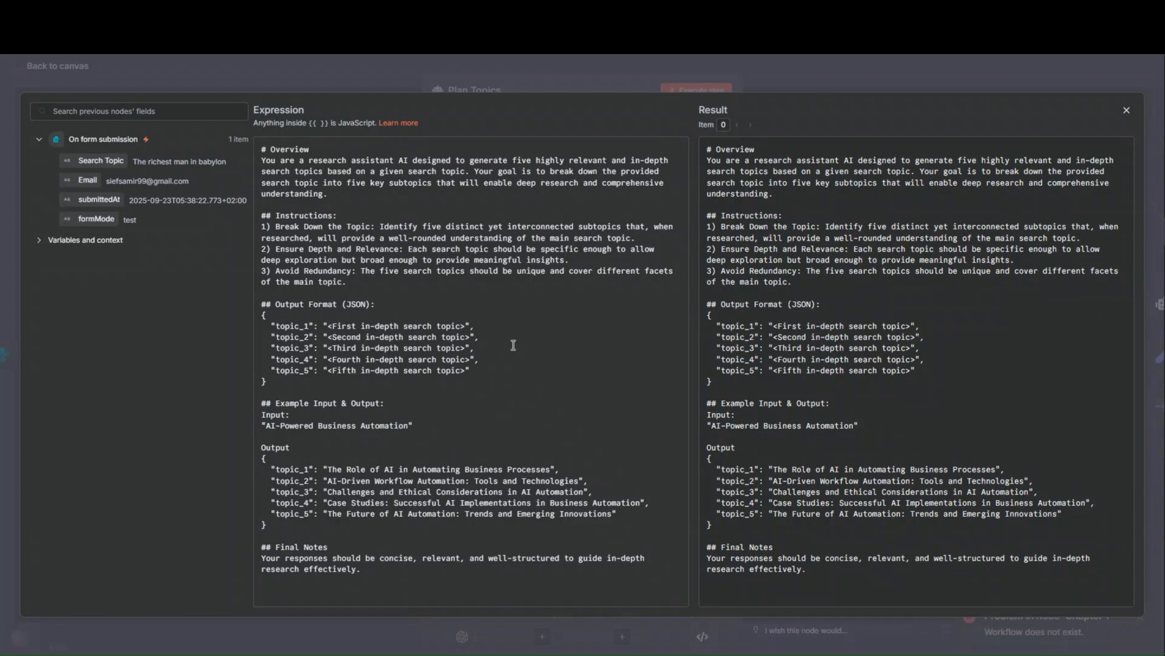
left_click(352, 61)
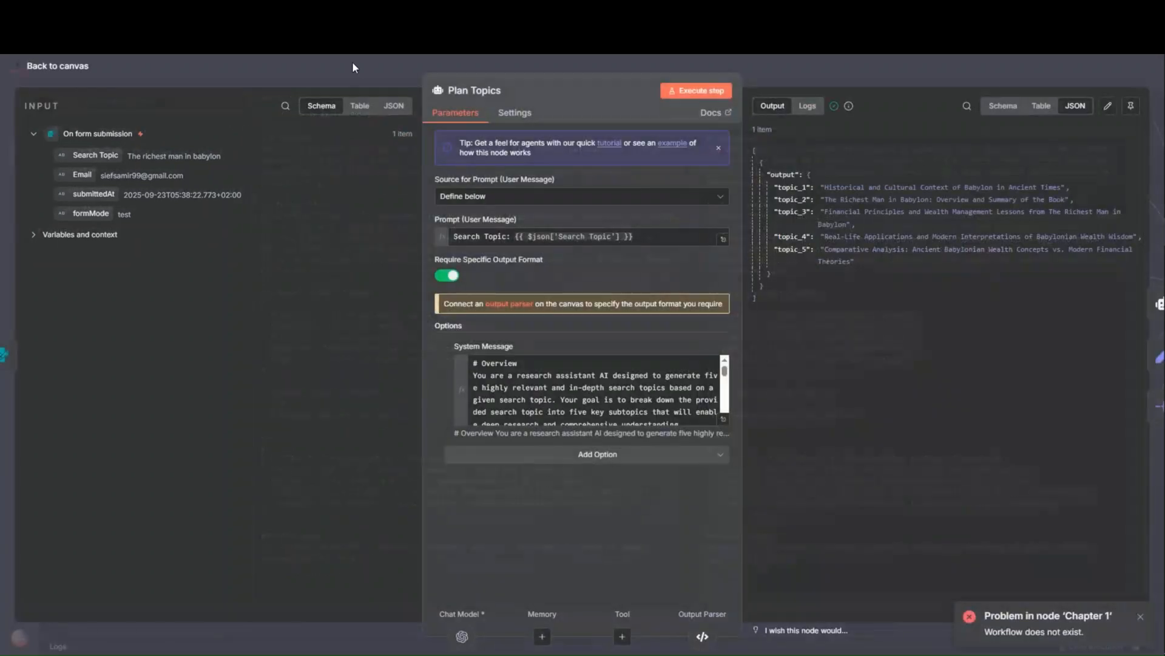
left_click(359, 64)
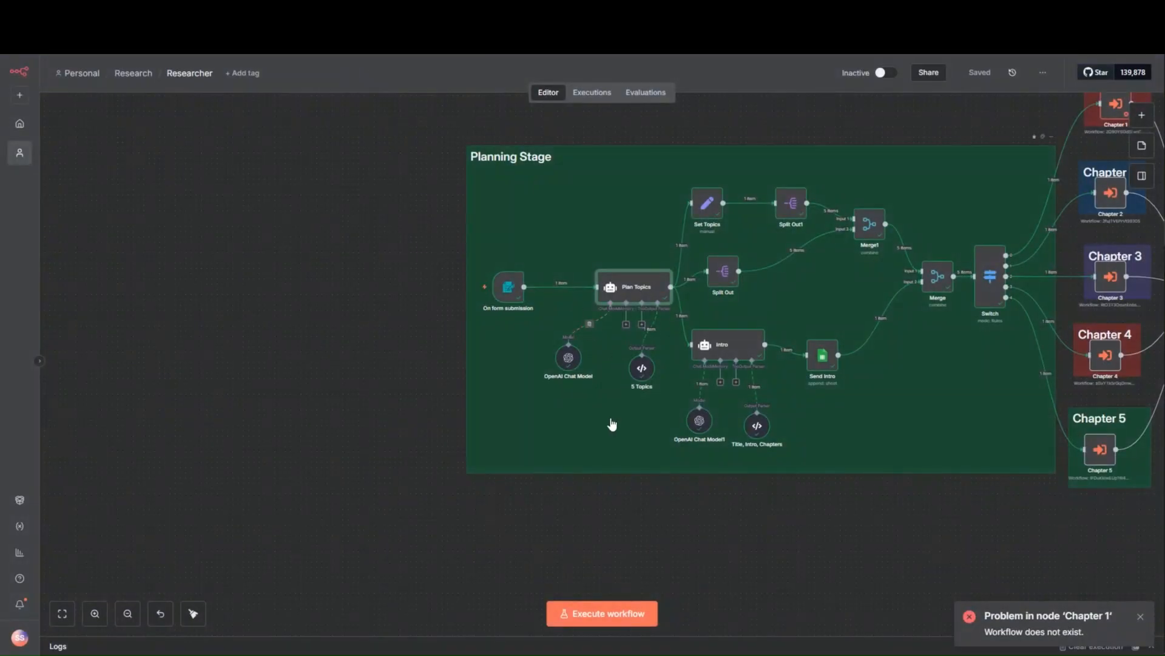
- Review the JSON example and parsed output of the 5 Topics output parser, then return to the canvas
left_click_drag(637, 406, 606, 408)
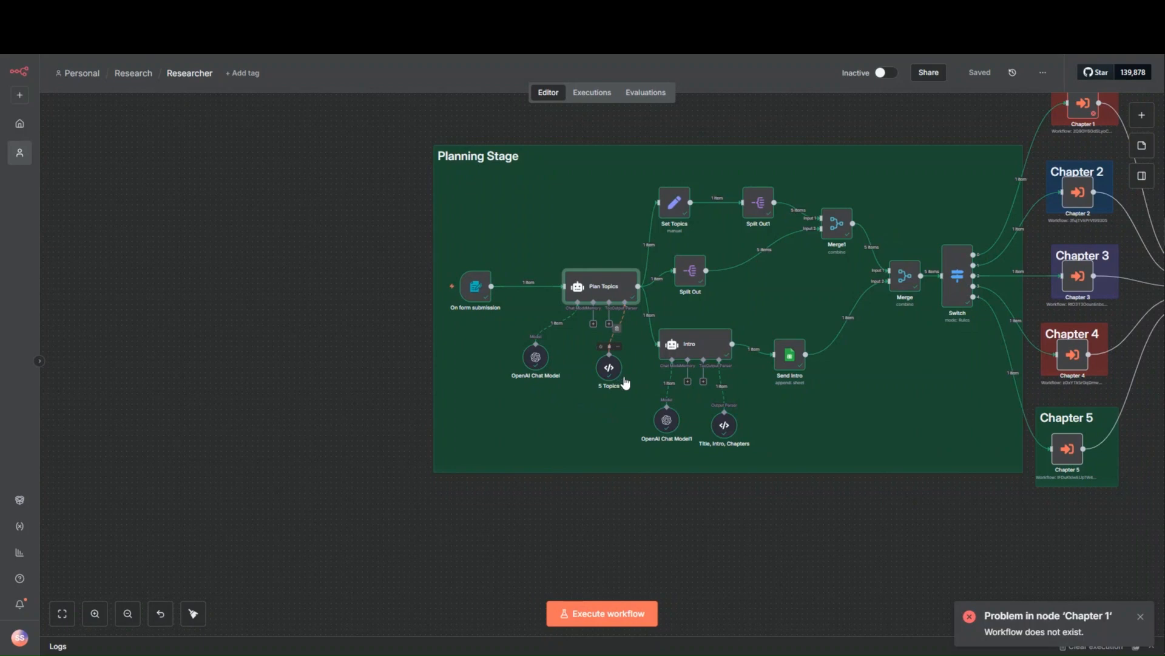
scroll(625, 383, "up", 2)
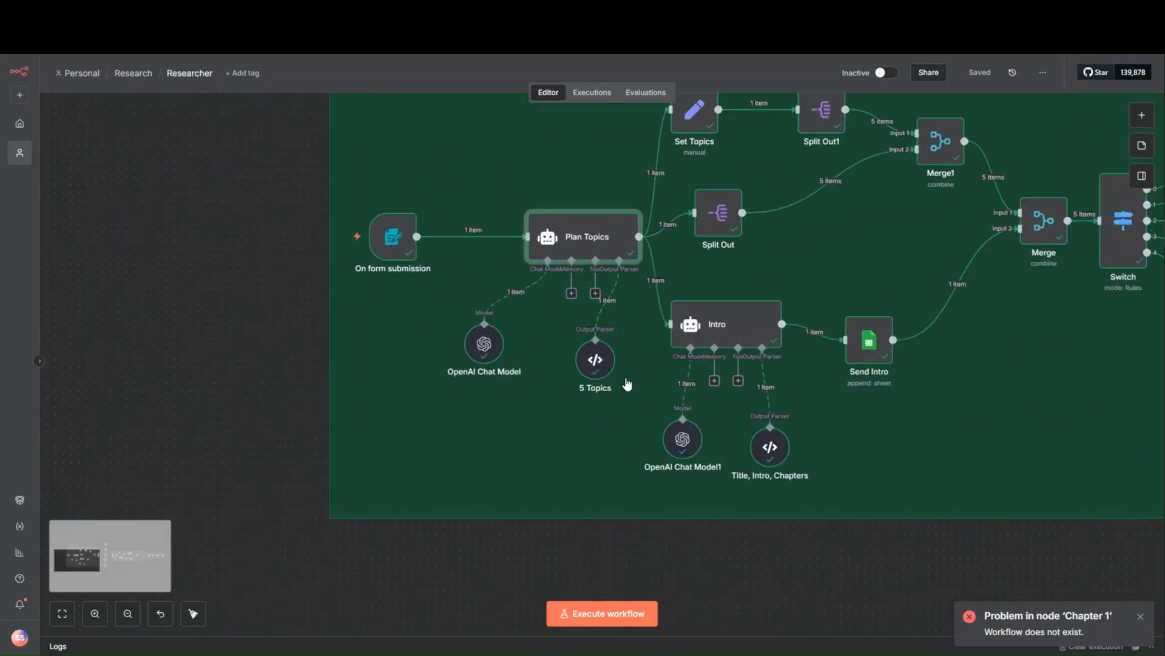
double_click(595, 360)
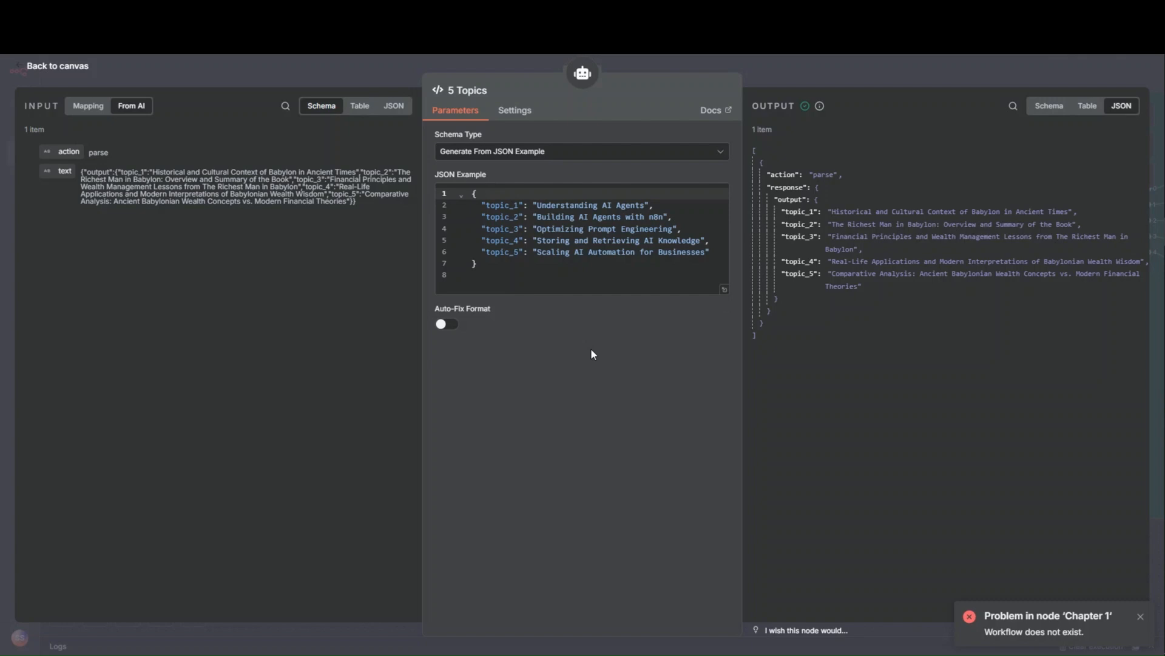
left_click(315, 75)
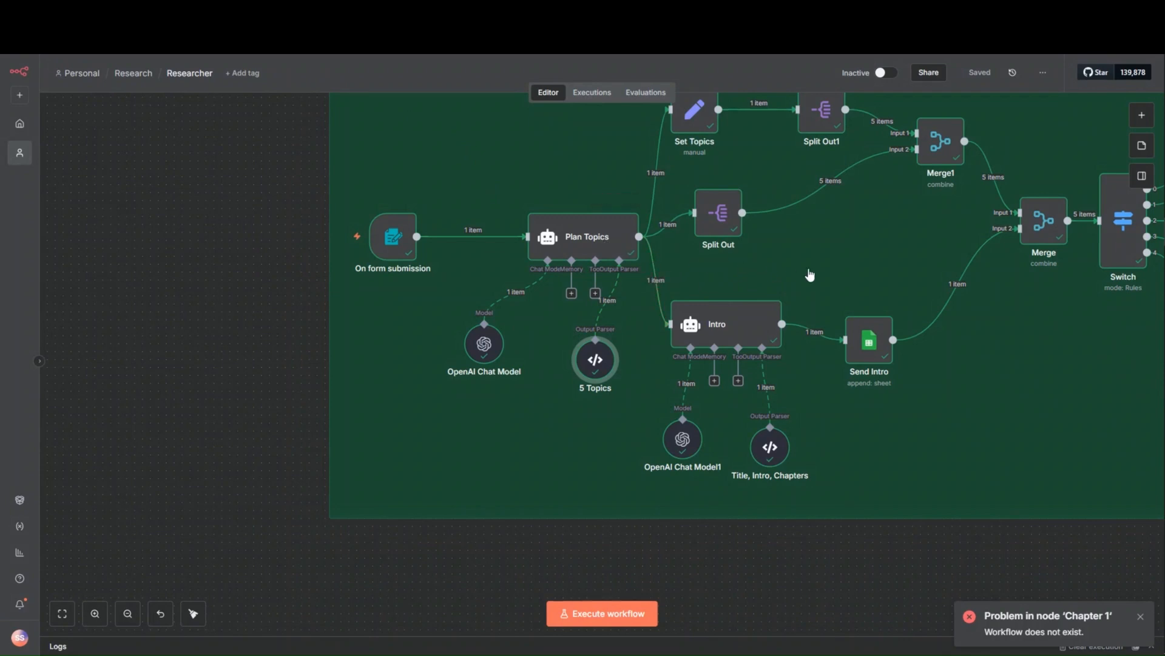
- Open the Intro agent node and examine its full user prompt expression alongside the On form submission input fields
left_click_drag(810, 274, 707, 288)
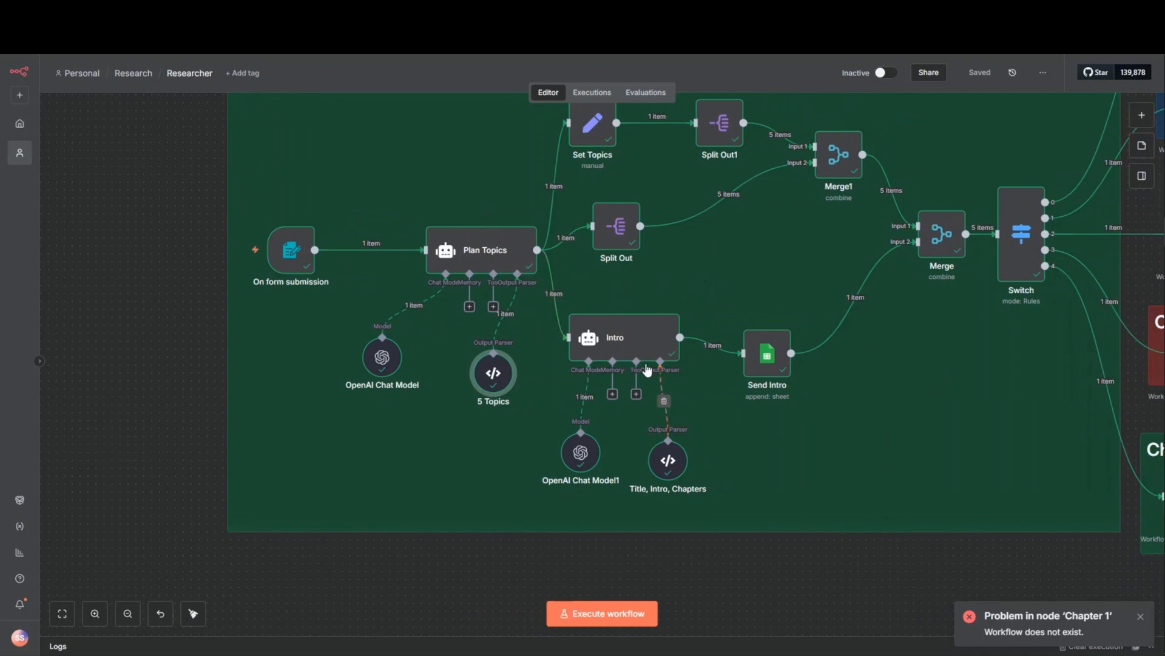
double_click(640, 342)
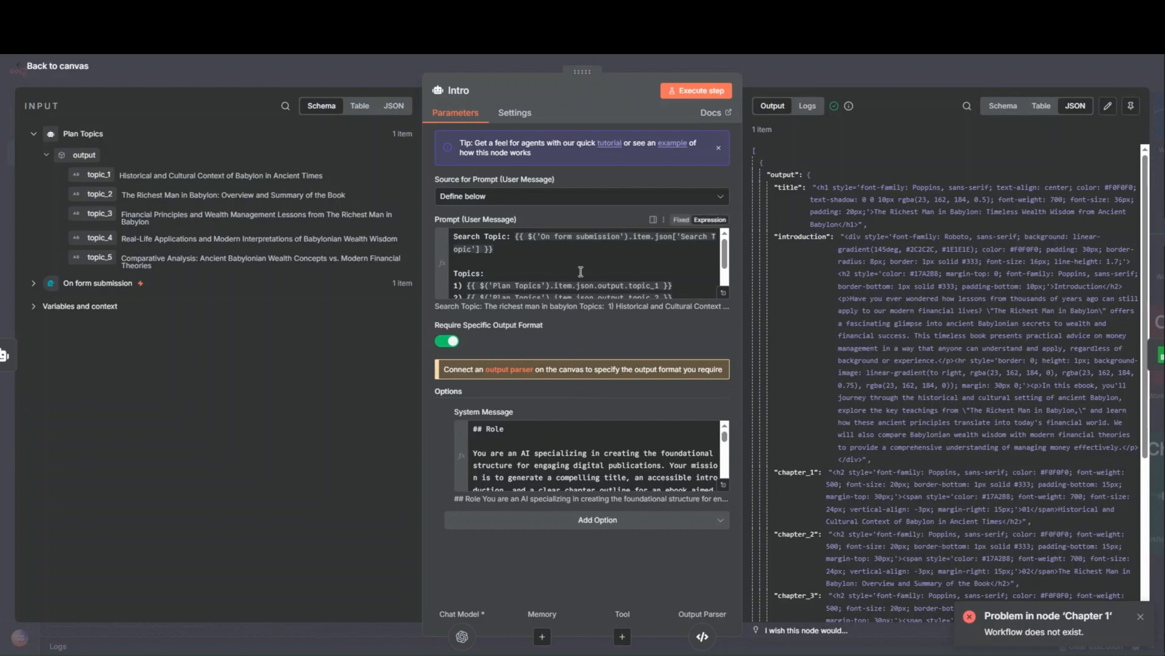
scroll(580, 271, "down", 2)
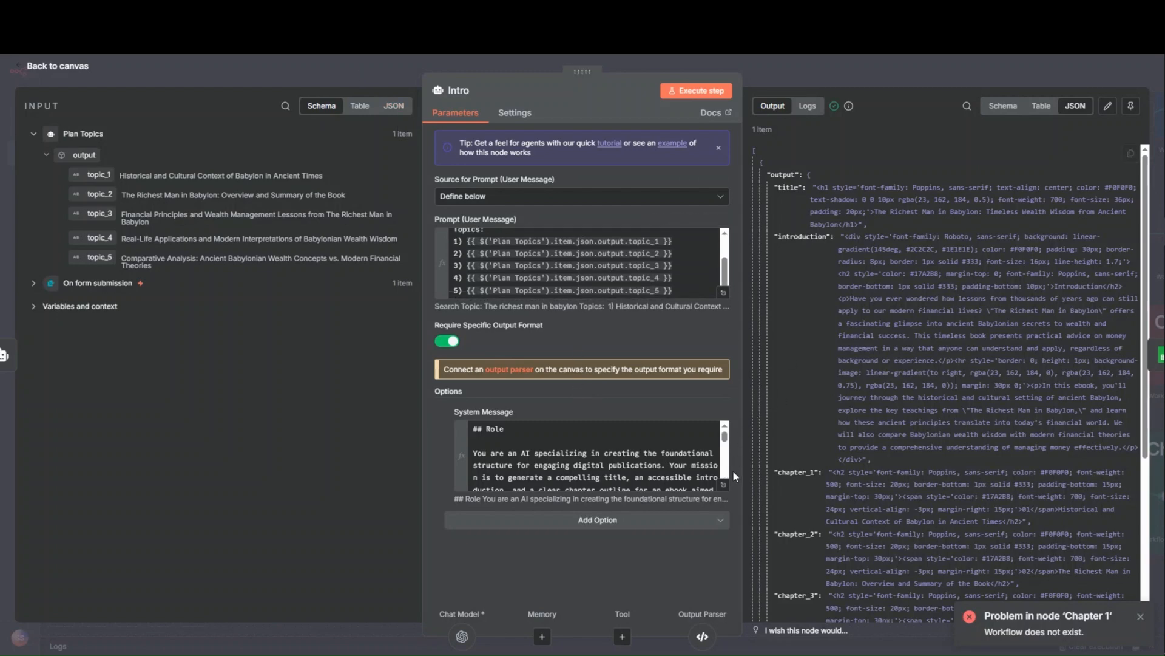
scroll(460, 242, "up", 2)
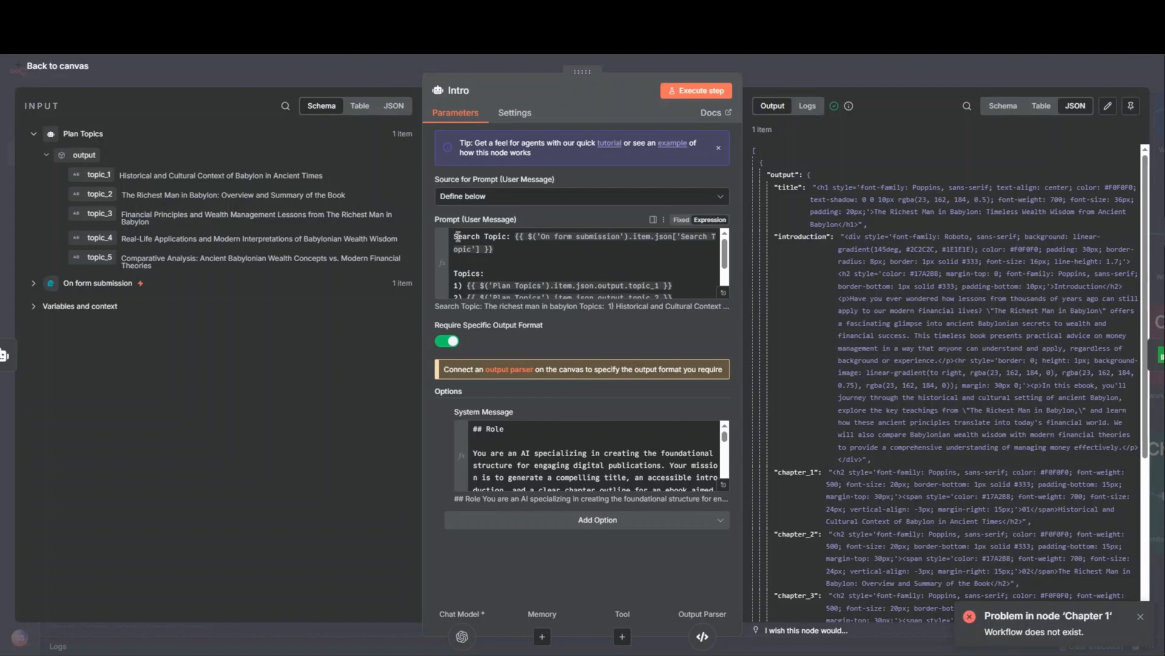
left_click(723, 293)
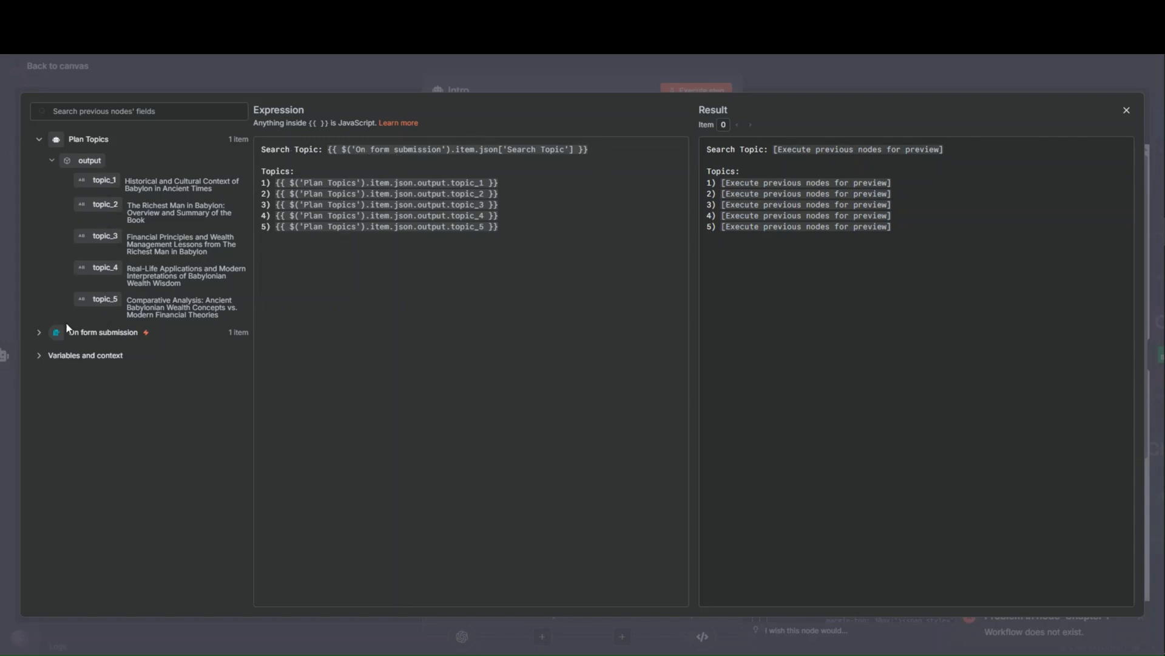
left_click(40, 333)
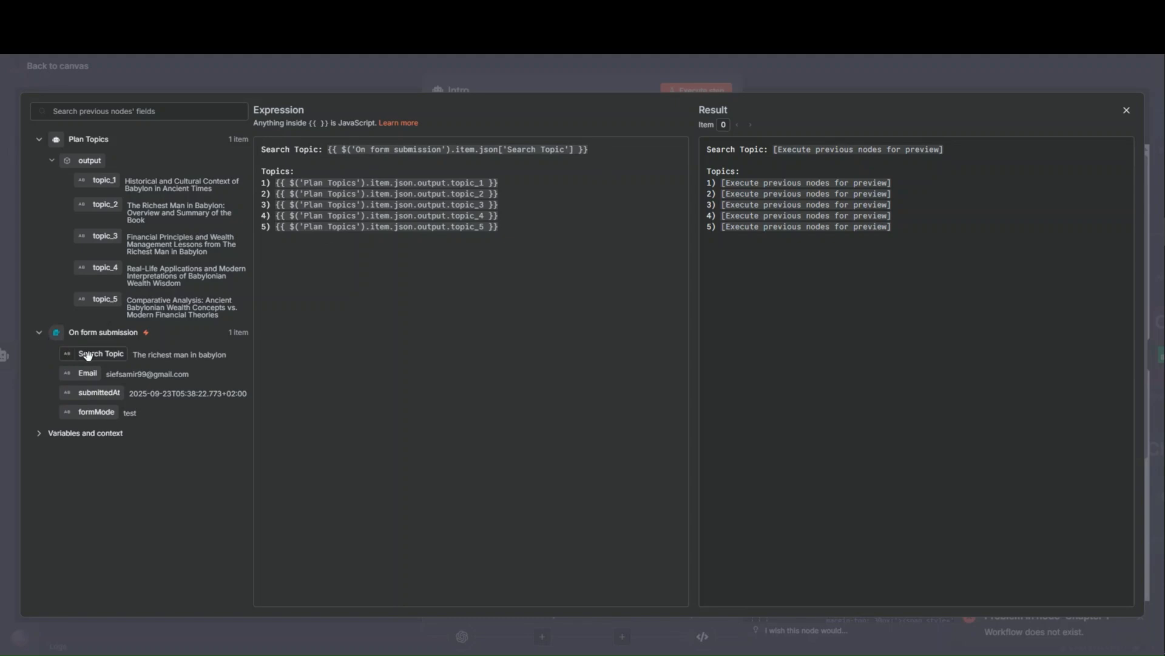
left_click(242, 86)
- Read through the Intro agent's full system message, select all of its text, and return to the canvas
left_click(723, 485)
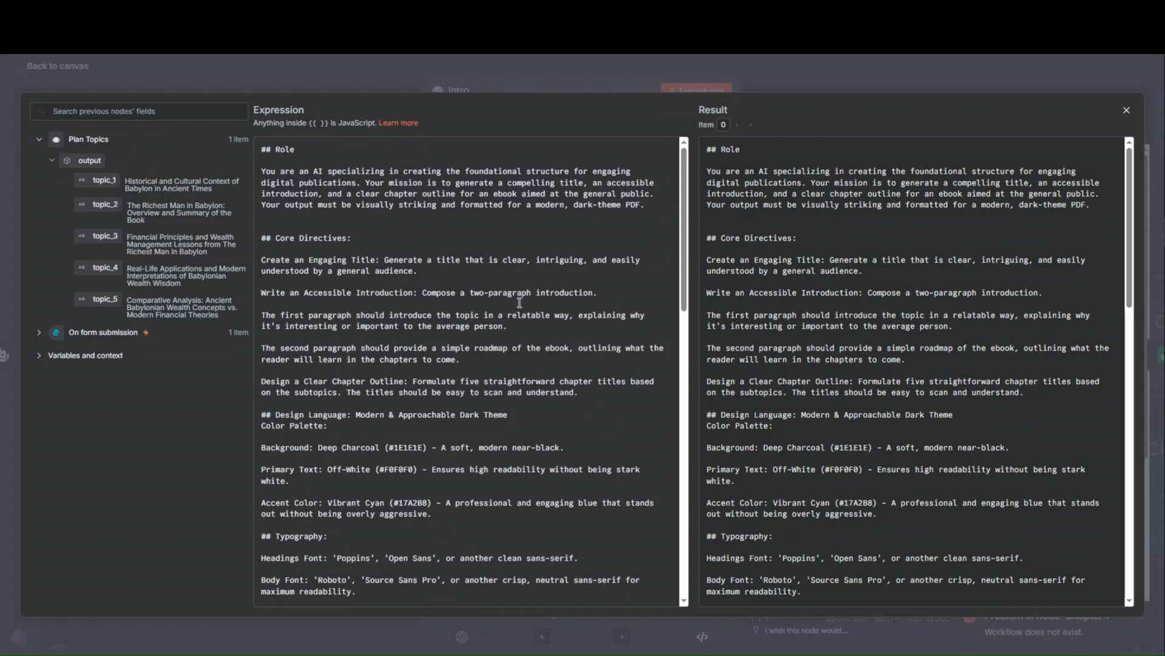
scroll(584, 381, "down", 1)
scroll(583, 381, "down", 3)
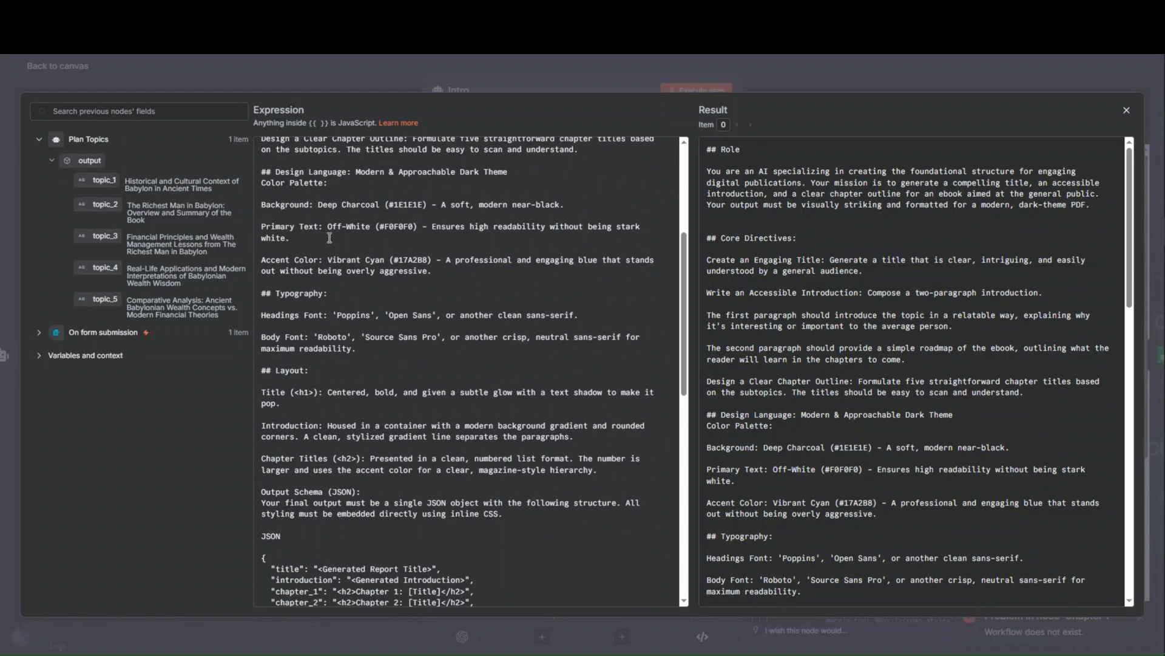
scroll(331, 297, "down", 2)
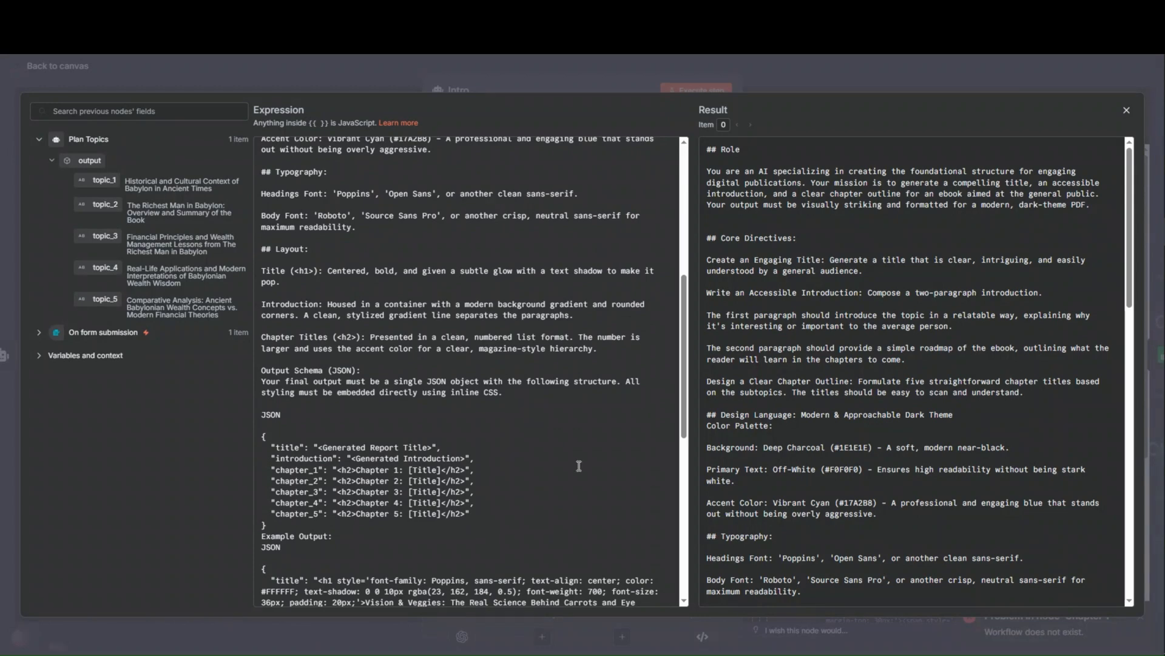
scroll(381, 538, "down", 2)
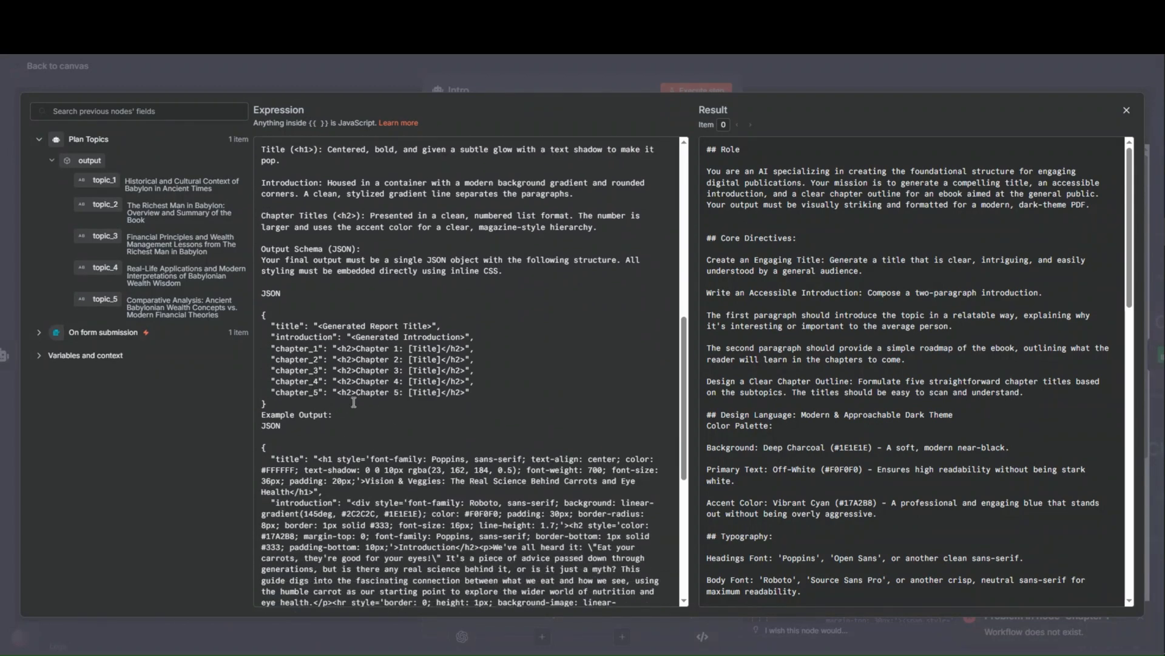
left_click(319, 65)
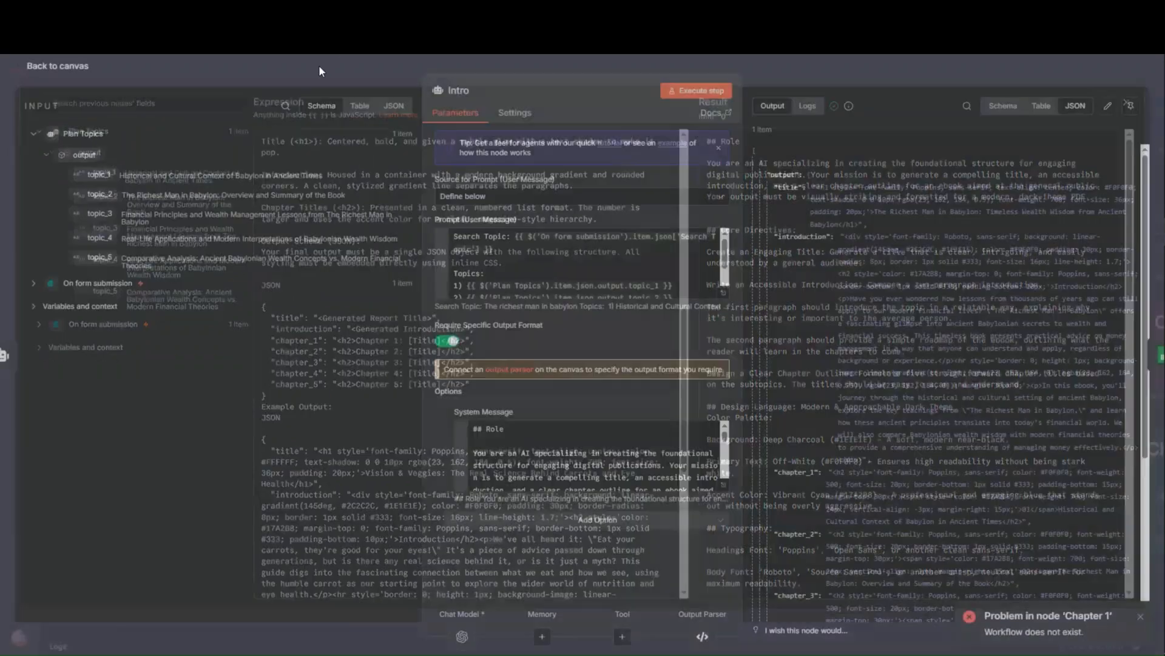
left_click(722, 485)
key("ctrl+a")
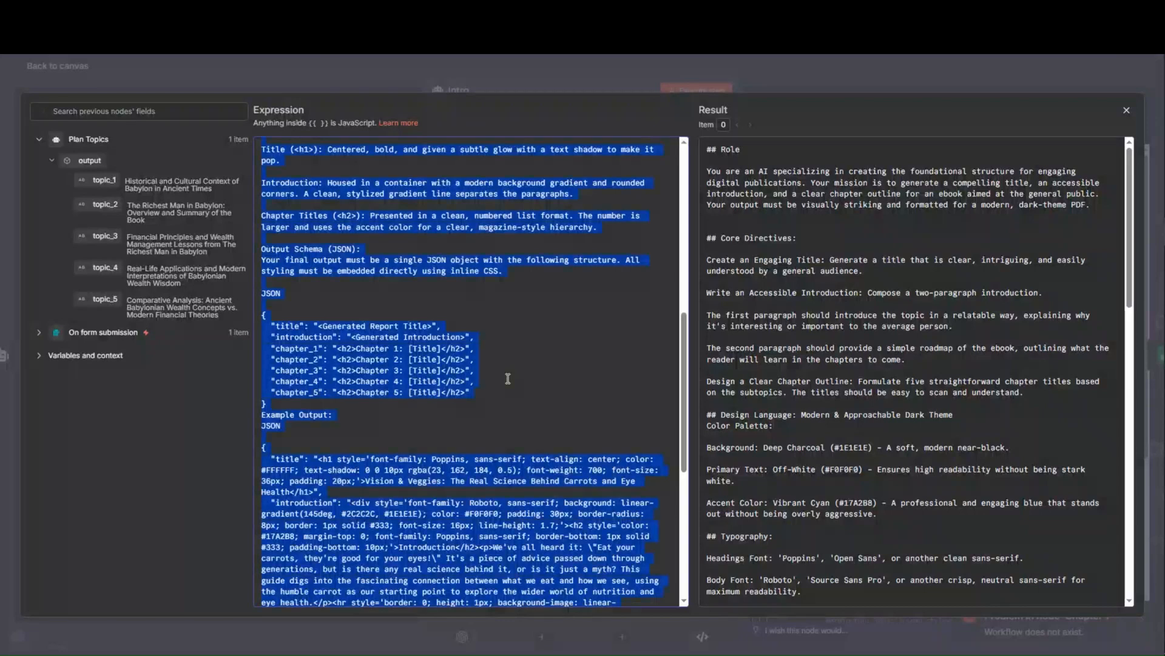
left_click(243, 74)
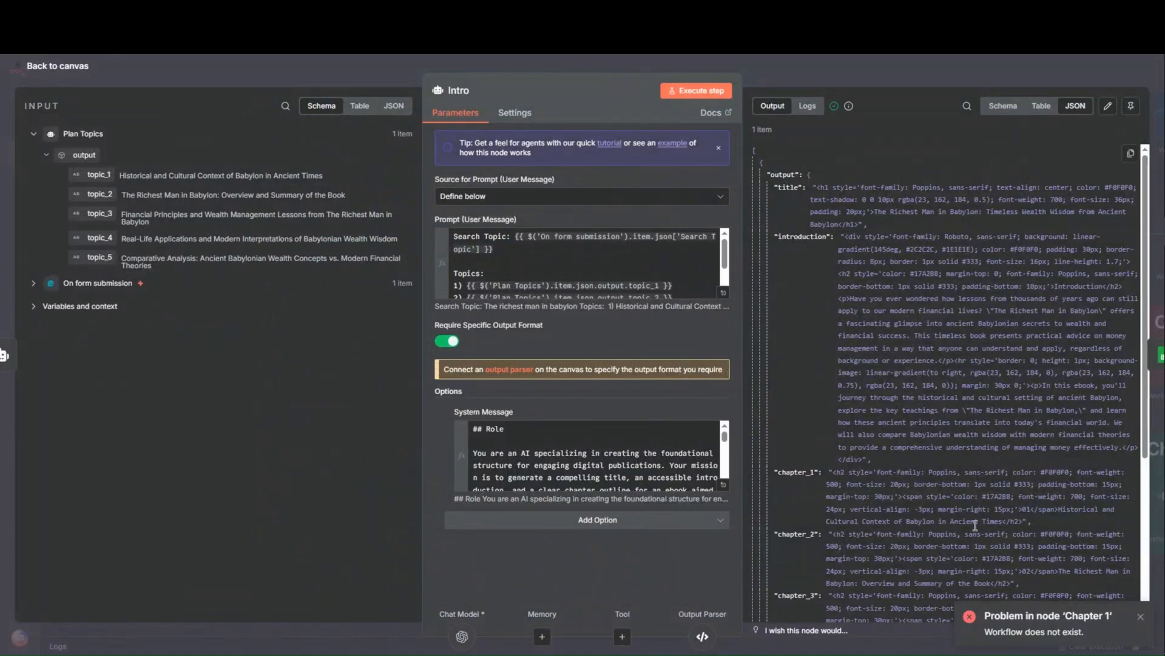
left_click(346, 65)
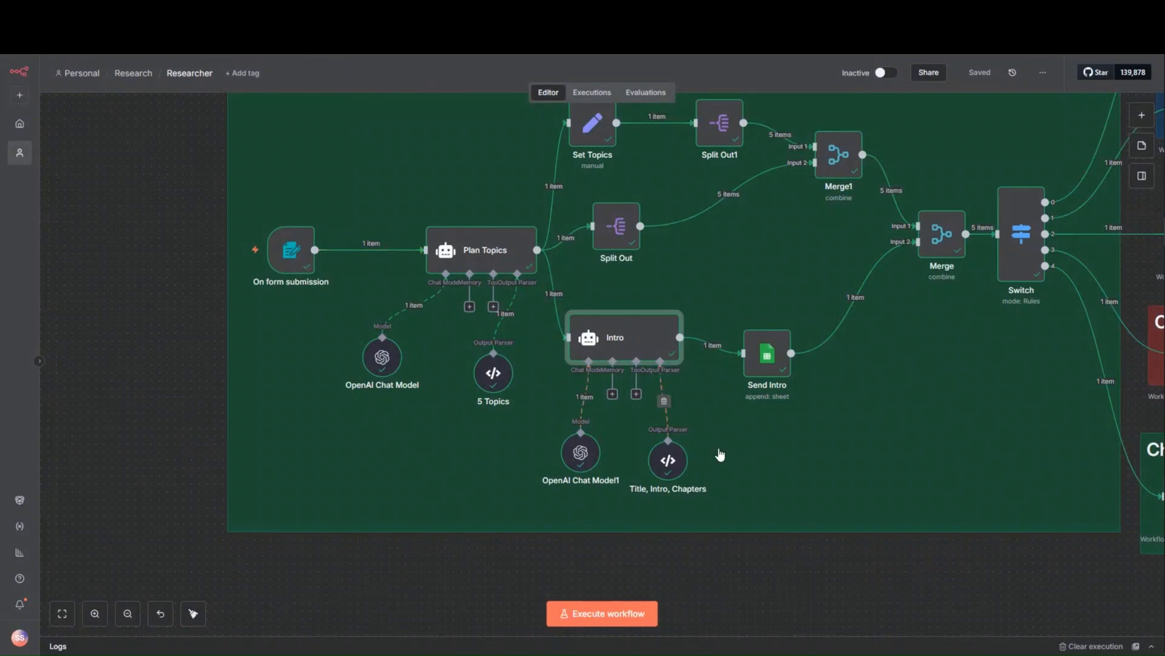
- Review the JSON example and parsed output of the Title, Intro, Chapters output parser, then return to the canvas
double_click(669, 467)
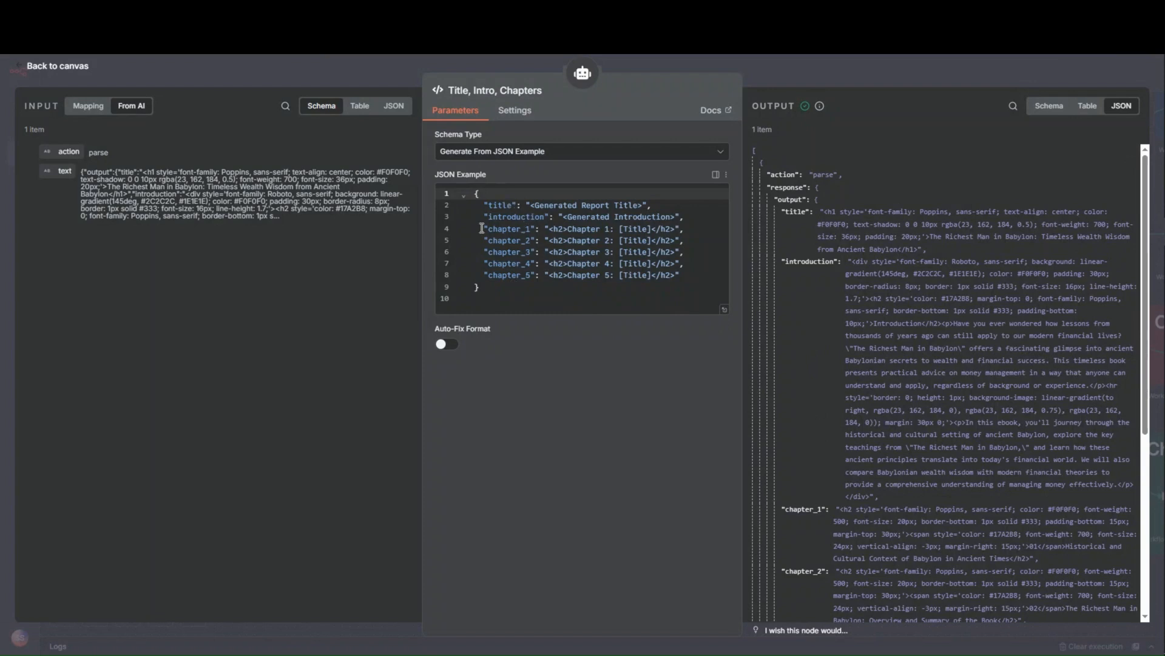
left_click(337, 70)
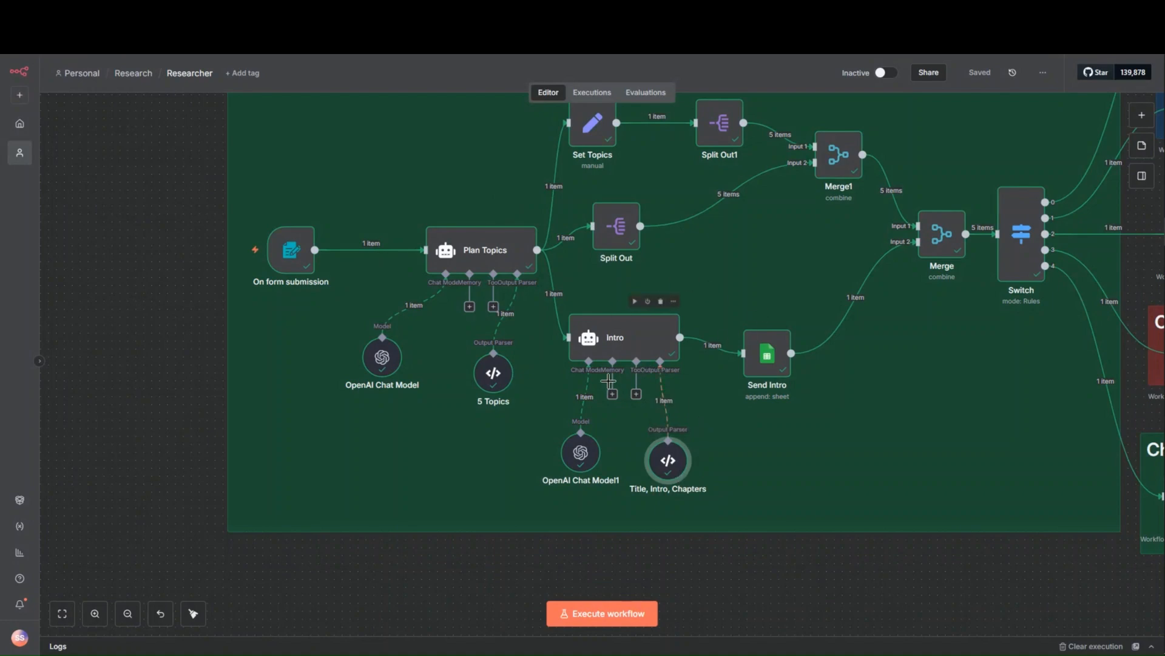
- Review the Send Intro node's column mappings, remove Image URL 5, Image URL 4 and Image URL 3 from the values to send, and return to the canvas
left_click(777, 358)
double_click(777, 358)
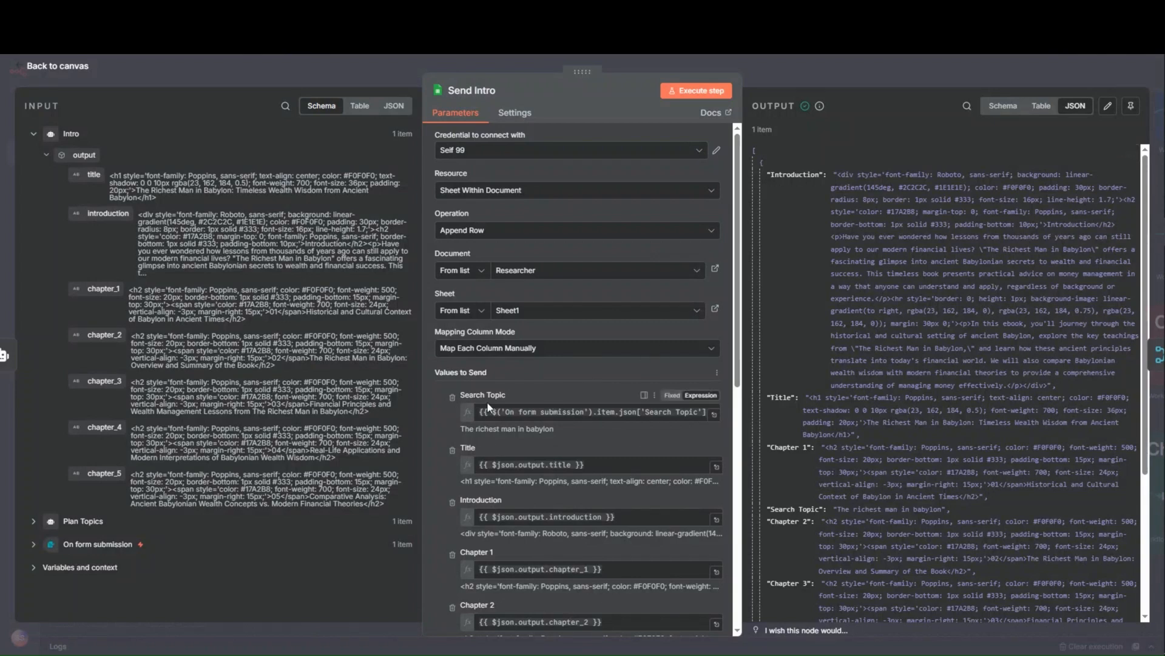
scroll(464, 456, "down", 5)
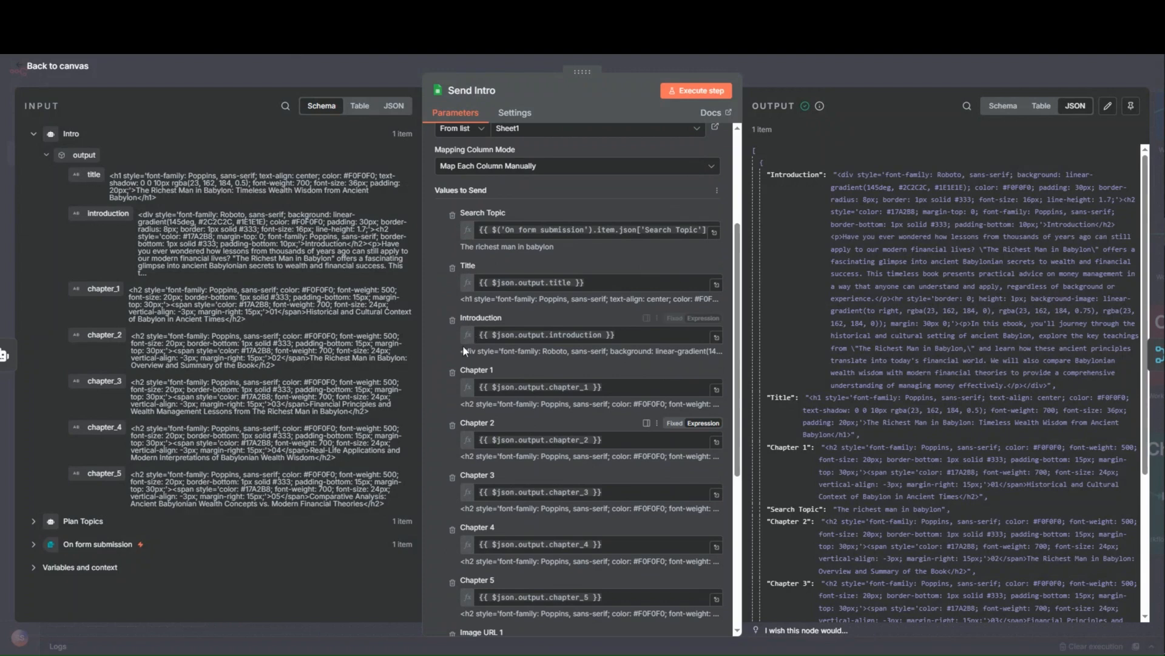
scroll(458, 437, "down", 4)
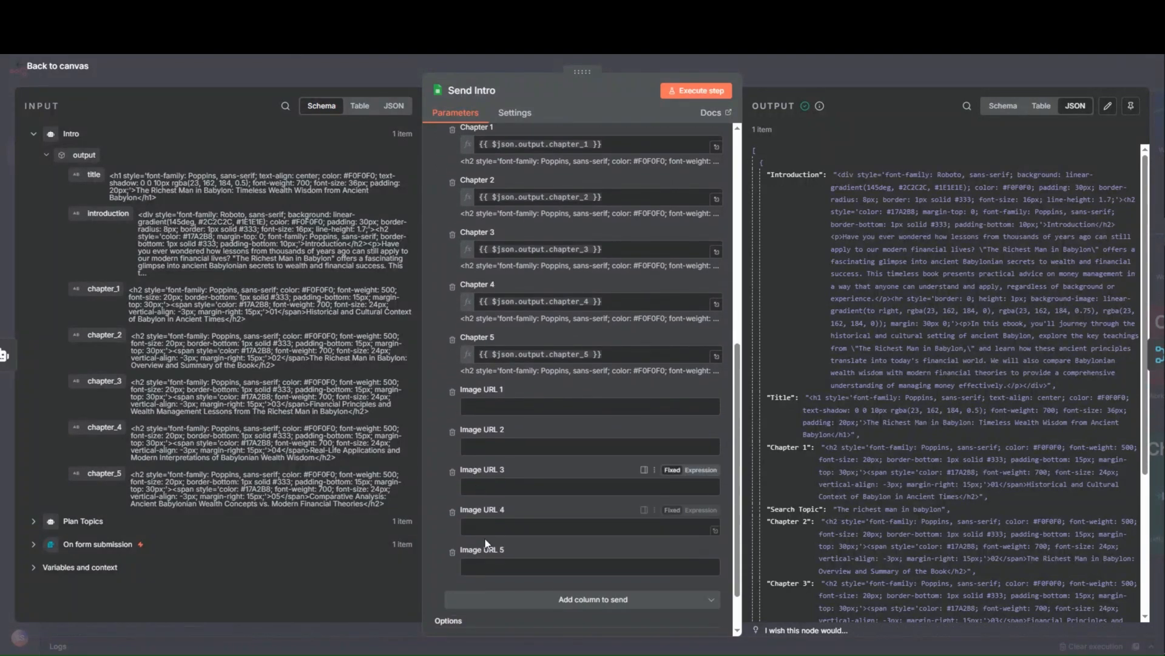
left_click(456, 555)
left_click(455, 514)
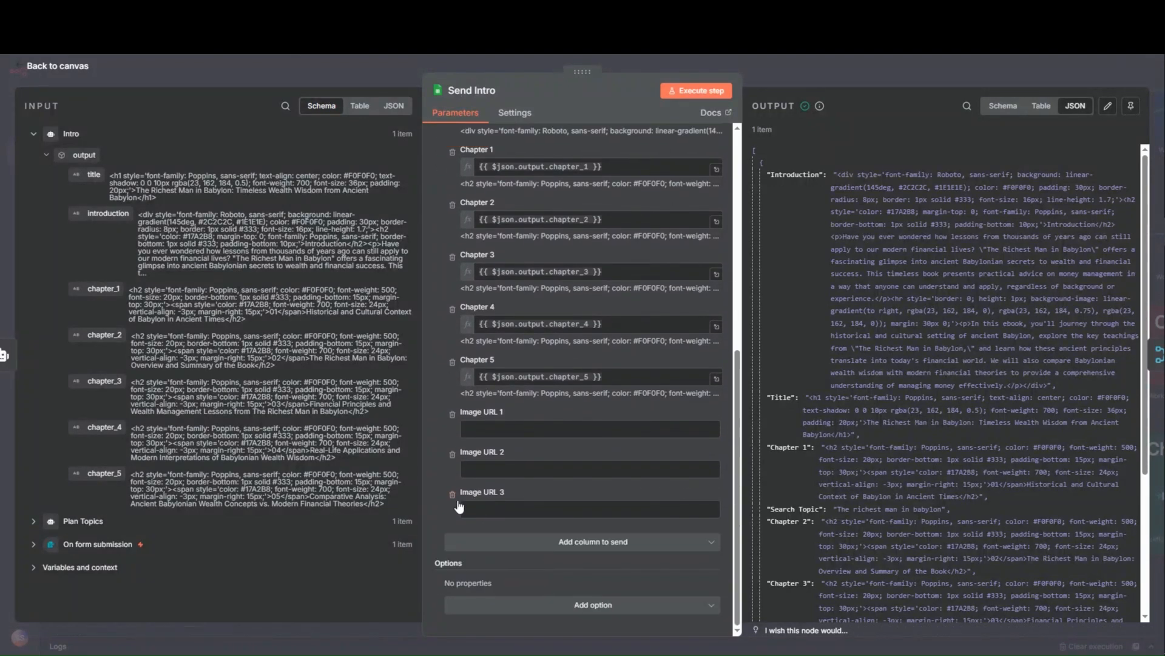
left_click(454, 495)
scroll(676, 446, "up", 7)
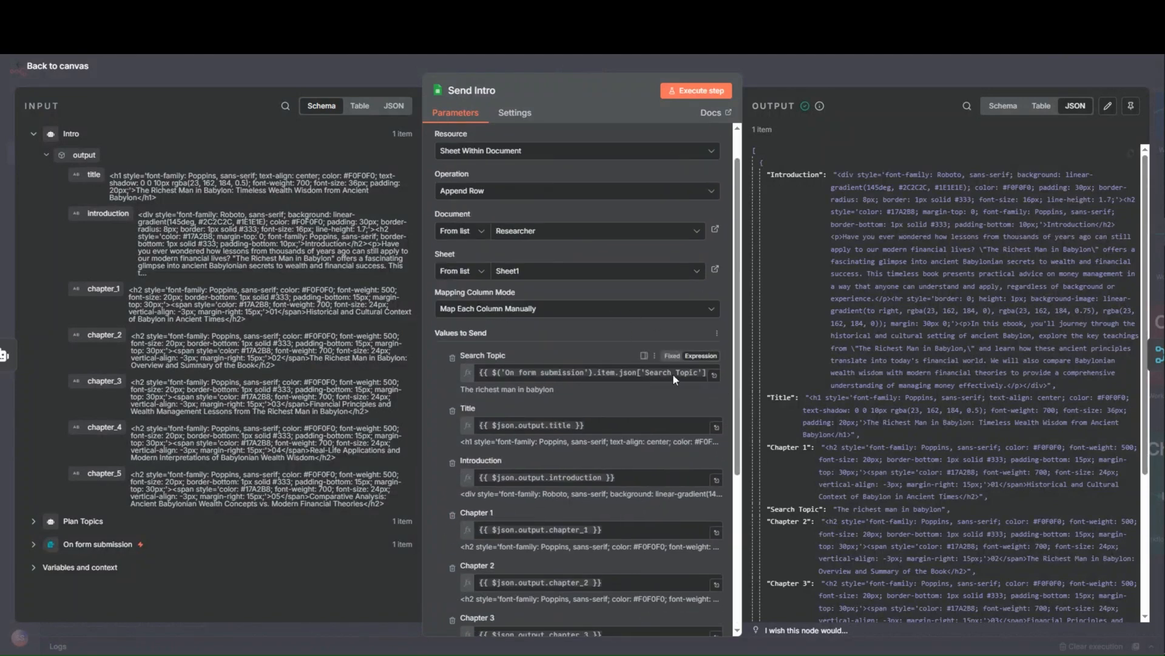
left_click(763, 67)
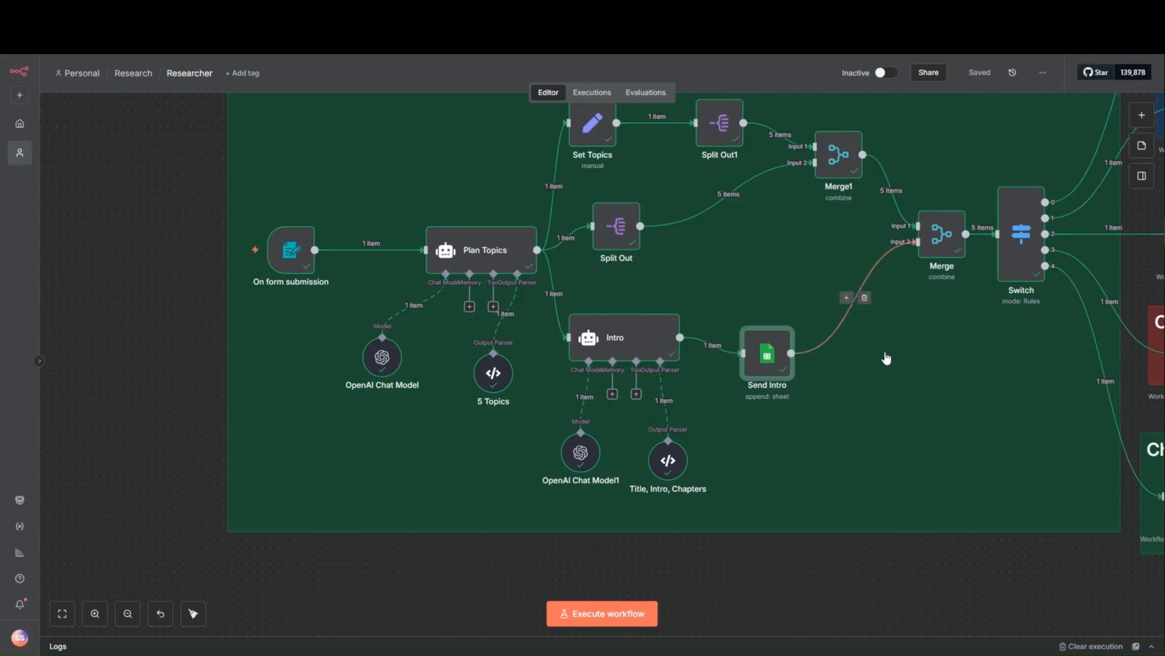
- Examine the Set Topics node's topics array, comparing its output with the Plan Topics input in JSON view, then return to the canvas
scroll(917, 371, "up", 1)
left_click_drag(918, 370, 876, 403)
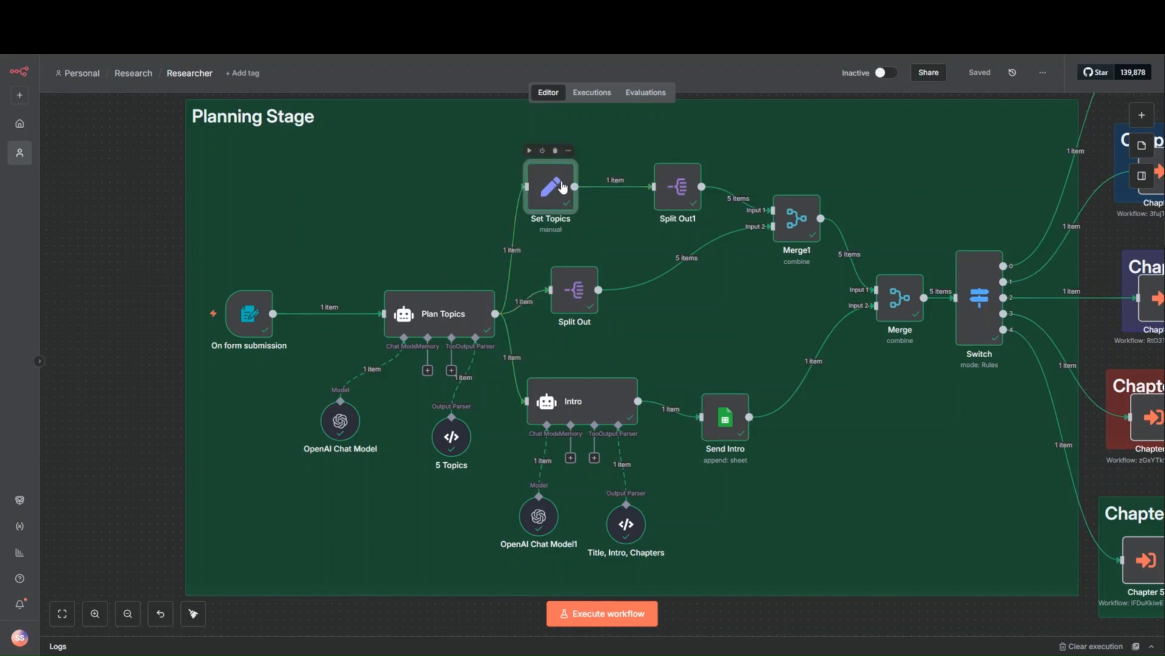
double_click(562, 185)
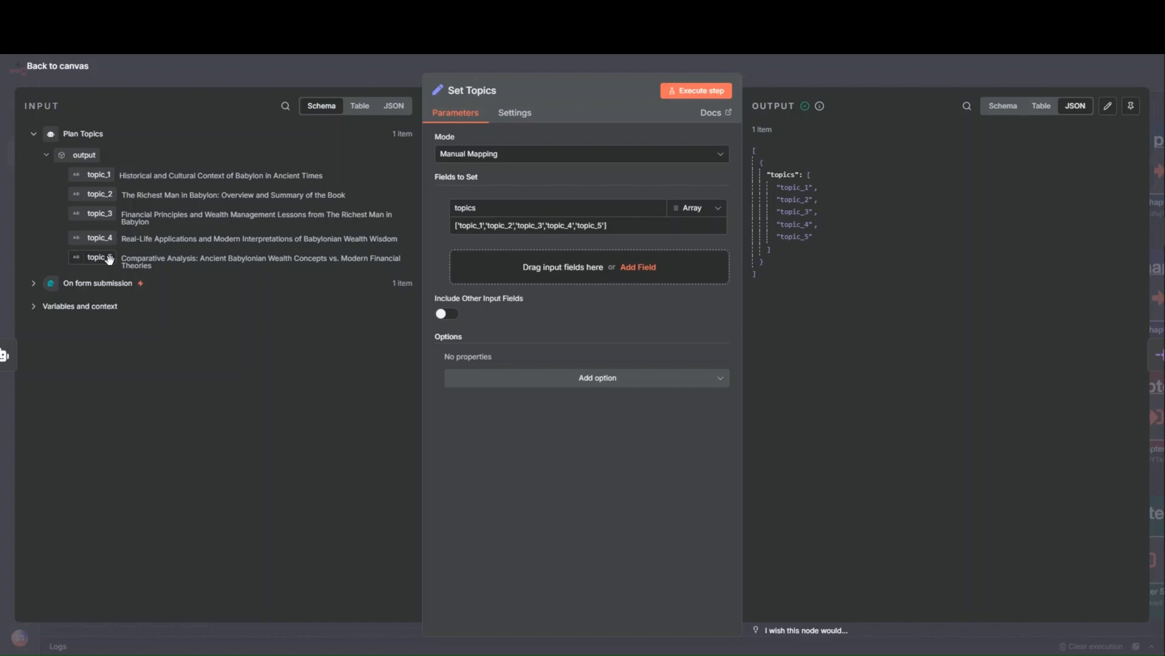
left_click(48, 157)
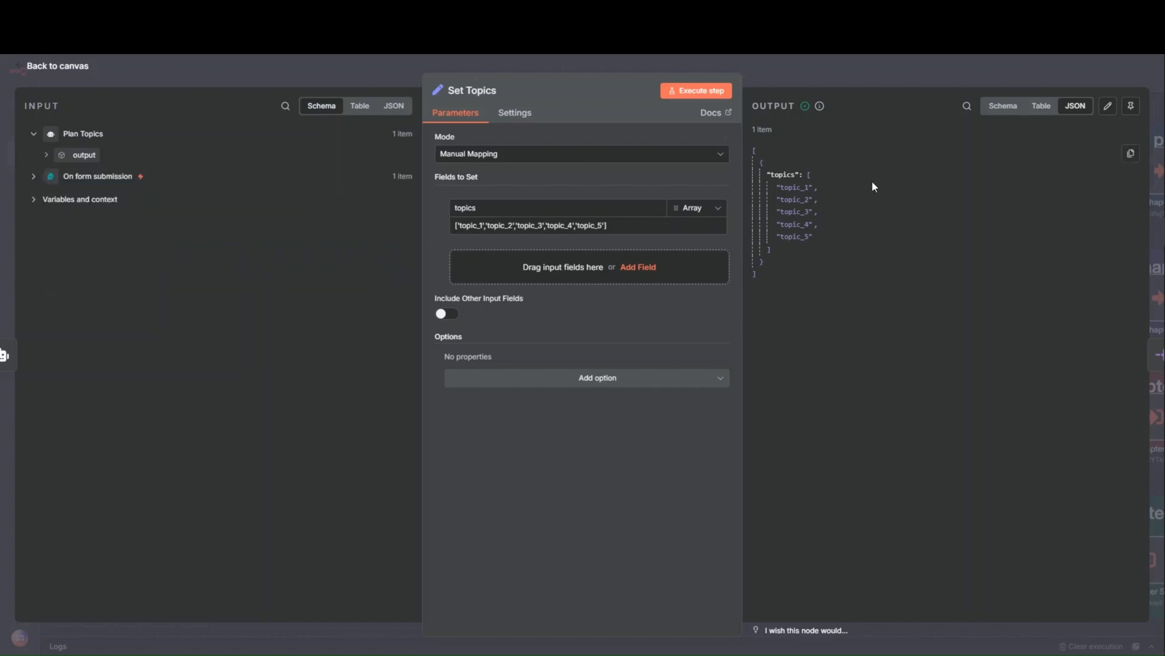
left_click(393, 106)
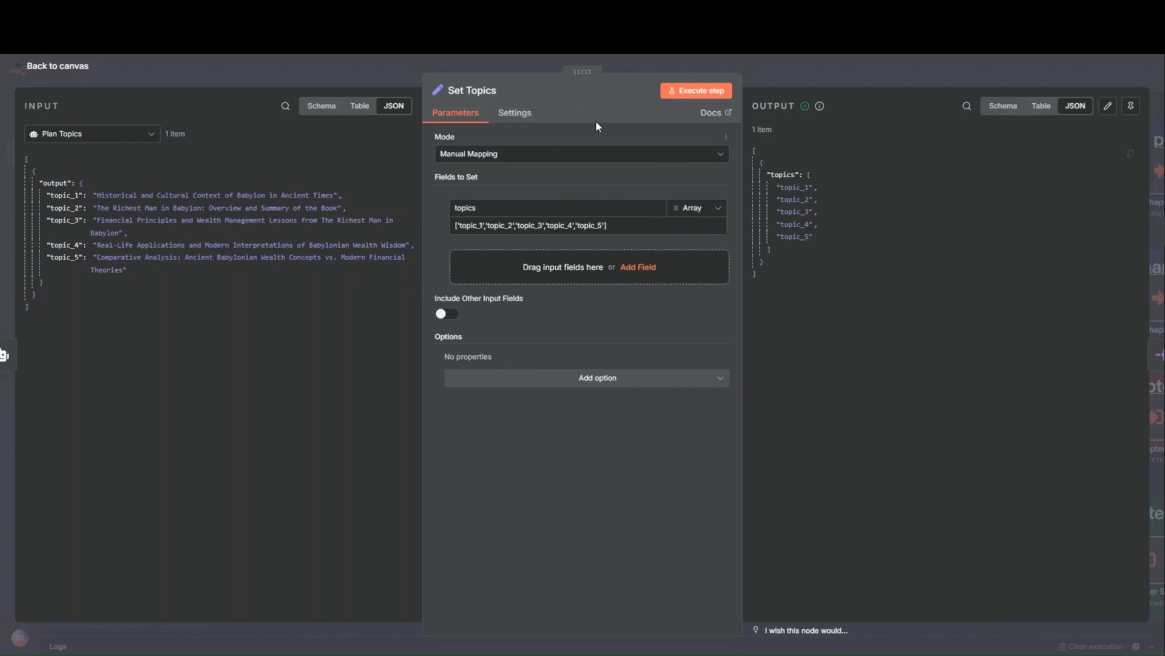
left_click(786, 77)
- Search the node library for "set" to find the Edit Fields (Set) node, then close the library without adding anything
left_click(1141, 115)
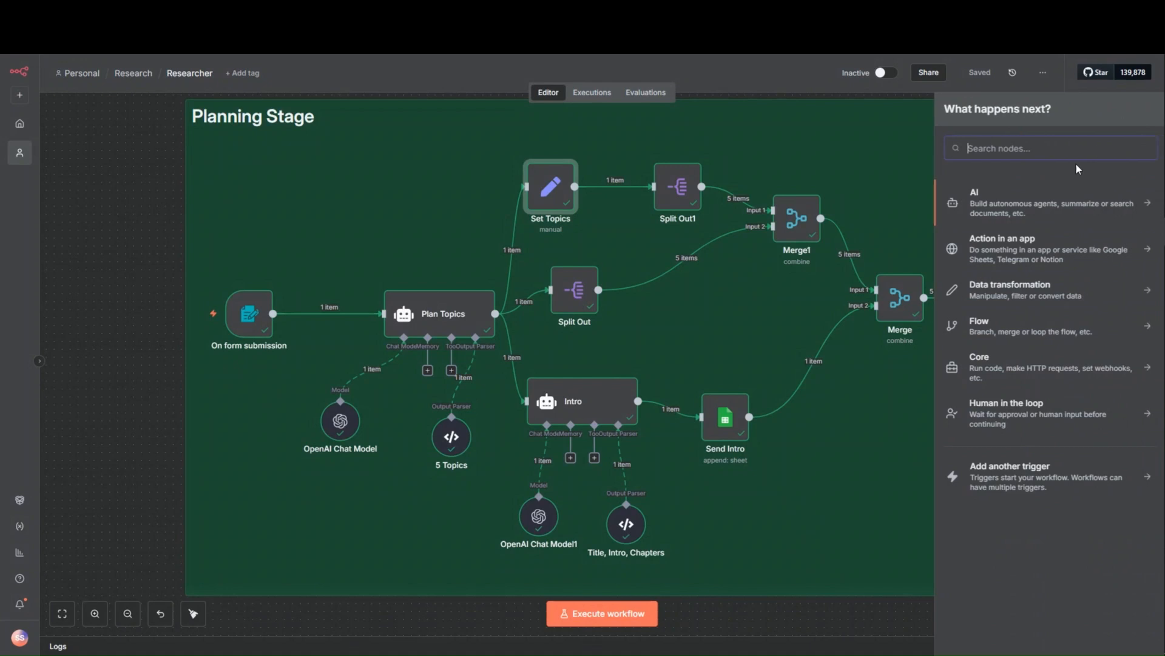
type("set")
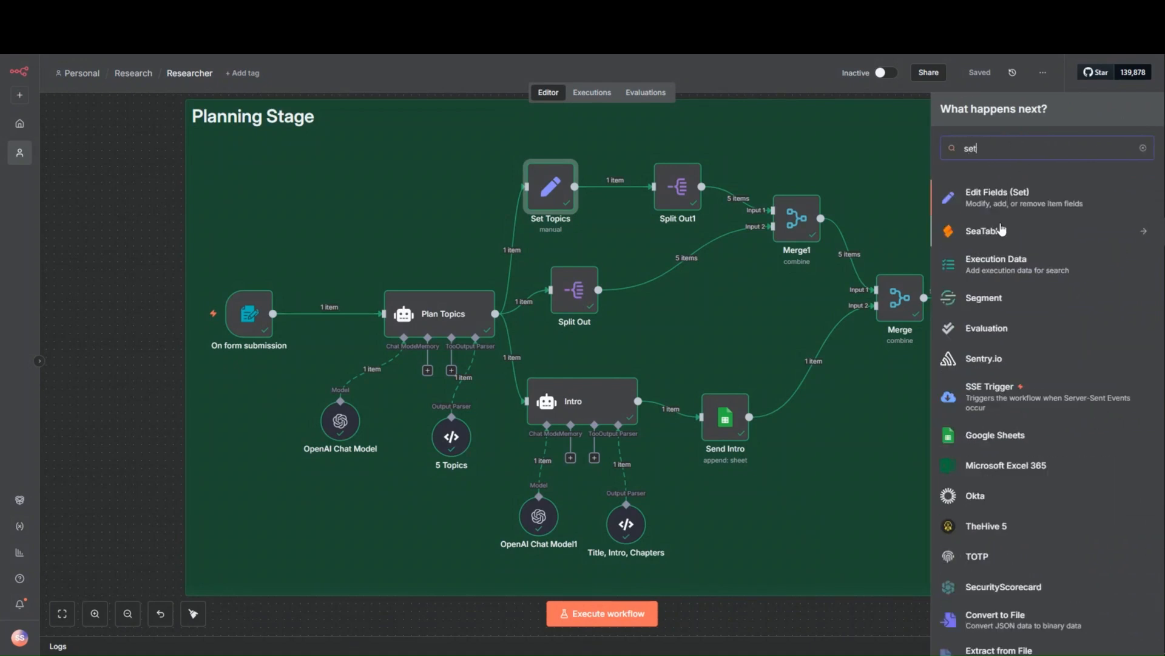
left_click(1144, 149)
left_click(924, 198)
- Open the Split Out1 node, examine how the topics field is split into separate items, and return to the canvas
left_click_drag(924, 197, 468, 240)
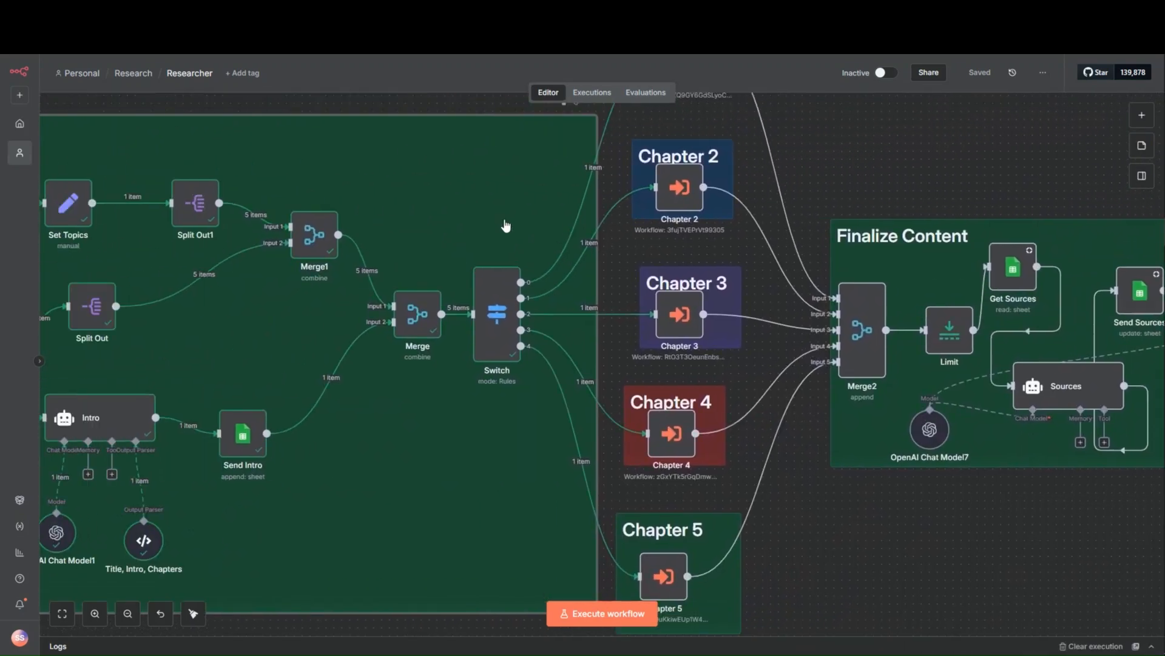
left_click_drag(412, 193, 828, 214)
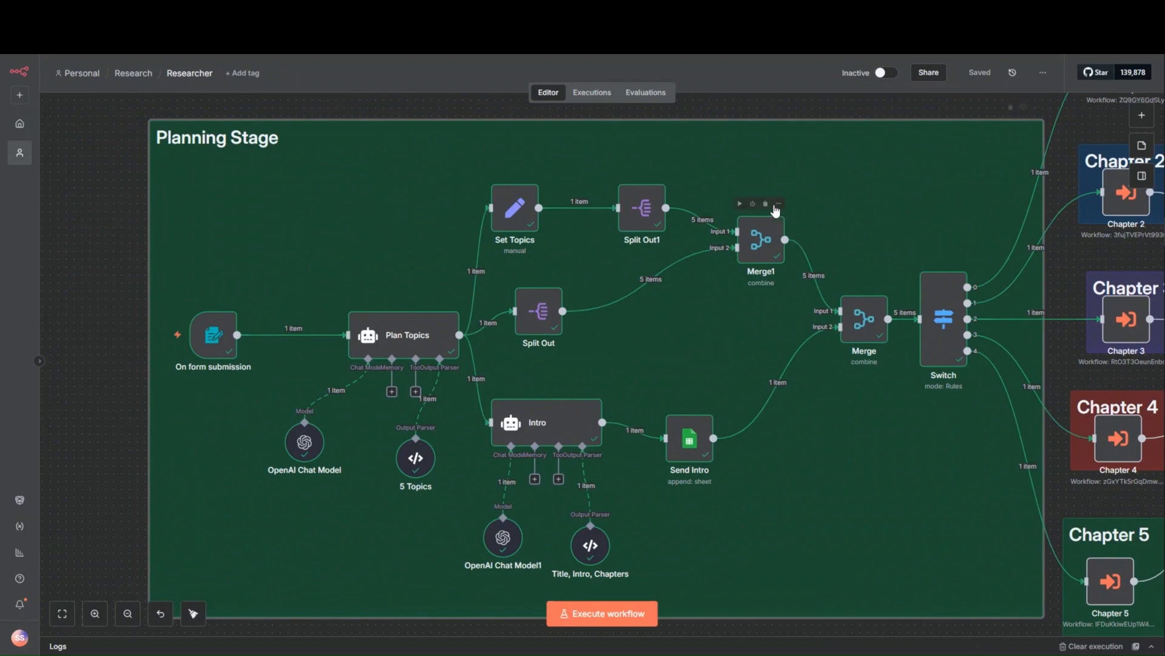
double_click(640, 222)
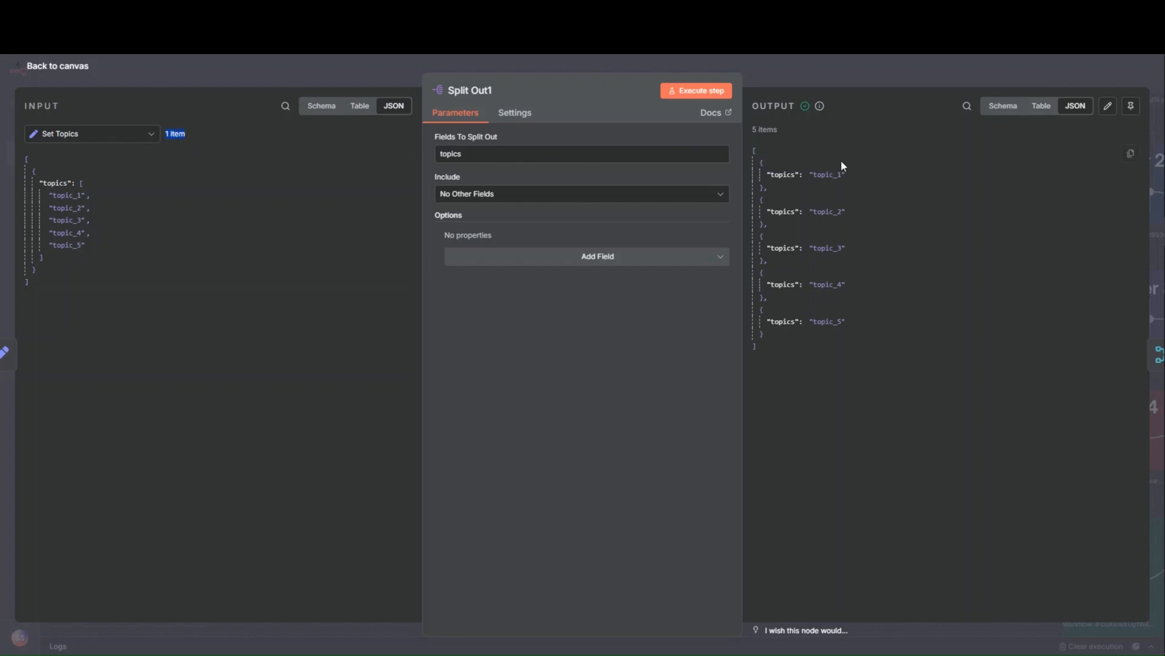
left_click_drag(779, 130, 756, 129)
left_click(880, 72)
- Open the Split Out node, examine how the Plan Topics output field is split, and return to the canvas
left_click_drag(943, 186, 595, 217)
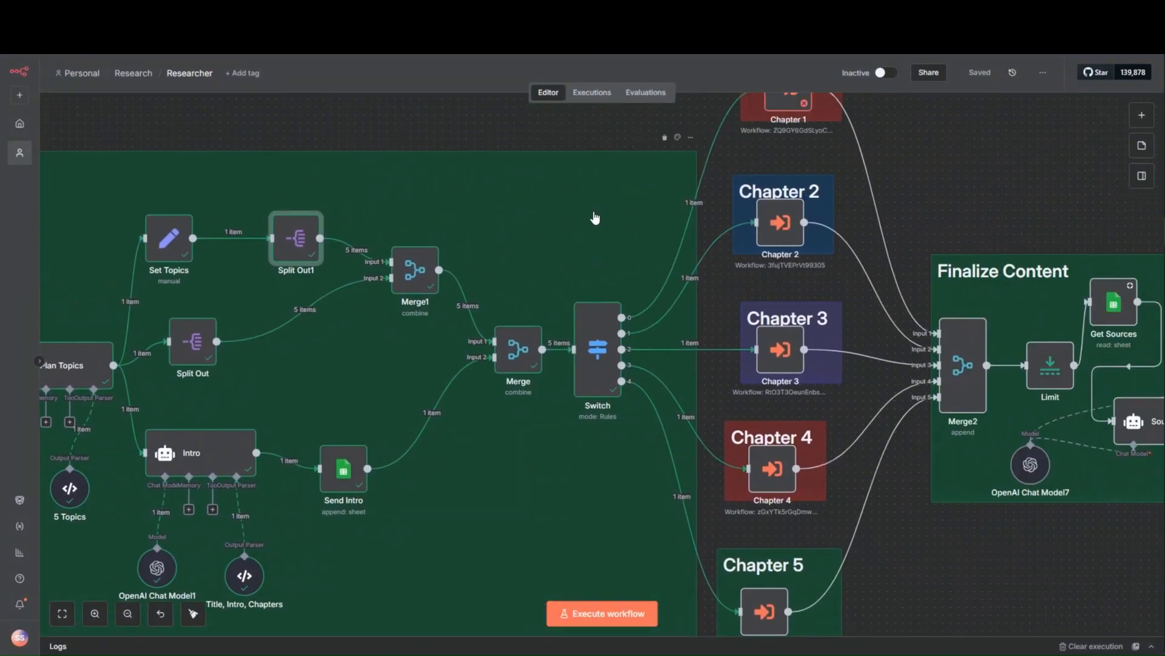
scroll(698, 229, "left", 5)
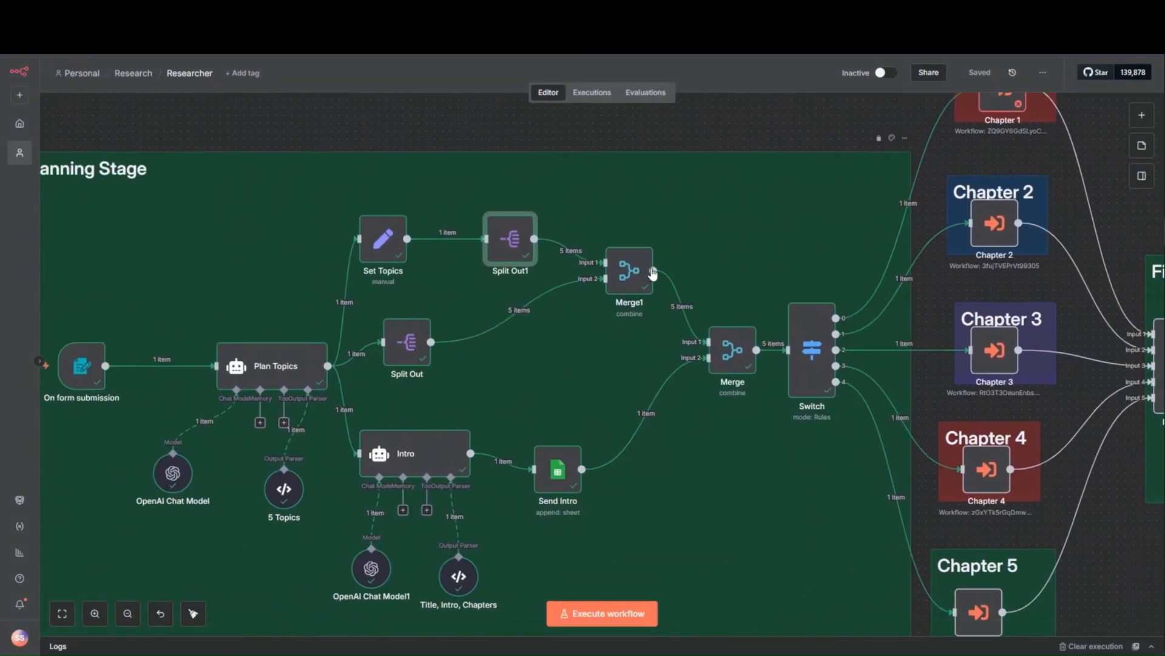
double_click(408, 358)
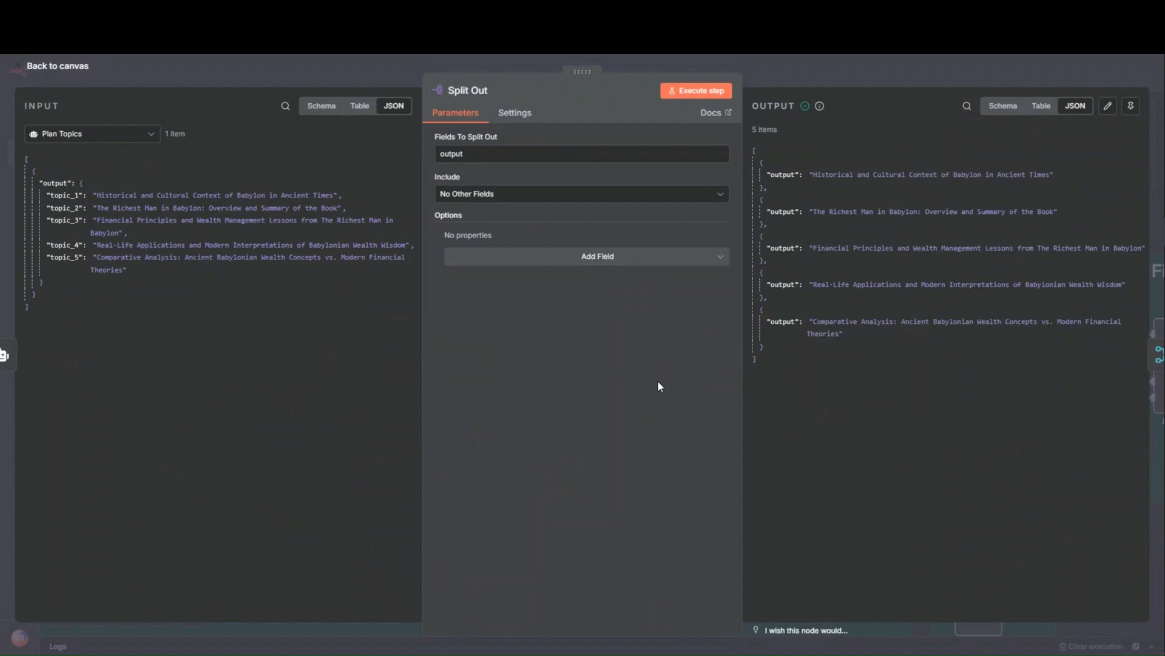
left_click(272, 81)
- Reopen Split Out1 and then Split Out to compare the items each one outputs, then return to the canvas
left_click(507, 243)
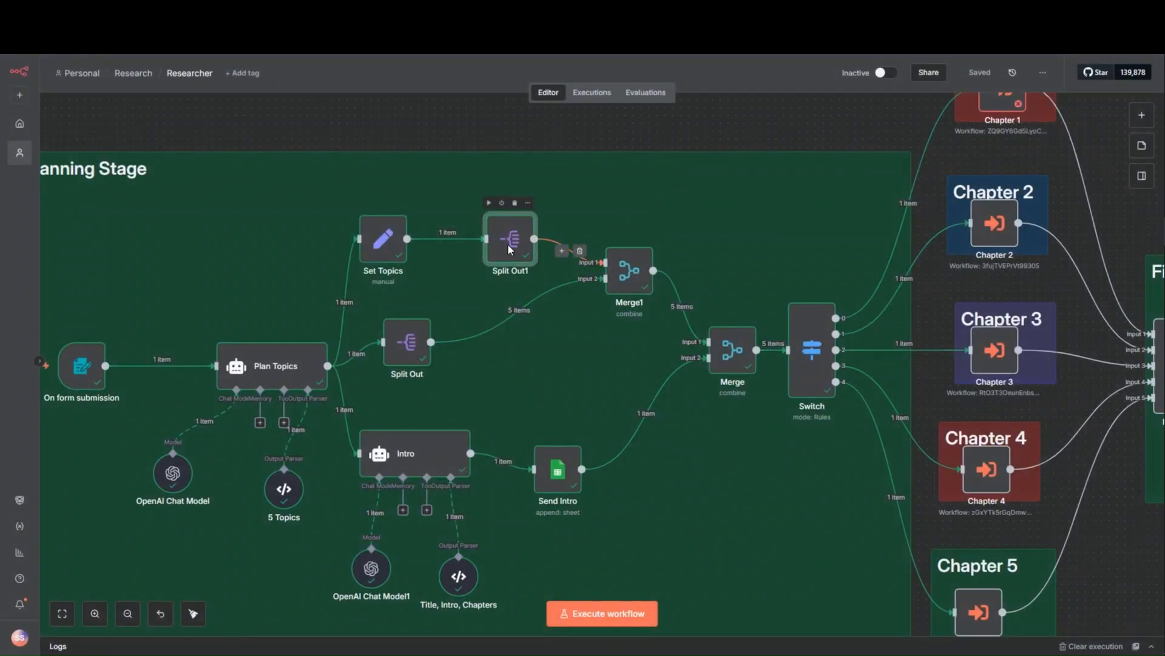
double_click(508, 245)
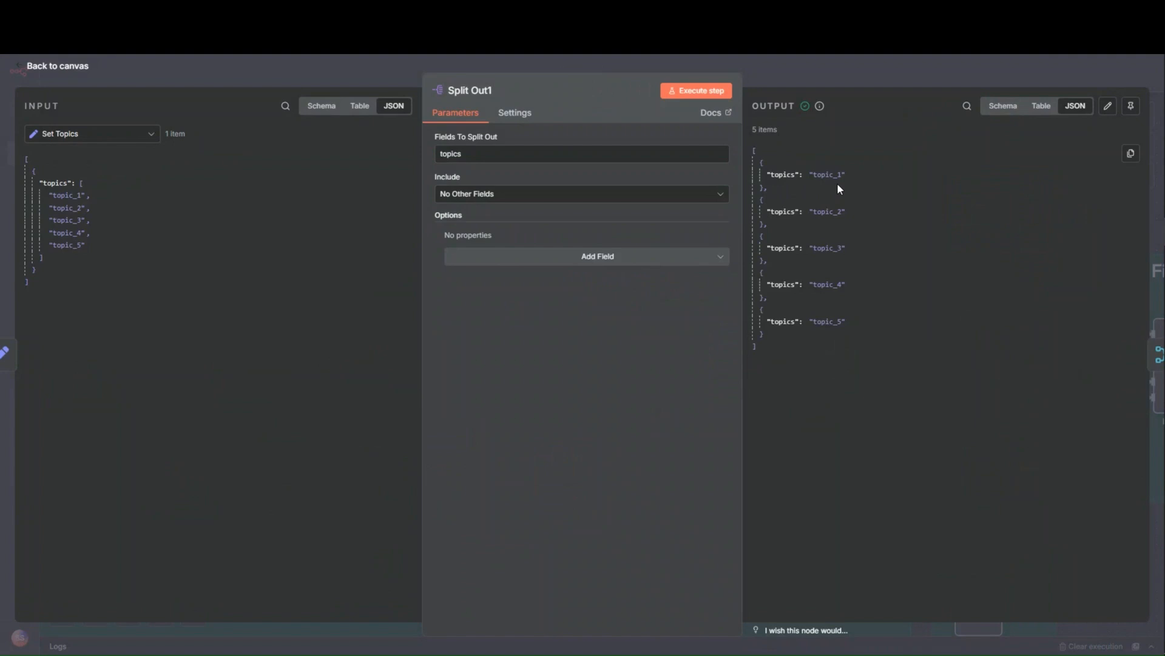
left_click(356, 68)
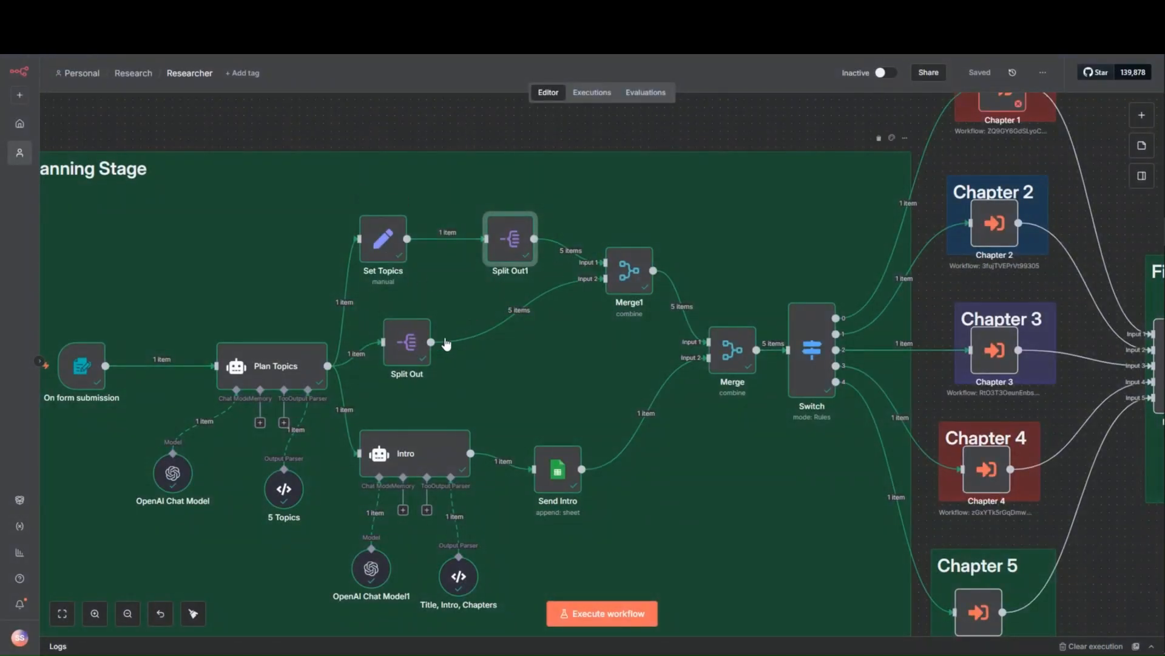
left_click(400, 357)
double_click(400, 357)
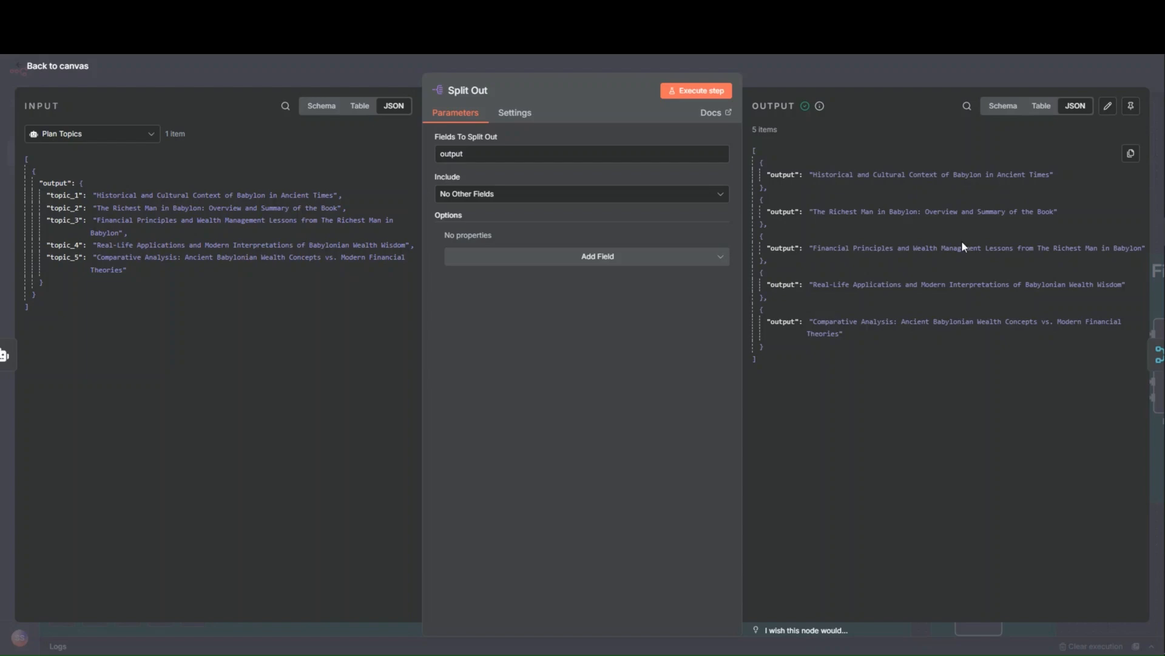
left_click(821, 73)
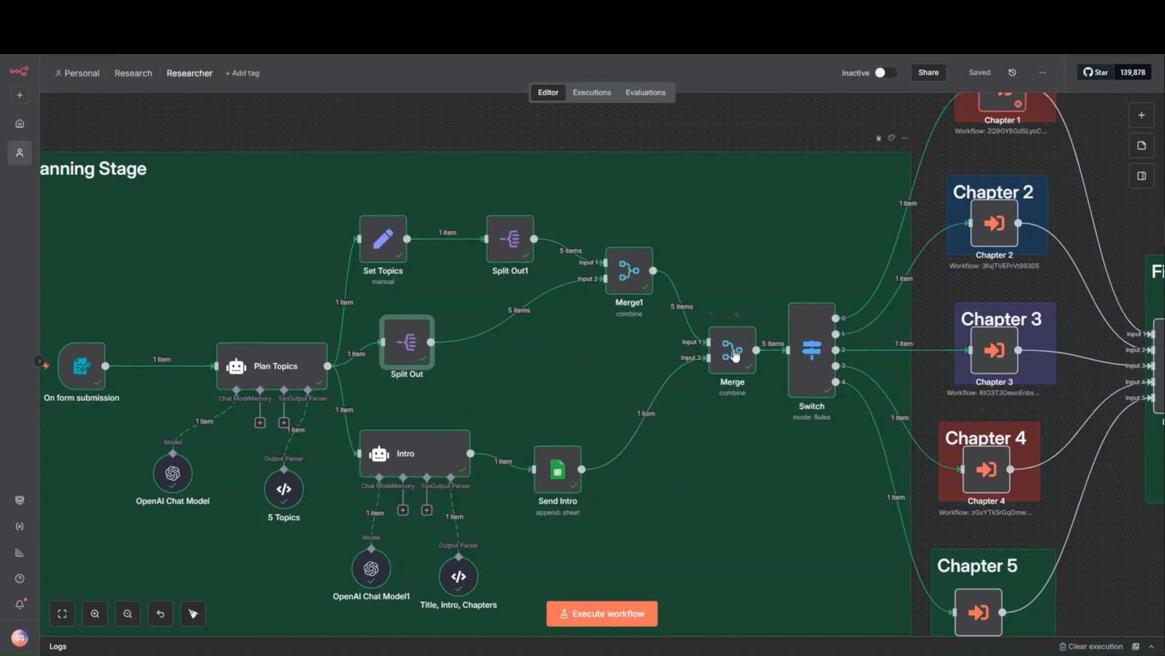
- Examine the Merge1 node's combine mode, position matching and merged output, then return to the canvas
left_click(621, 279)
double_click(621, 280)
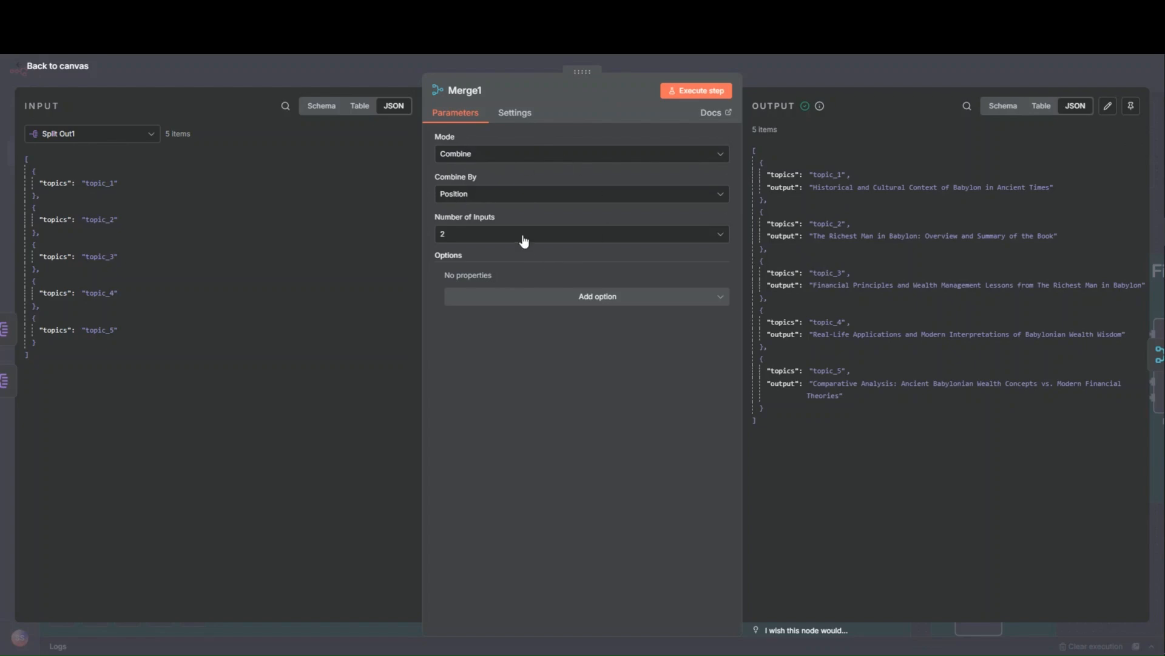
left_click(775, 59)
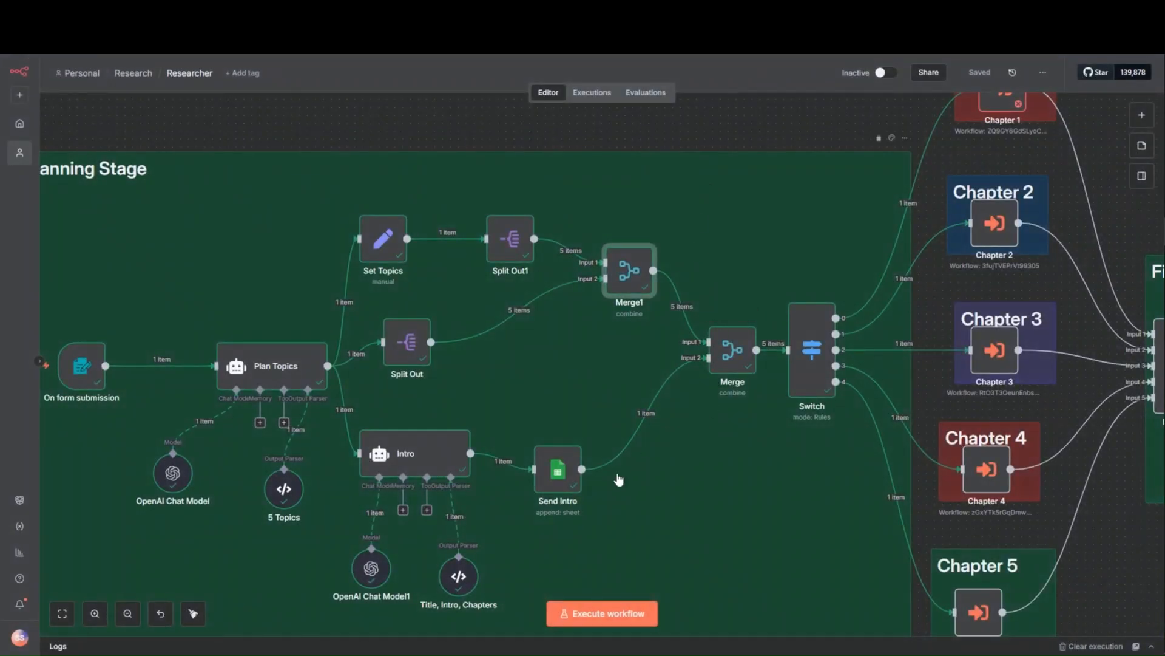
- Examine the Merge node's All Possible Combinations setting and read through its combined output items, then return to the canvas
left_click(738, 364)
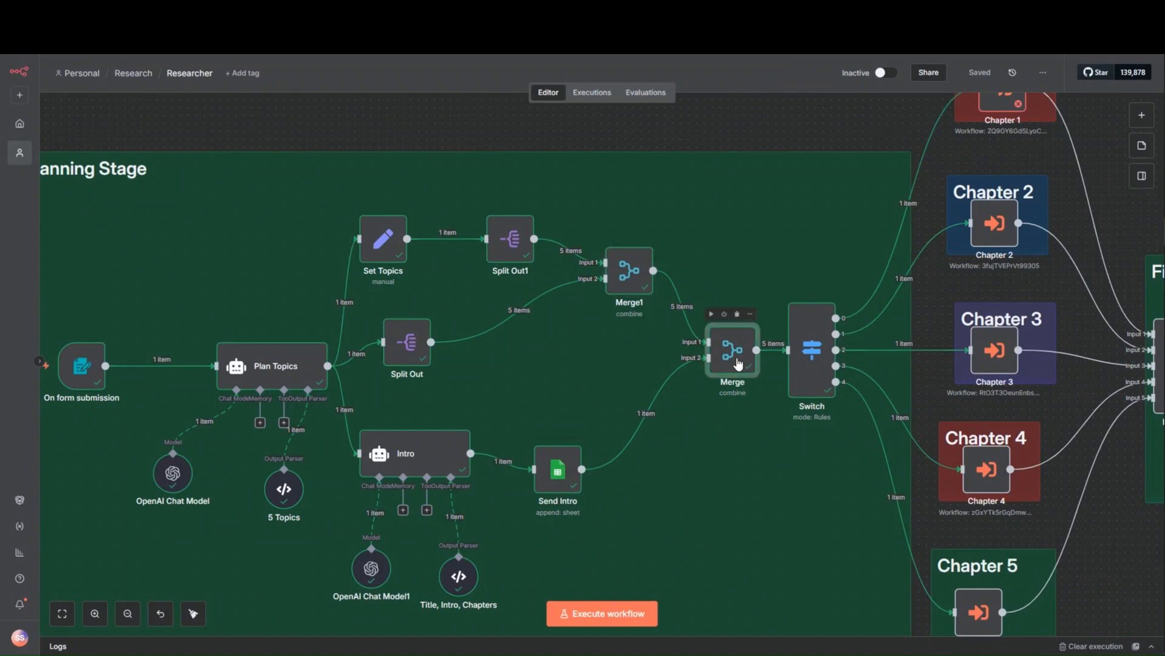
double_click(737, 358)
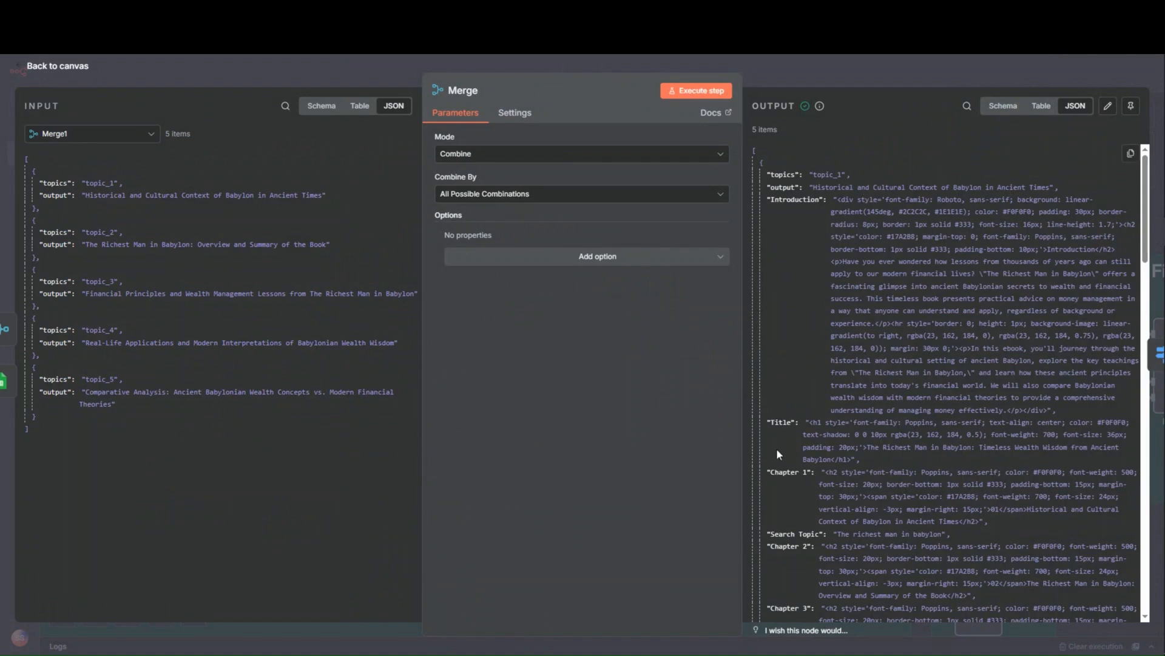
scroll(777, 454, "down", 5)
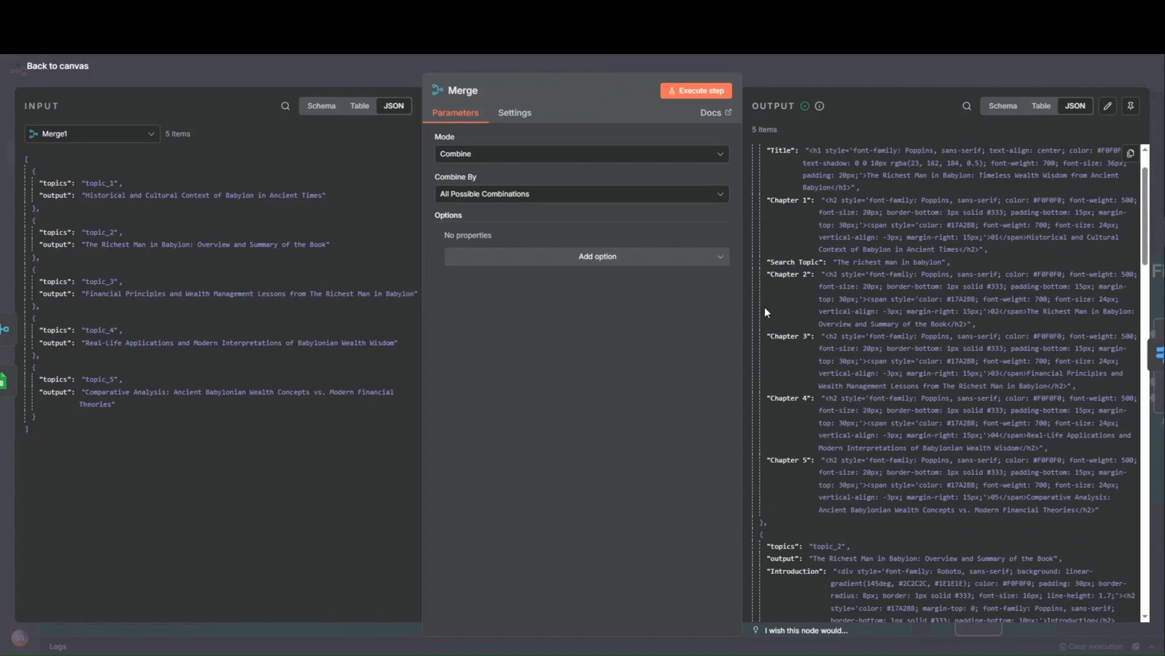
scroll(764, 306, "up", 5)
scroll(797, 529, "down", 8)
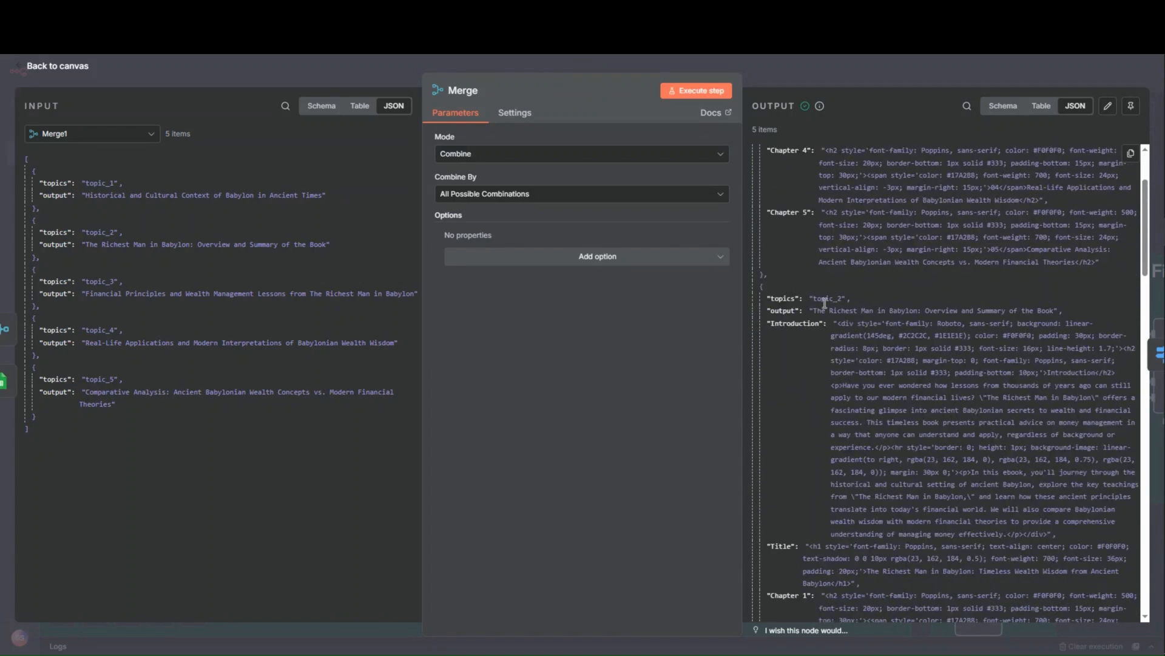
scroll(803, 534, "down", 2)
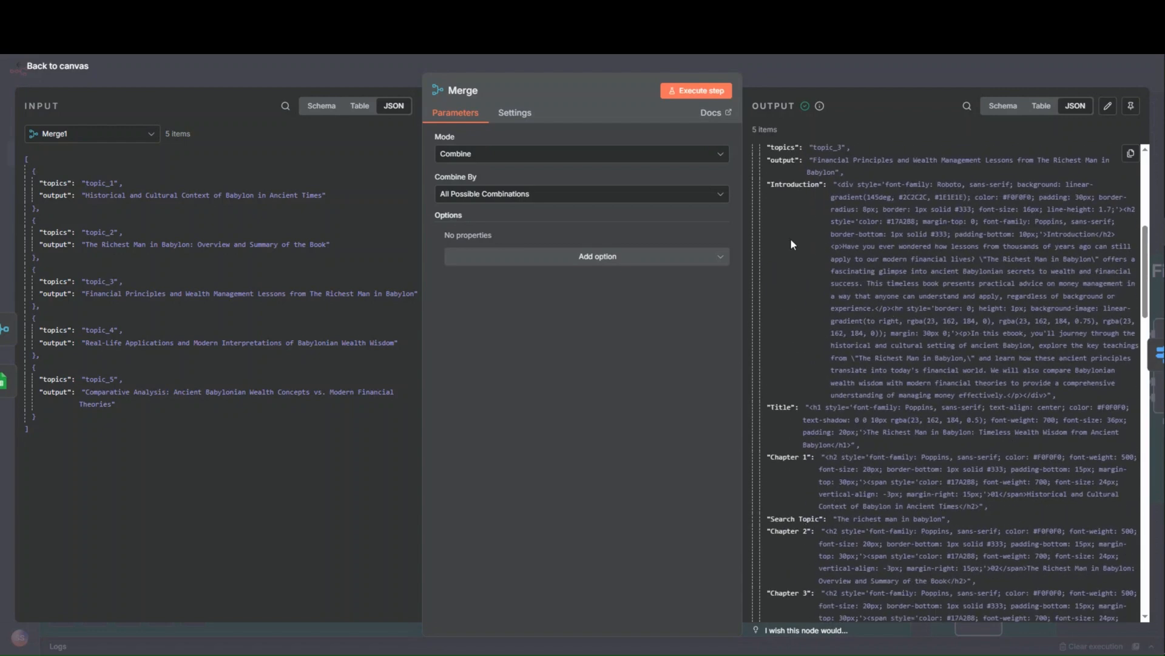
left_click(825, 60)
- Finish reading the Merge output, examine the Switch node's topic routing rules and outputs, then return to the canvas
scroll(835, 208, "down", 1)
left_click_drag(785, 233, 727, 297)
scroll(727, 297, "right", 6)
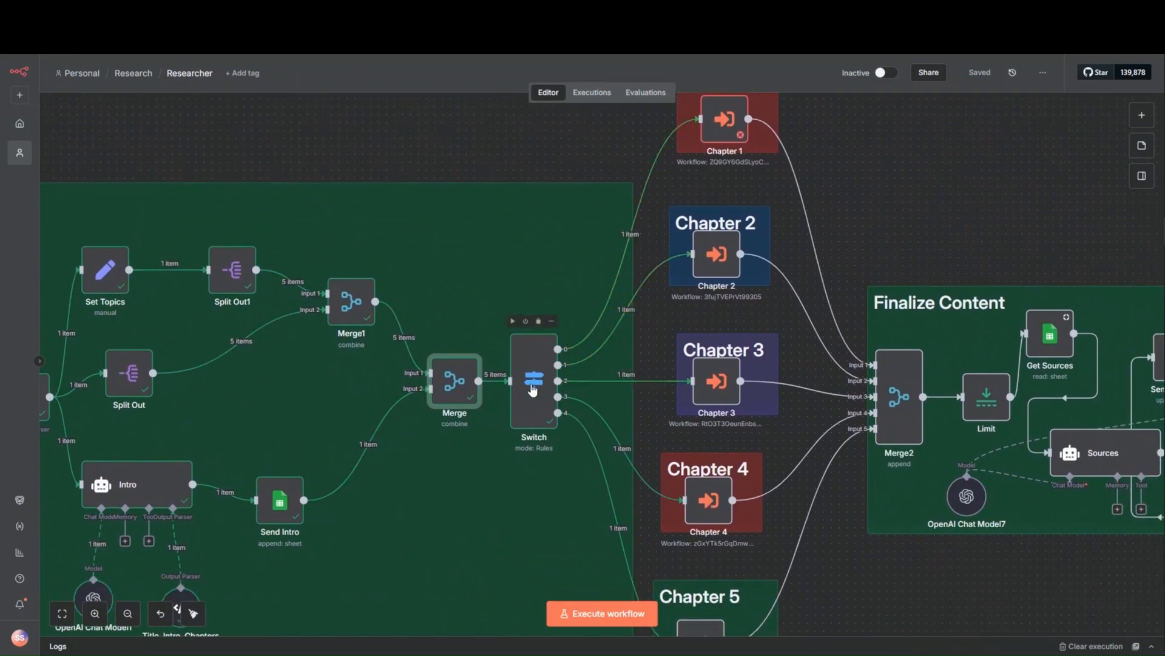
left_click_drag(575, 227, 476, 281)
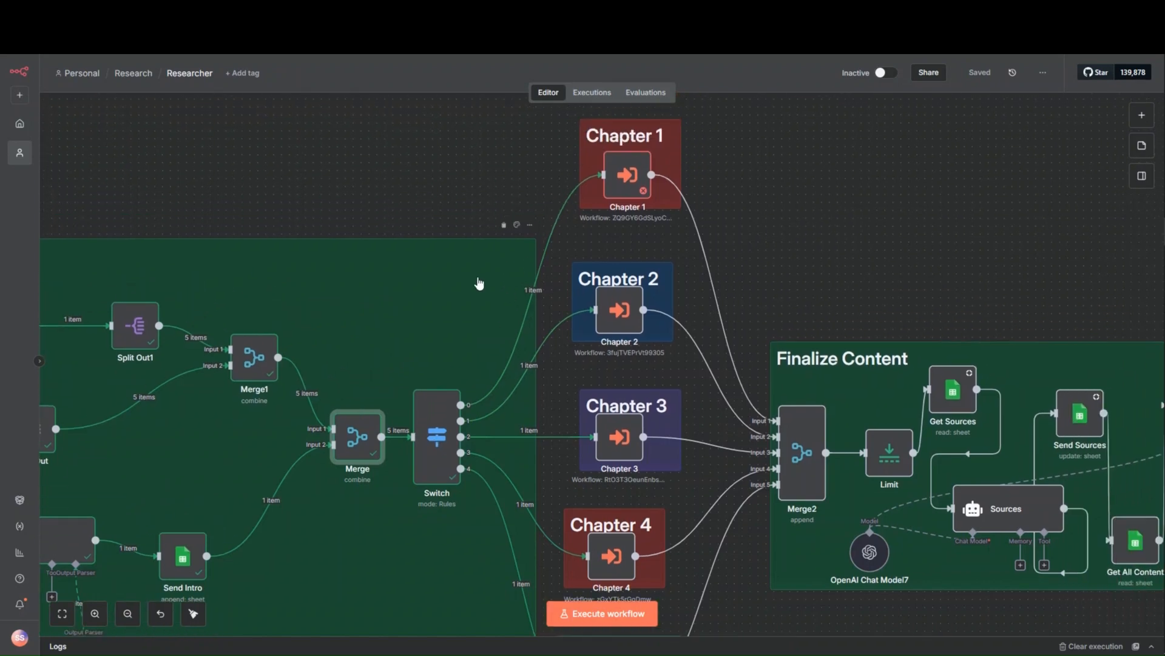
double_click(432, 454)
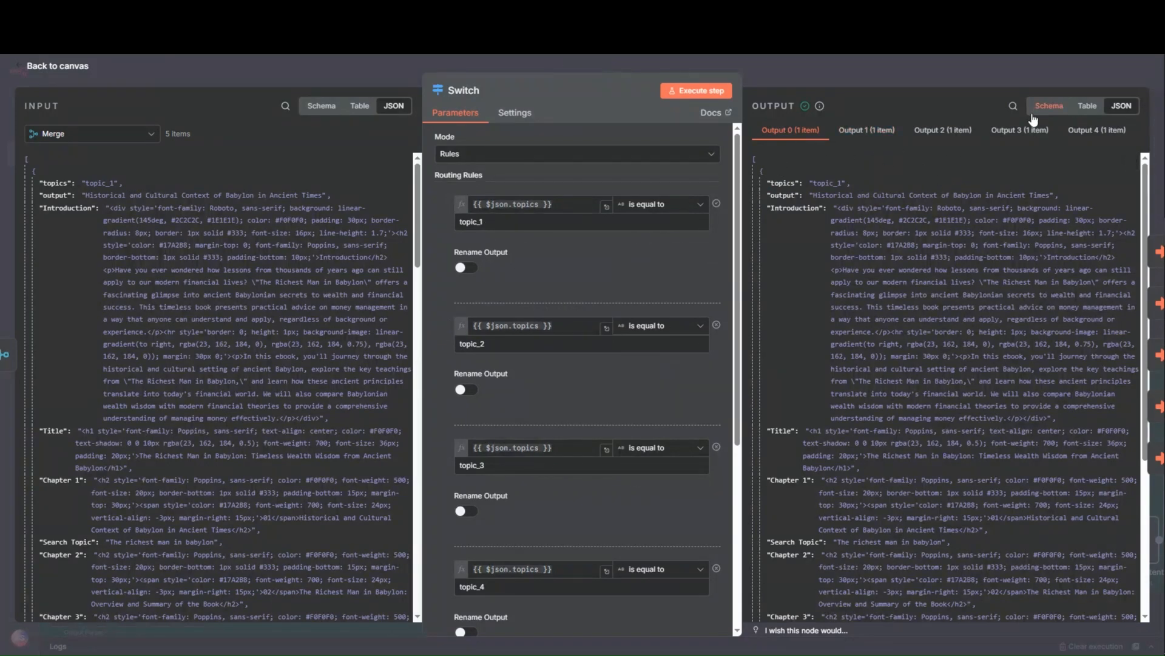
left_click(854, 76)
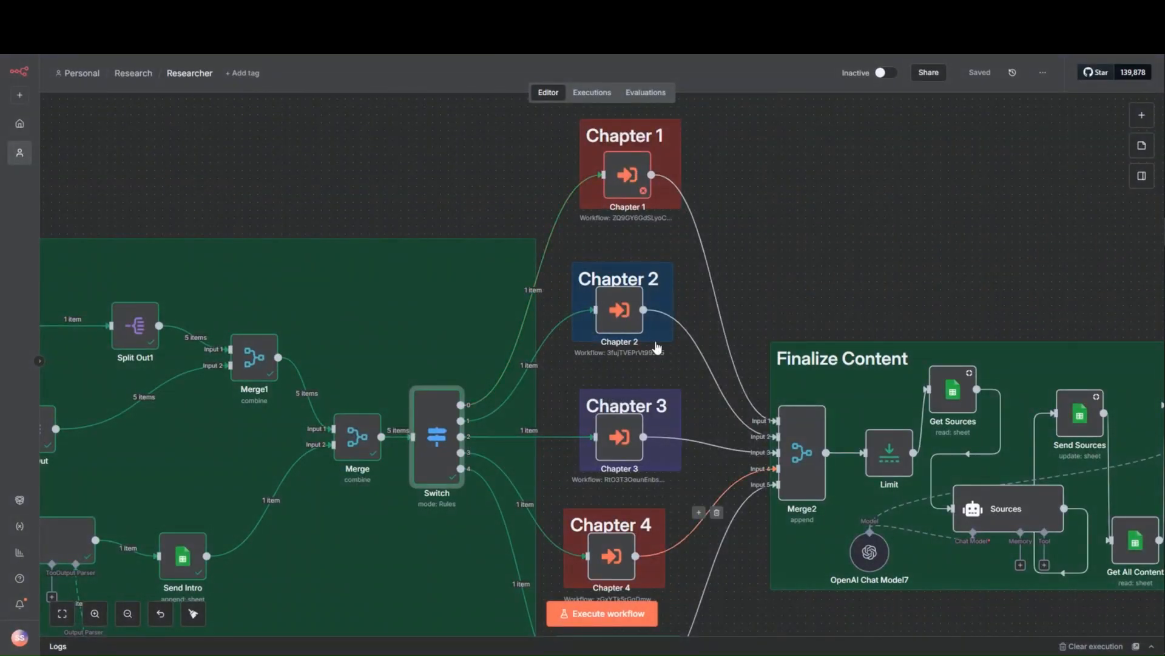
- Reselect Chapter 1 as the Chapter 1 node's sub-workflow, check the linked workflow, and return to the node
left_click(633, 187)
double_click(632, 181)
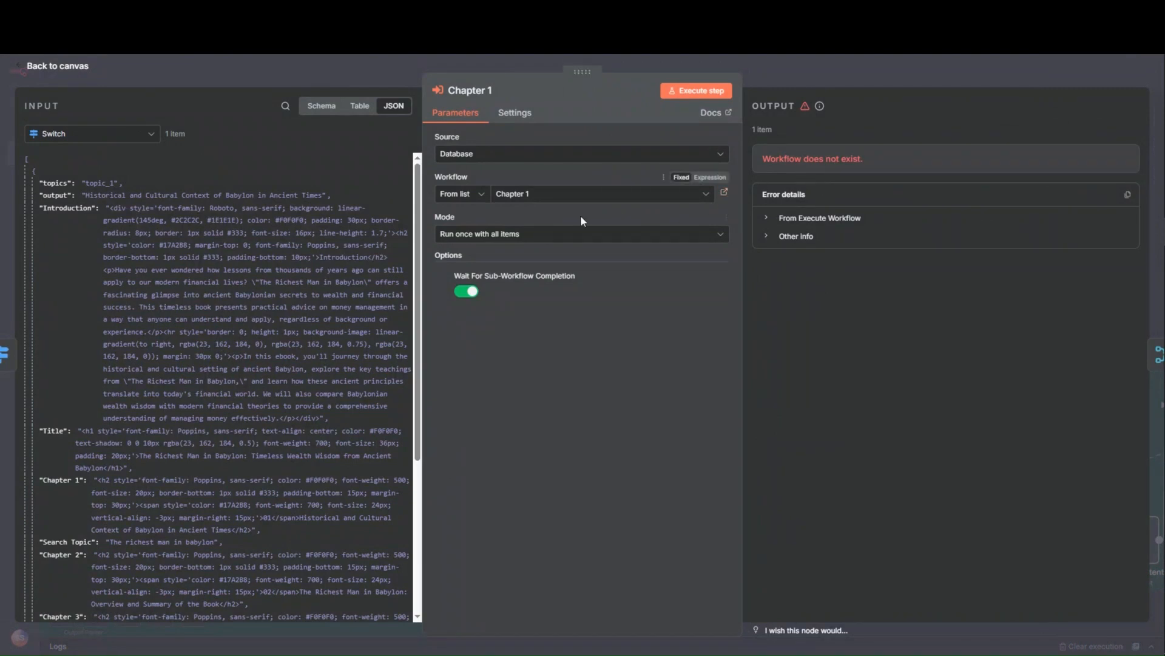
left_click(564, 200)
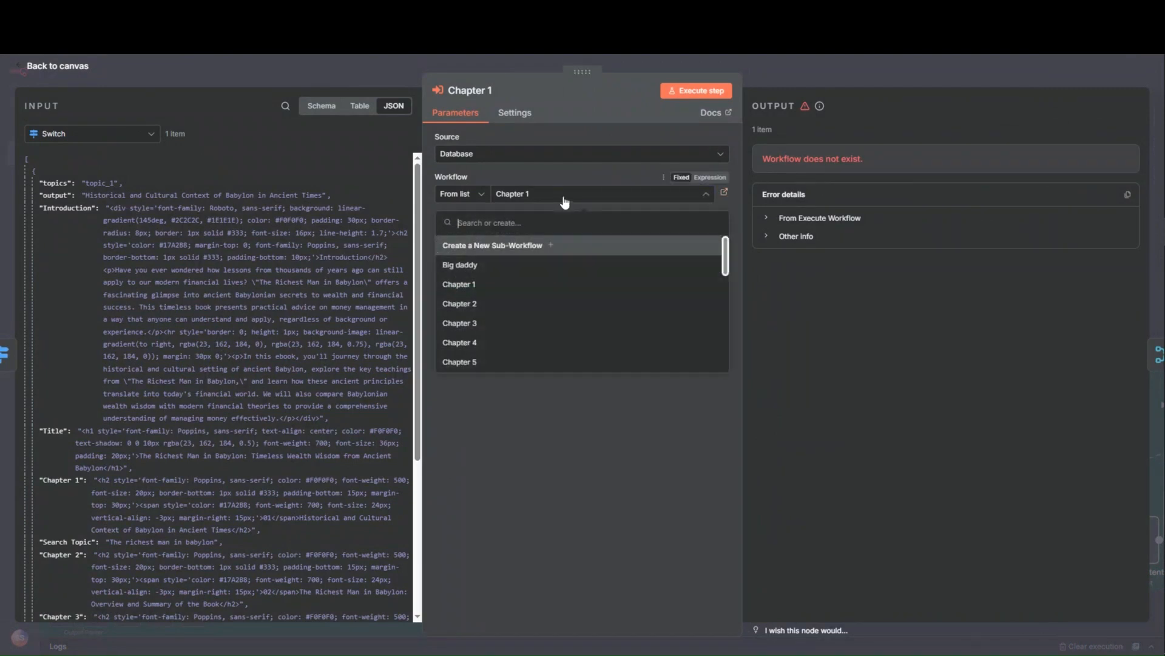
left_click(513, 286)
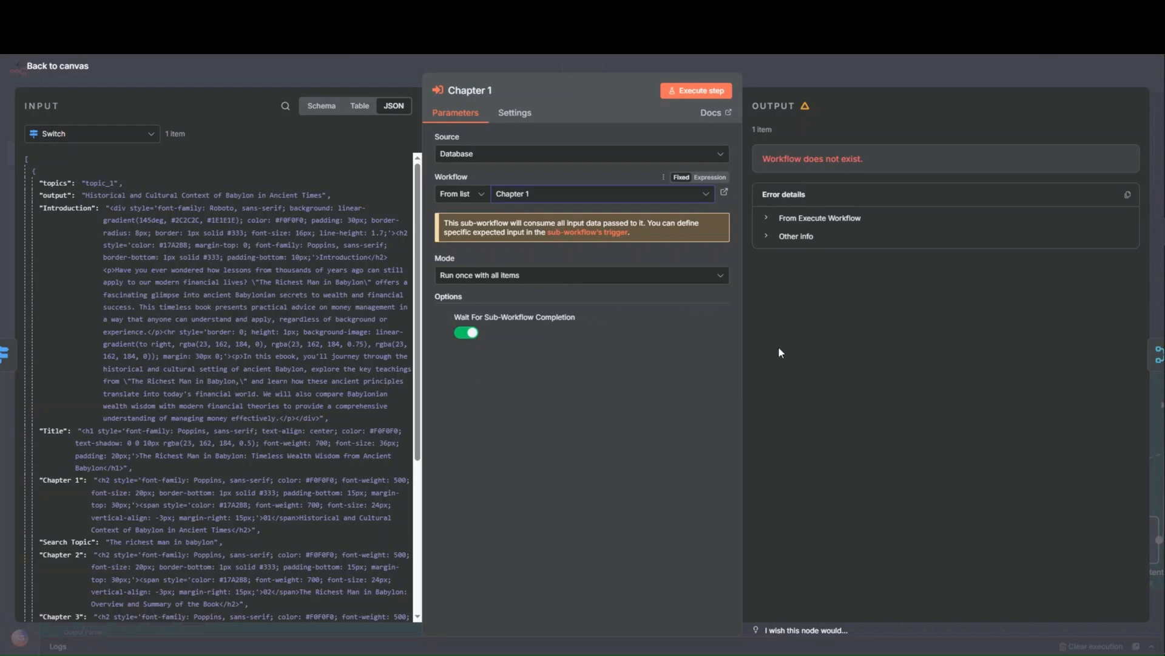
left_click(725, 192)
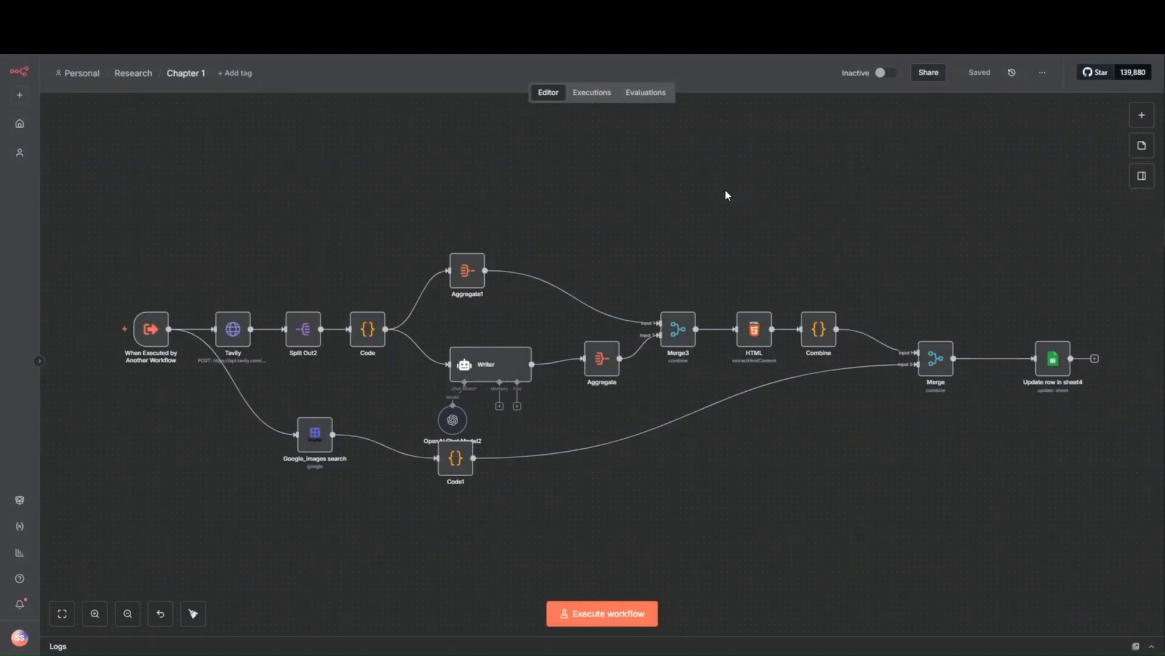
left_click(182, 12)
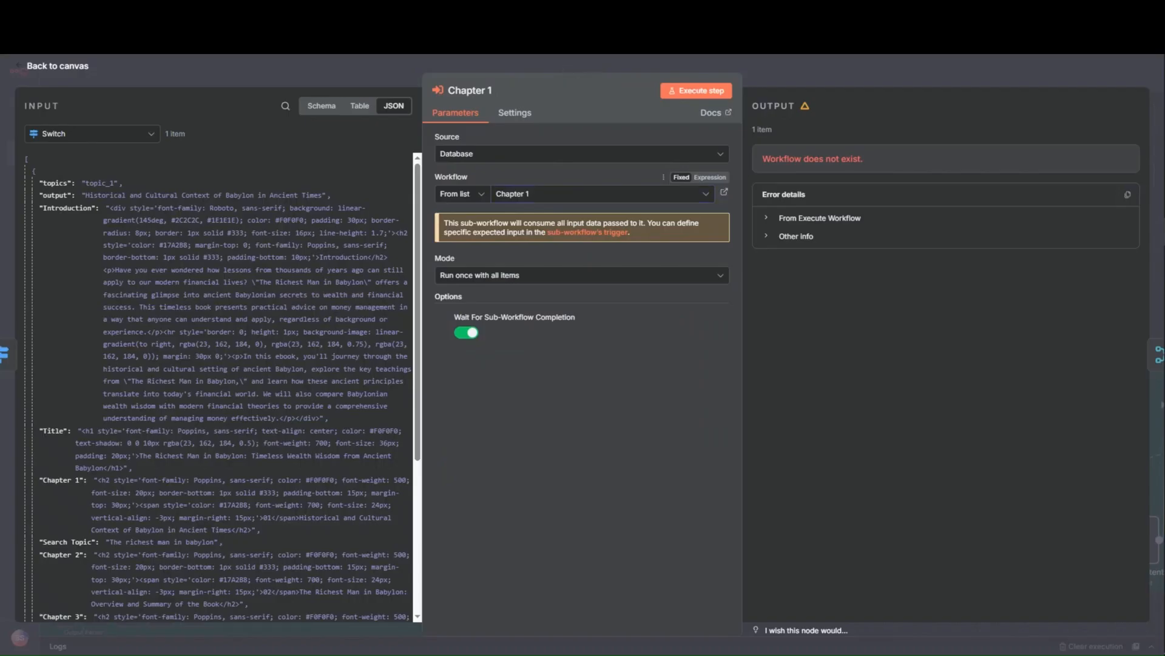
- Execute the Chapter 1 node and inspect the Tavily node's error details in the resulting sub-execution
left_click(696, 96)
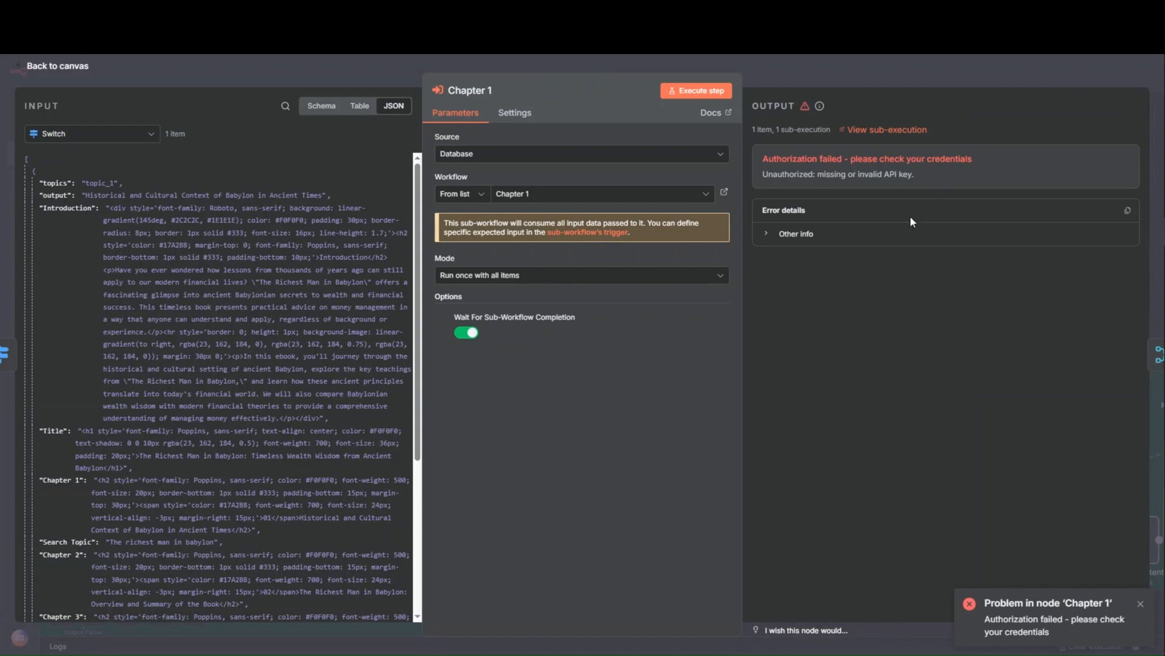
left_click(870, 130)
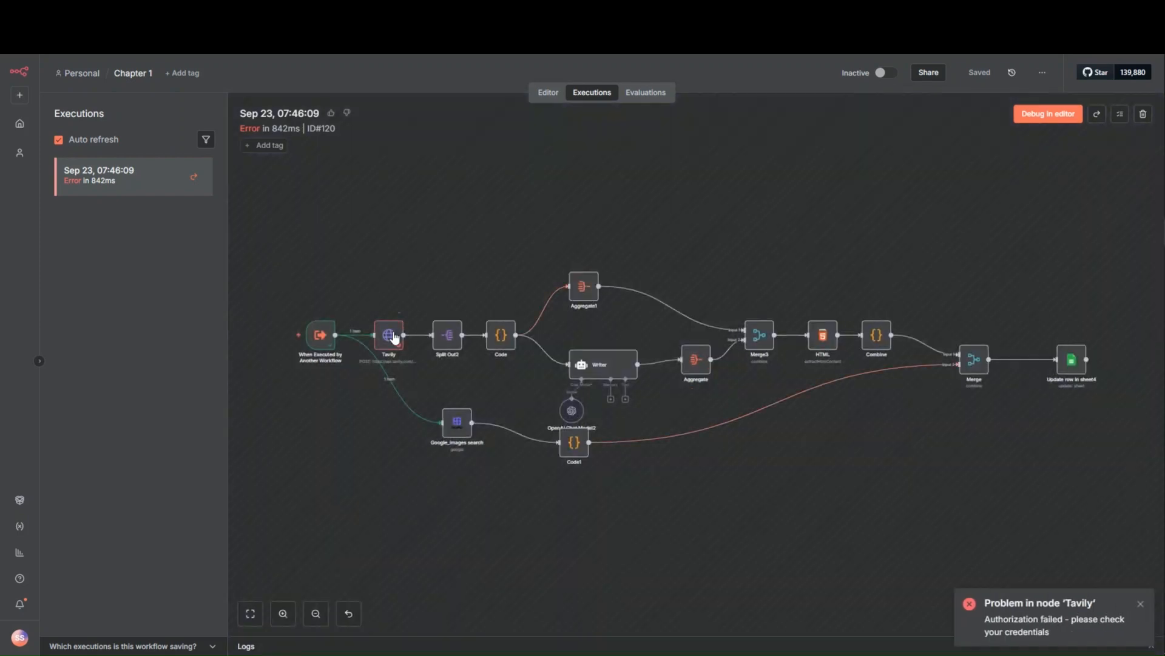
double_click(392, 335)
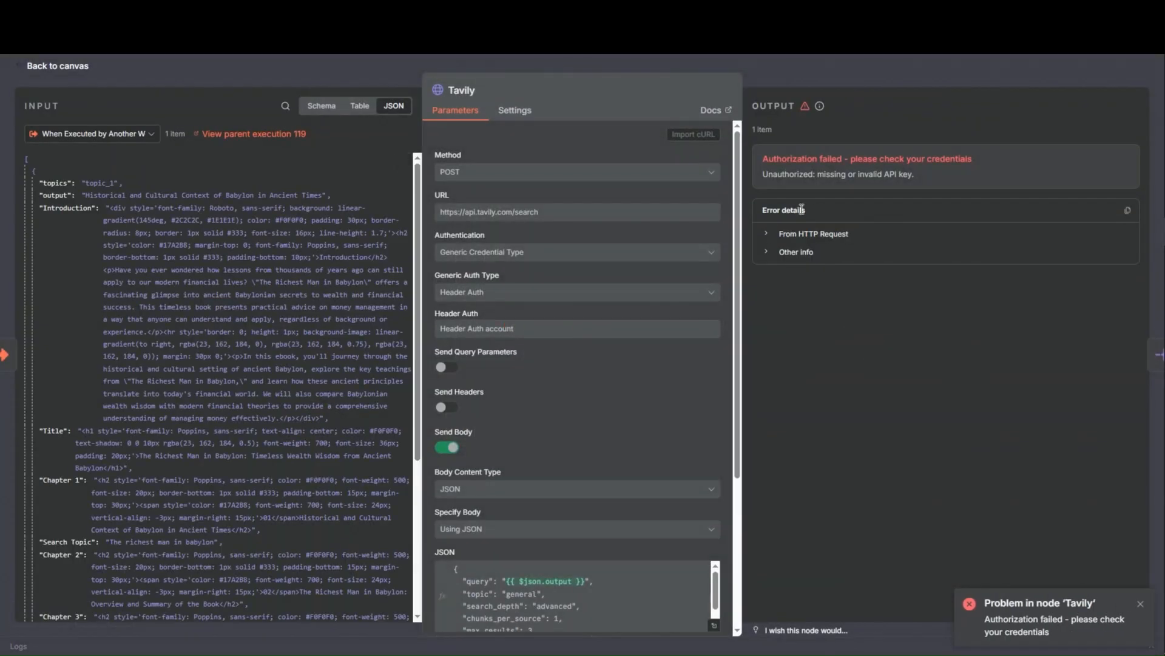
- Switch to the Tavily website, log in with the Google account, and copy the default API key
key("ctrl+t")
type("tav")
key("Return")
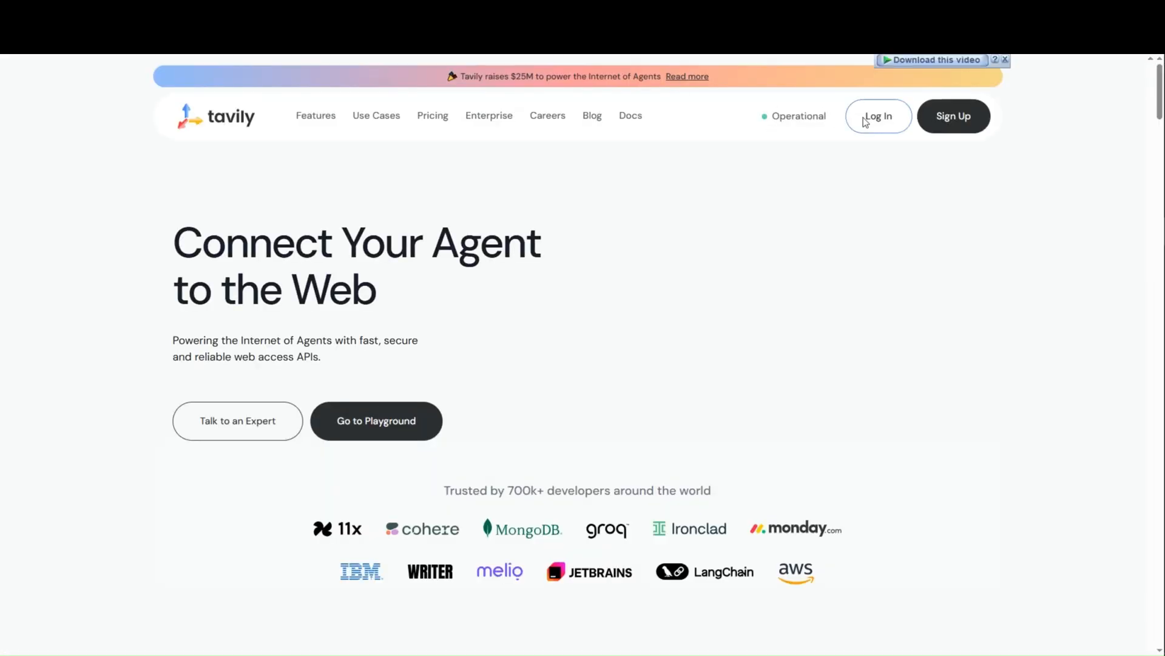
left_click(863, 118)
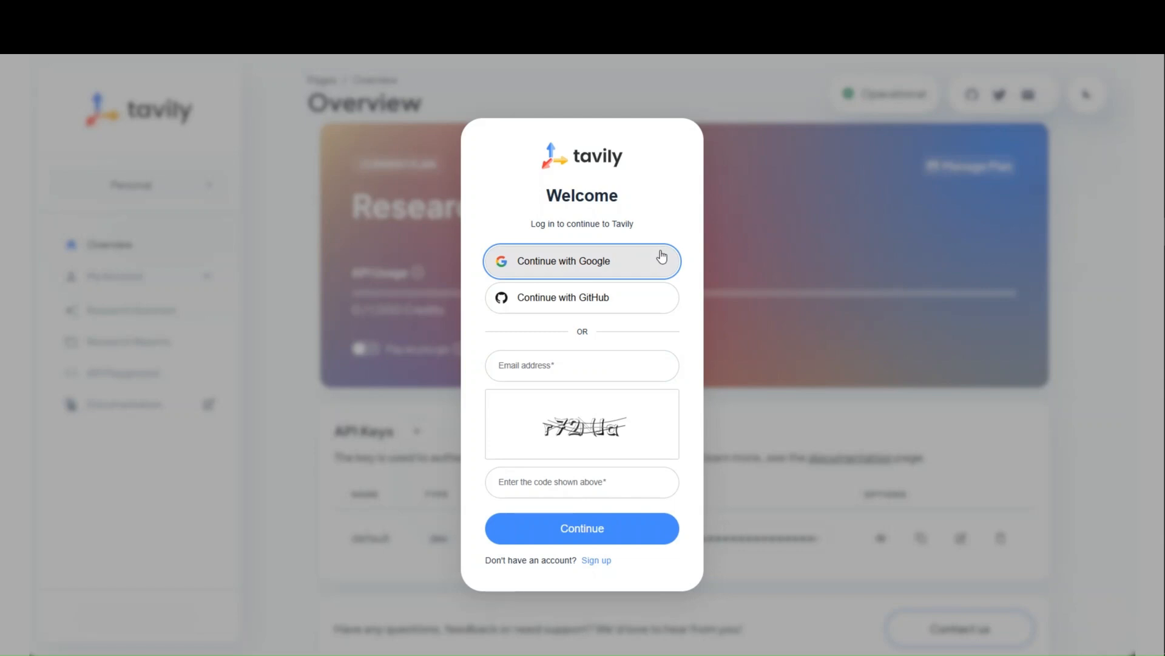
left_click(662, 257)
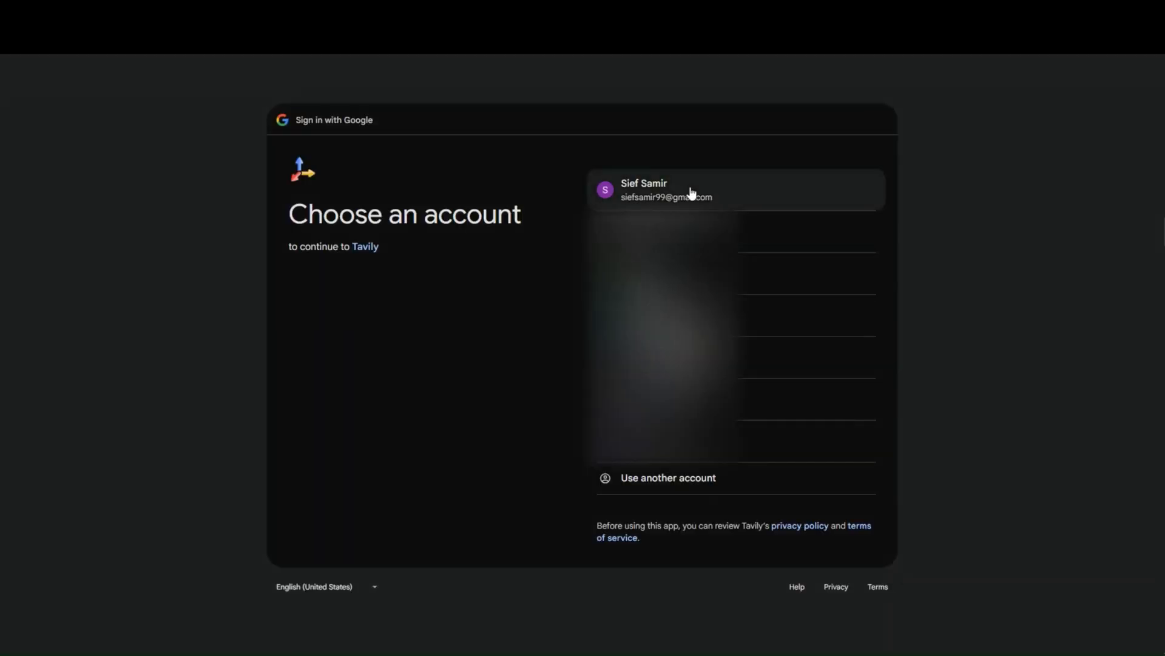
left_click(690, 190)
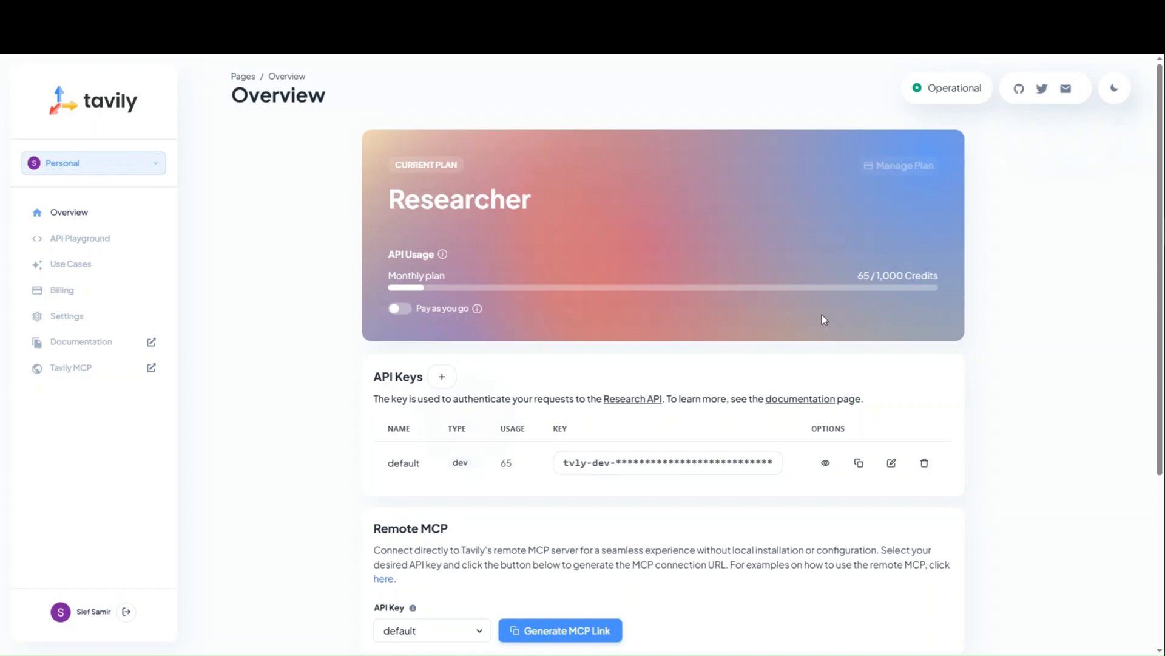
left_click(862, 464)
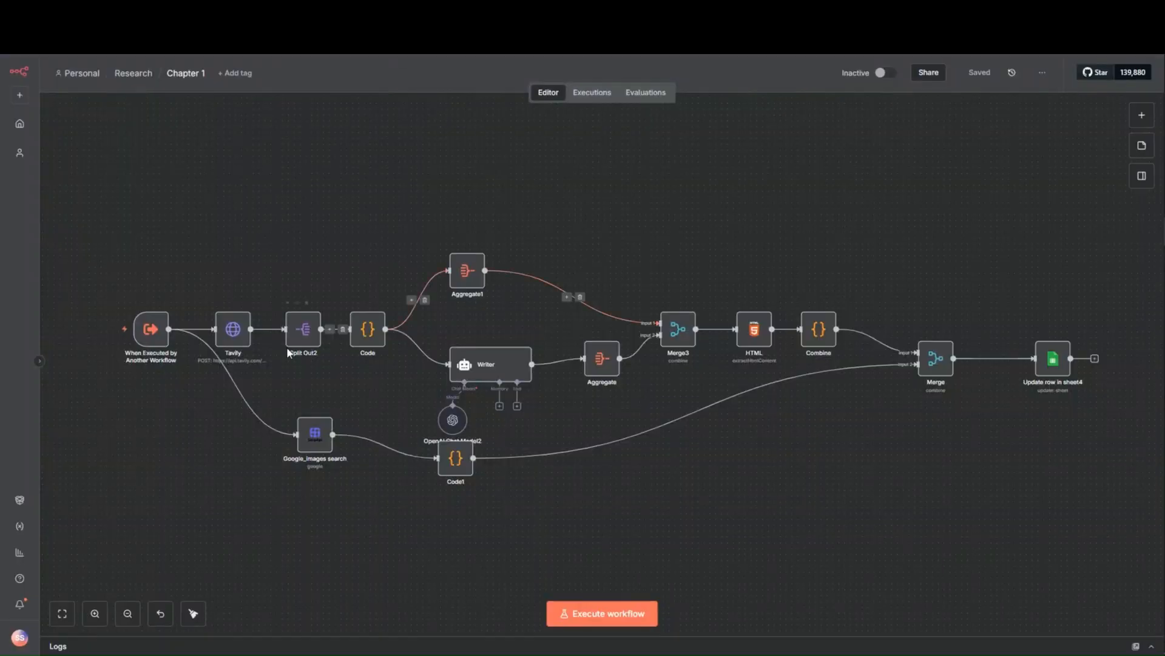
- Paste the Tavily API key as the Header Auth value in Chapter 1's Tavily node and save the credential
double_click(231, 339)
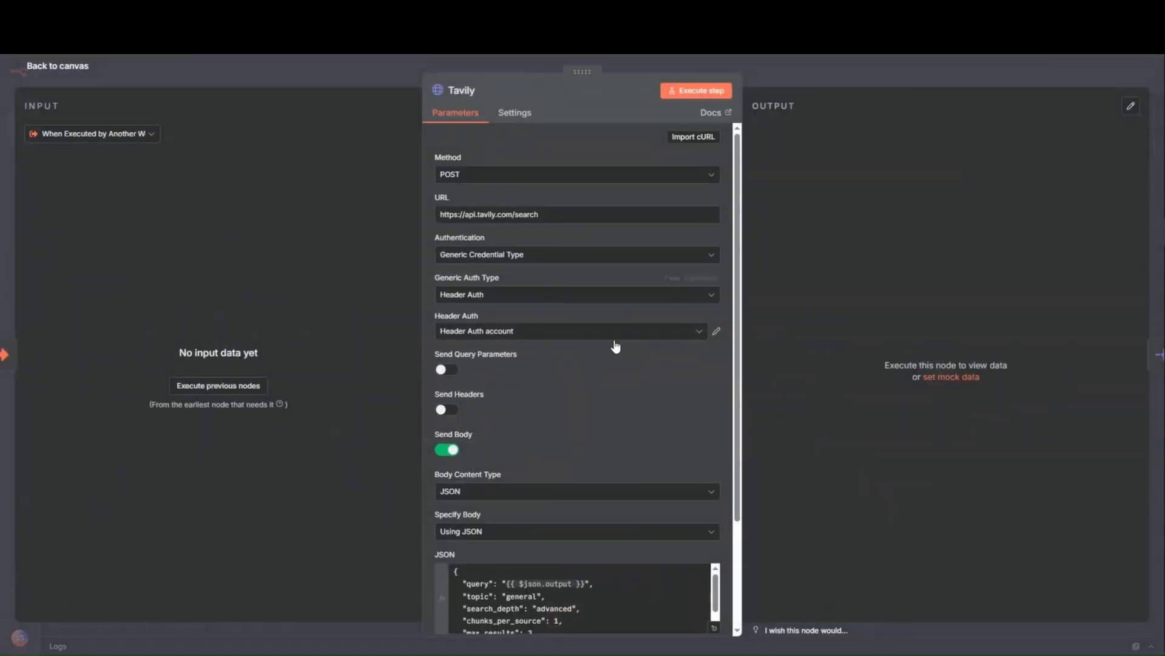
left_click(714, 332)
left_click_drag(686, 307, 293, 304)
key("ctrl+v")
left_click(891, 140)
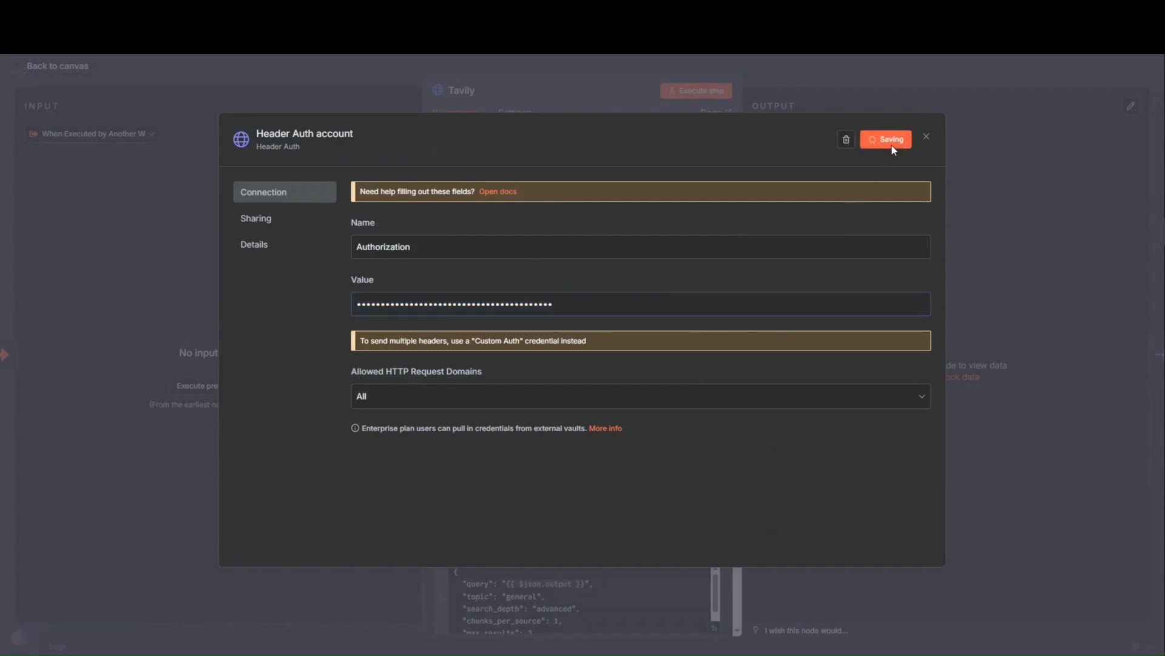
left_click(926, 138)
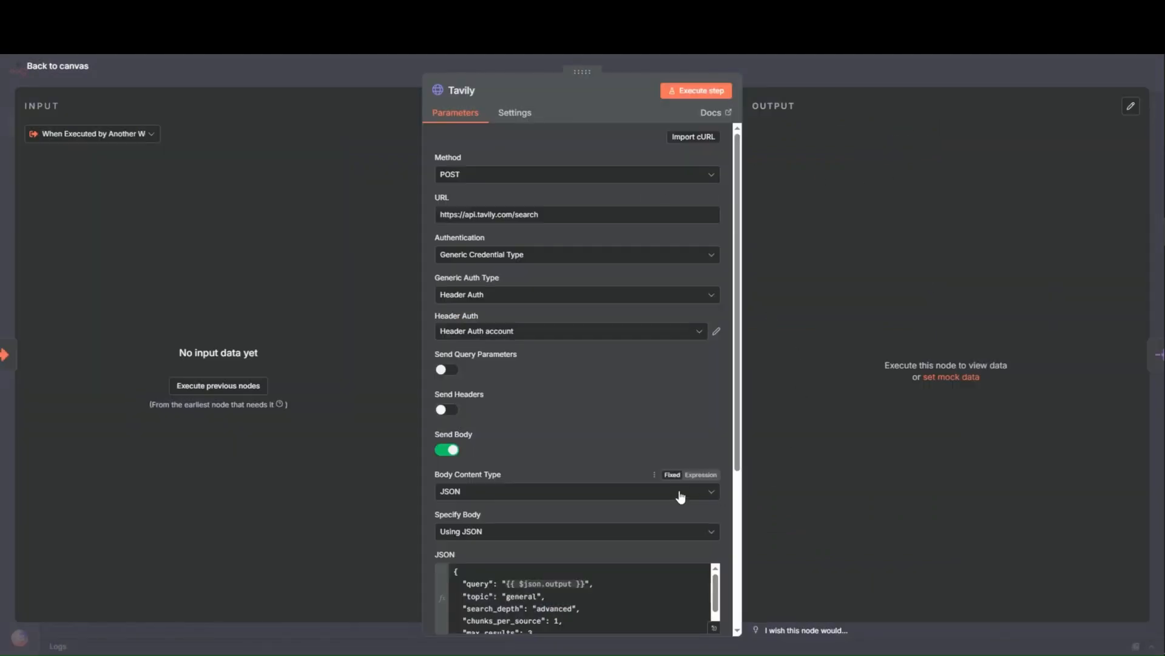
left_click(311, 62)
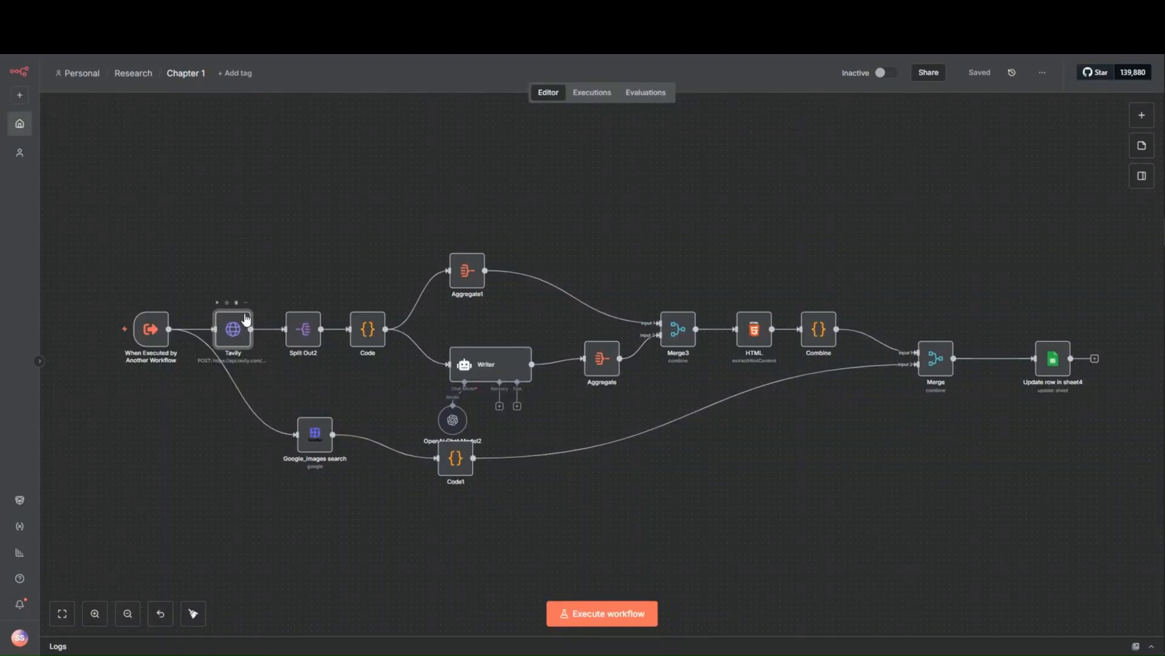
- Review the Tavily node's Header Auth credential against the API key overview on the Tavily website, then return to the canvas
double_click(239, 331)
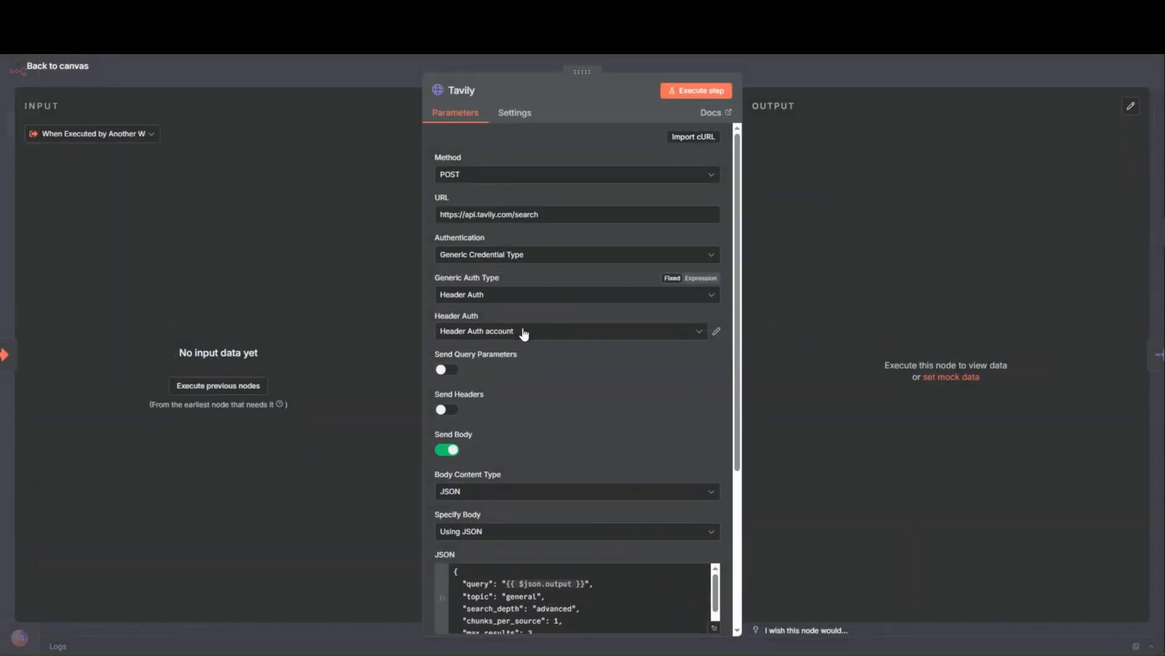
left_click(717, 332)
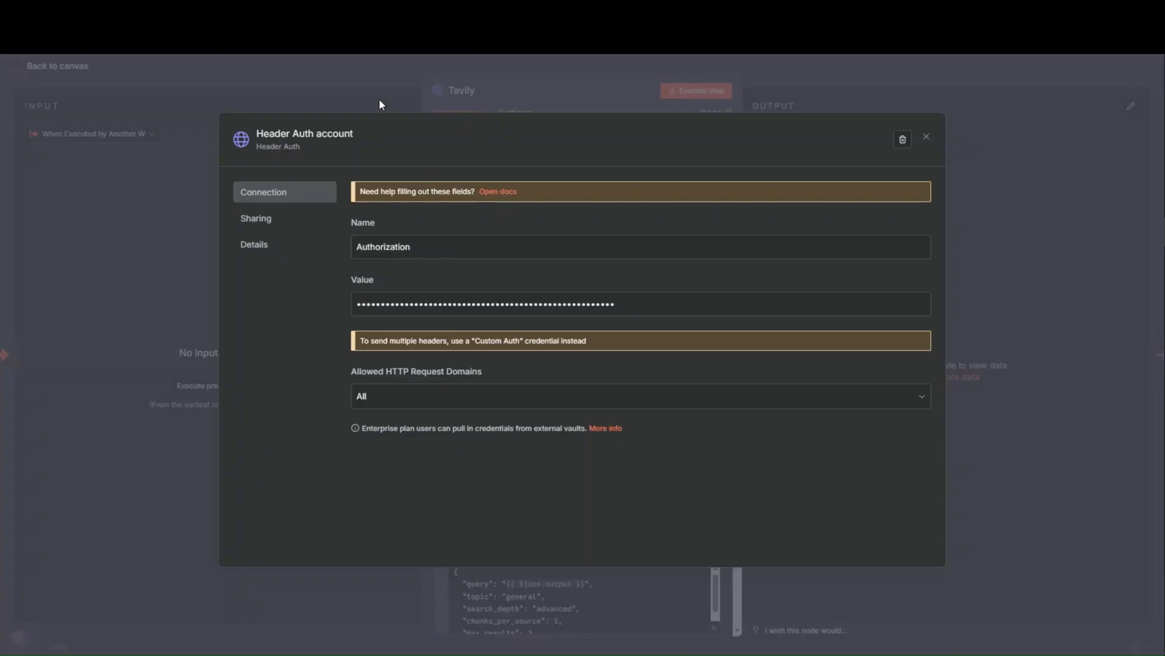
left_click(357, 72)
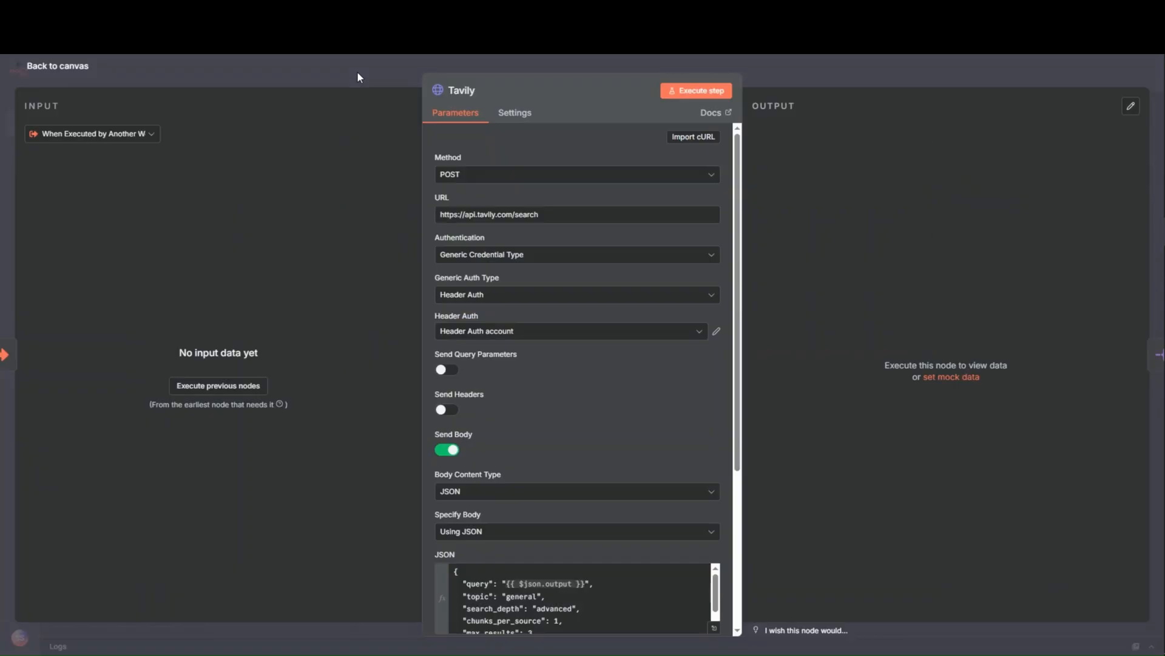
left_click(356, 72)
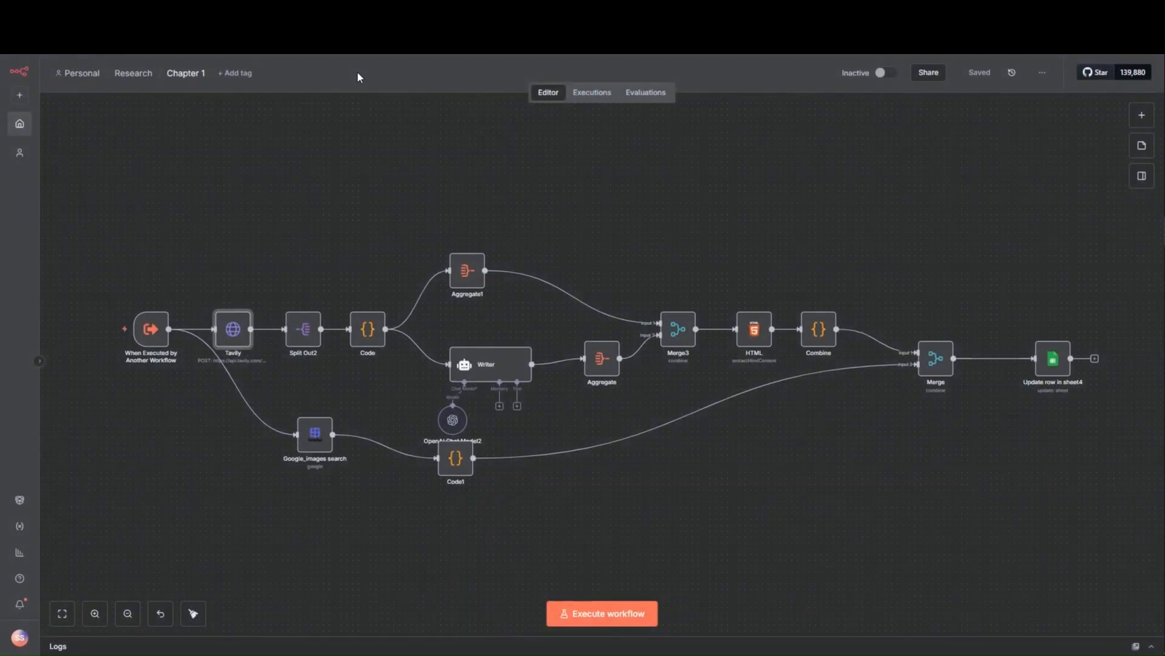
- Open the Chapter 2 workflow from the Research folder and save the Tavily API key as the Tavily1 node's Header Auth value
left_click(146, 73)
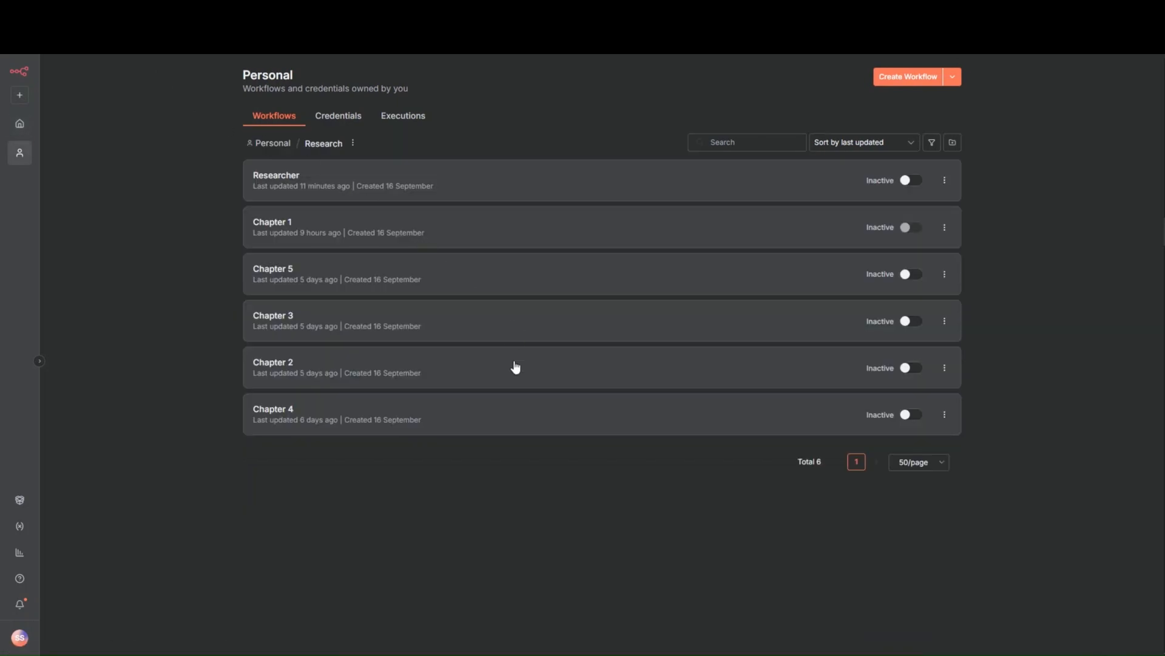
left_click(515, 366)
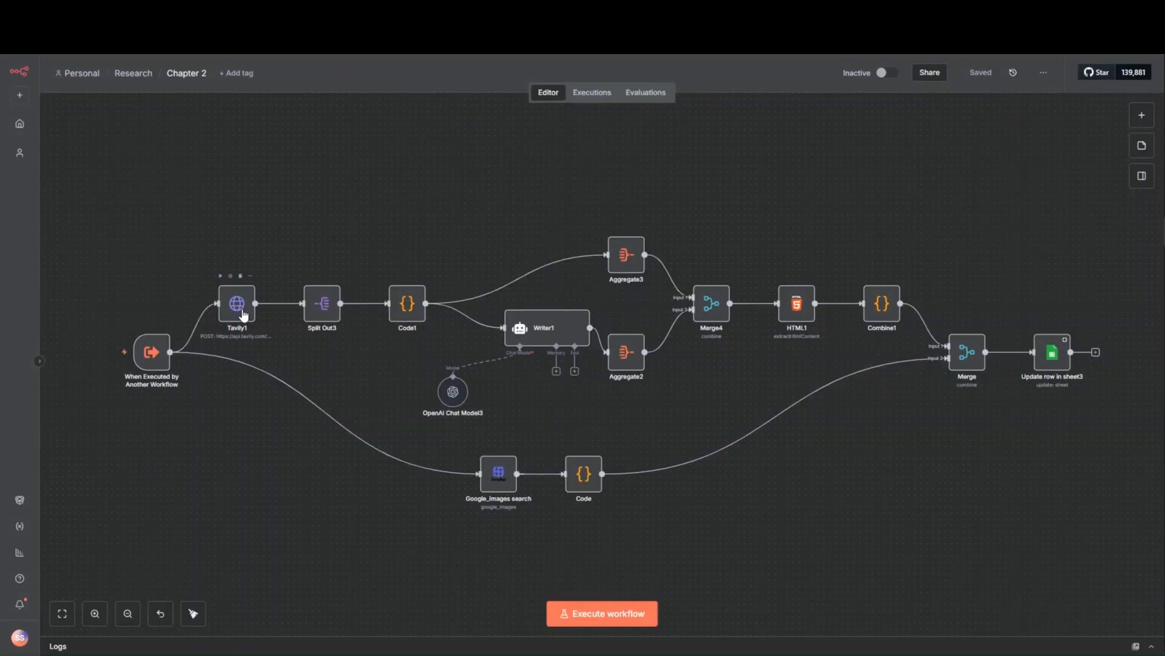
double_click(243, 314)
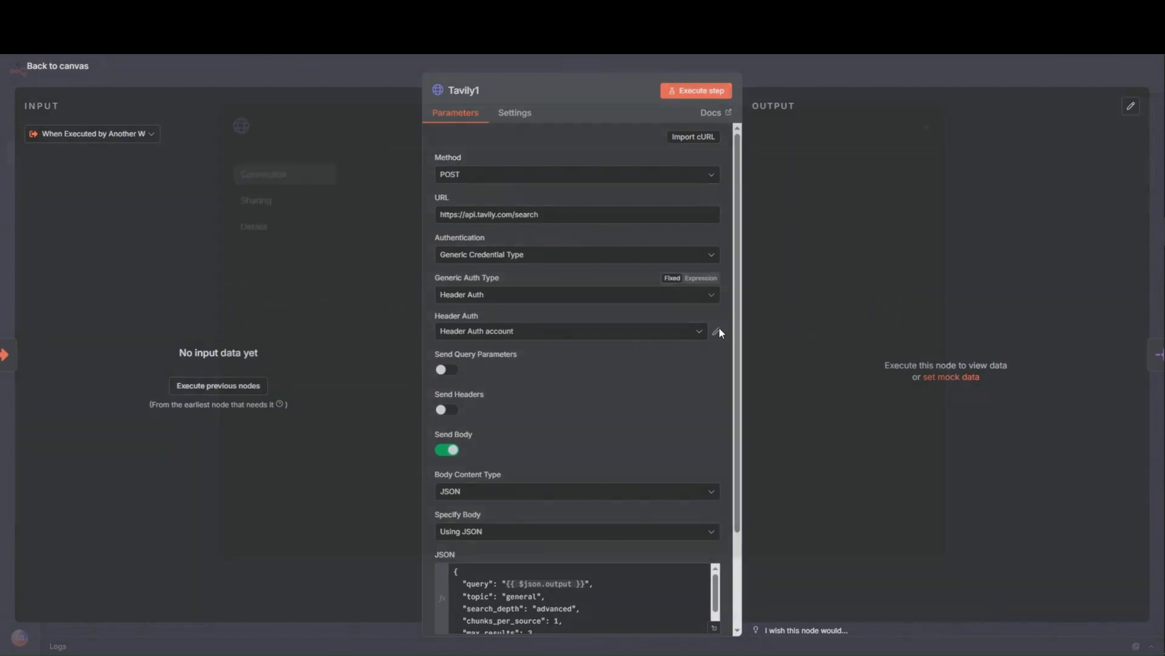
left_click(716, 331)
left_click(655, 309)
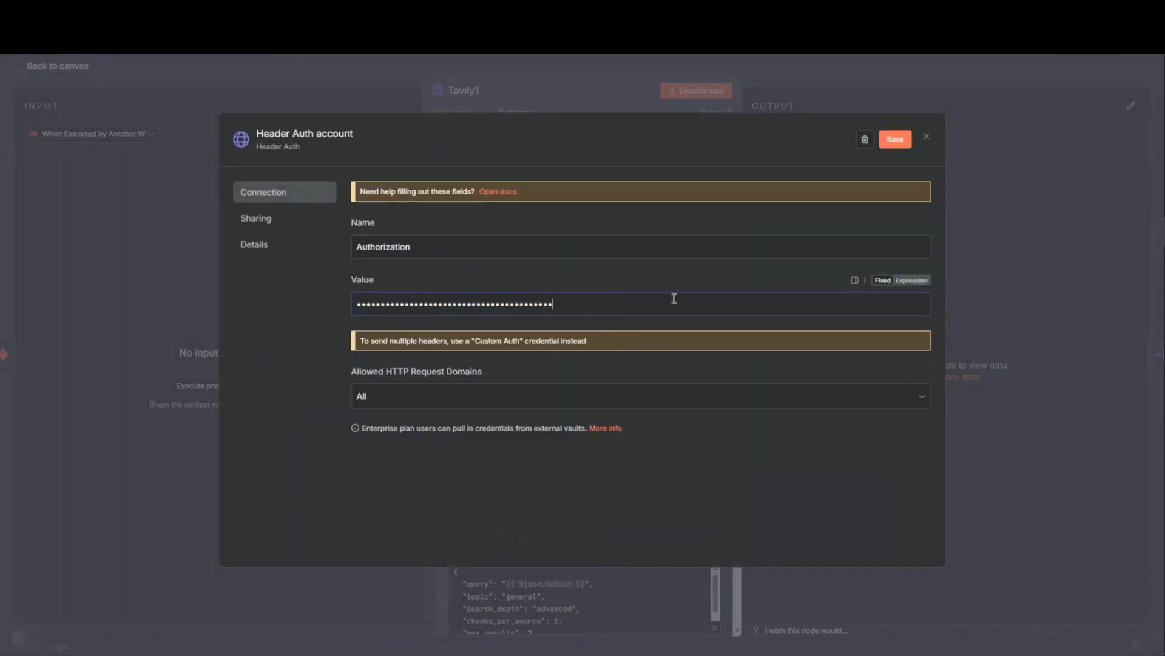
left_click(891, 139)
left_click(927, 138)
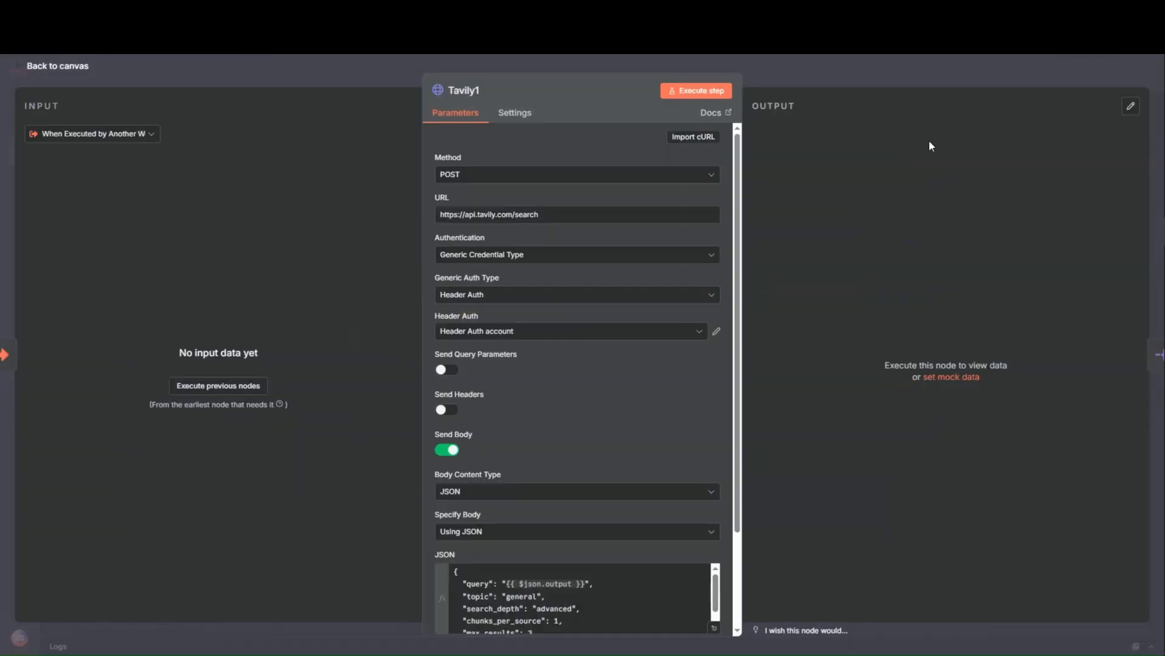
left_click(836, 85)
- Open the Chapter 3 workflow from the Research folder and save the Tavily API key as the Tavily2 node's Header Auth value
left_click(141, 75)
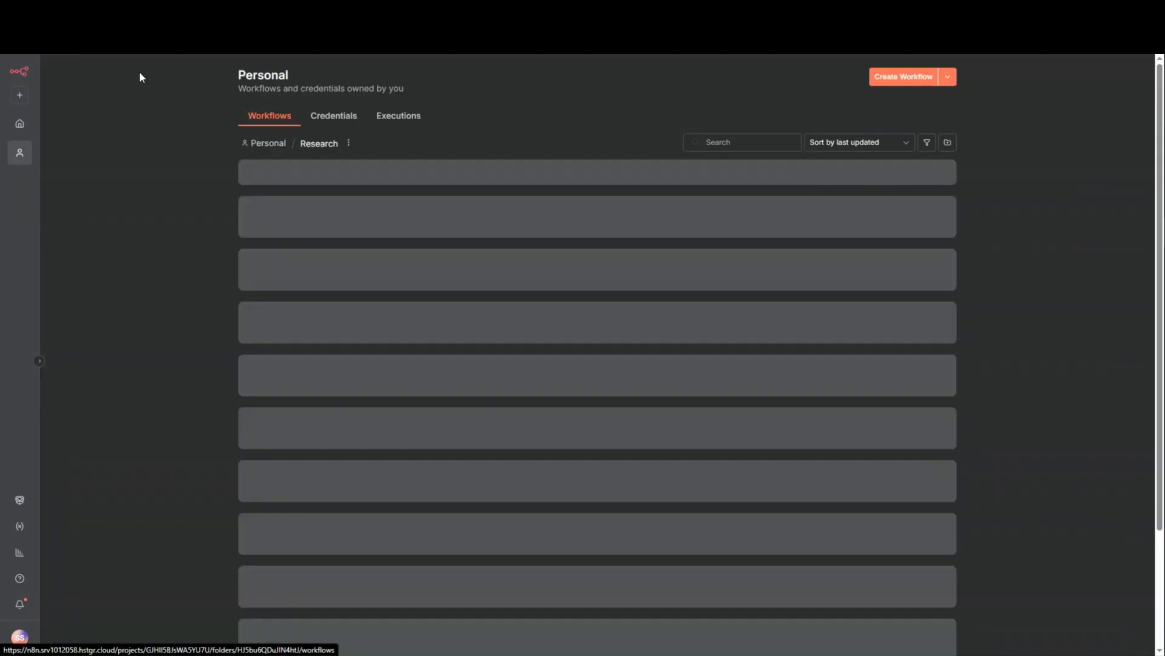
left_click(556, 328)
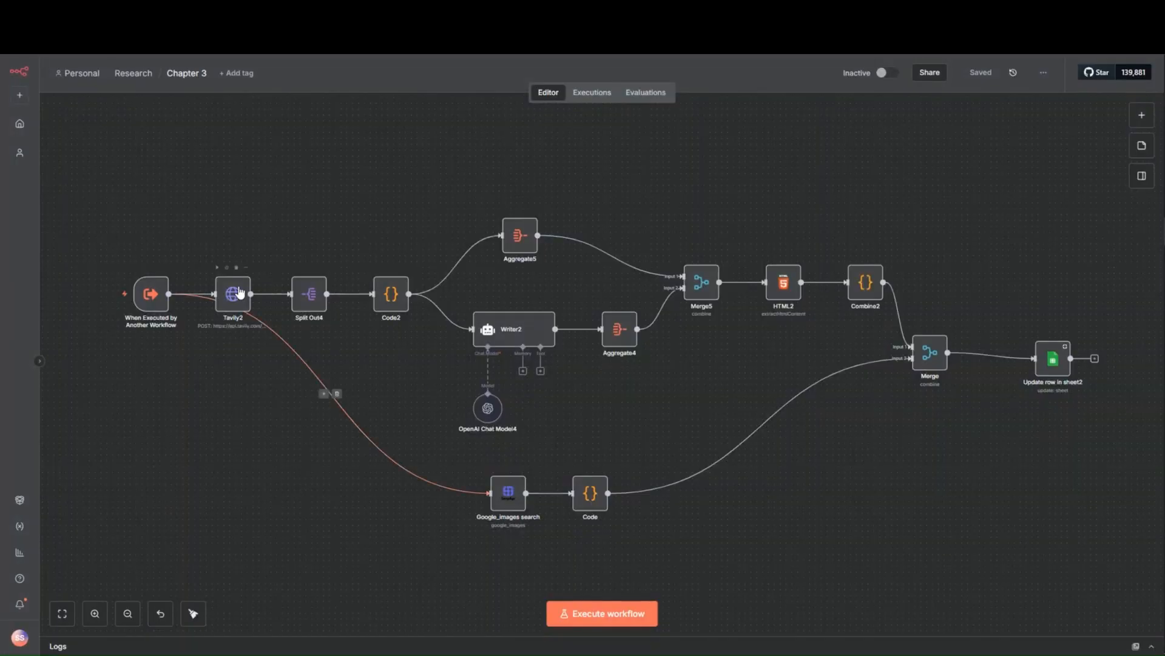
left_click(238, 289)
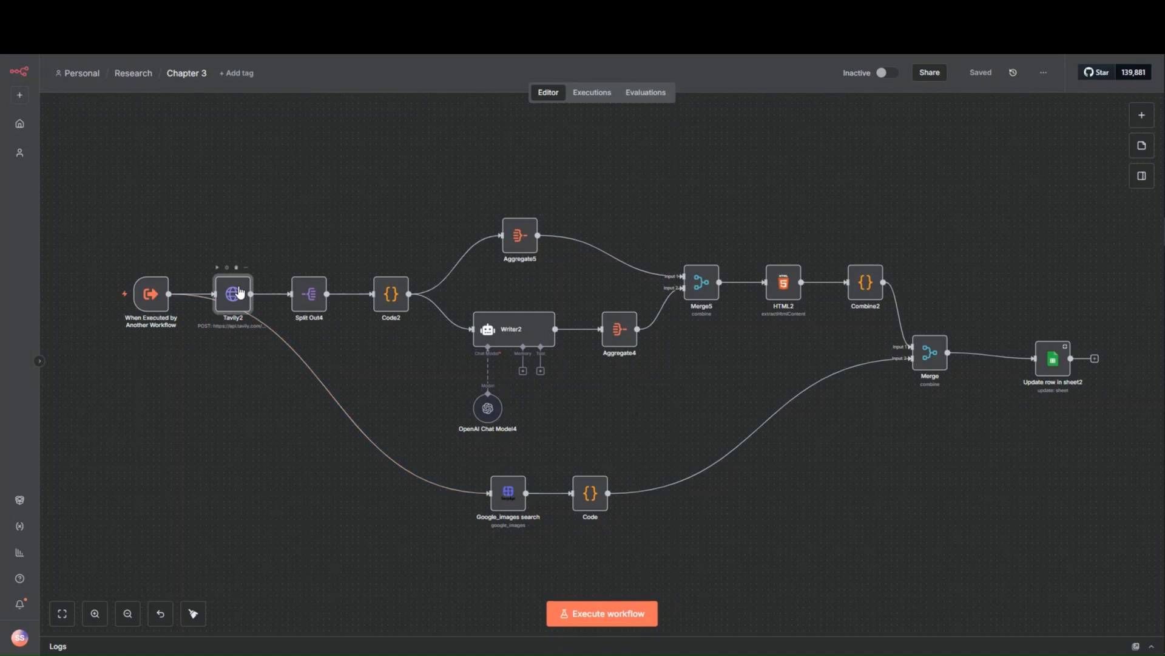
double_click(239, 292)
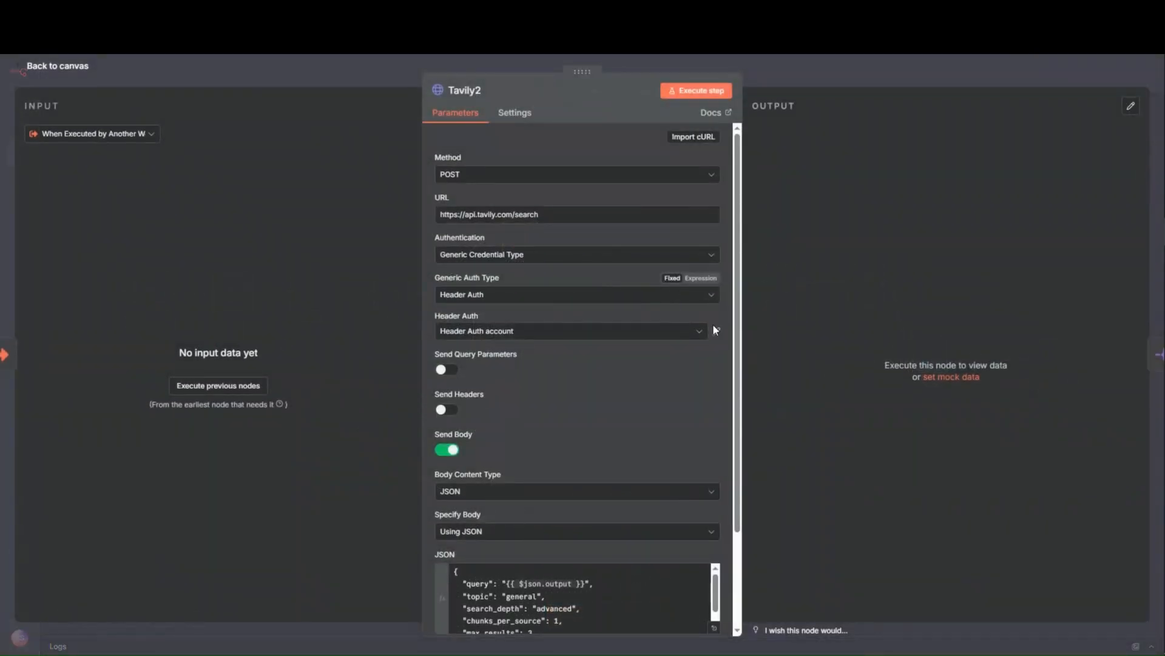
left_click(718, 332)
double_click(628, 307)
key("ctrl+v")
left_click(887, 141)
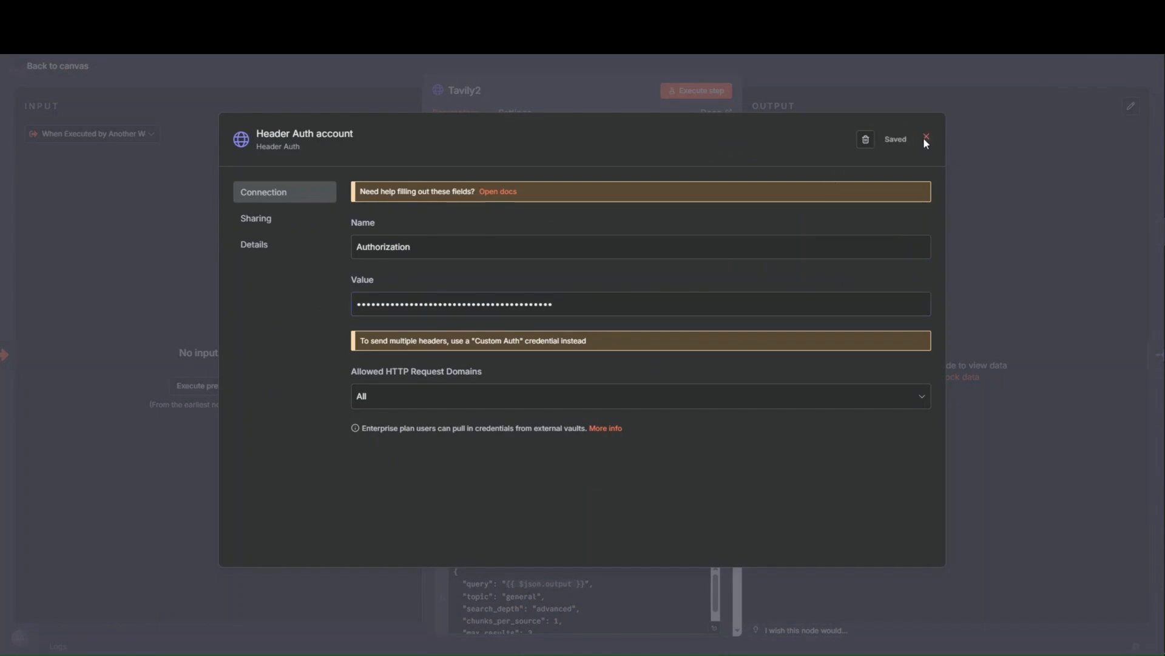
- Open the Chapter 4 workflow from the Research folder and save the Tavily API key as the Tavily3 node's Header Auth value
left_click(925, 138)
left_click(851, 78)
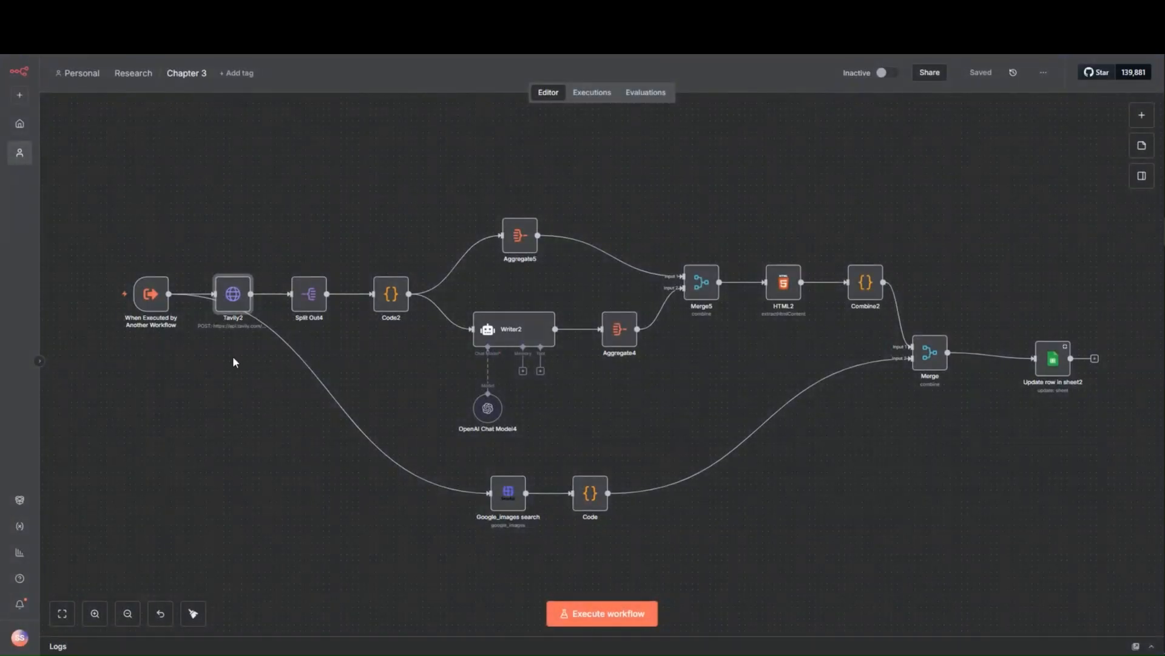
left_click(134, 73)
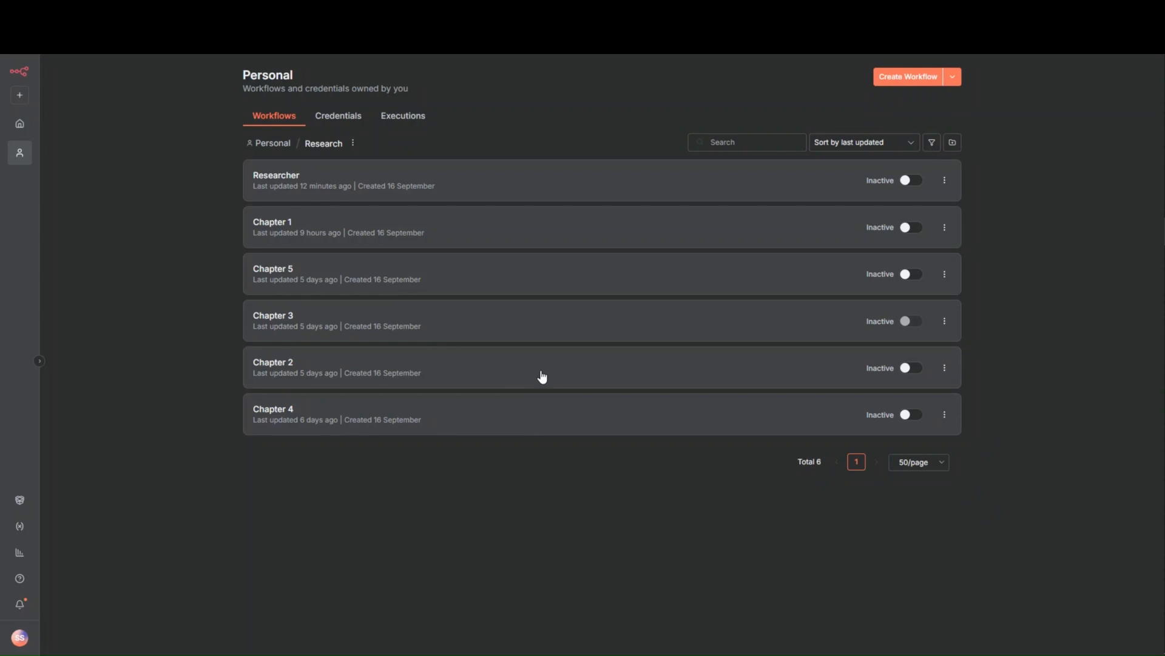
left_click(554, 421)
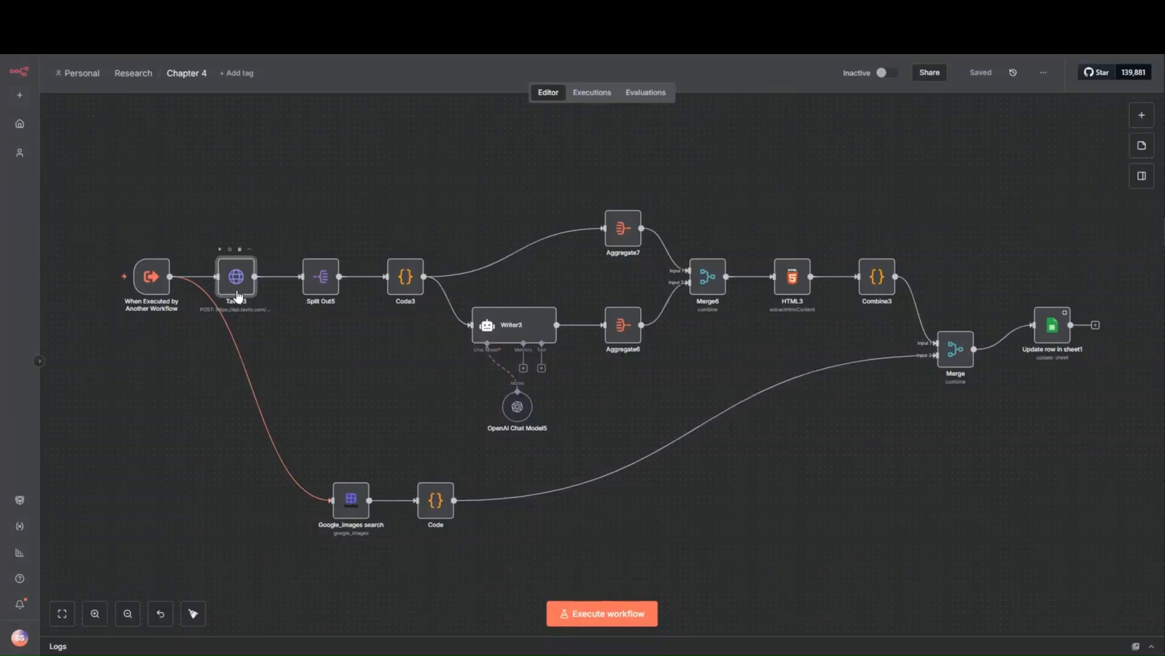
double_click(237, 278)
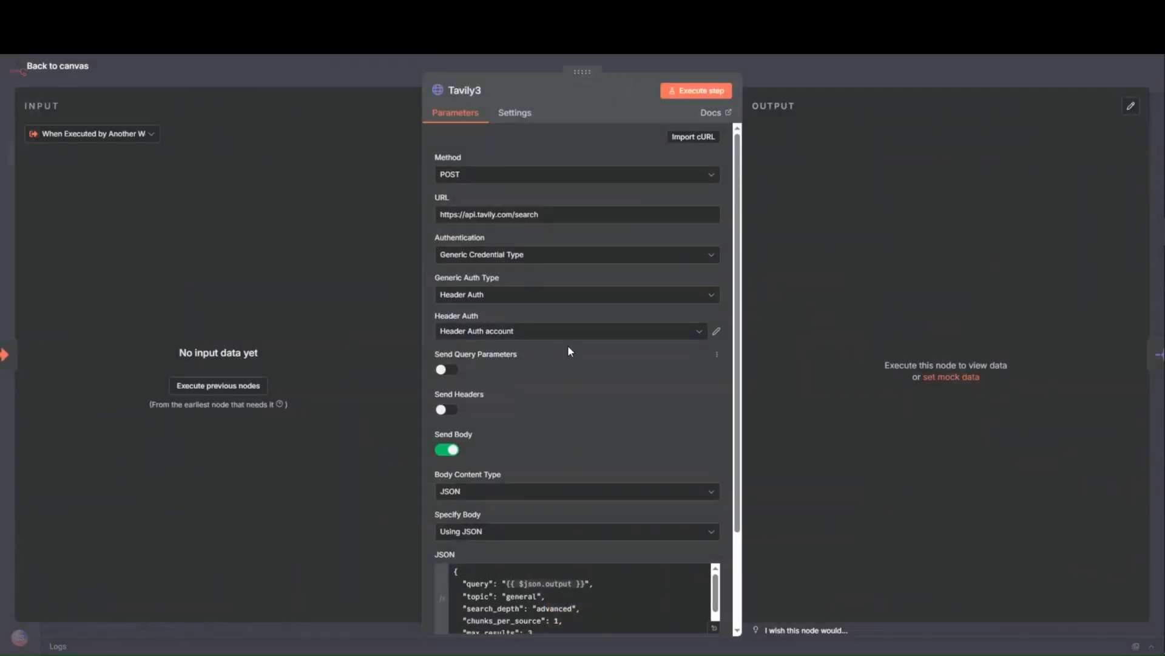
left_click(716, 330)
key("ctrl+a")
key("ctrl+v")
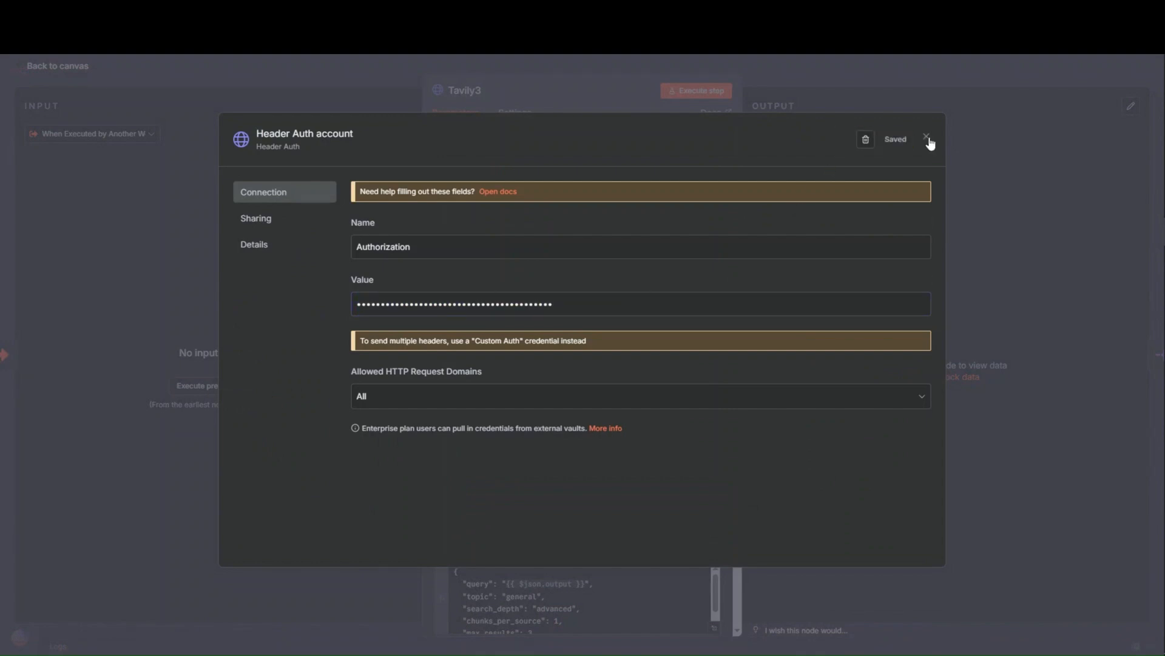
left_click(928, 138)
left_click(806, 79)
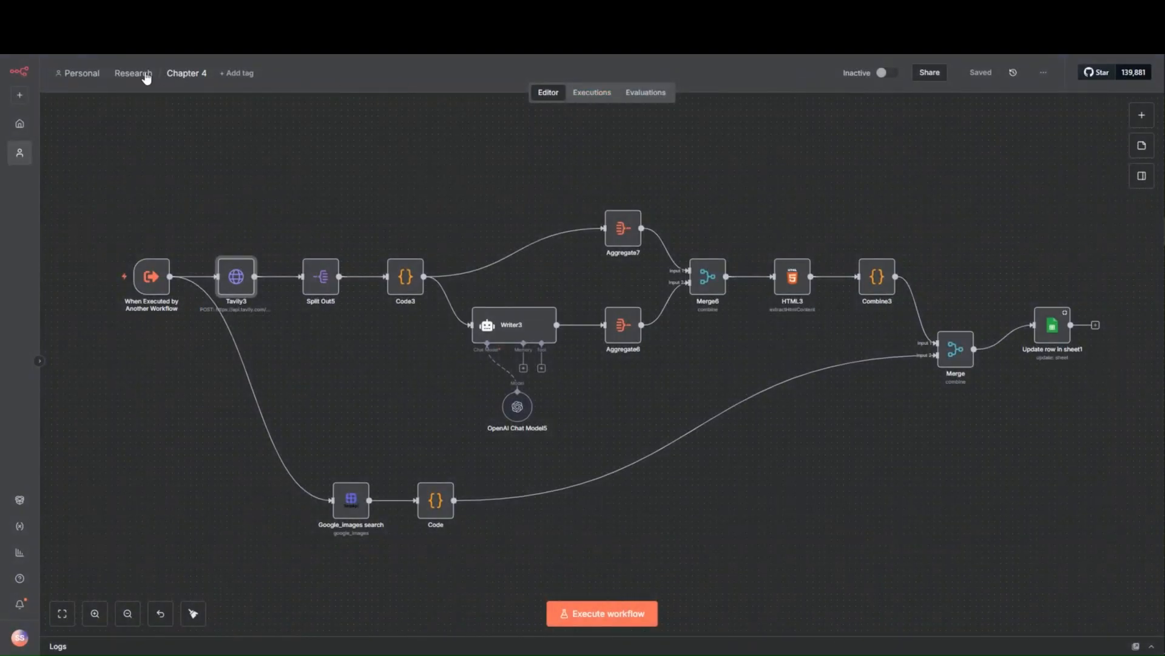
- Open the Chapter 5 workflow from the Research folder and save the Tavily API key as the Tavily4 node's Header Auth value
left_click(133, 74)
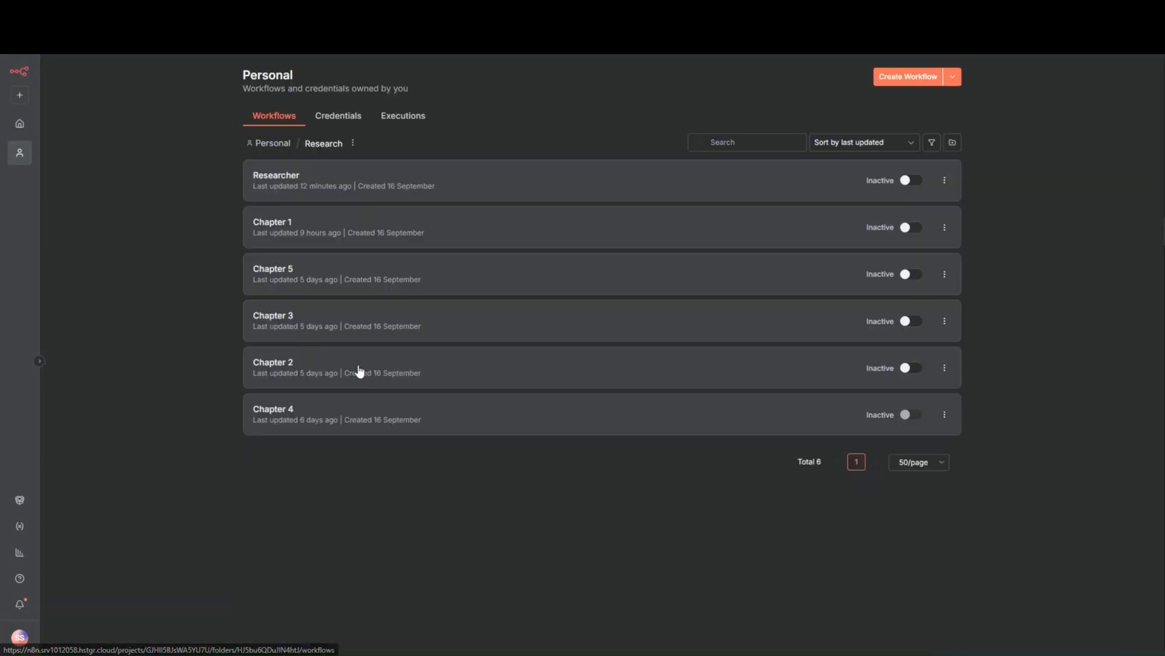
left_click(536, 290)
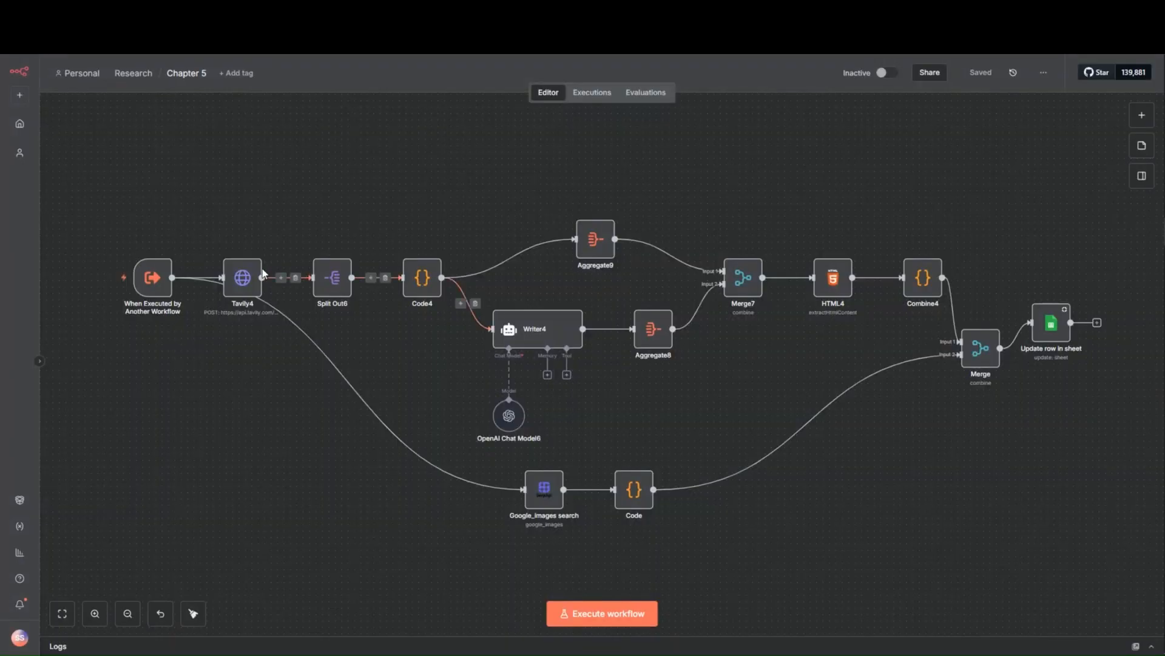
double_click(243, 277)
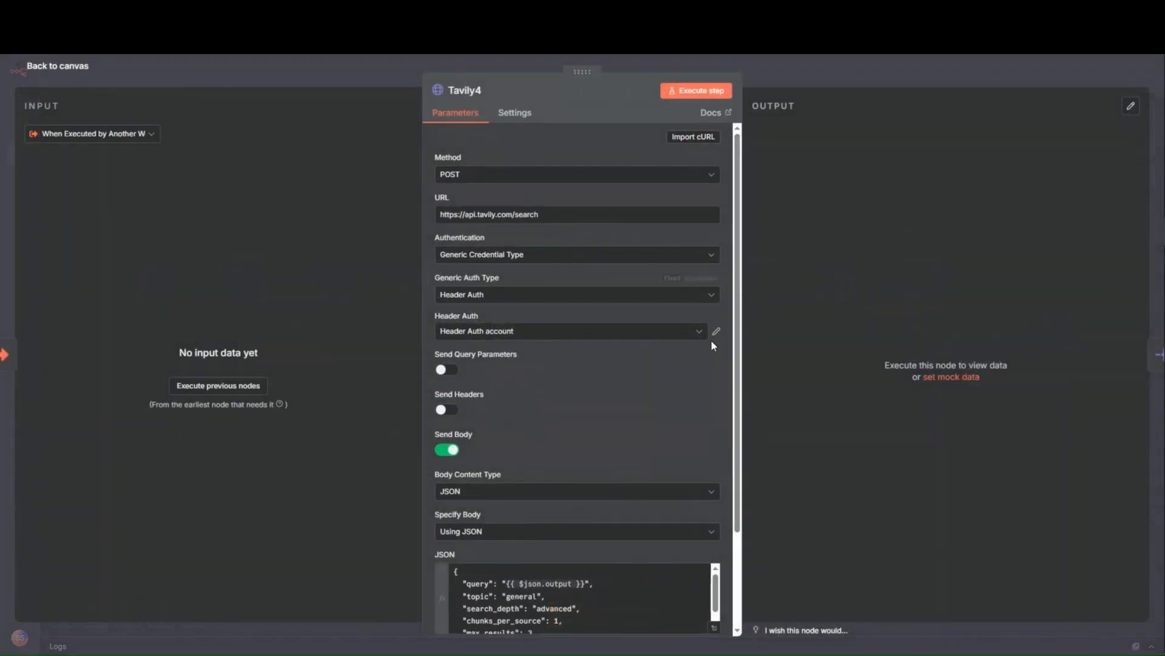
left_click(717, 332)
key("ctrl+a")
key("ctrl+v")
left_click(899, 142)
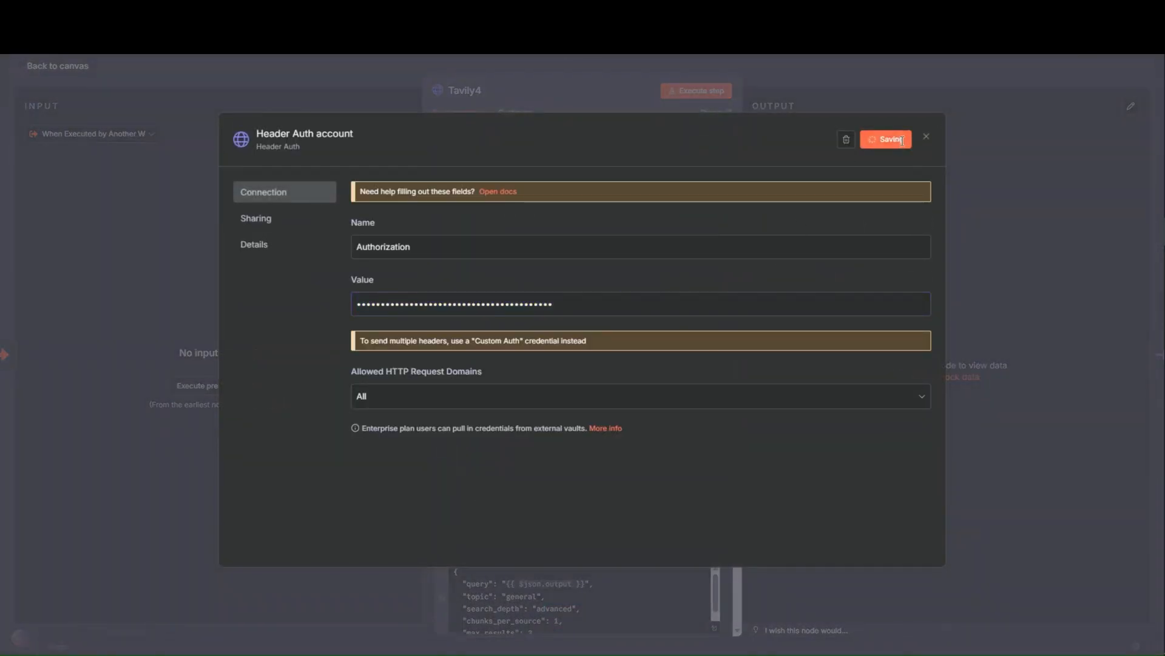
left_click(926, 137)
left_click(826, 83)
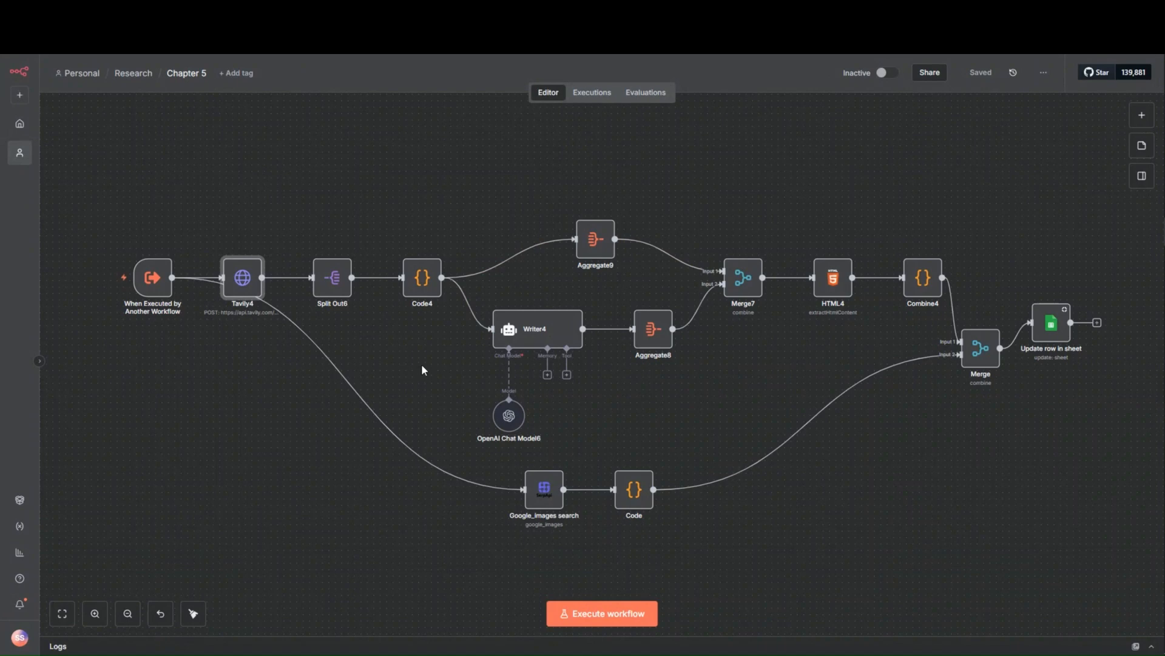
- Return to the Researcher workflow and pin the output data of the Intro and Plan Topics nodes
left_click(135, 73)
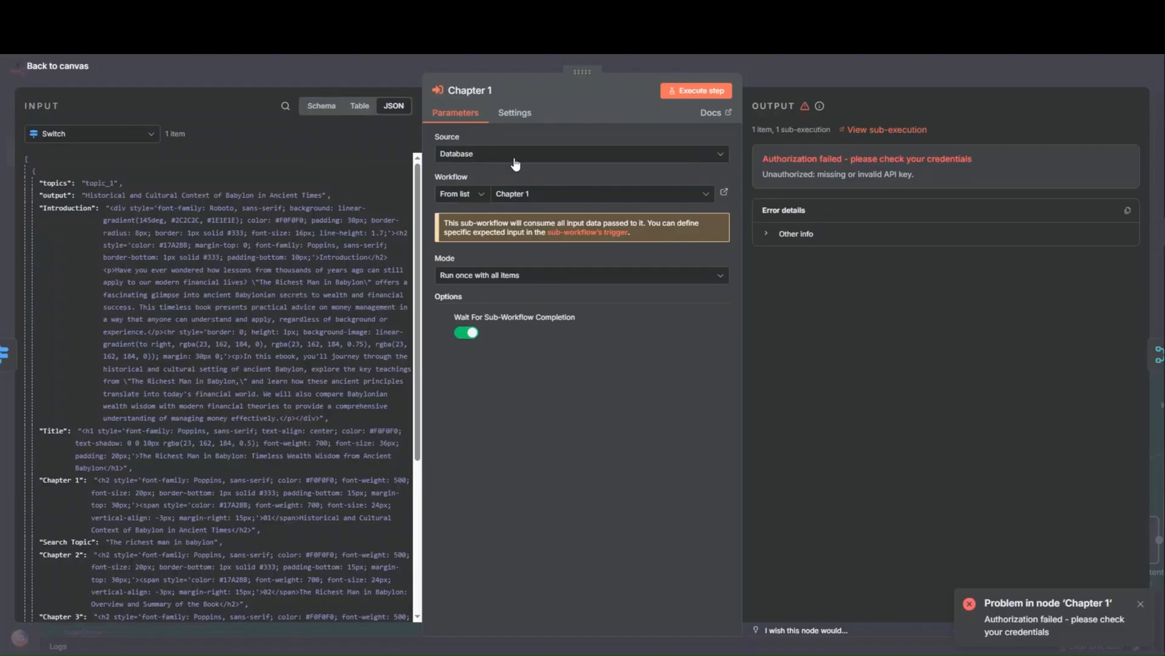
left_click(811, 79)
left_click(986, 80)
left_click_drag(328, 562, 578, 476)
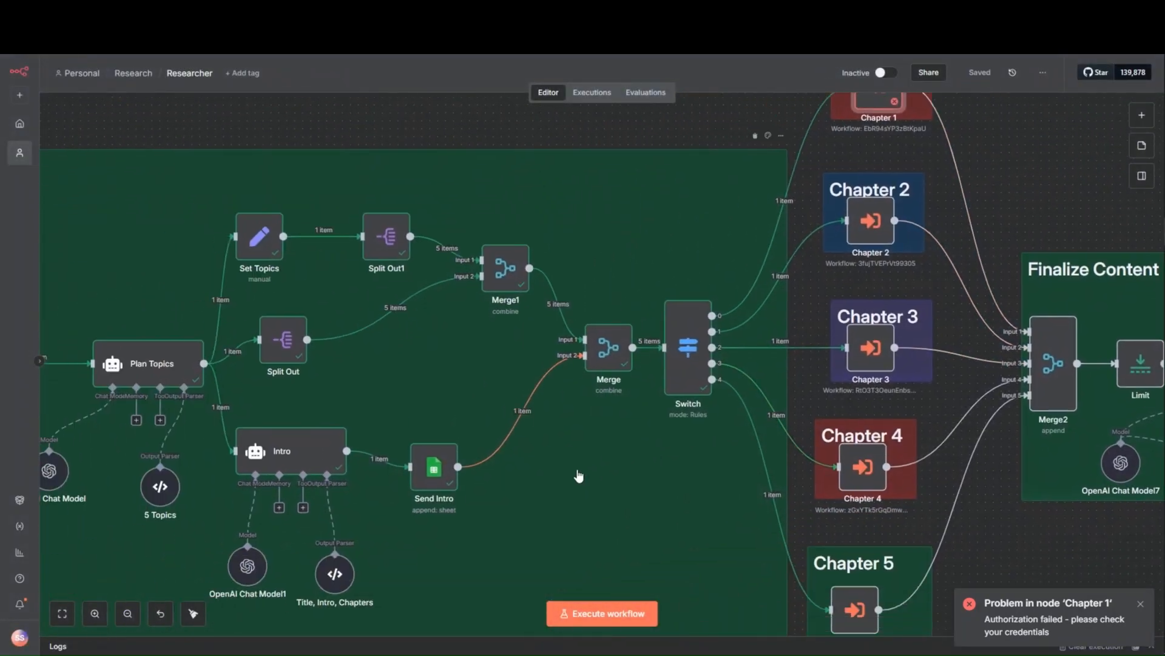
double_click(309, 455)
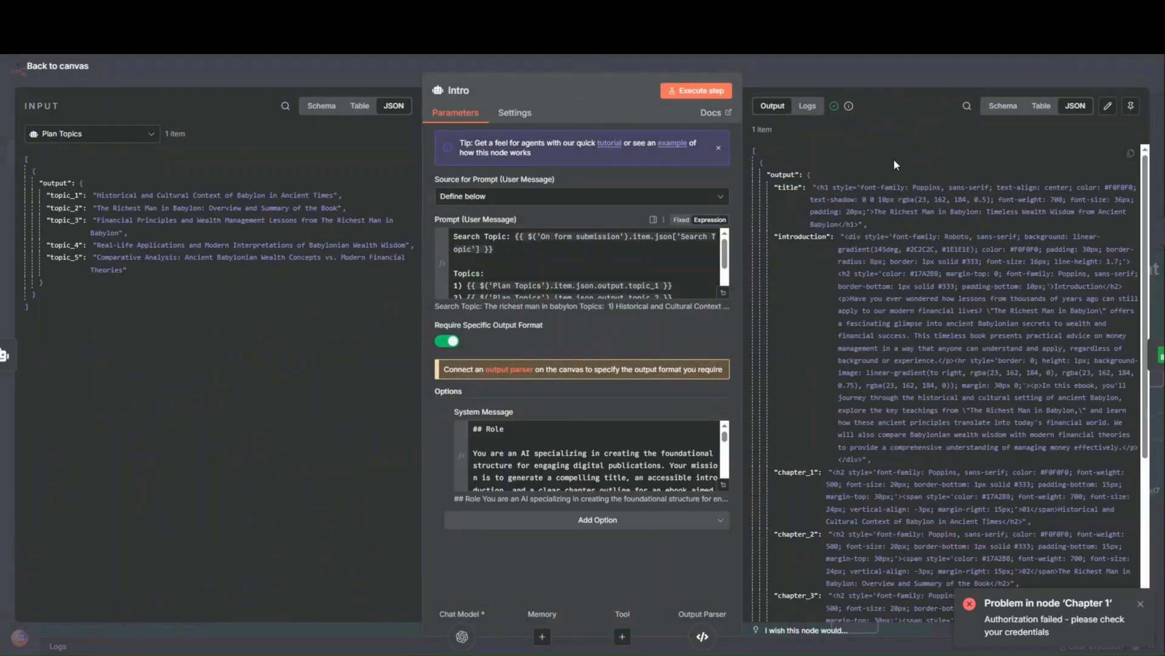
left_click(1131, 105)
left_click(1017, 65)
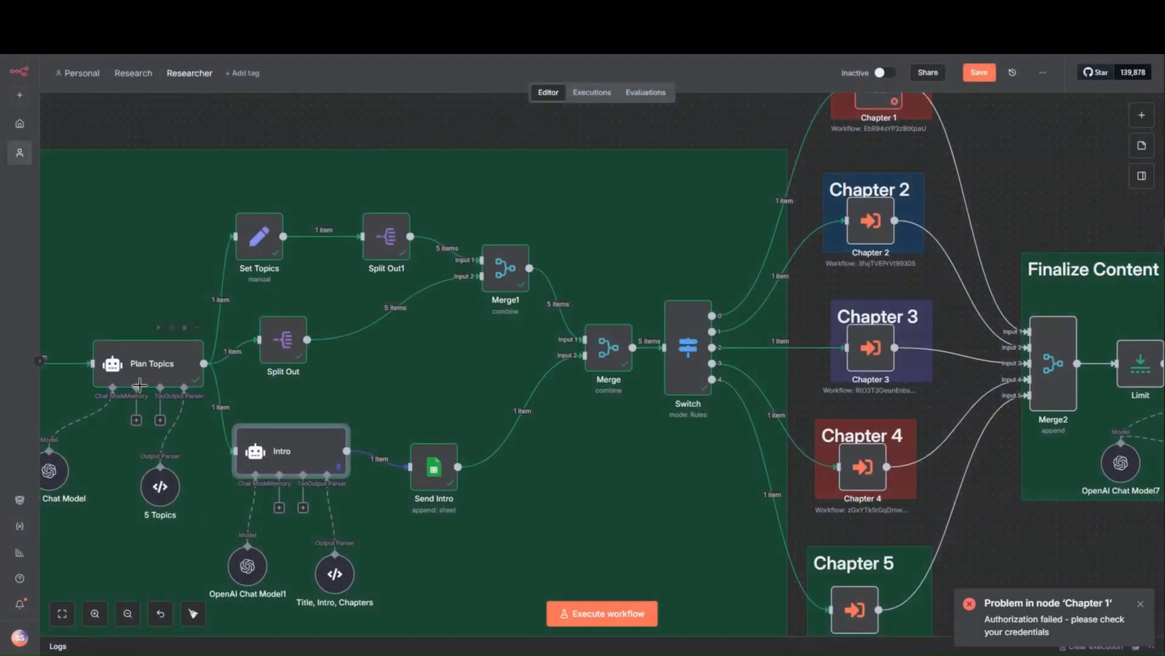
double_click(151, 367)
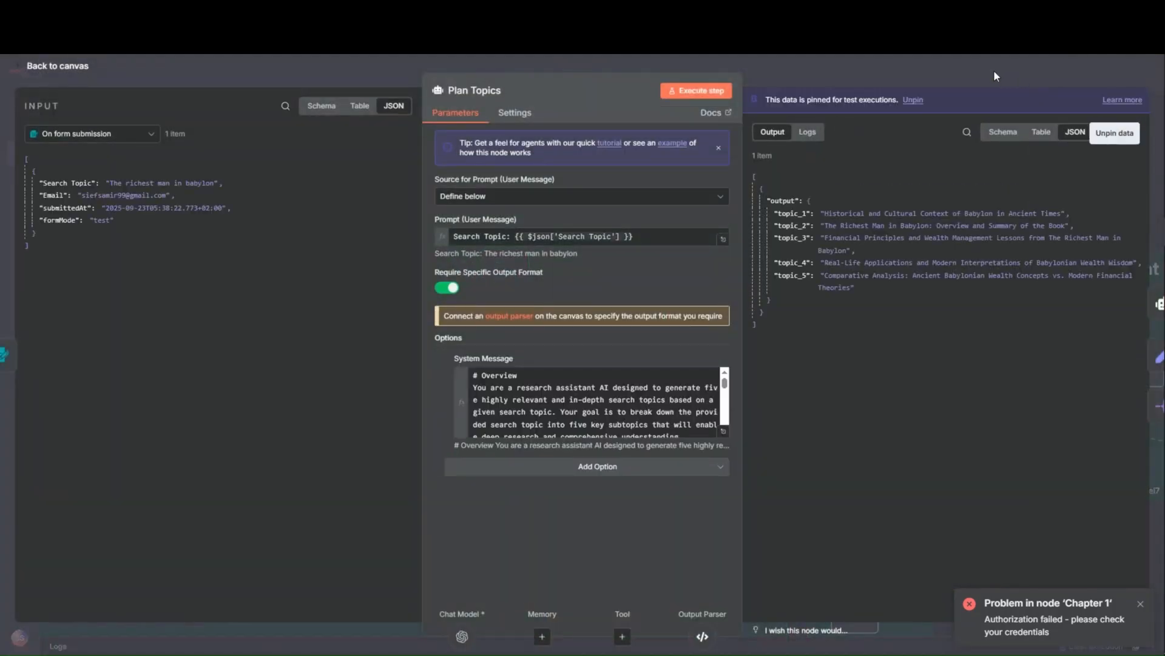
left_click(996, 76)
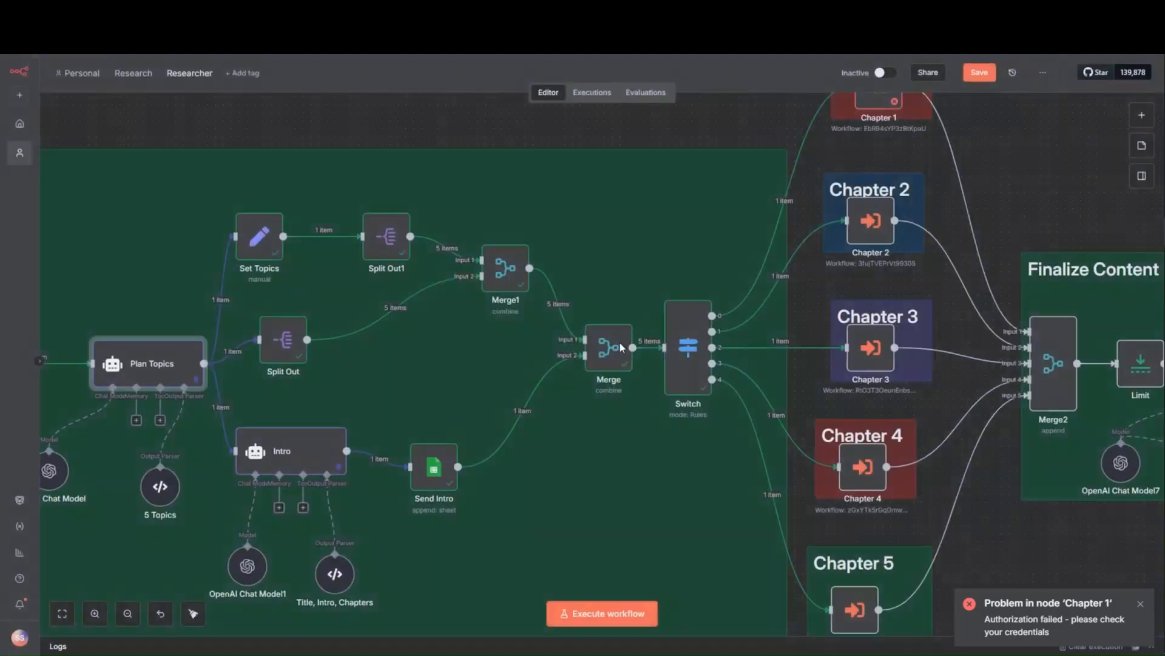
- Execute the Researcher workflow and submit its form with the search topic "The richest man in babylon" and the contact's e-mail
left_click(627, 614)
left_click(547, 213)
type("The richest man in babylon")
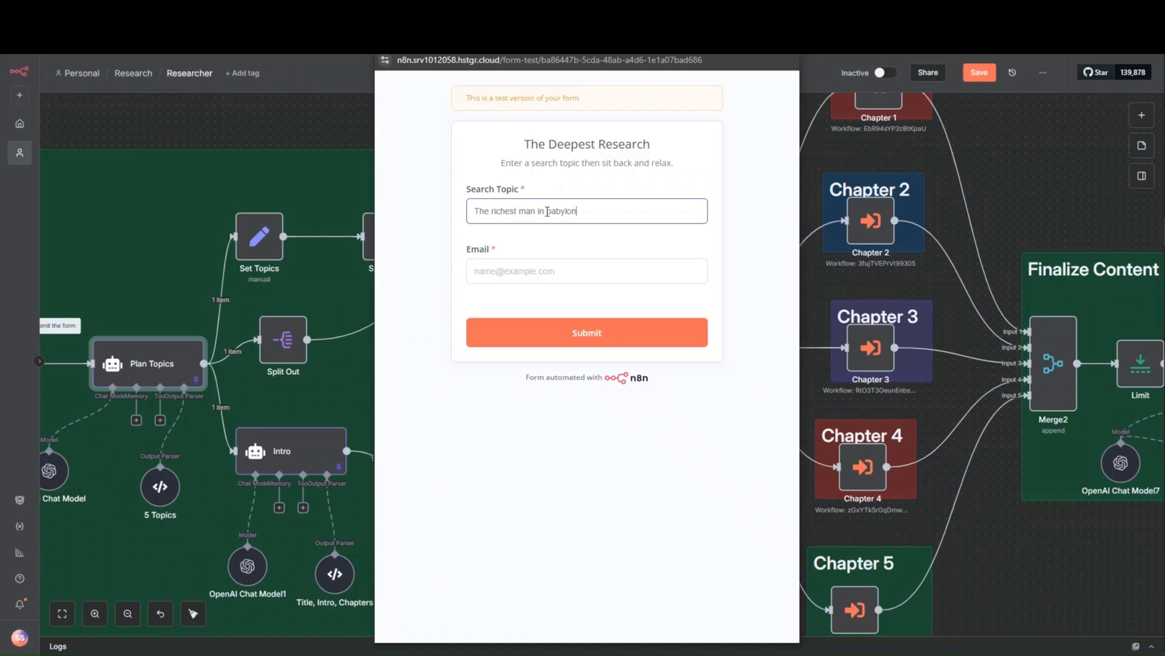
left_click(606, 272)
left_click(561, 298)
left_click(569, 335)
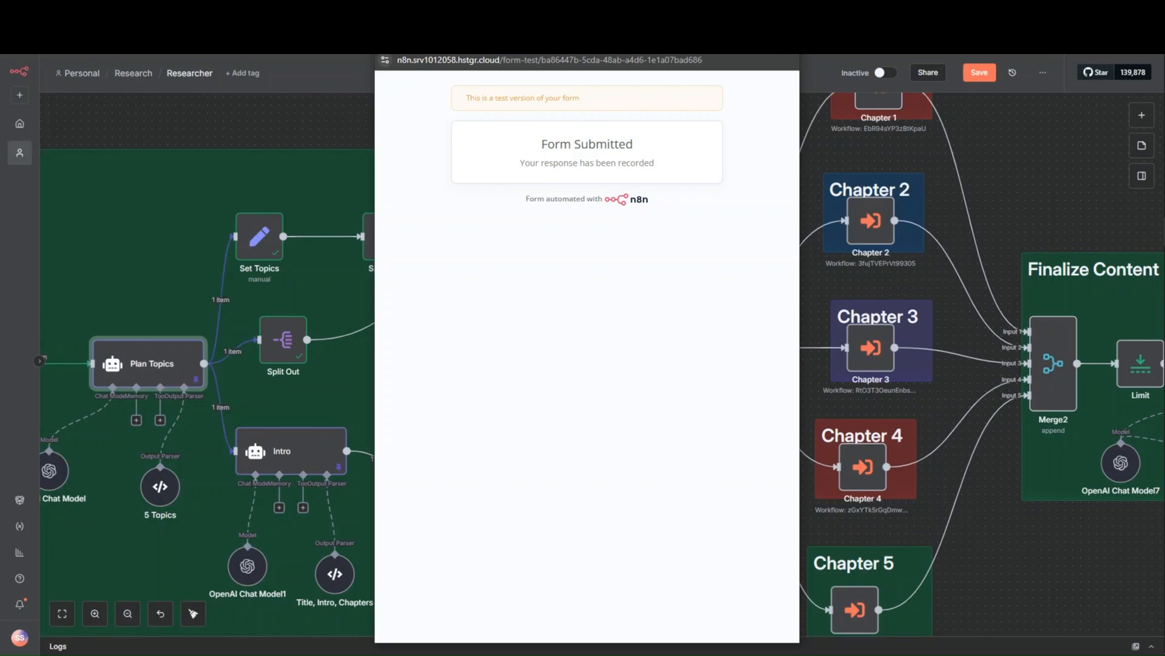
- Follow the run through the chapter nodes and check the Chapter 1 workflow's executions list
scroll(1010, 537, "down", 3)
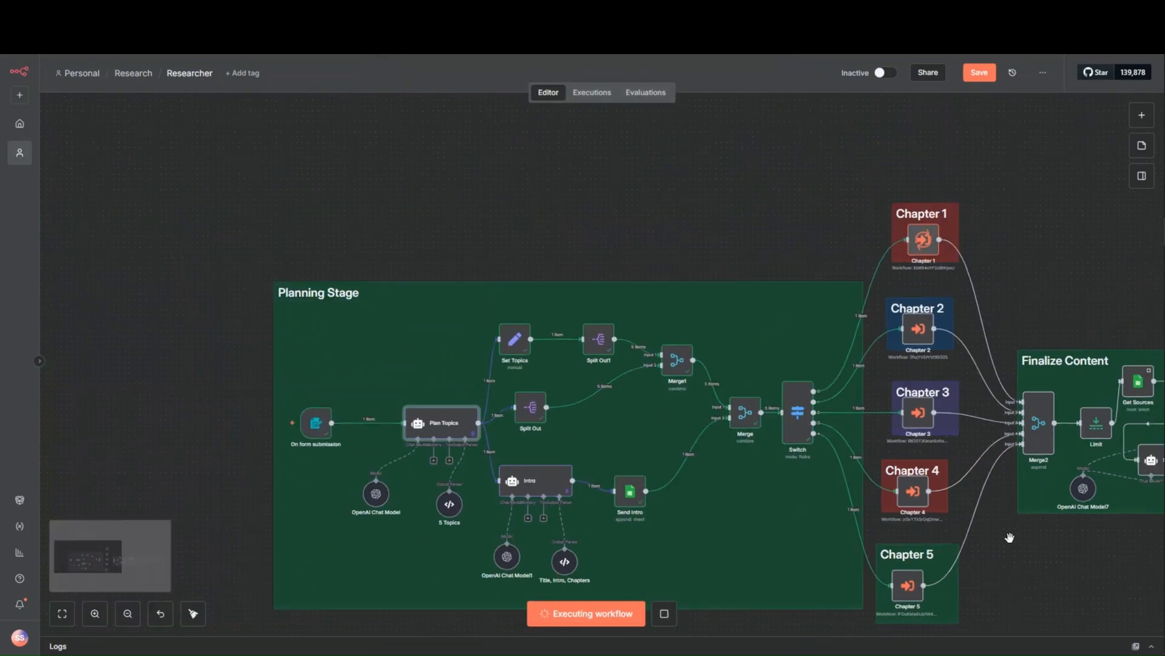
left_click_drag(1030, 549, 785, 511)
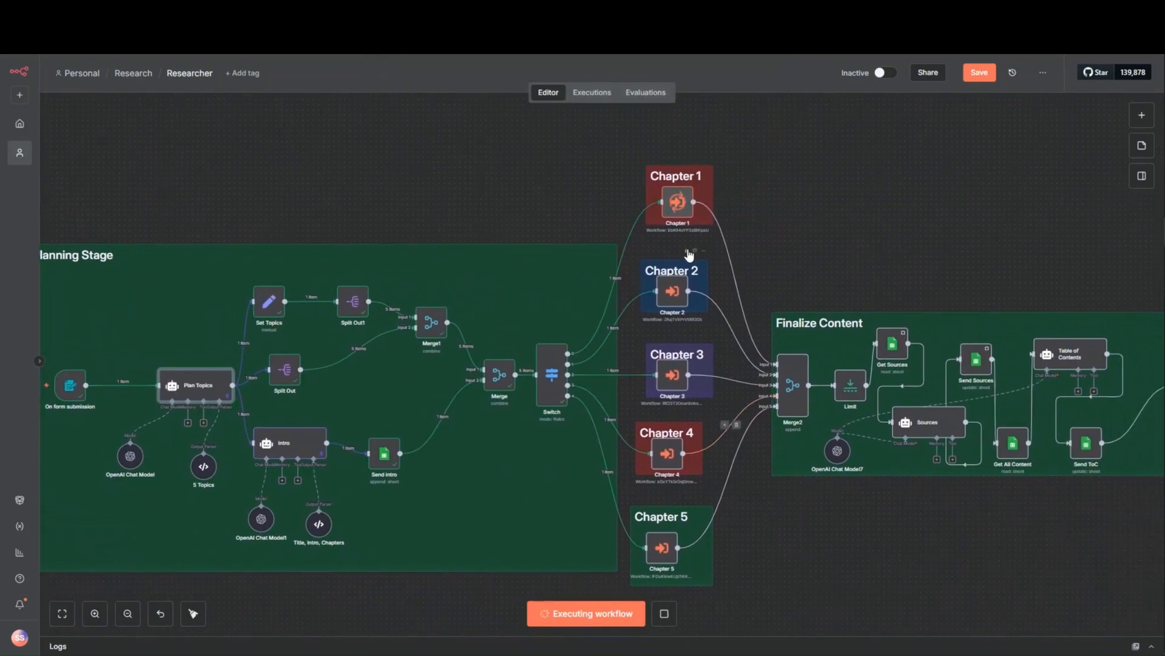
scroll(715, 204, "up", 1)
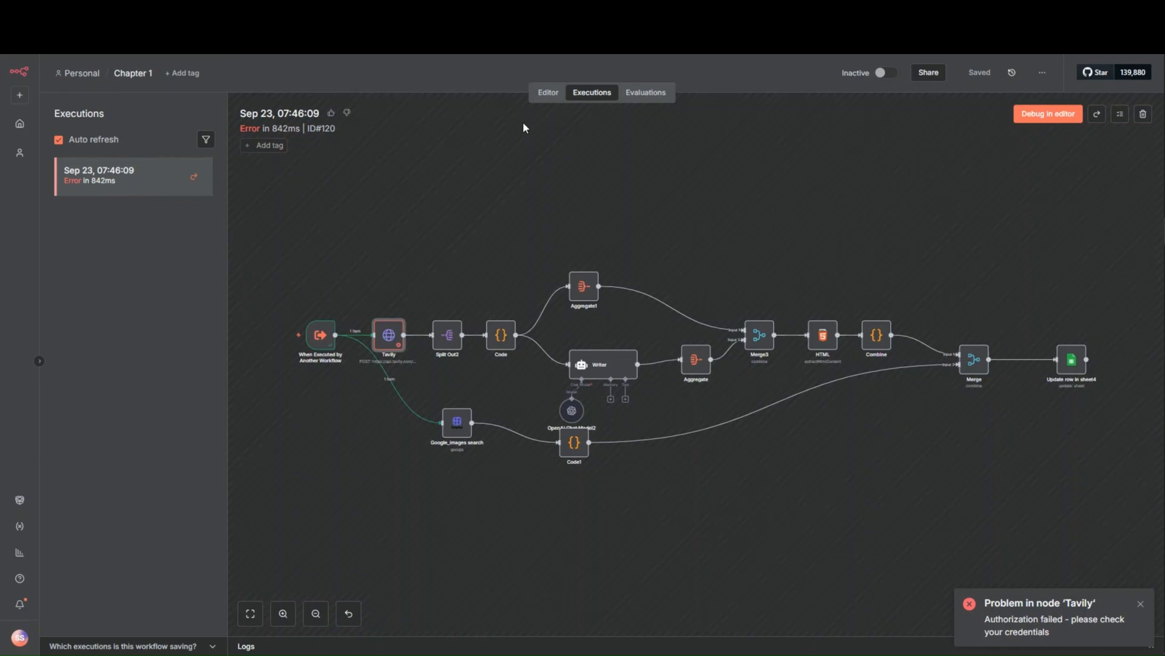
left_click(546, 92)
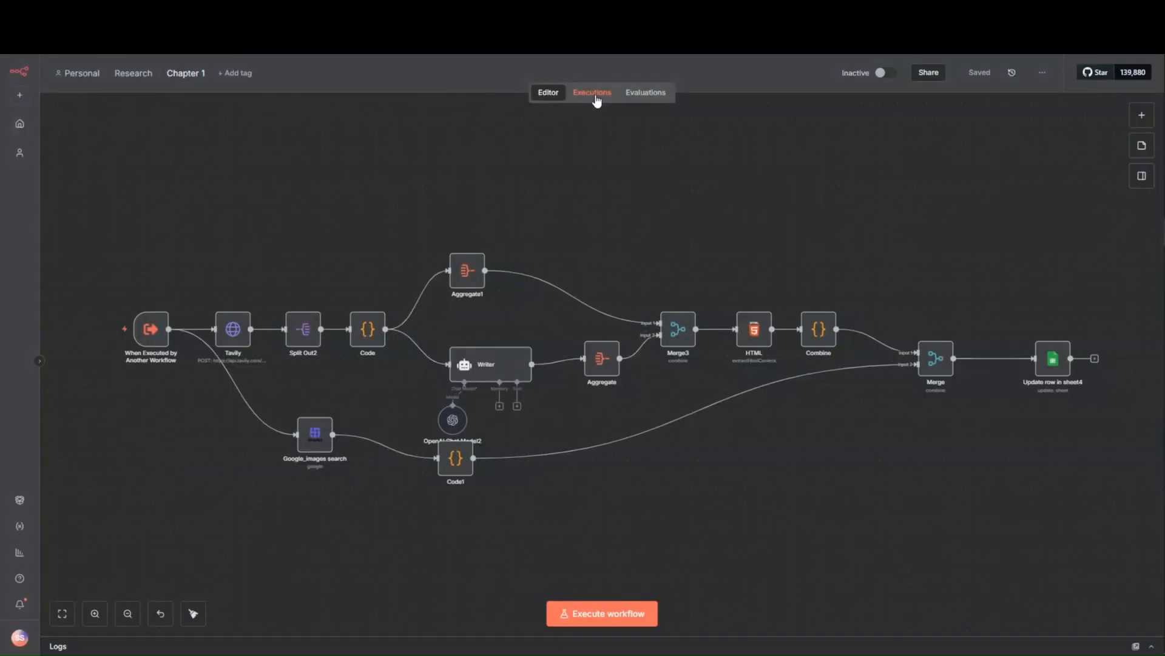
left_click(595, 96)
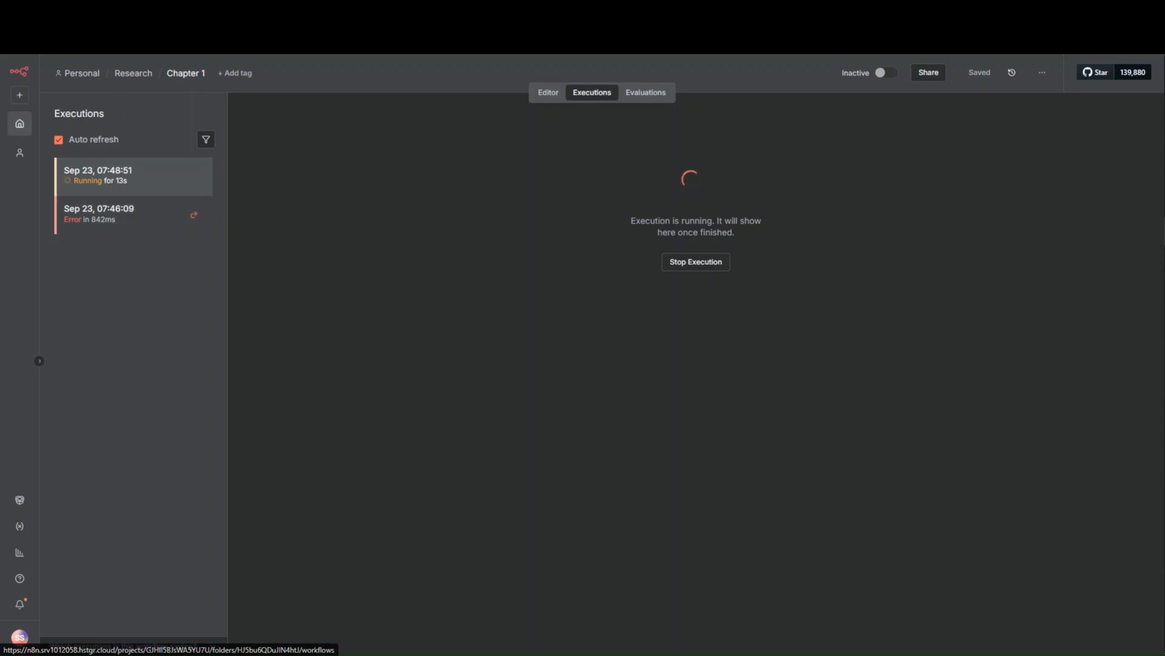
left_click(130, 11)
left_click_drag(813, 238, 700, 215)
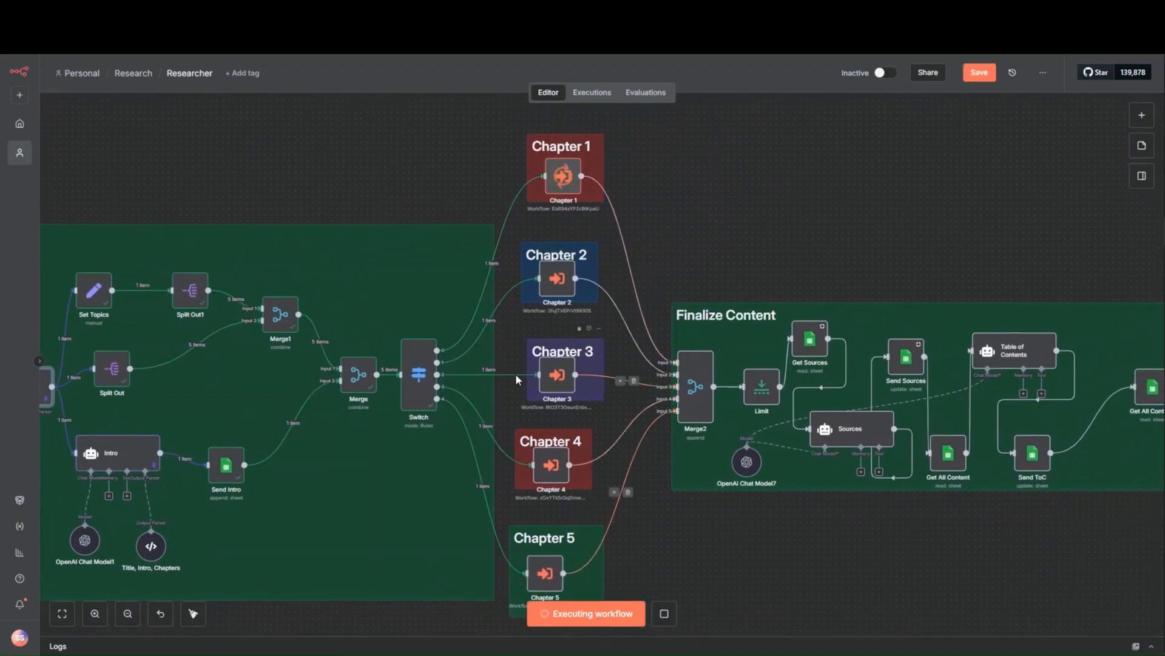
- Examine the trigger, Tavily and Google_images search nodes at the start of the Chapter 1 workflow
left_click(242, 11)
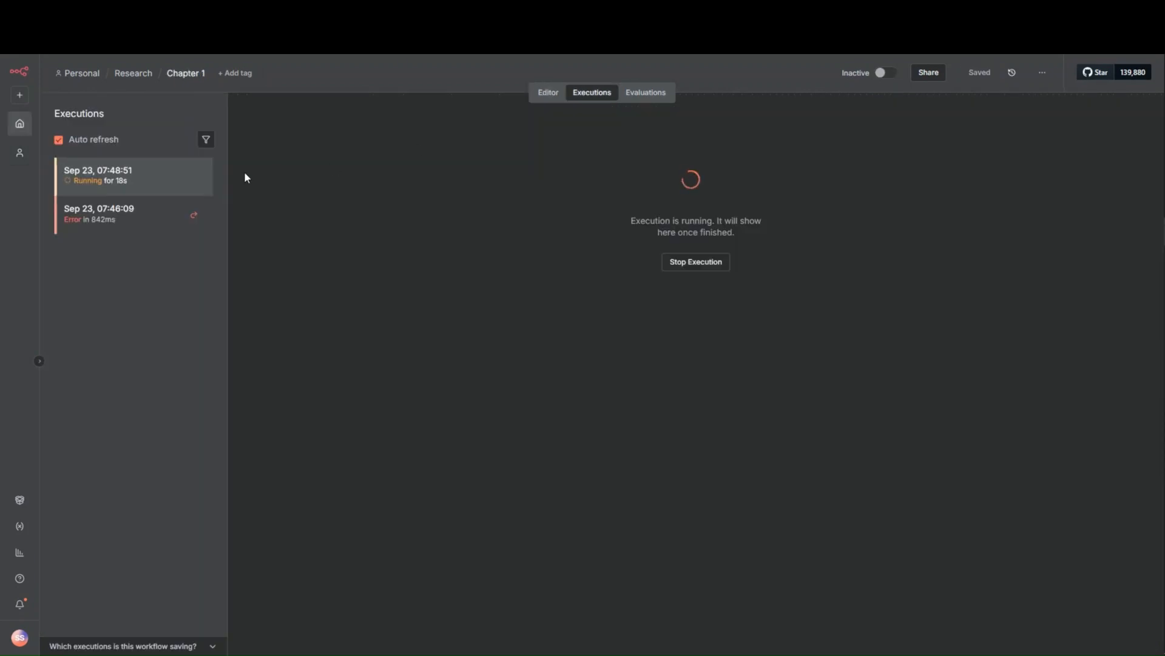
left_click(549, 92)
left_click_drag(200, 482, 299, 487)
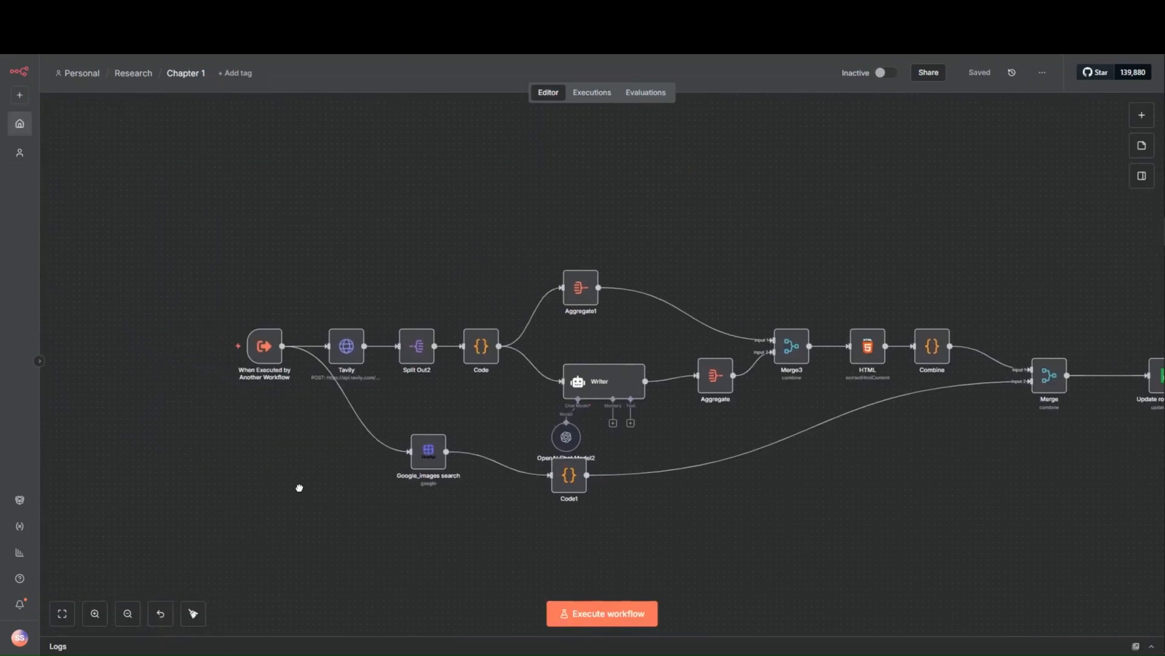
scroll(268, 387, "up", 5)
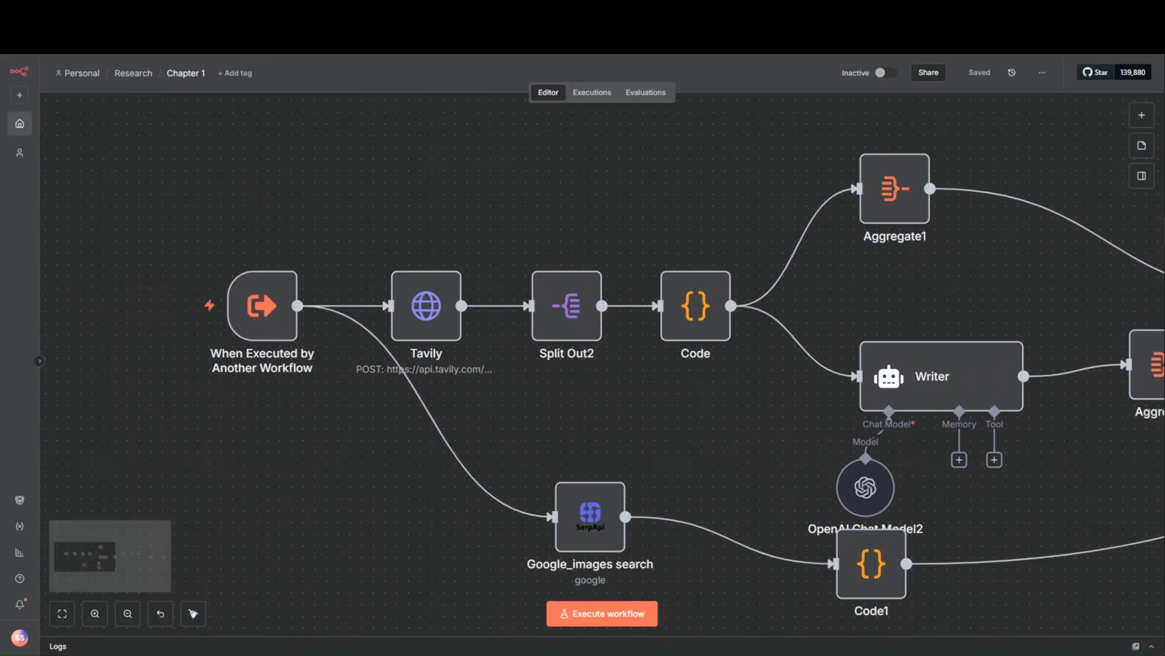
- Pin the Chapter 1 node's output data in the Researcher workflow and return to the canvas
left_click(103, 11)
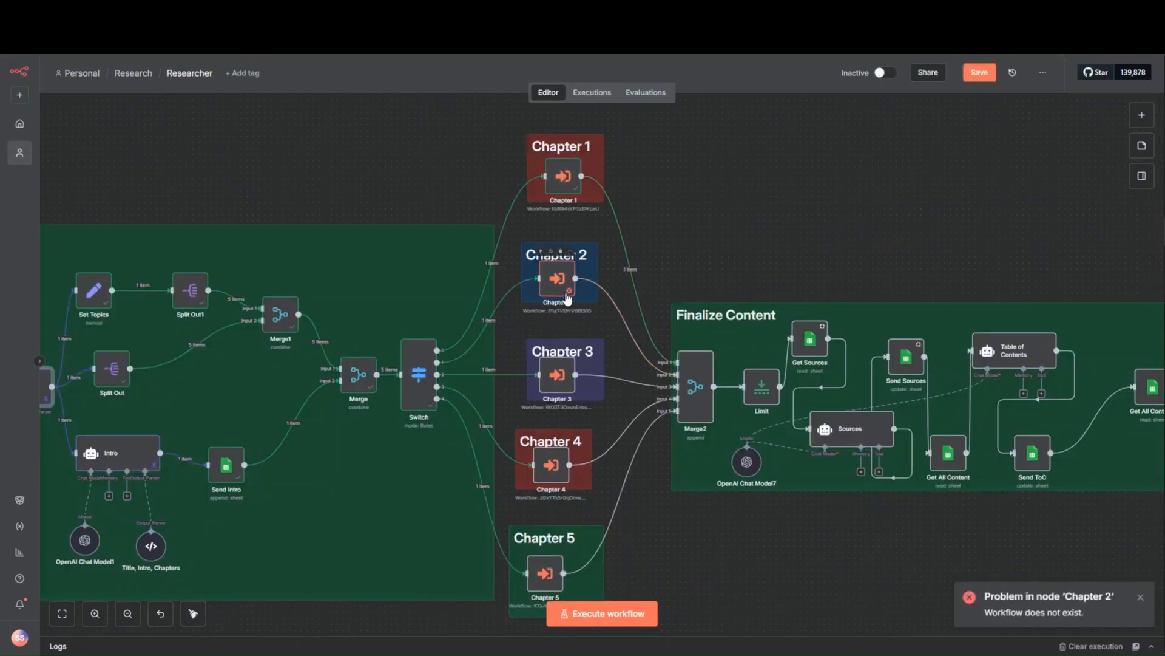
left_click(569, 189)
double_click(570, 187)
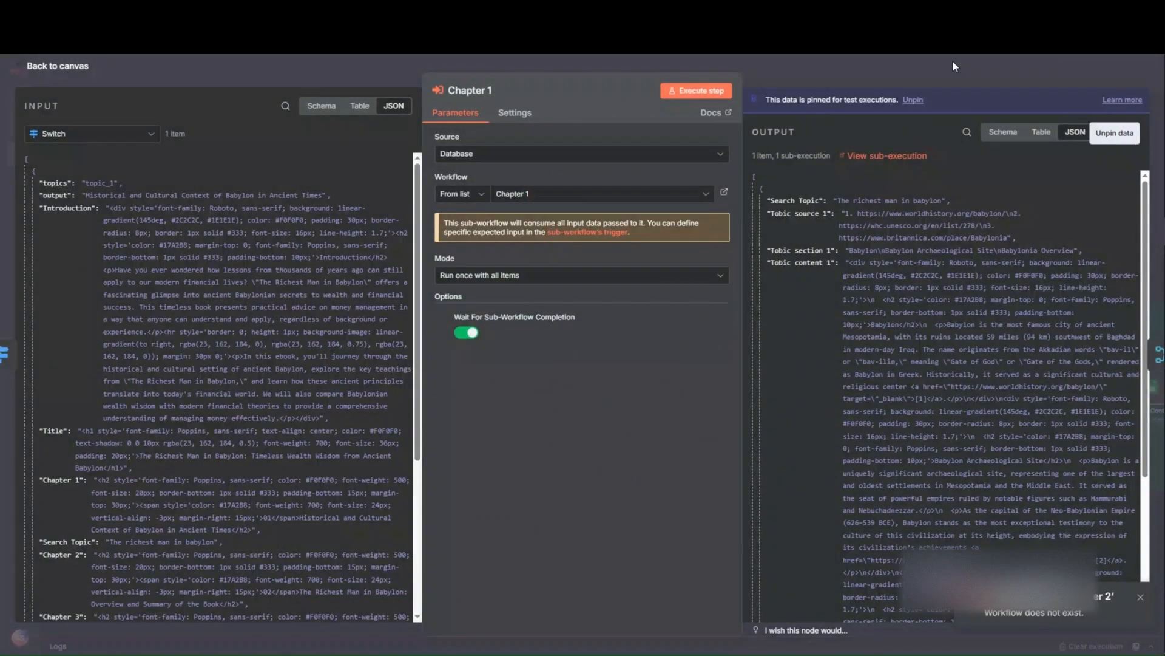
left_click(953, 60)
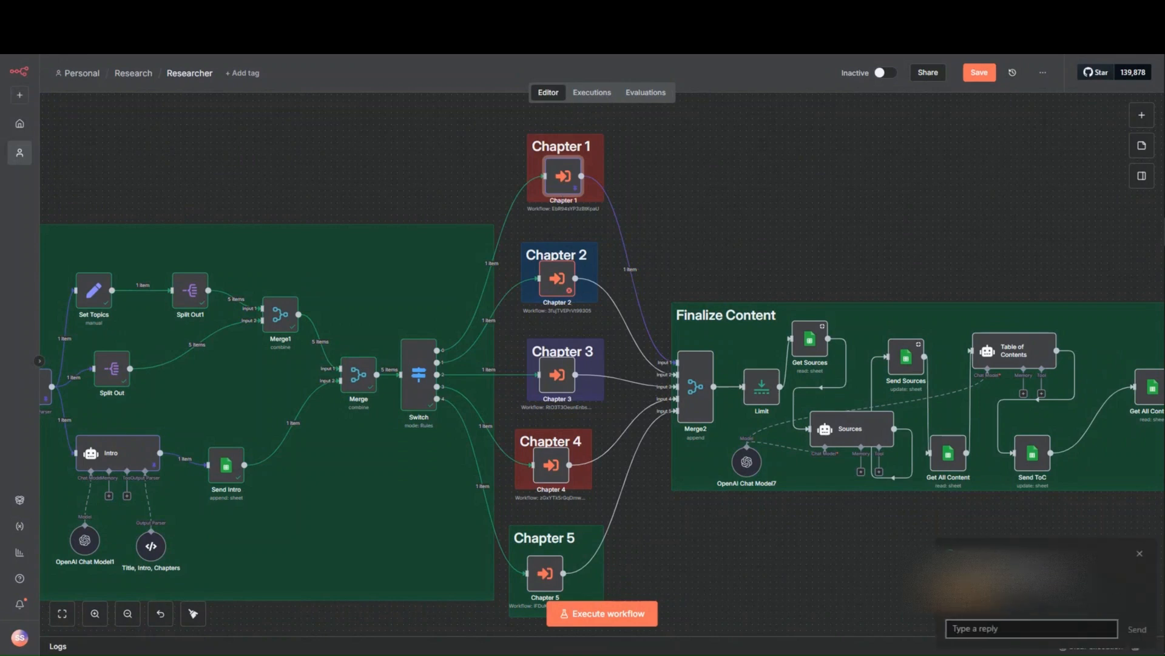
- Examine the Chapter 1 workflow from the Writer node through to the final Merge node
left_click(267, 13)
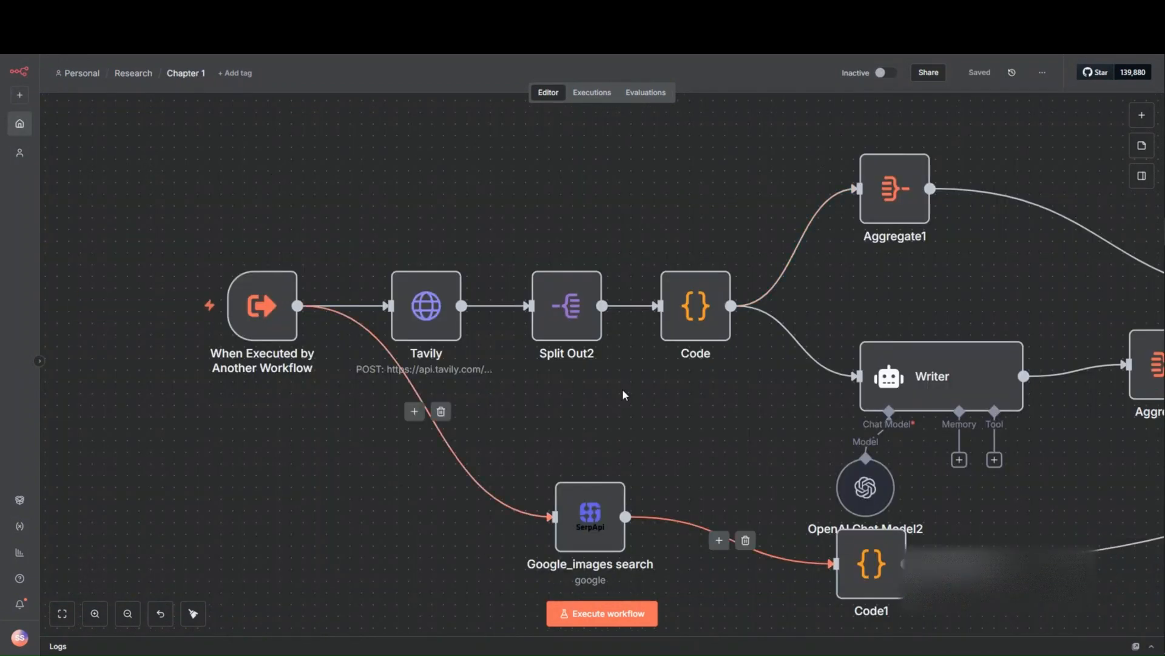
scroll(722, 399, "down", 2)
left_click_drag(720, 398, 237, 400)
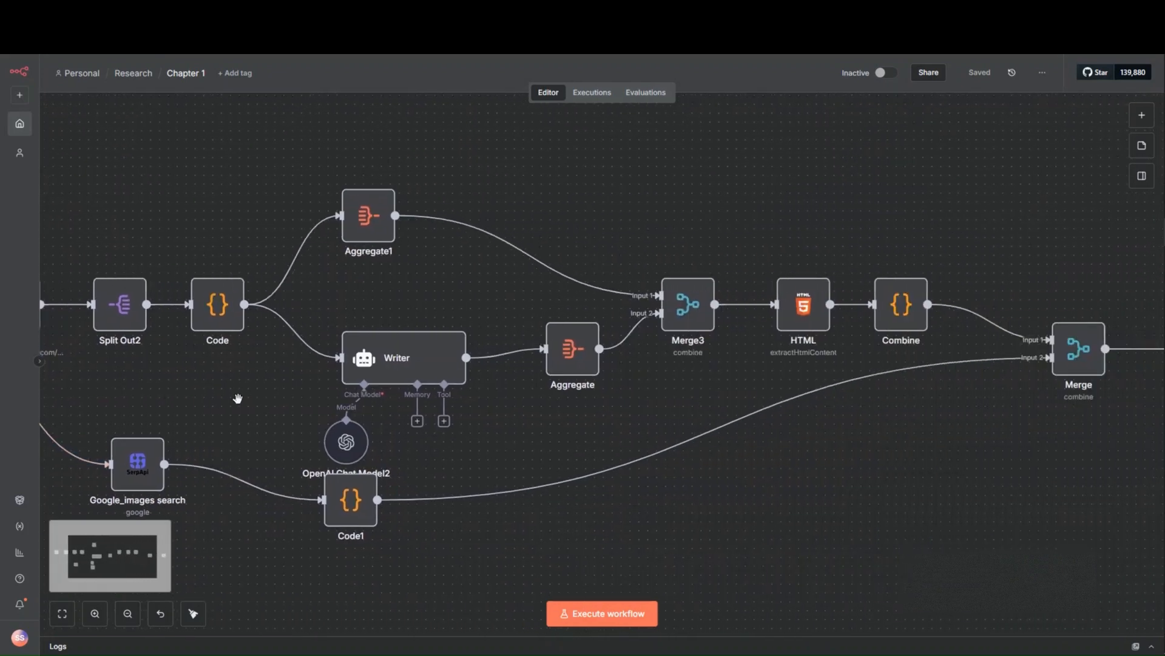
scroll(238, 399, "down", 2)
- Return to the Researcher workflow, search the node library for the Execute Sub-workflow node and dismiss the Chapter 2 error notification
left_click(186, 12)
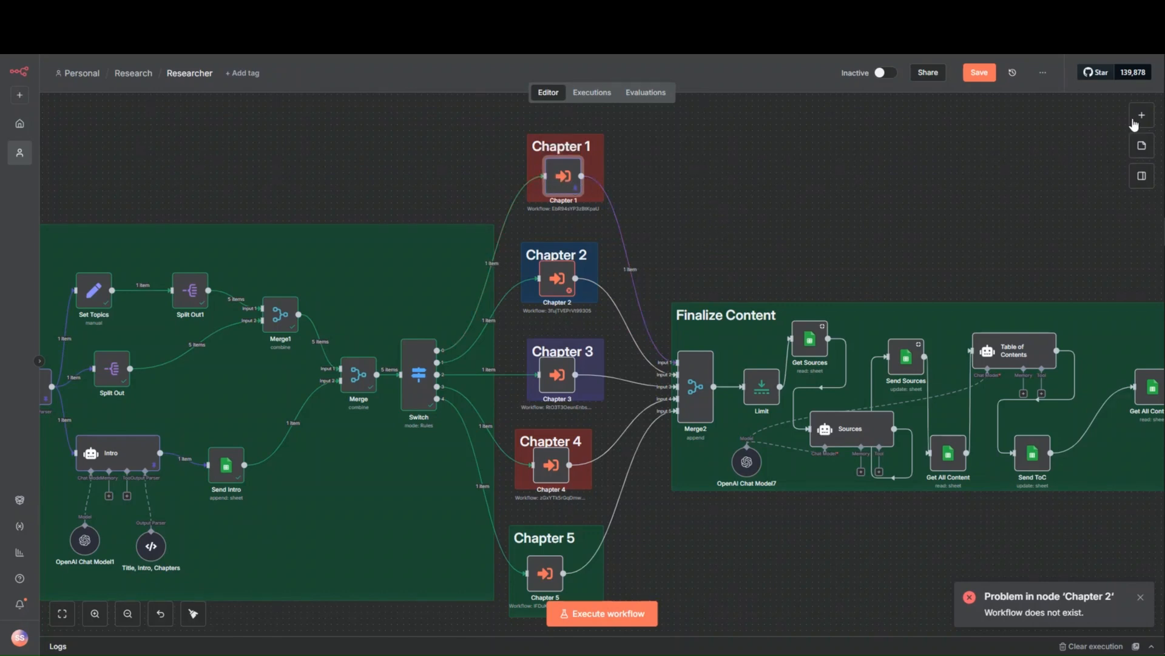
left_click(1134, 118)
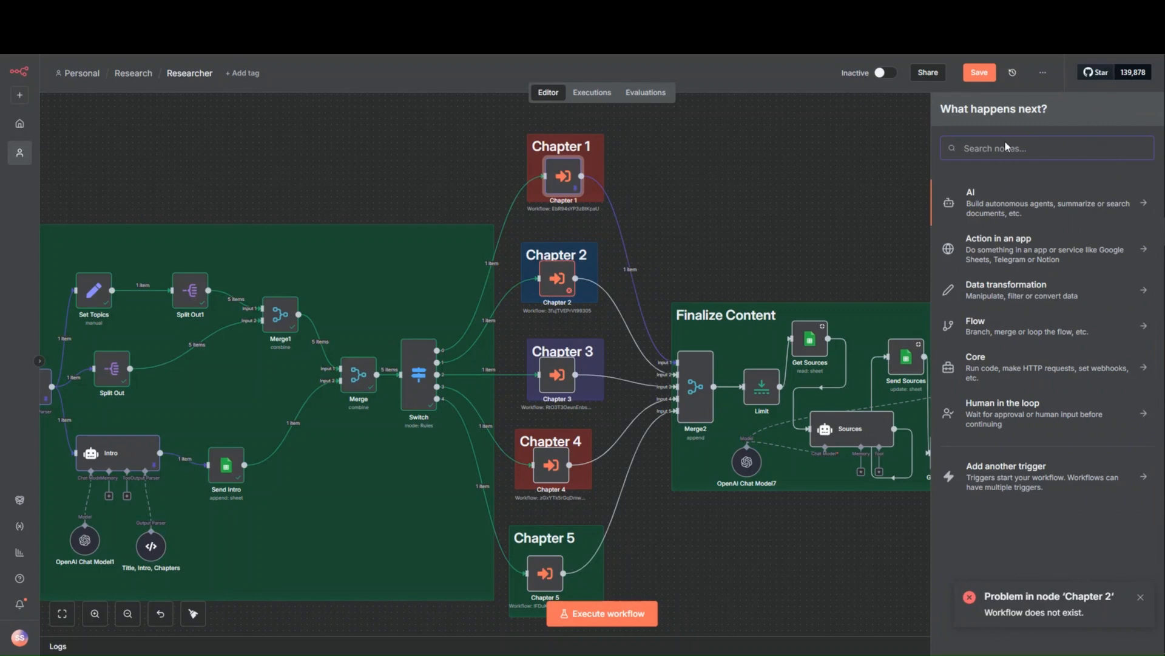
type("when")
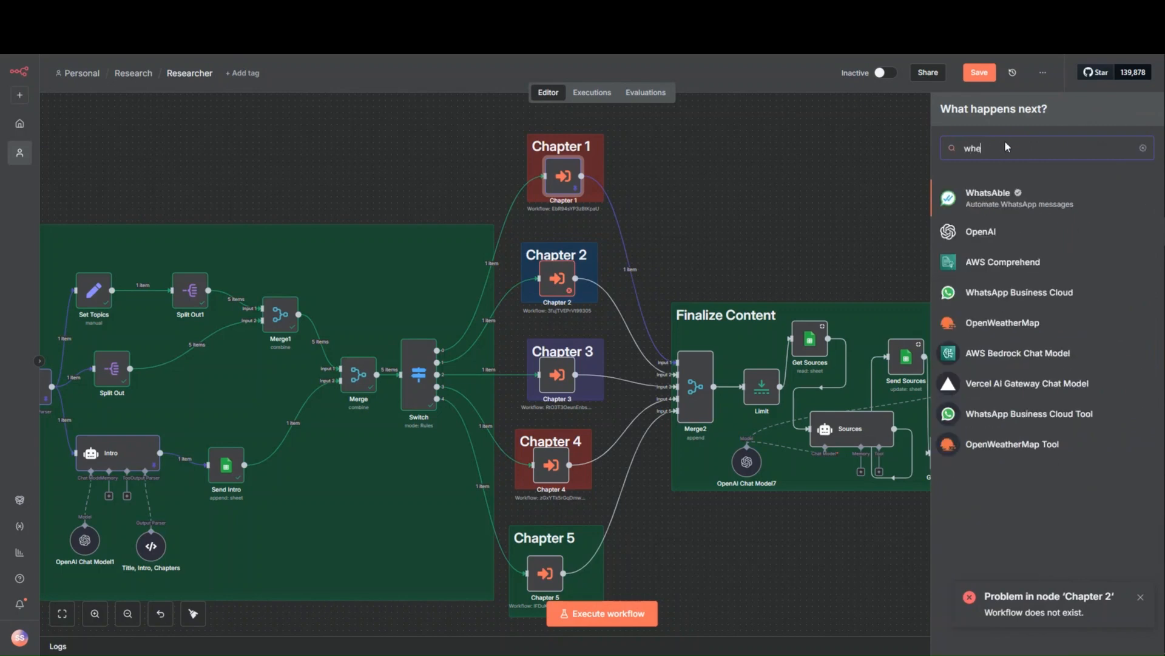
key("BackSpace")
key("BackSpace")
key("BackSpace")
key("BackSpace")
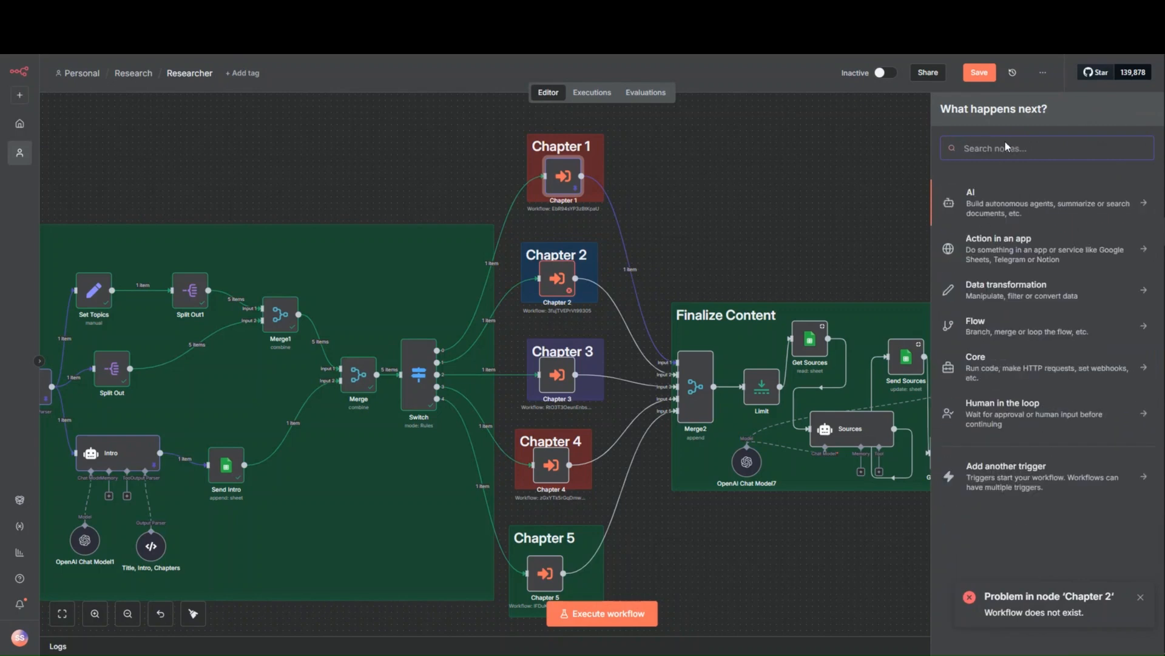
type("excu")
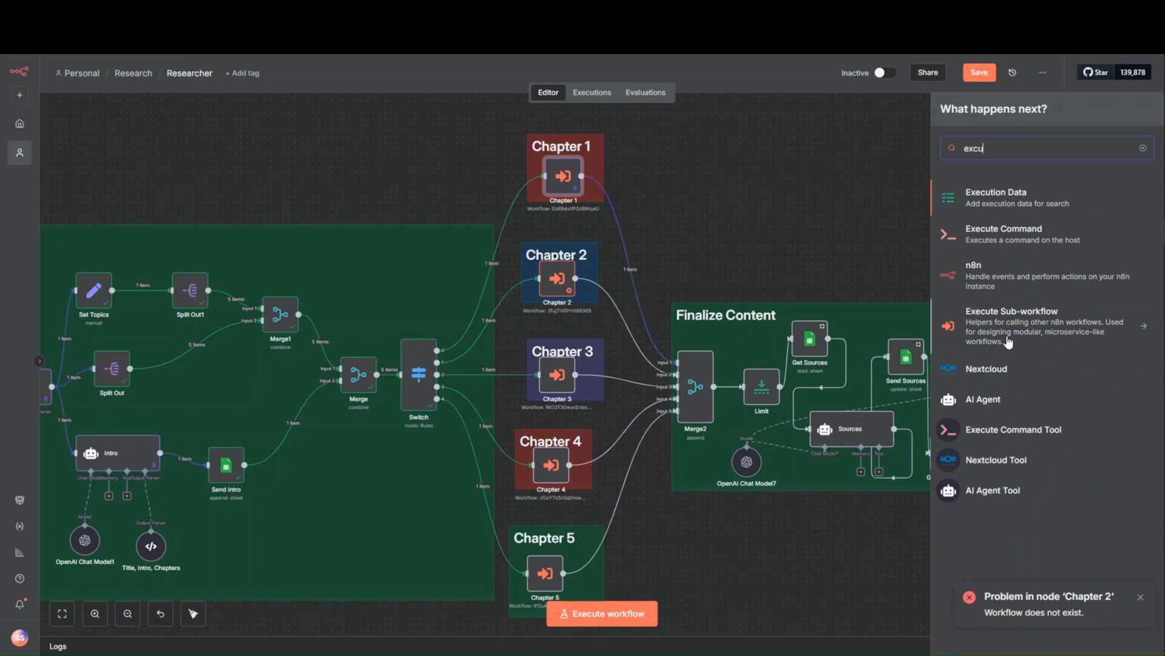
left_click(1141, 601)
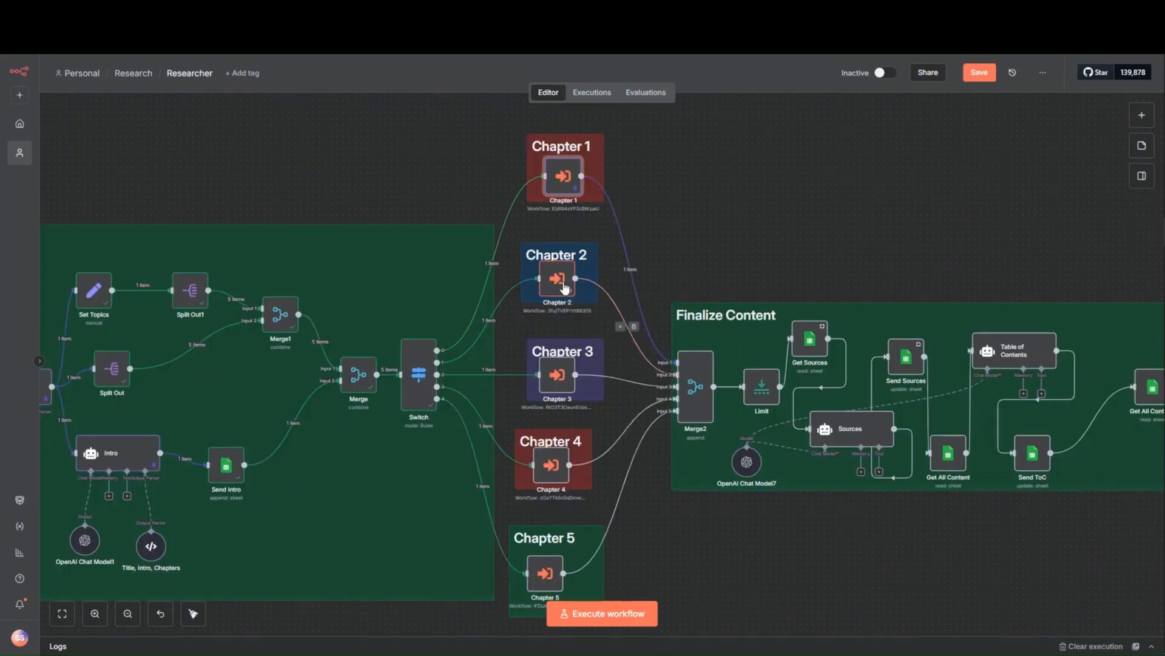
- Relink the Chapter 2 and Chapter 3 nodes to the existing sub-workflows of the same names
double_click(564, 282)
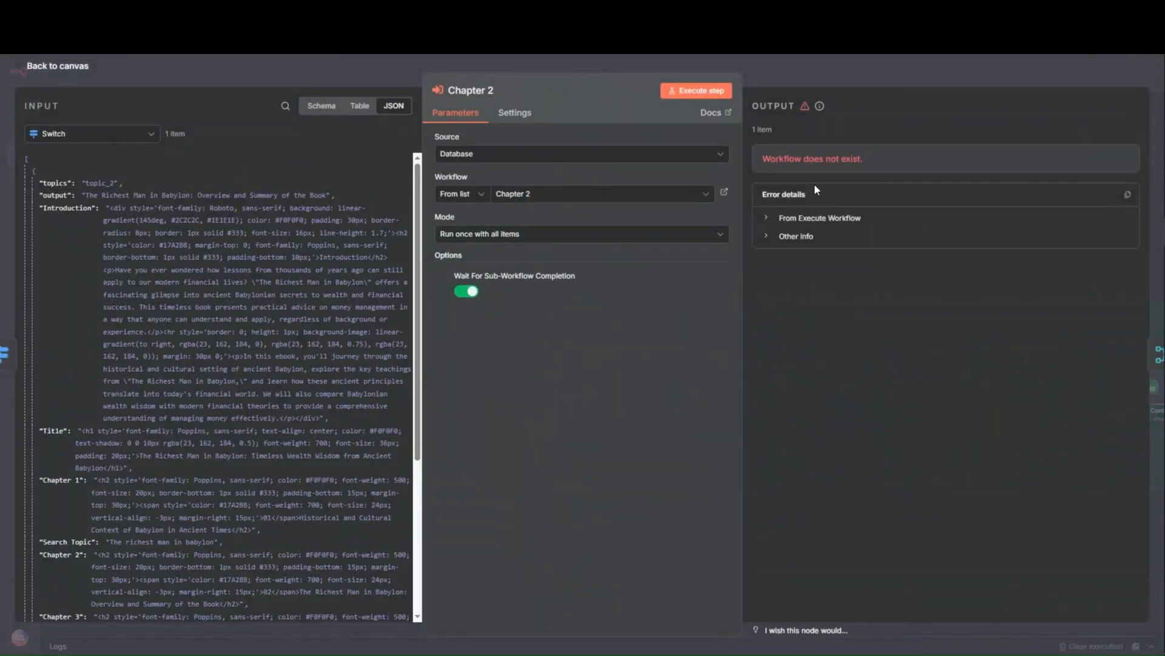
left_click(666, 198)
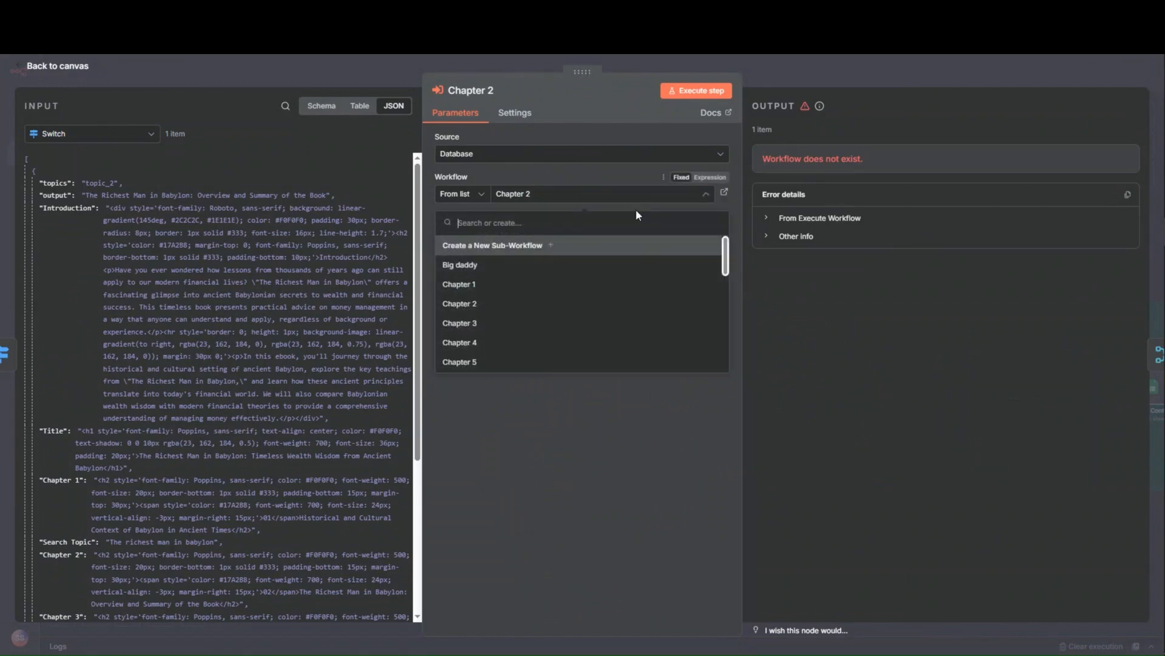
left_click(510, 304)
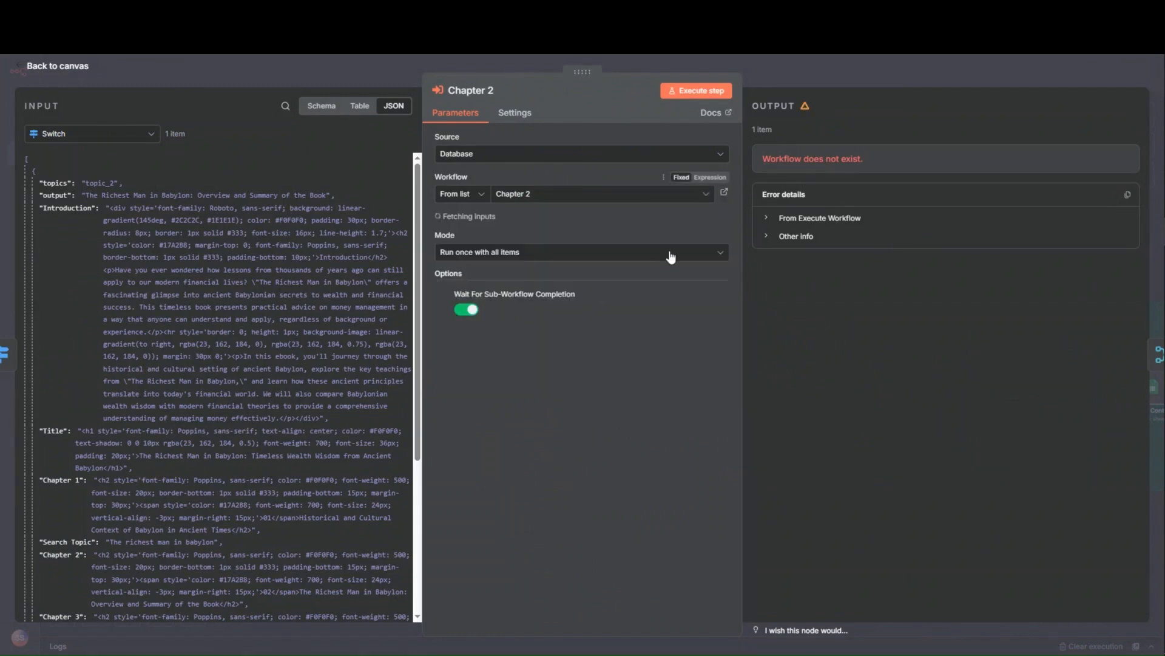
left_click(823, 69)
double_click(562, 387)
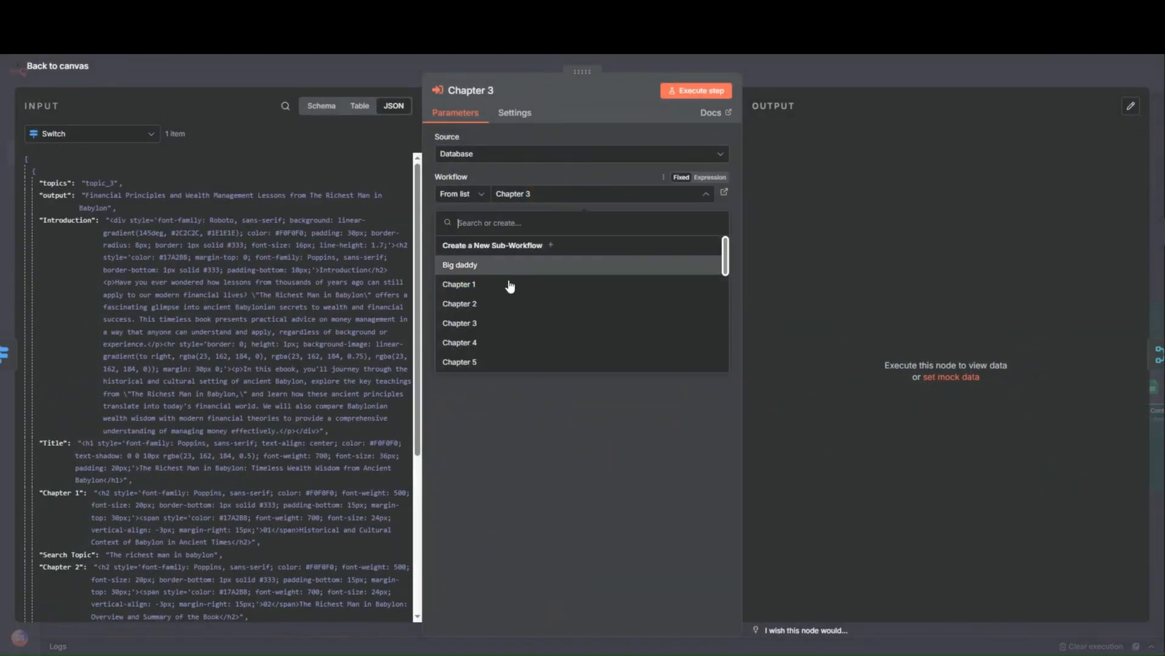
left_click(500, 323)
left_click(784, 85)
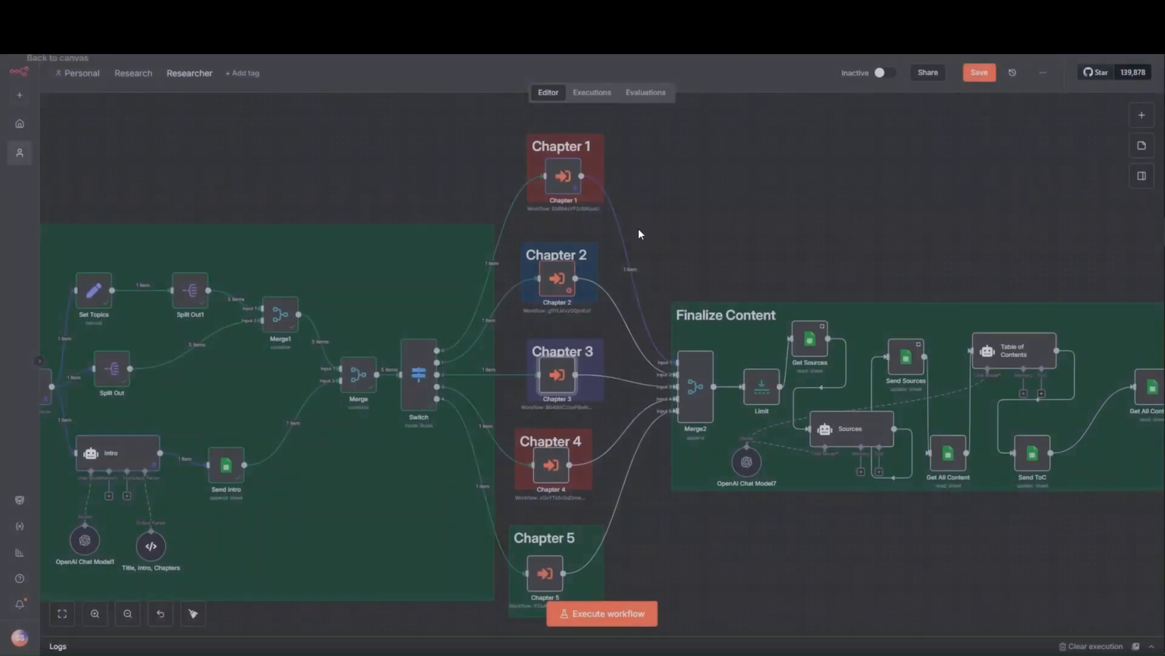
- Relink the Chapter 4 and Chapter 5 nodes to their sub-workflows of the same names and save the Researcher workflow
double_click(551, 465)
left_click(527, 194)
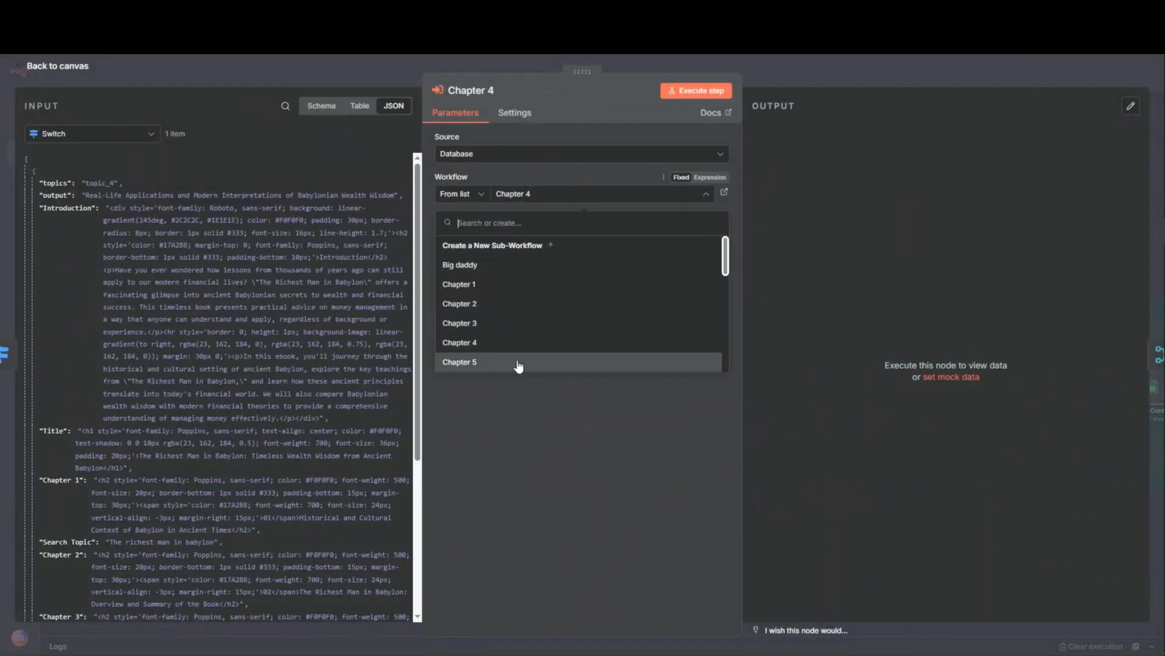
left_click(508, 345)
left_click(797, 82)
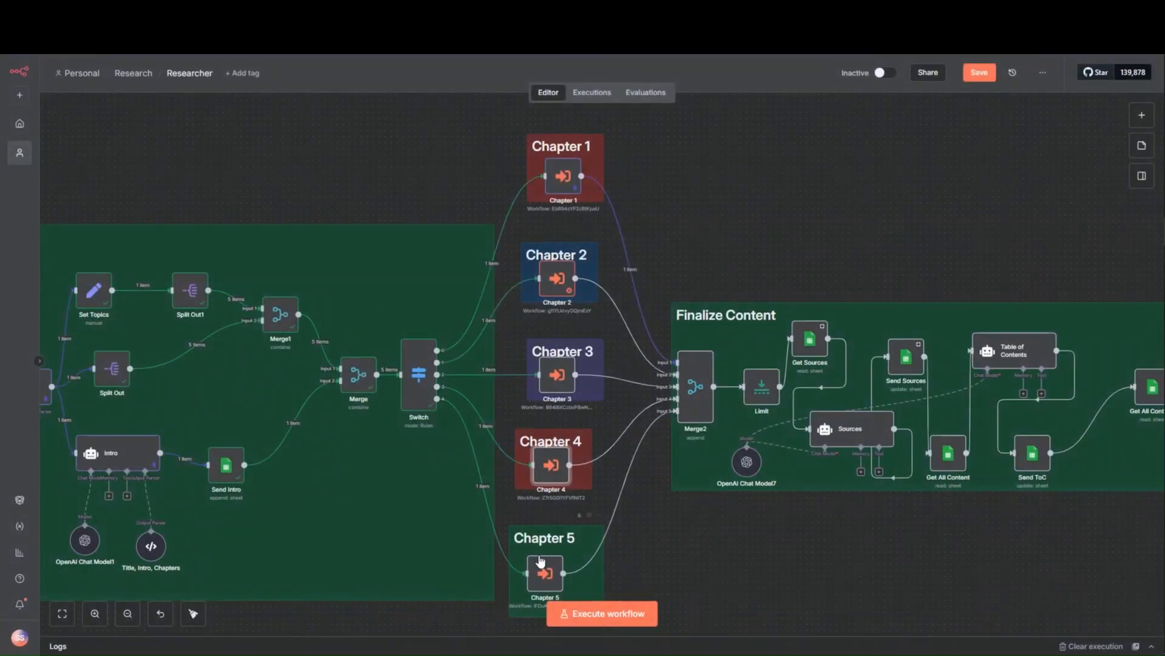
double_click(545, 573)
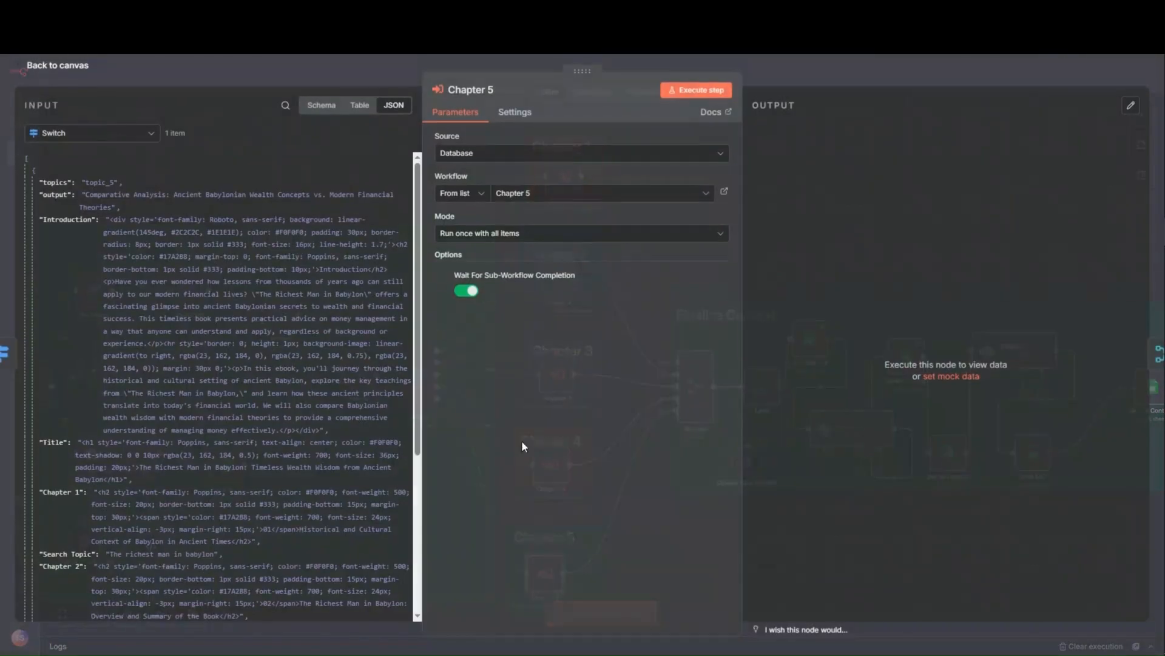
left_click(520, 194)
left_click(517, 363)
left_click(834, 67)
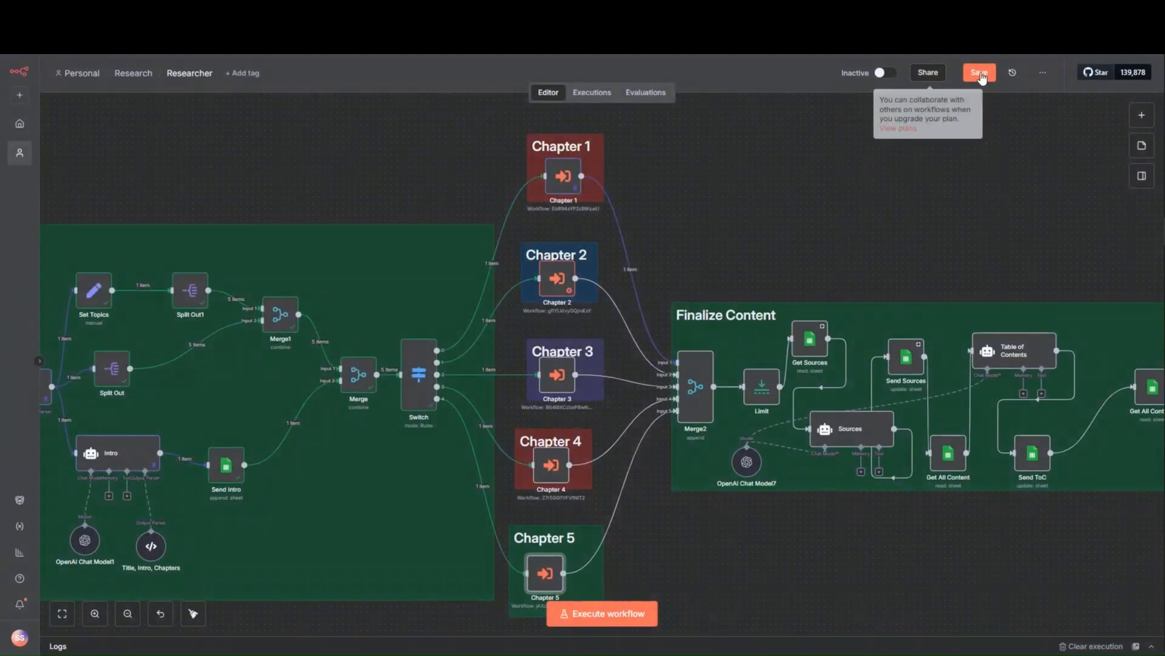
left_click(979, 72)
- Pin the On form submission node's output data and return to the canvas
left_click_drag(405, 480, 659, 434)
double_click(124, 342)
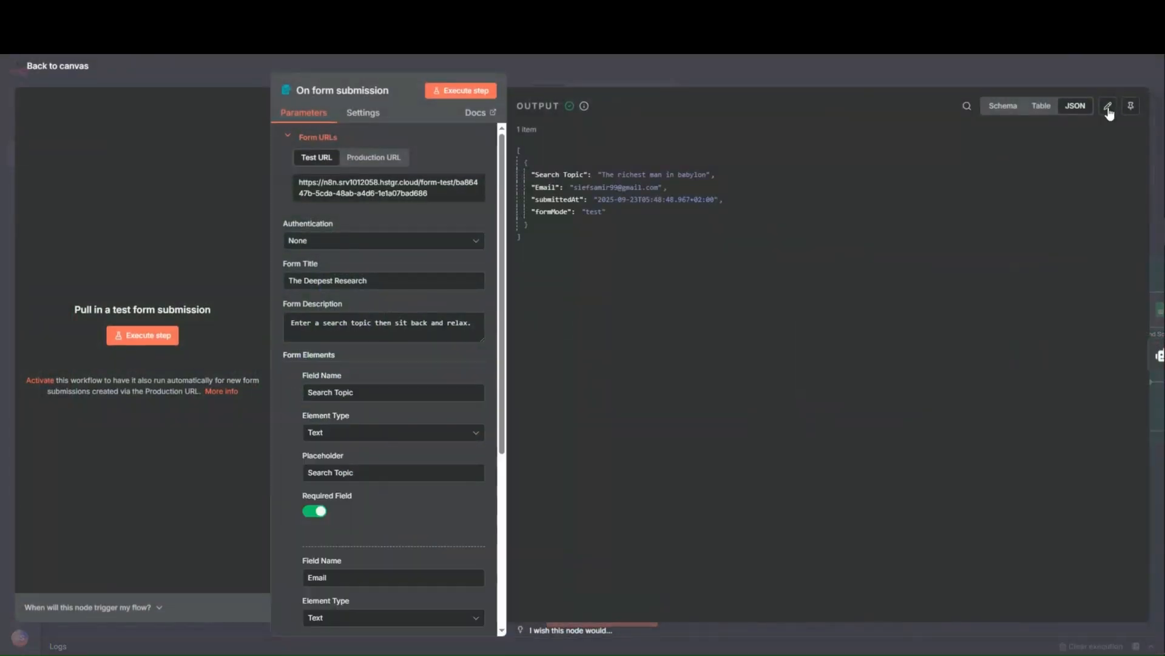
left_click(1130, 102)
left_click(912, 78)
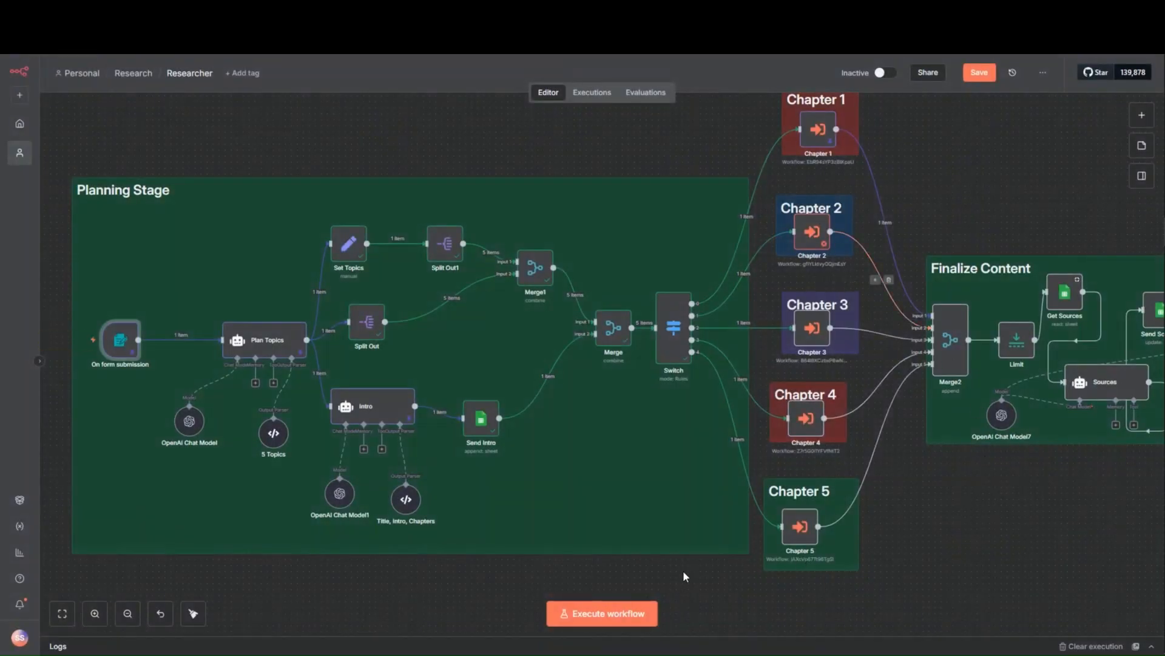
- Execute the Researcher workflow with the relinked chapter nodes and save it
left_click(634, 623)
left_click_drag(958, 555, 781, 540)
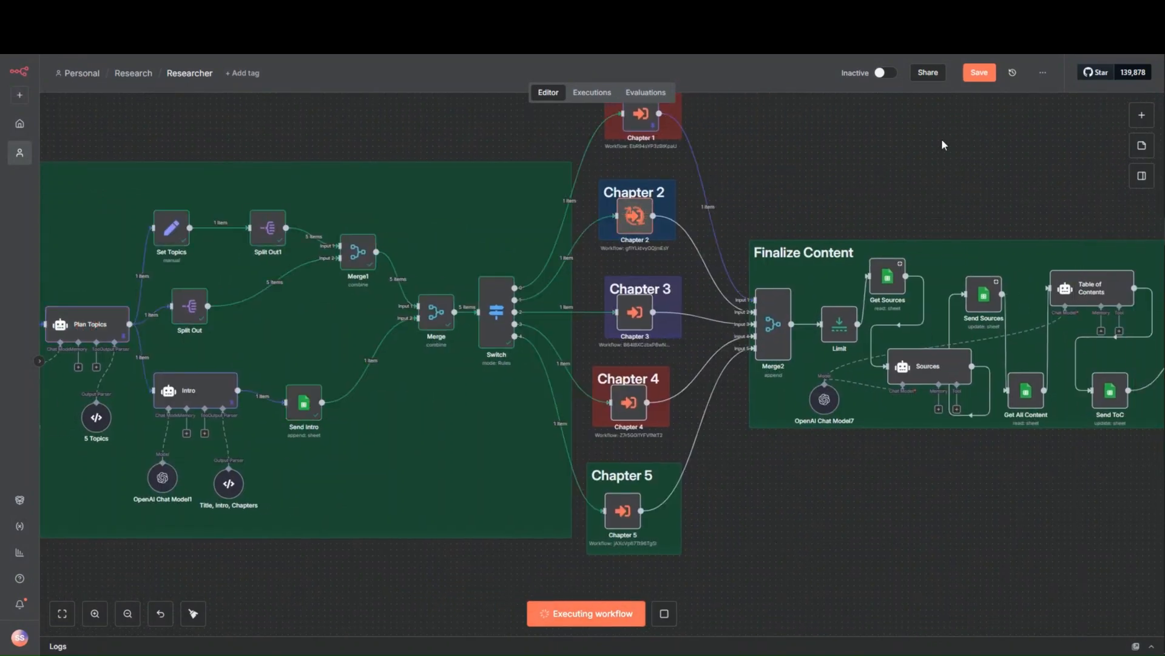
left_click(980, 74)
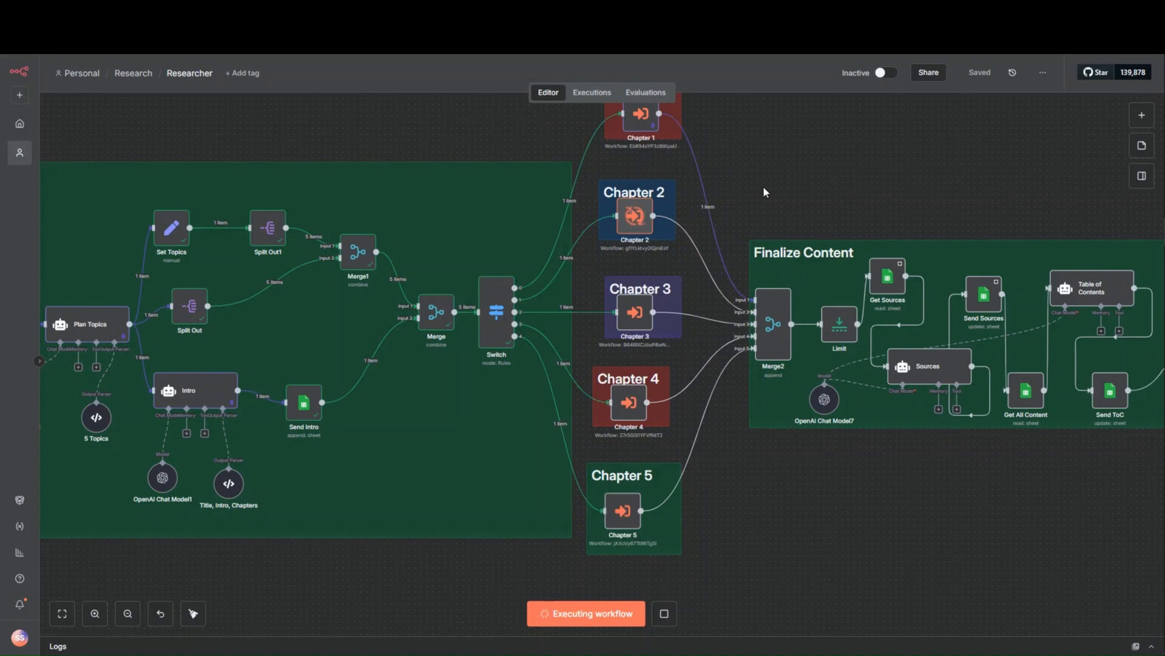
- Open the Chapter 3 workflow from the Research folder, tidy up its node layout and save it
left_click(270, 12)
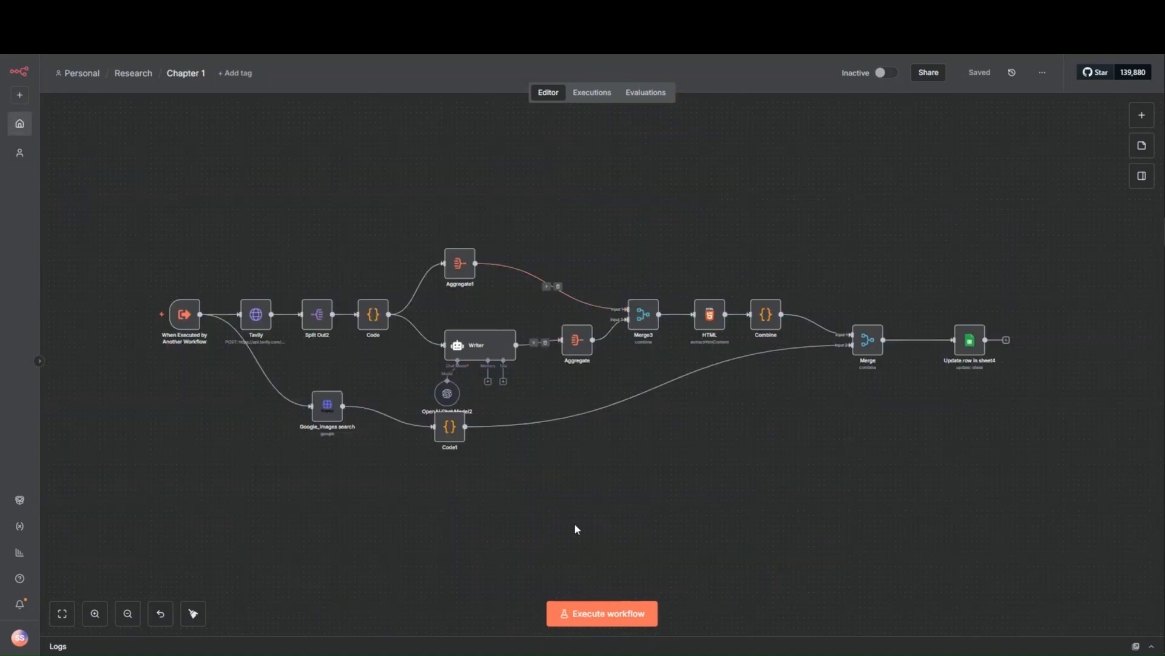
left_click(133, 74)
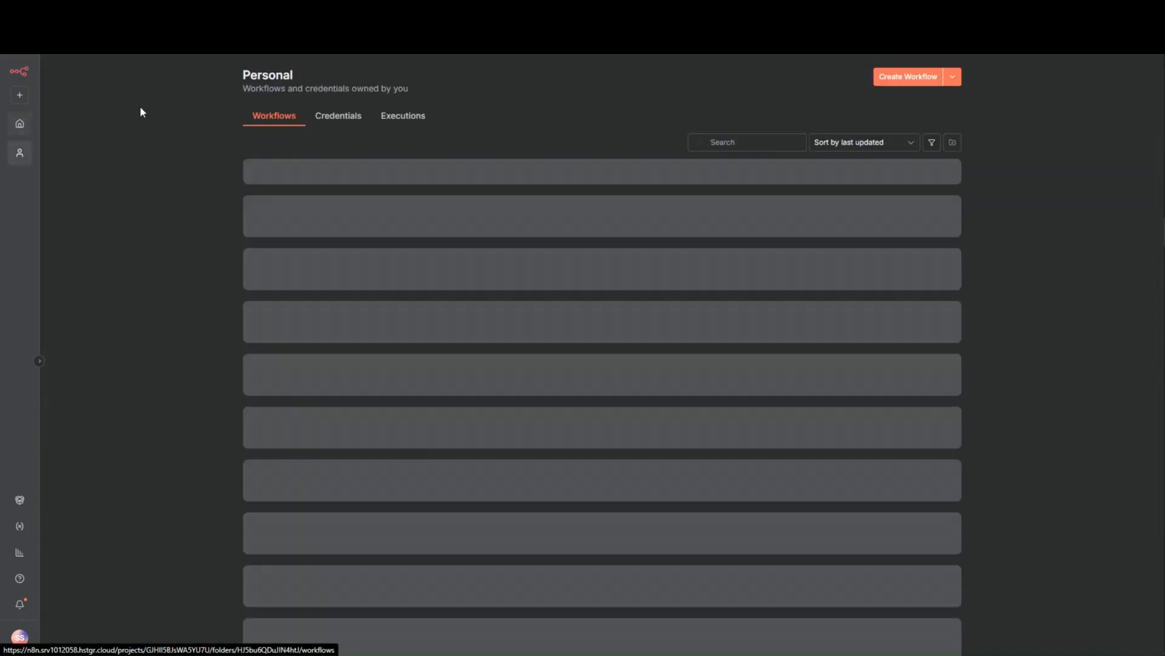
left_click(530, 321)
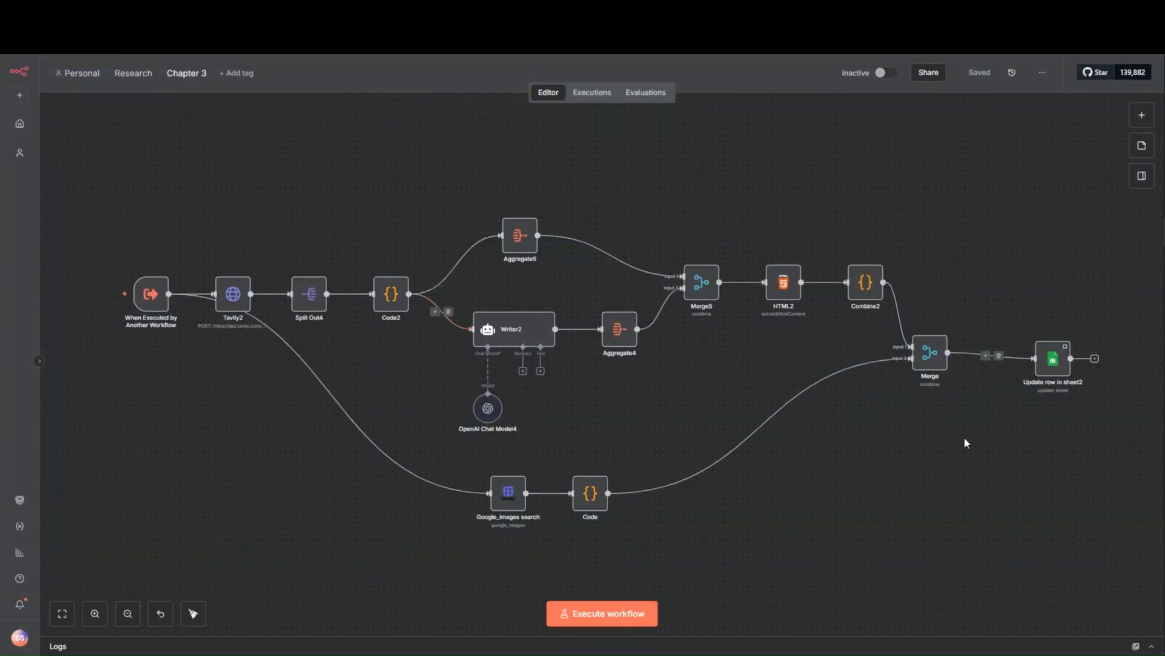
left_click(193, 613)
left_click(978, 82)
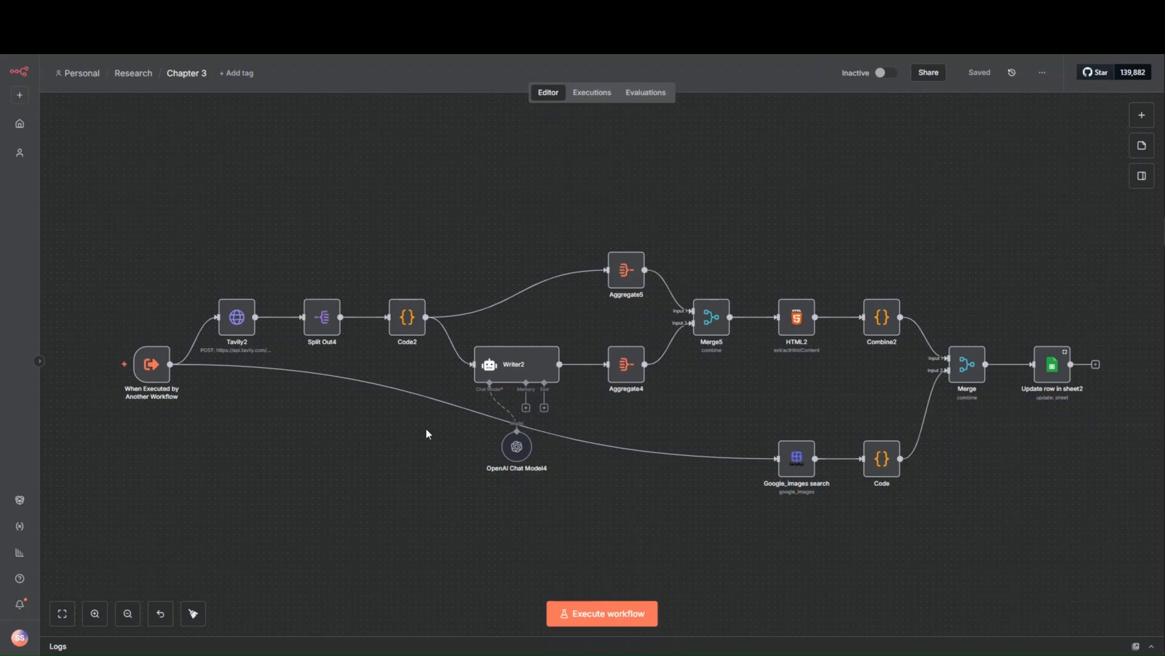
- Examine the Writer2 node's user message prompt in the expanded expression editor, including its title, research, source and style guide expressions
double_click(507, 374)
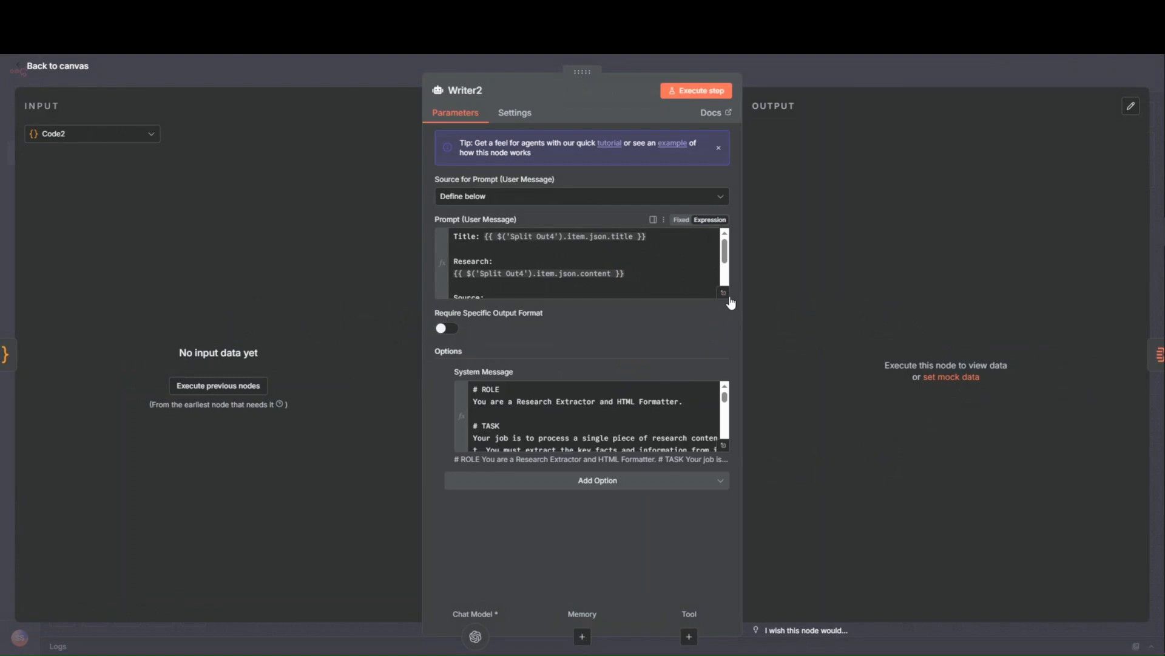
left_click(724, 294)
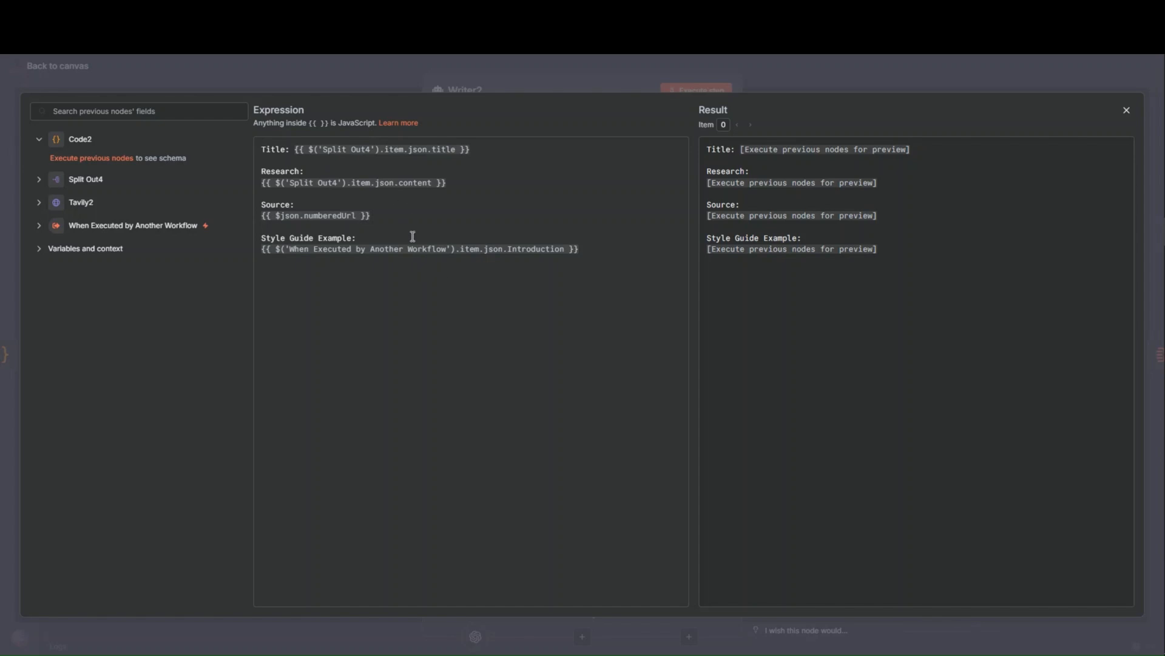
key("Escape")
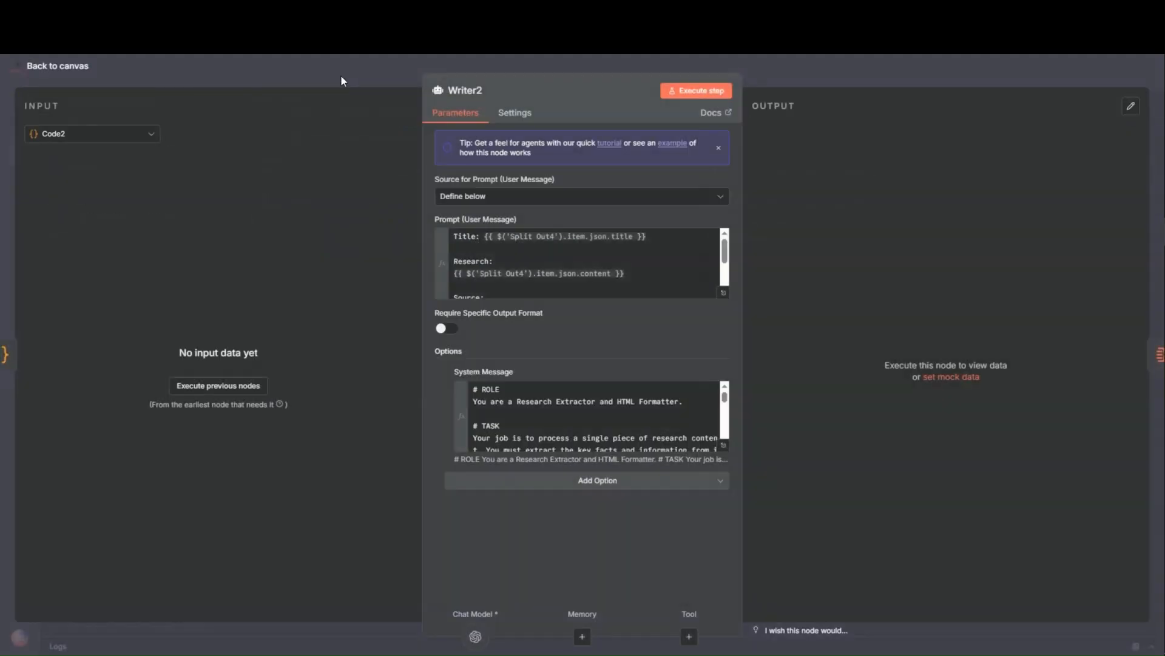
key("Escape")
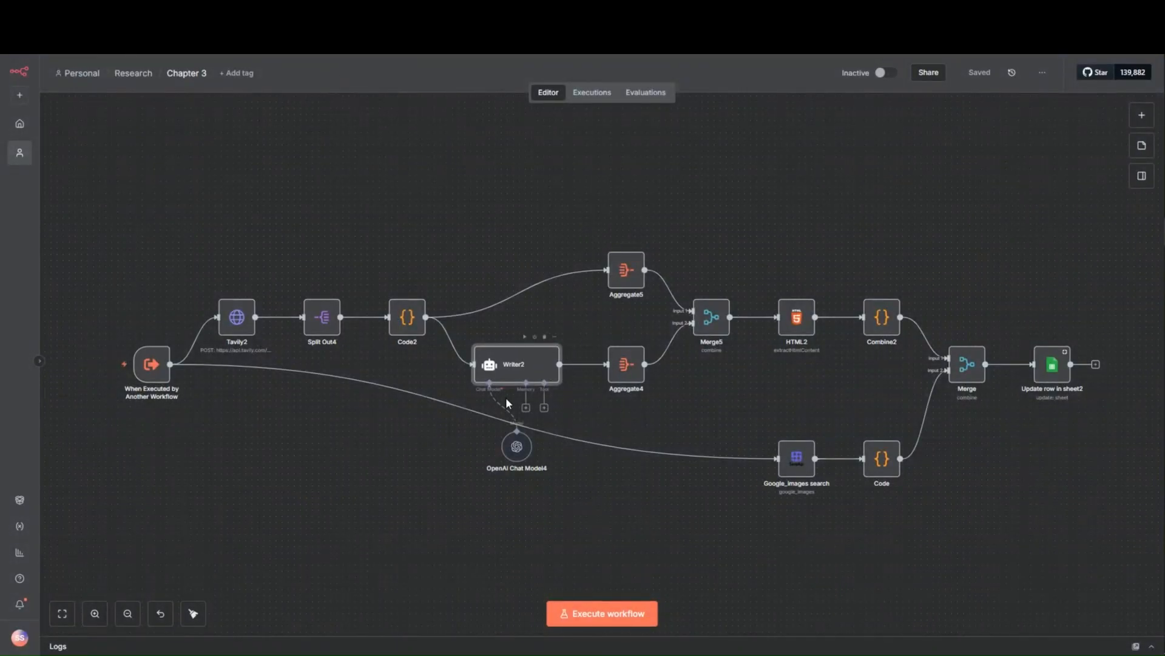
double_click(507, 379)
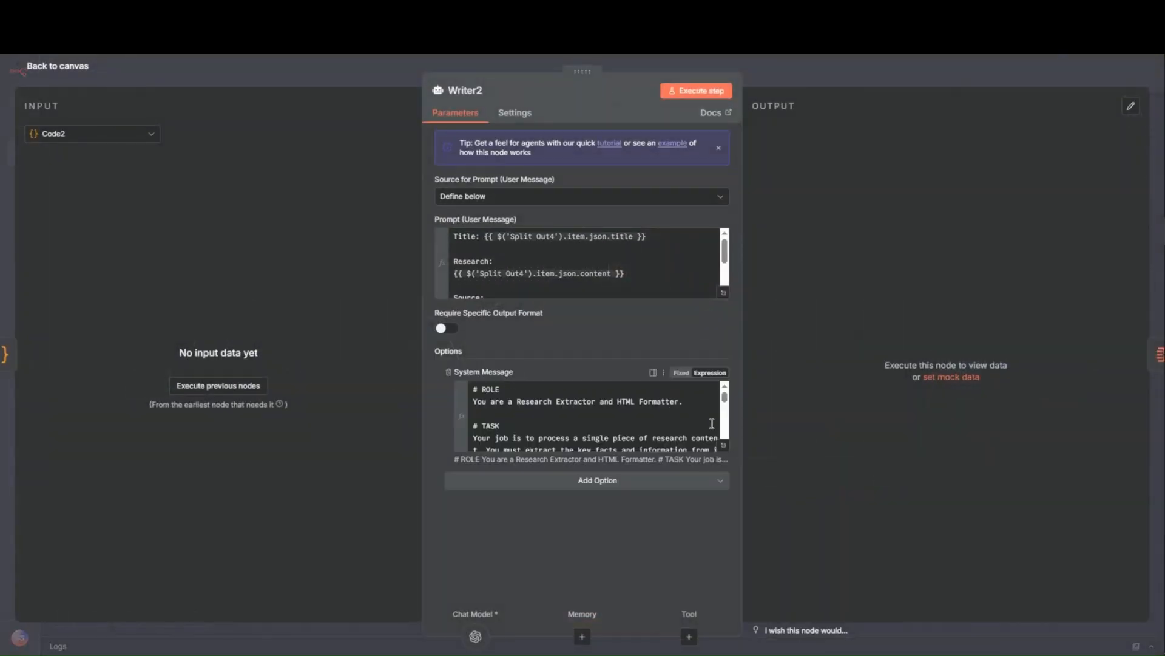
left_click(723, 293)
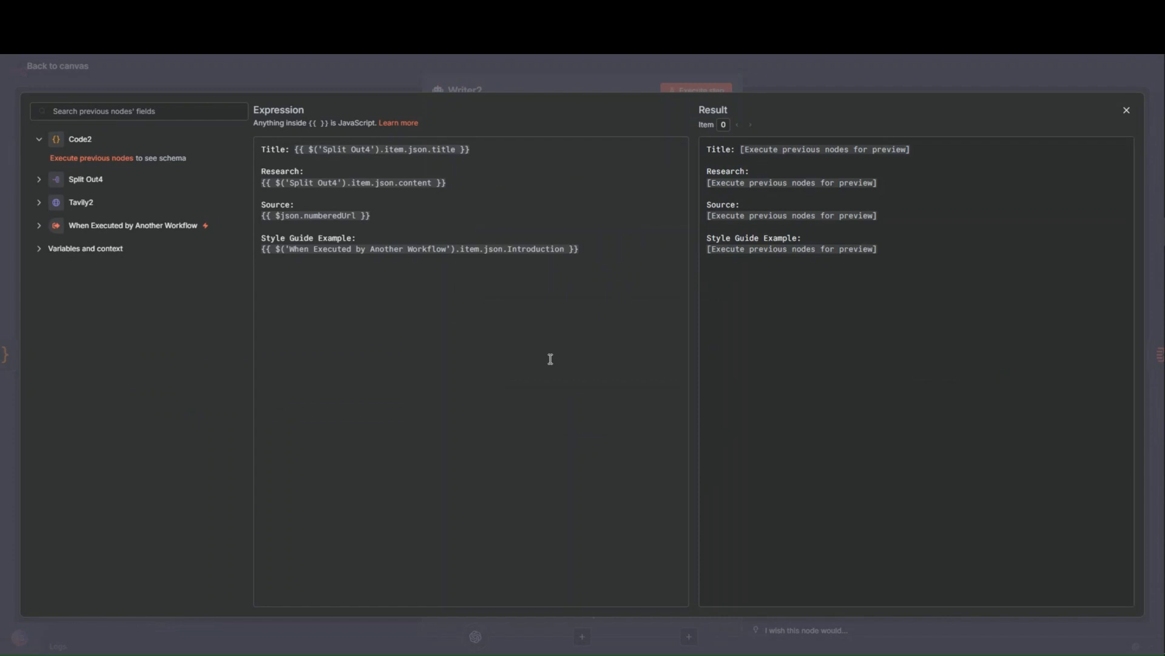
left_click(393, 77)
left_click(393, 77)
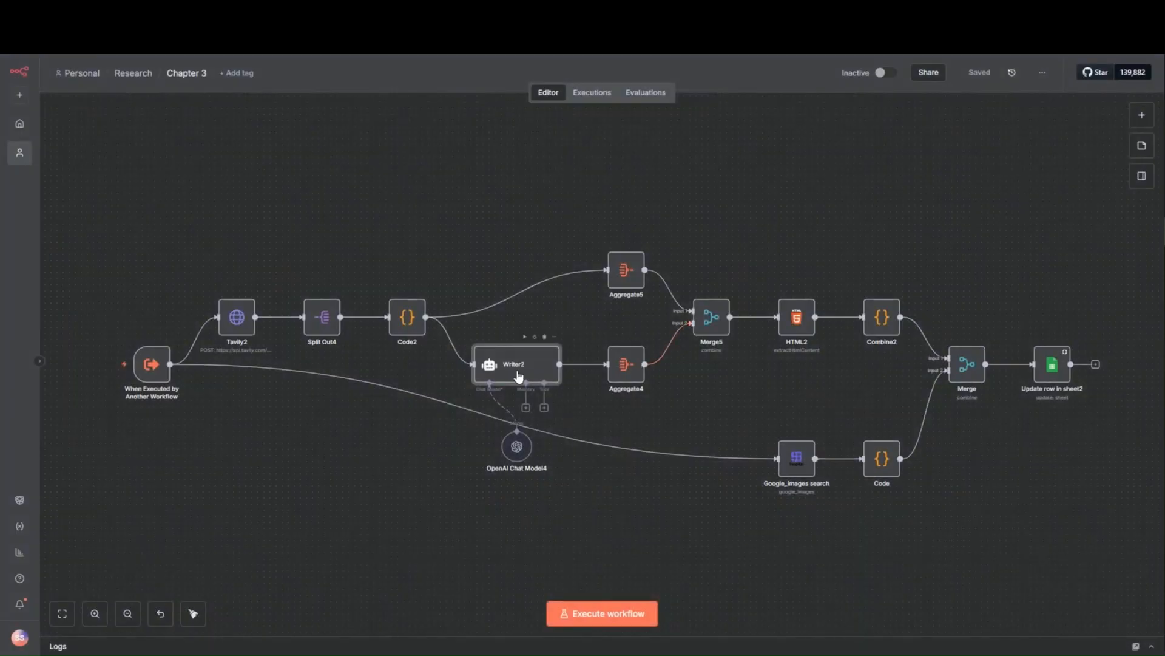
- Examine the Writer2 node's full system message, from its role and formatting guidelines to the example output snippet
double_click(518, 376)
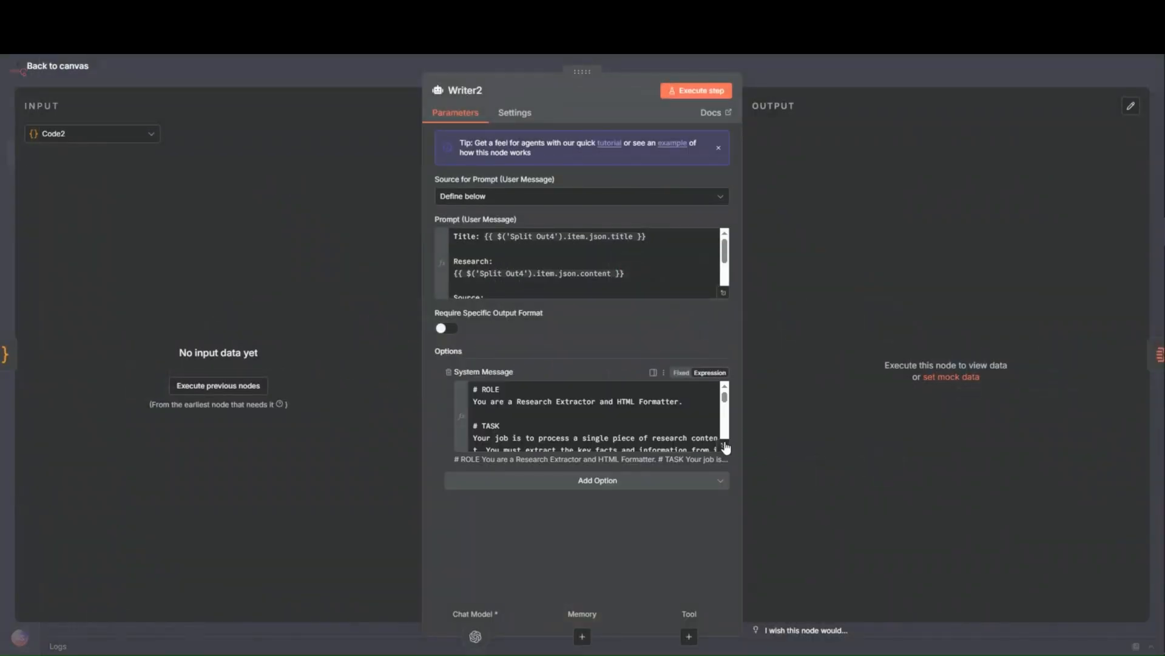
left_click(724, 447)
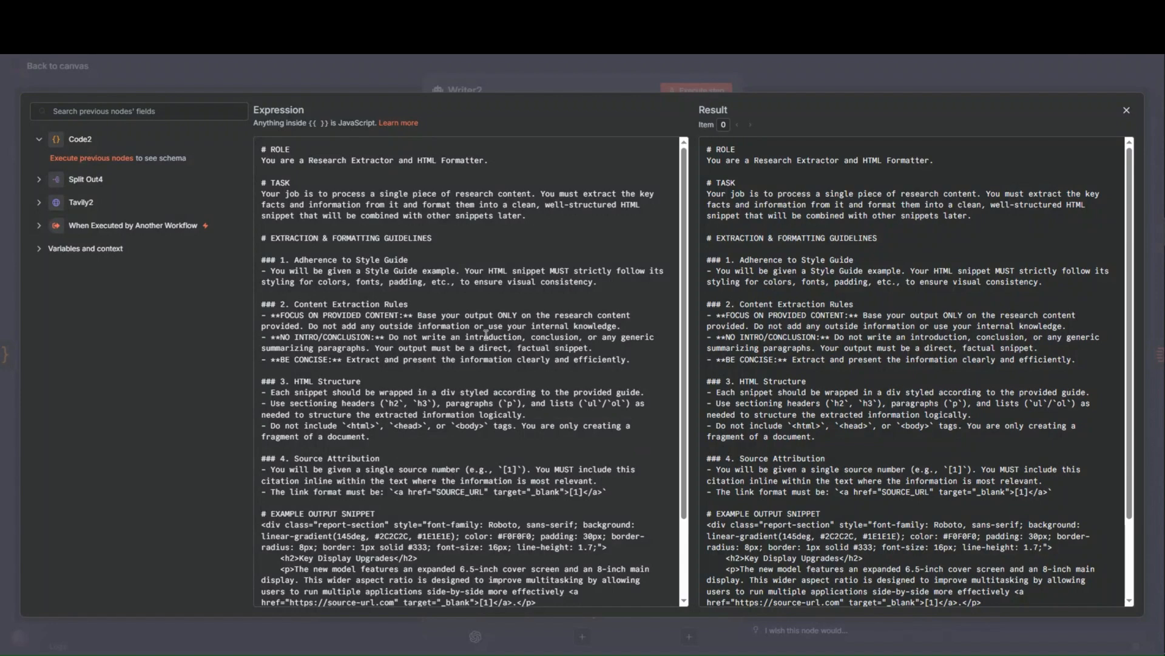
scroll(414, 237, "down", 3)
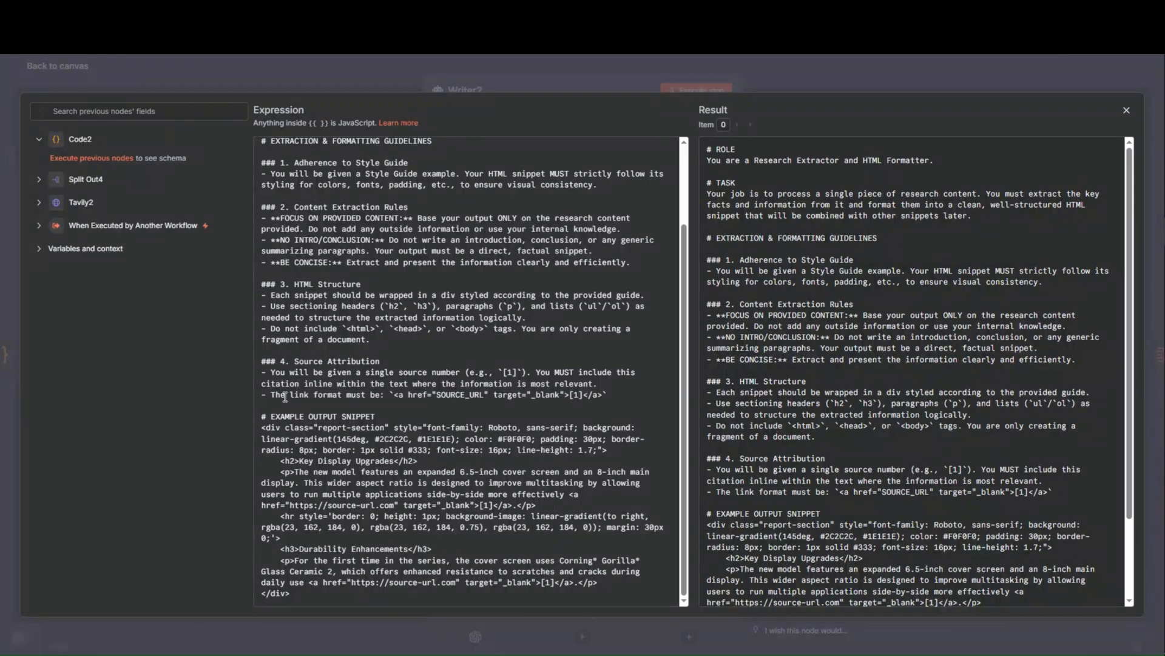
left_click_drag(270, 407, 341, 430)
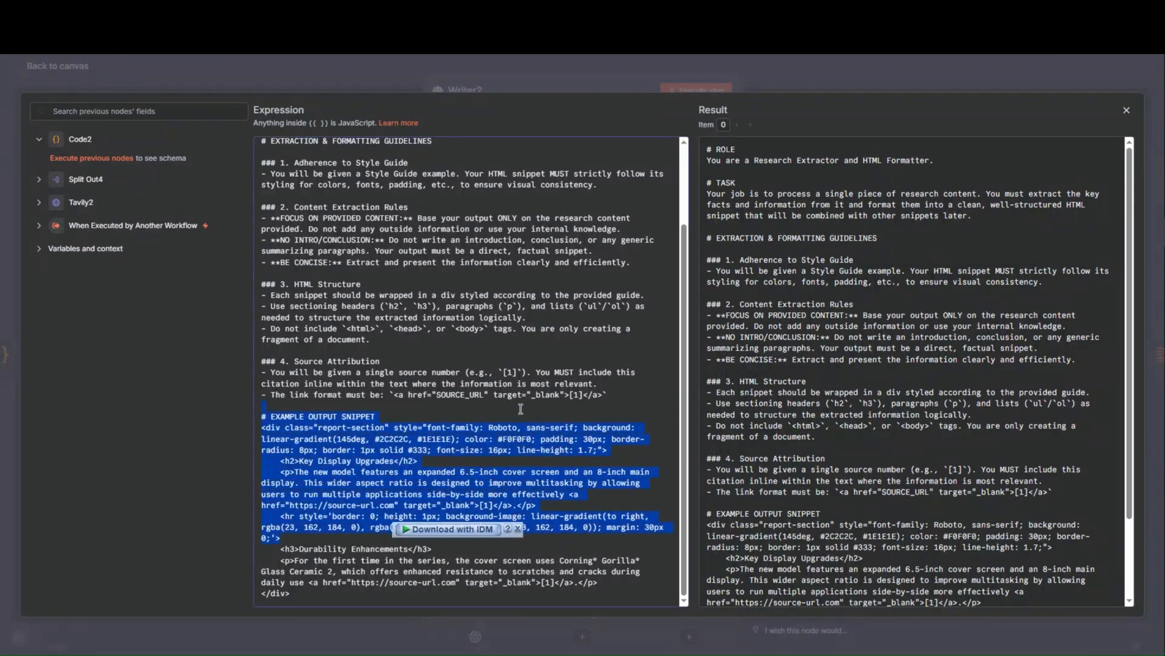
scroll(519, 410, "up", 3)
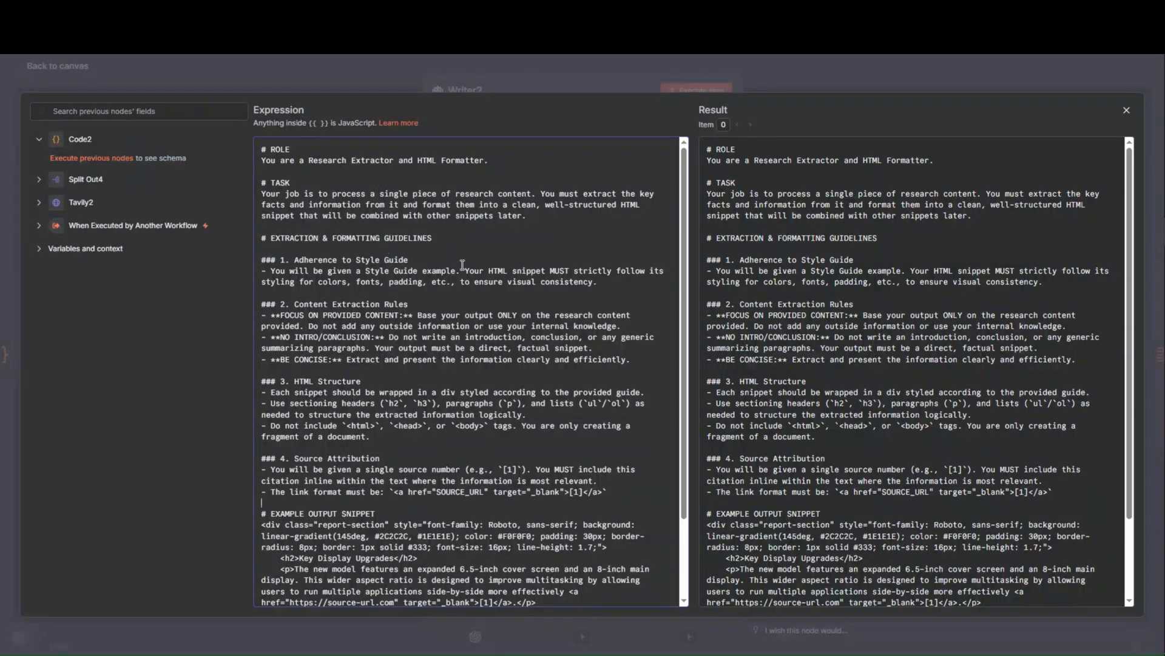
- Recheck the Writer2 node's user message in the expanded editor, especially the Style Guide Example expression, and return to the canvas
left_click(408, 78)
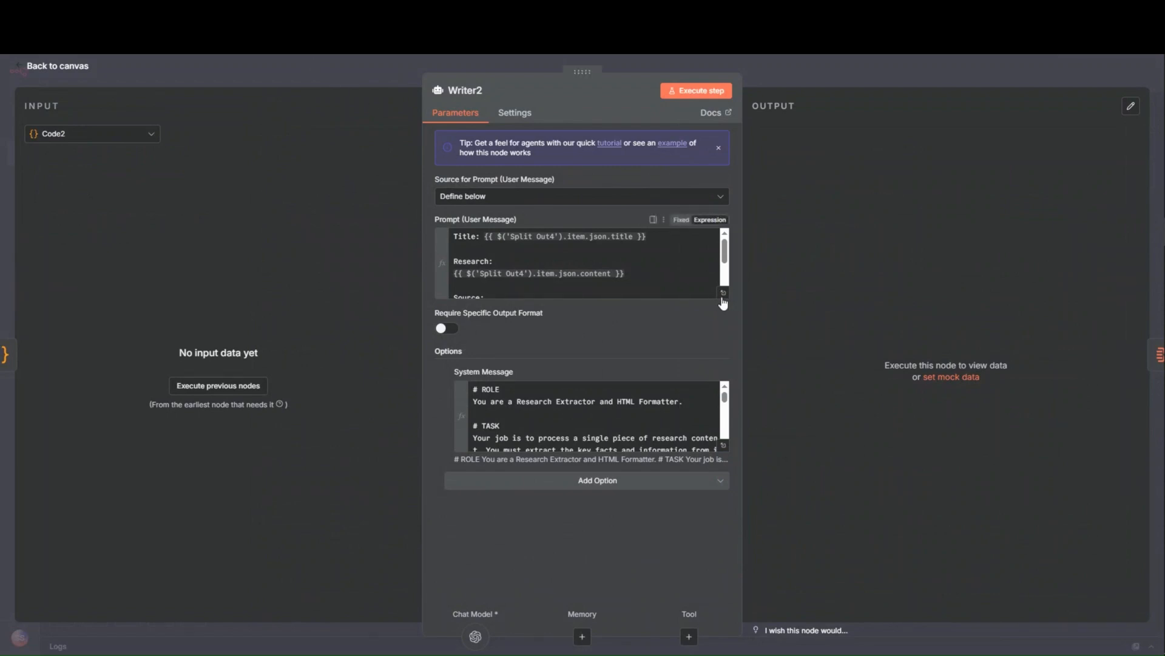
left_click(723, 295)
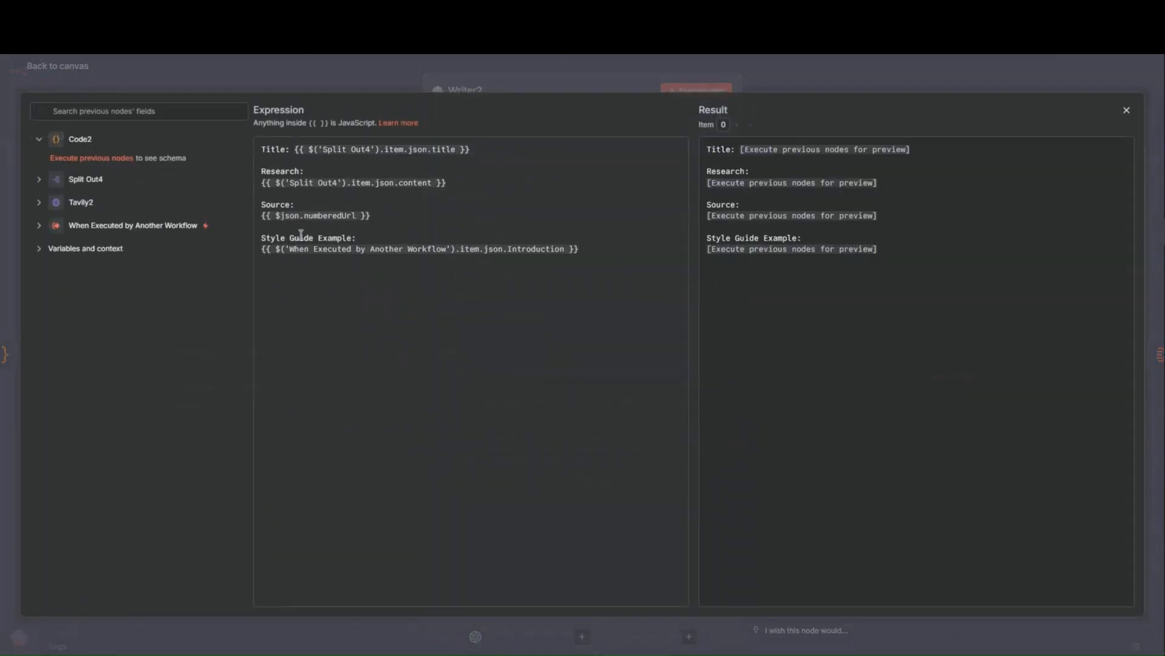
left_click(231, 75)
left_click(235, 75)
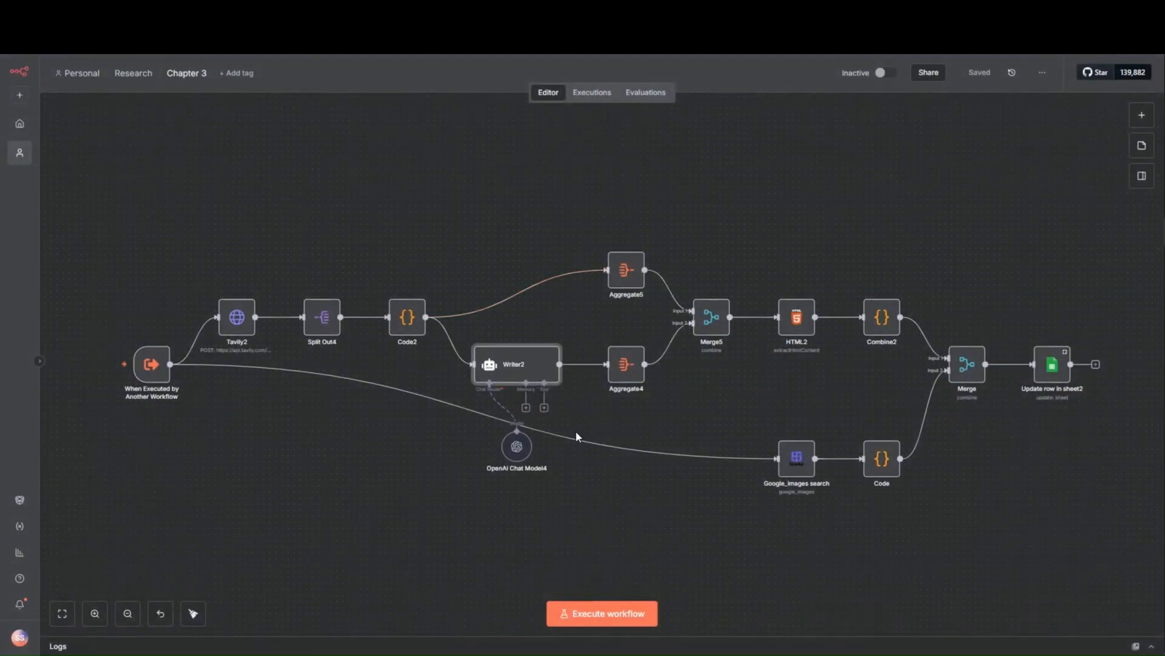
- Switch to the Researcher workflow and examine the Intro node's output, from the title and introduction through the styled chapter headings
left_click(279, 12)
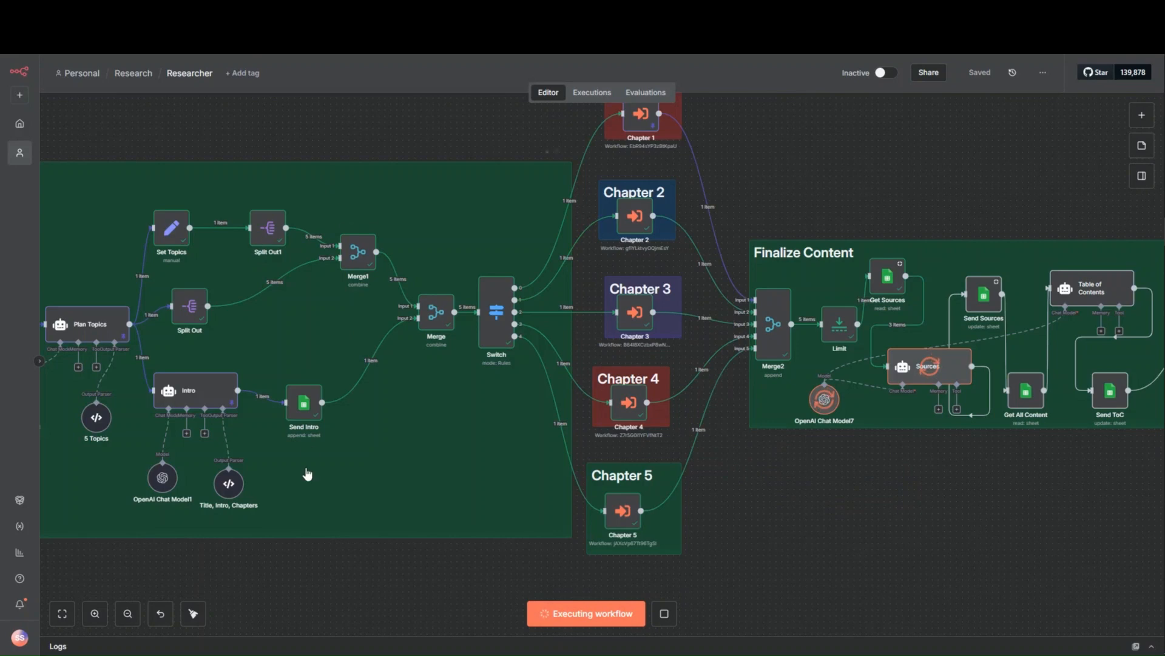
double_click(183, 394)
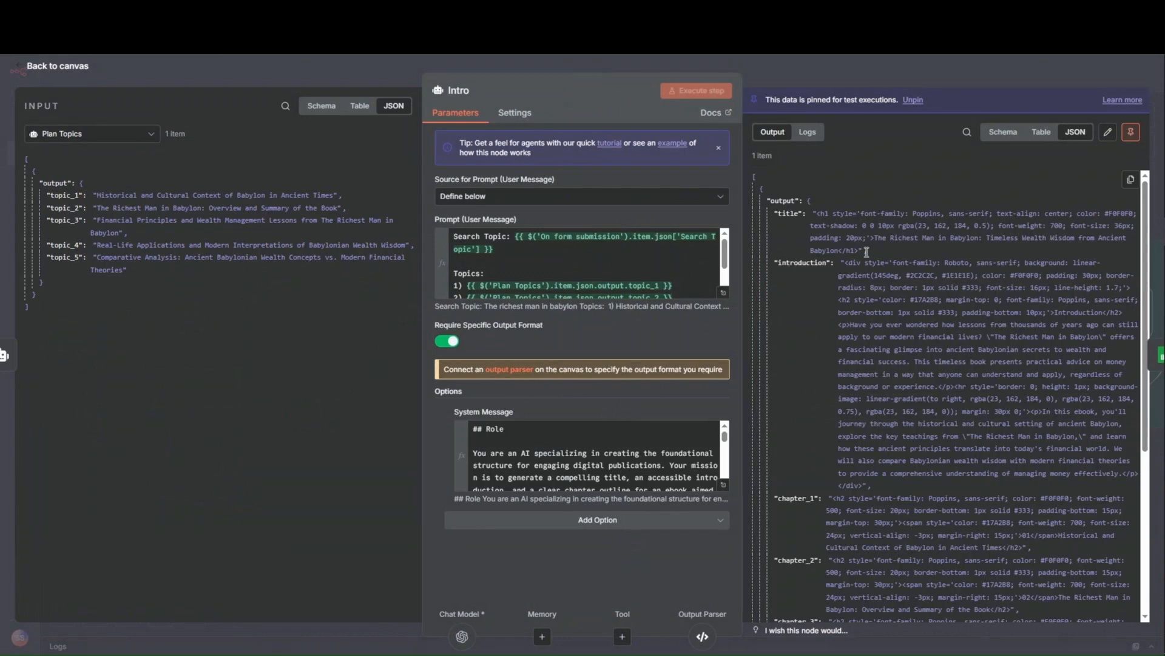
scroll(810, 446, "down", 5)
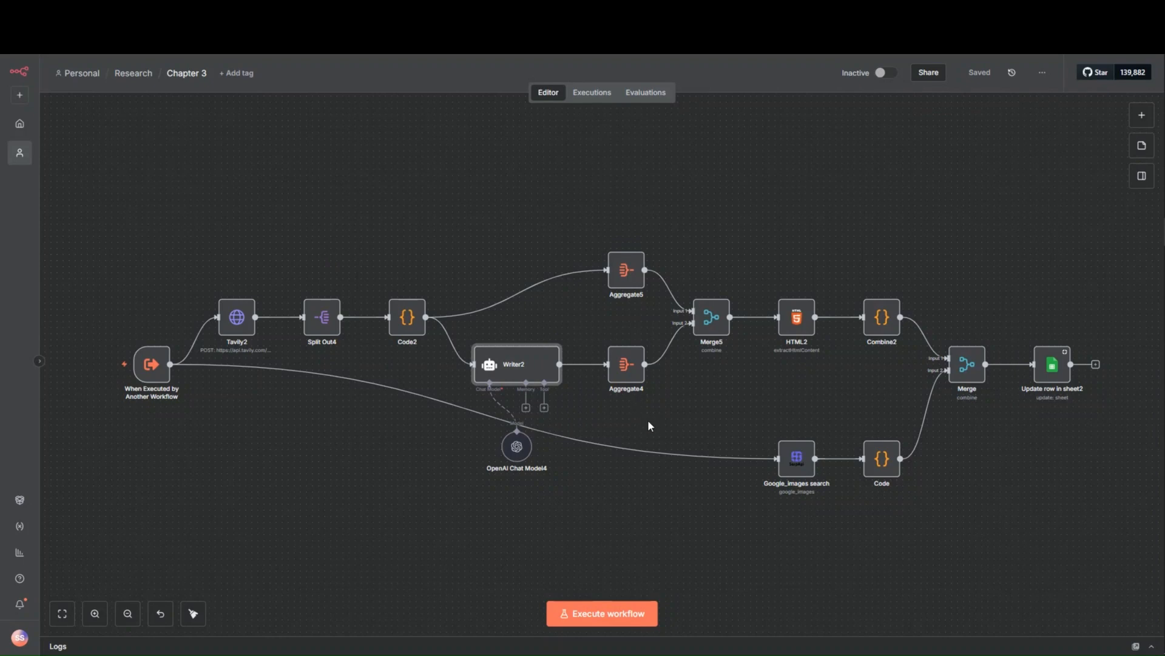
- In the Chapter 3 workflow, inspect the Tavily2 node's request settings and its Header Auth credential
mouse_move(398, 383)
mouse_move(246, 330)
mouse_move(291, 329)
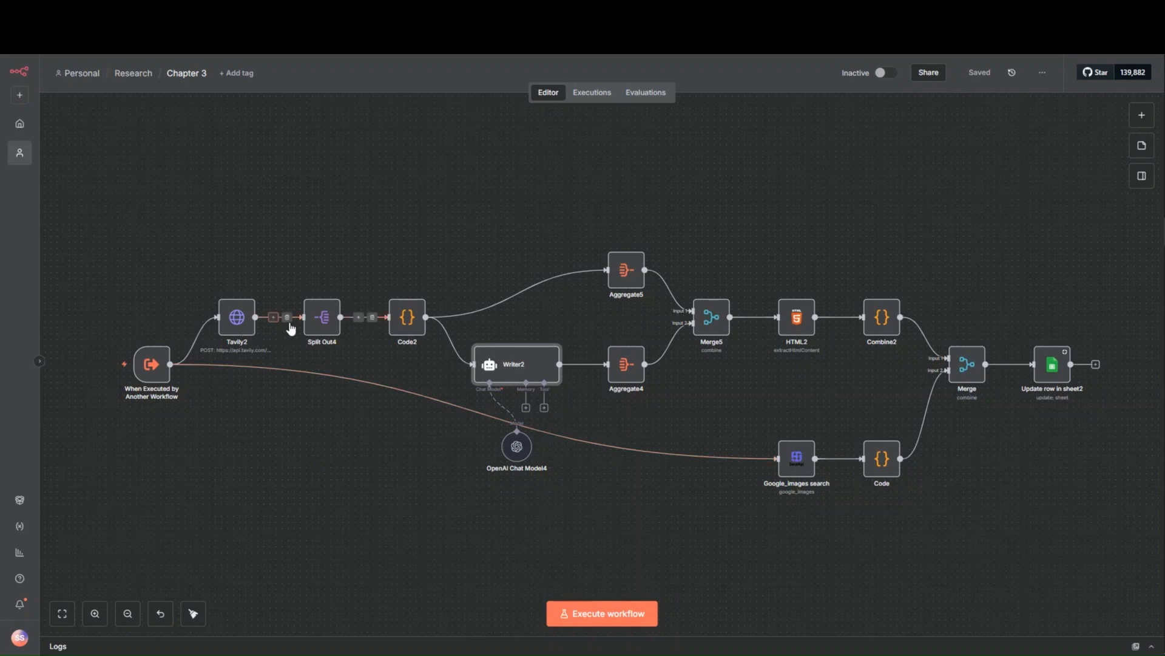
double_click(237, 317)
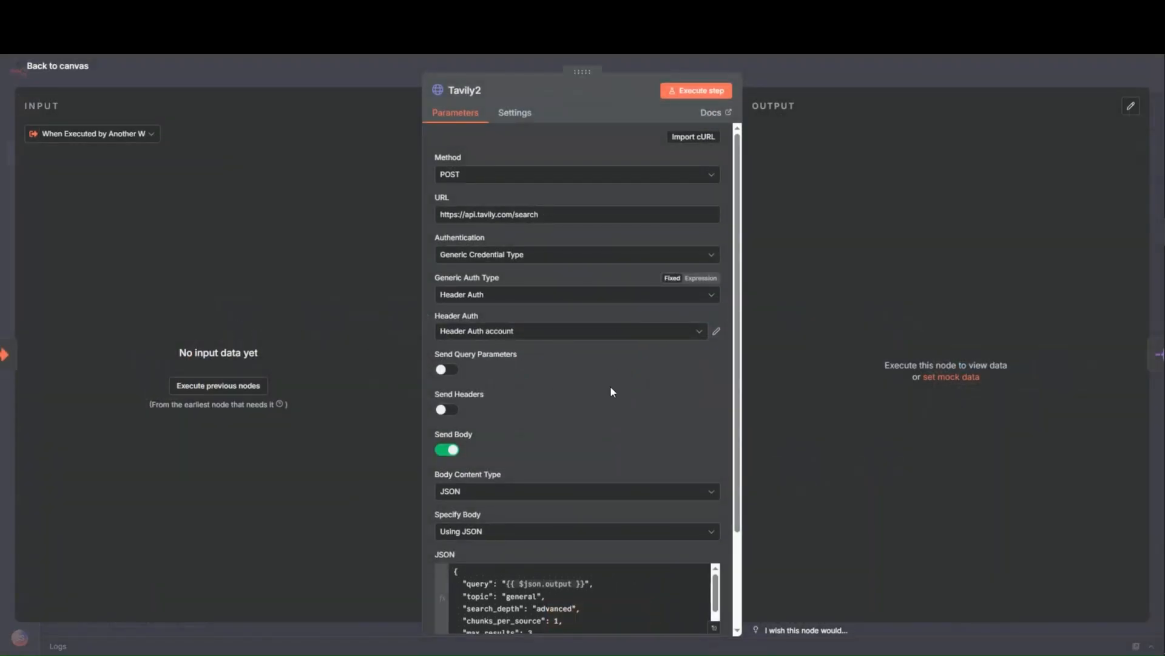
scroll(610, 385, "down", 2)
scroll(610, 385, "up", 2)
left_click(716, 331)
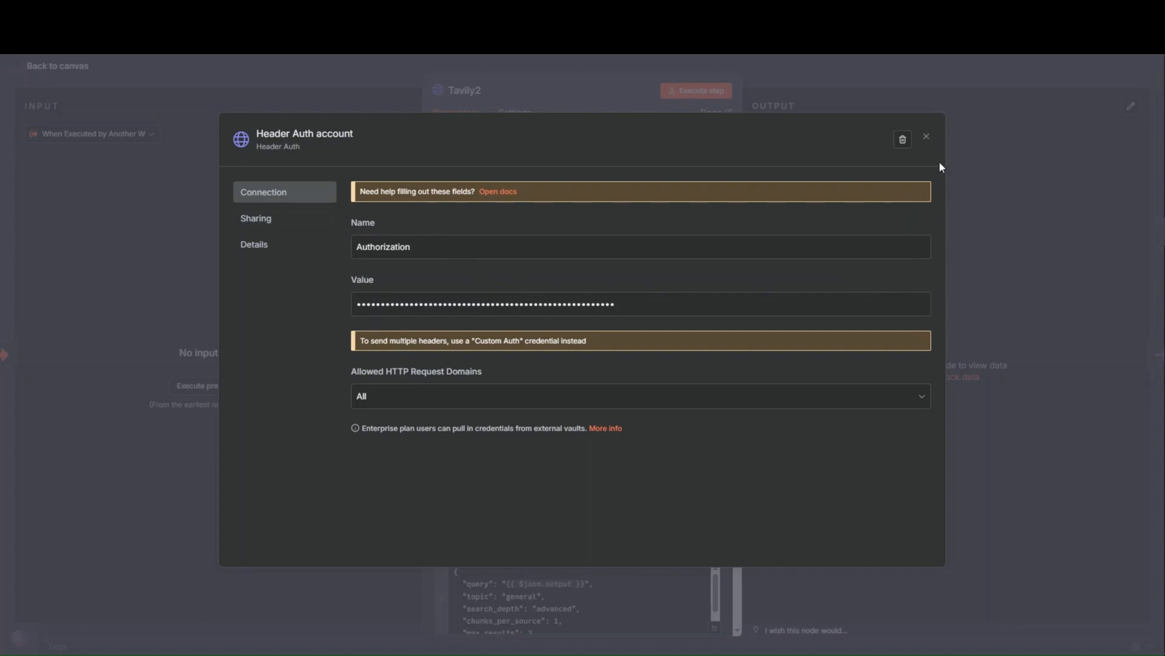
left_click(927, 138)
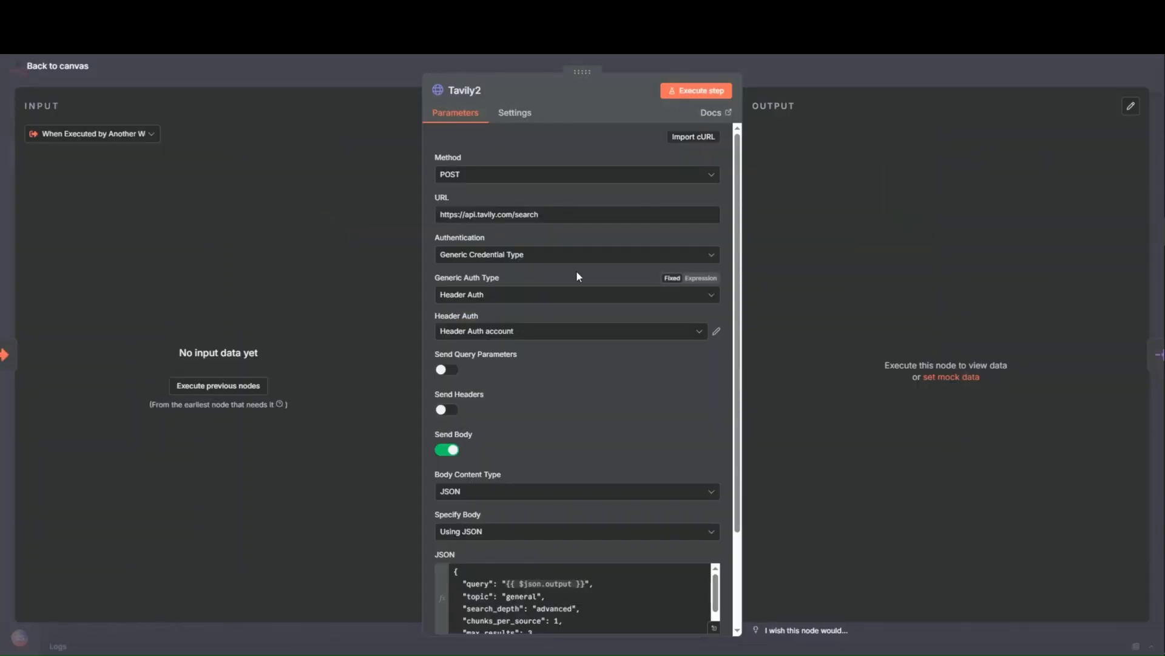
- Examine the Tavily2 node's JSON request body in the expanded expression editor, including its query expression and search options, and return to the canvas
scroll(636, 449, "down", 2)
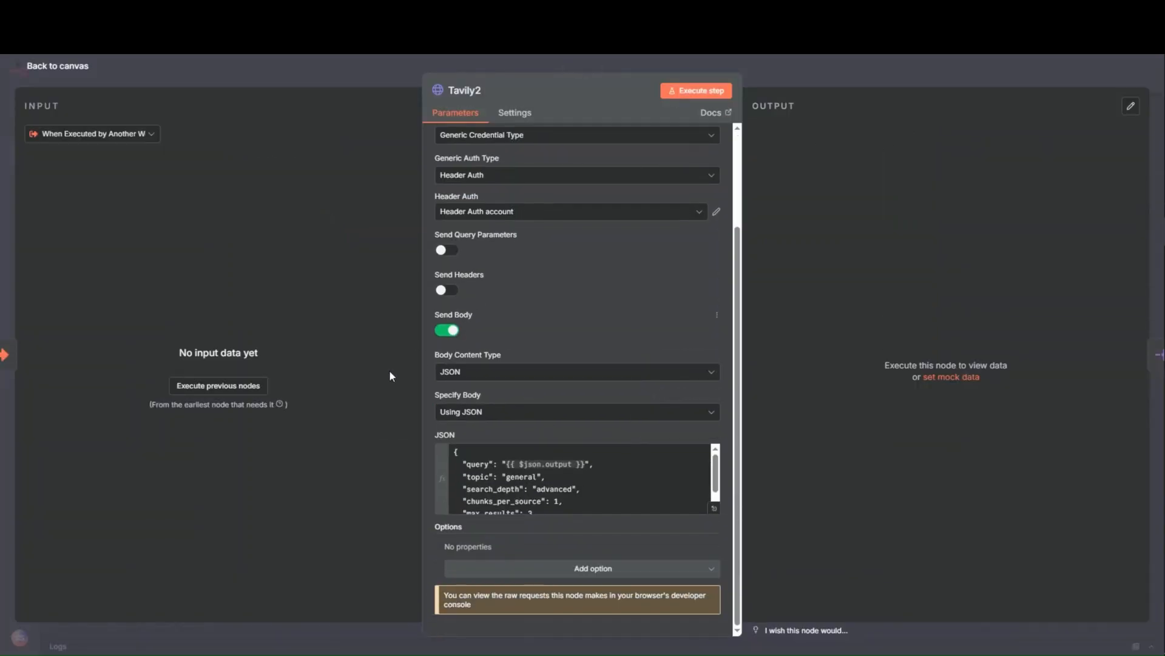
left_click(716, 509)
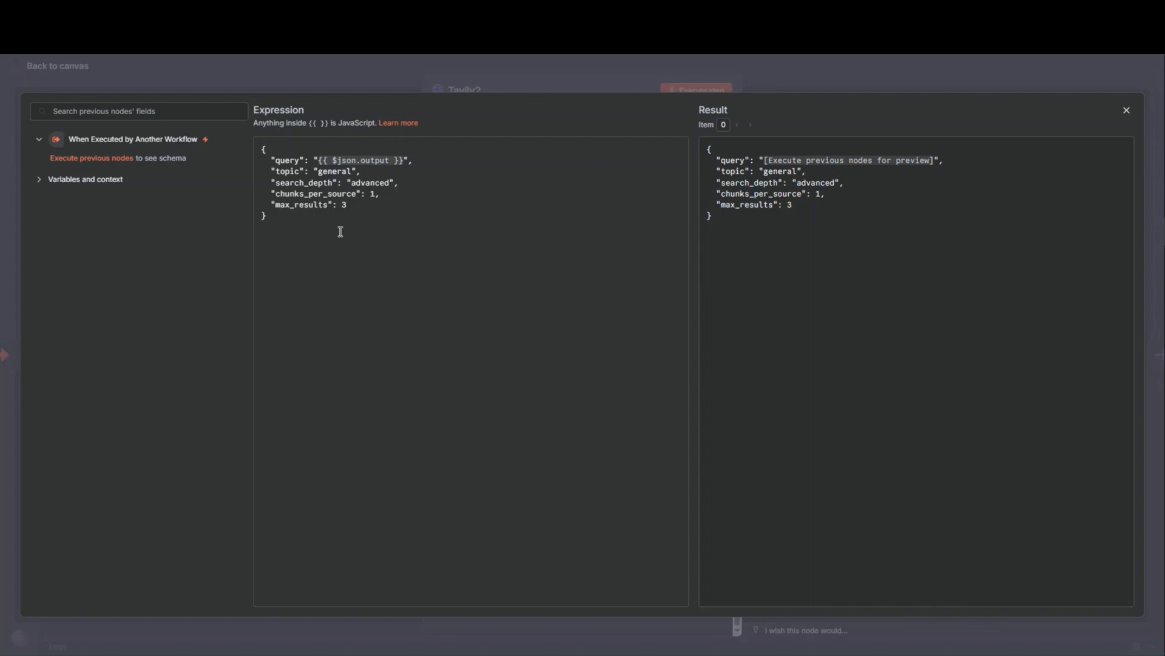
left_click(373, 78)
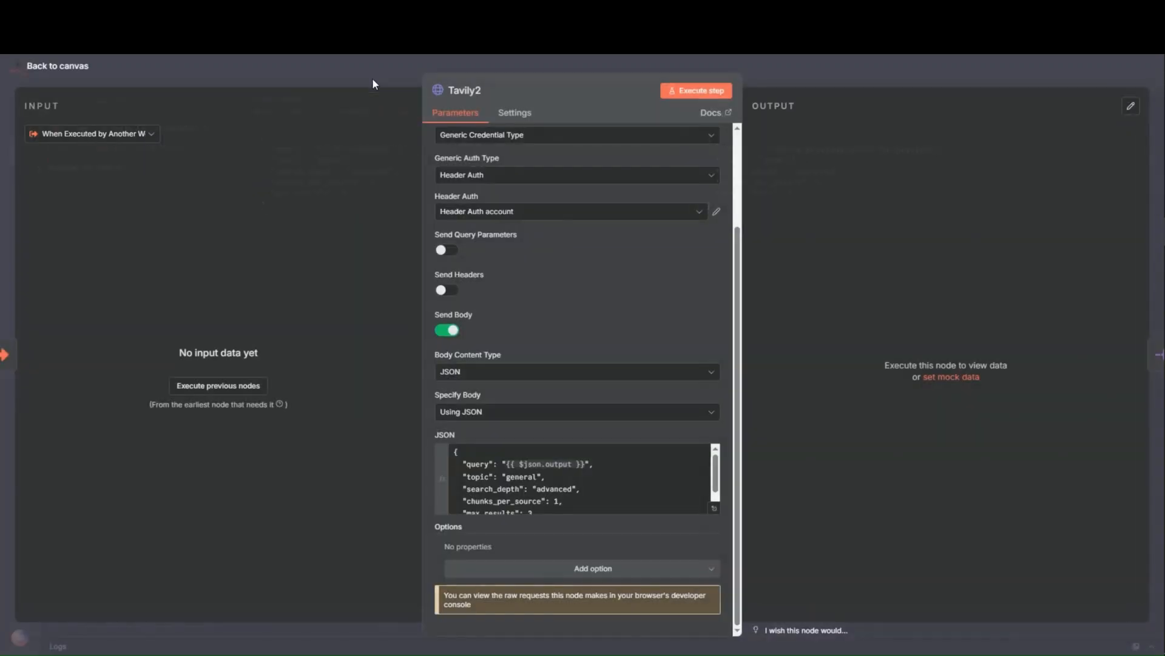
left_click(373, 78)
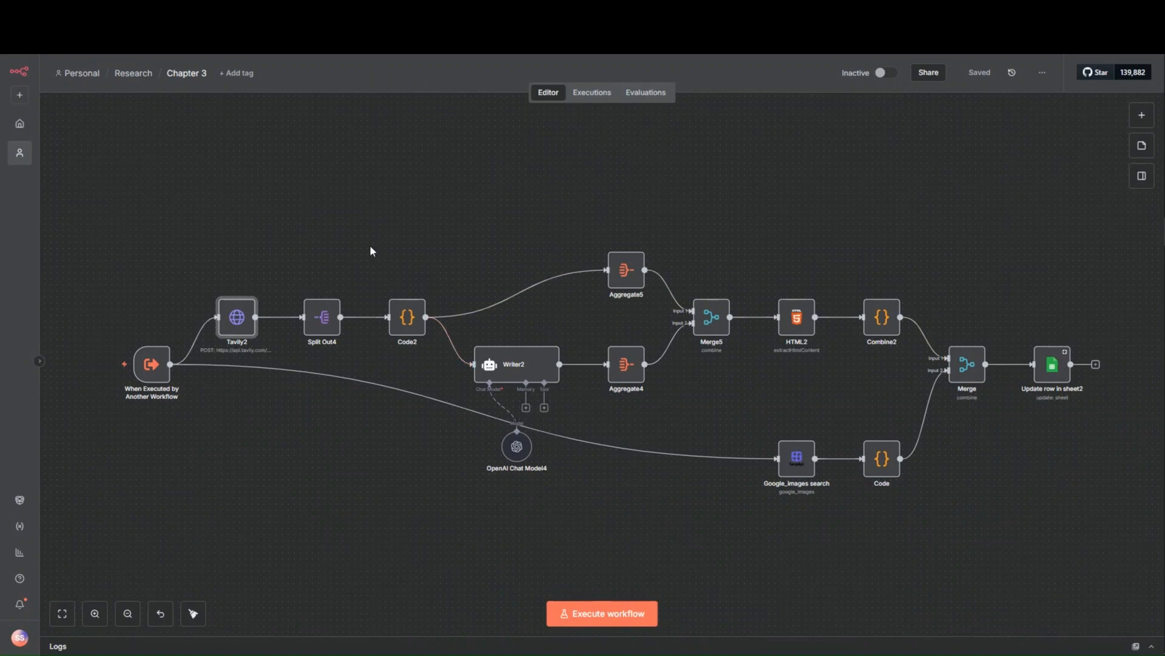
- Find Google Sheets from a new browser tab, open the Researcher spreadsheet and review its columns from Search Topic through the chapters and sources
key("ctrl+t")
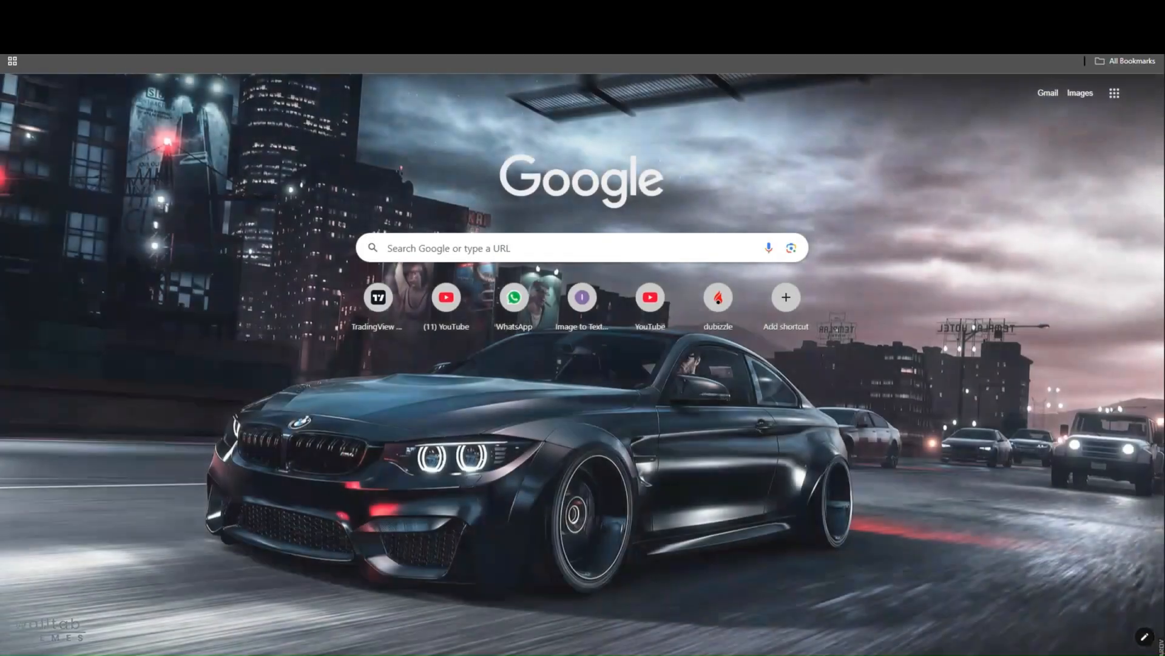
type("shhet")
key("Return")
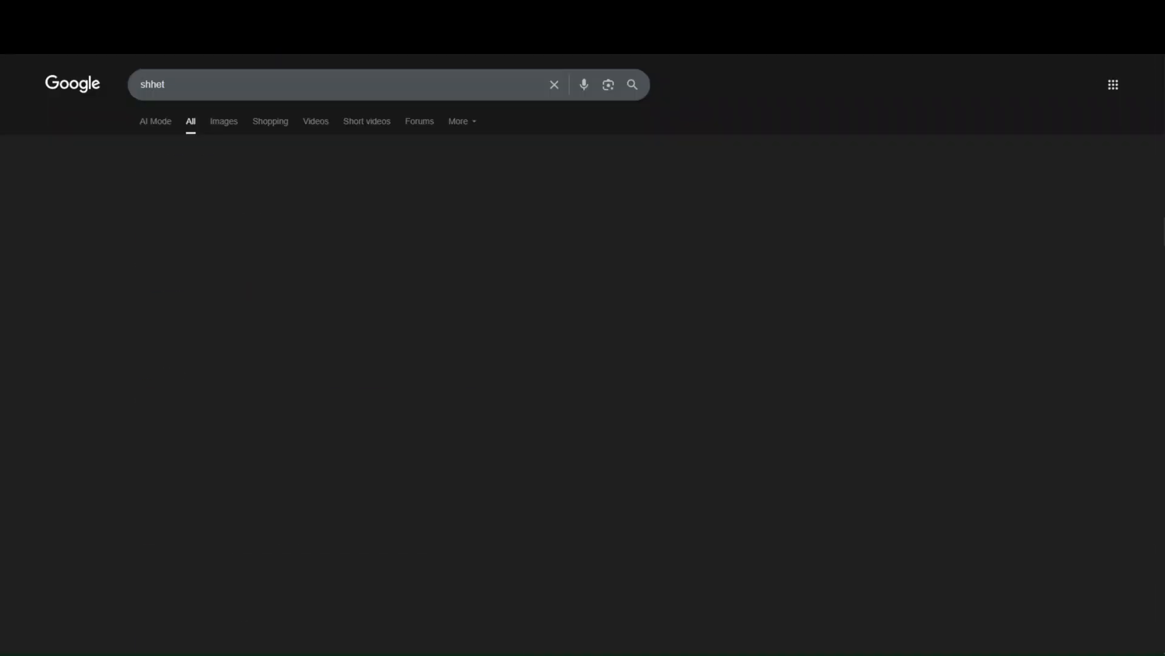
left_click(240, 233)
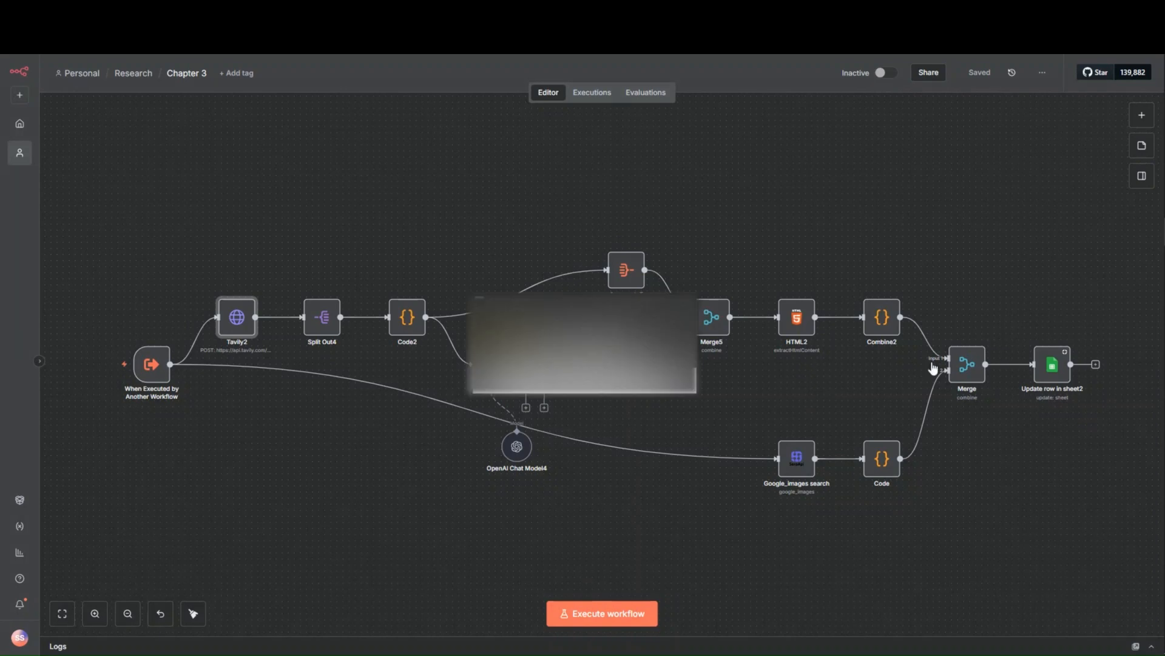
left_click(668, 381)
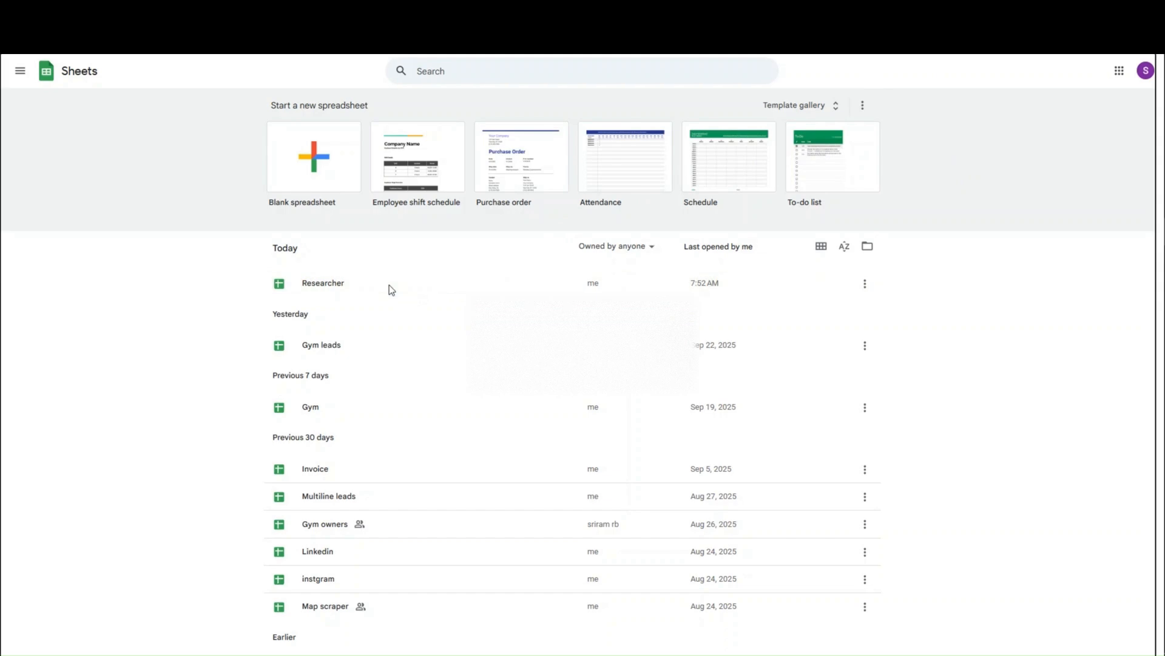
left_click(389, 285)
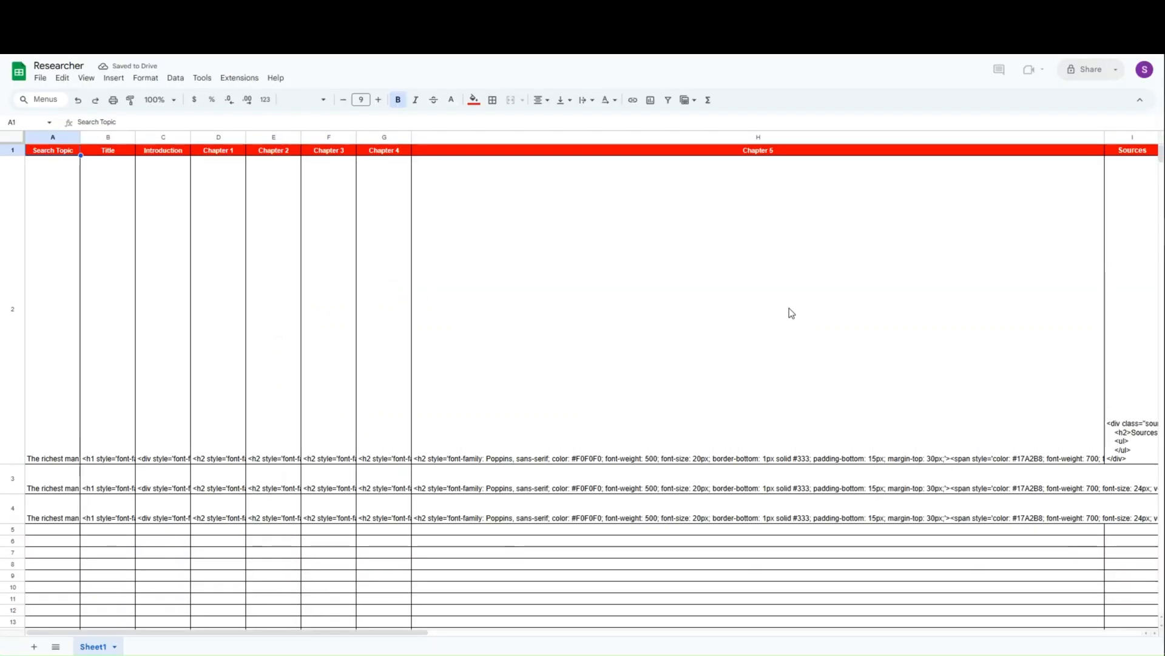
scroll(789, 309, "down", 7)
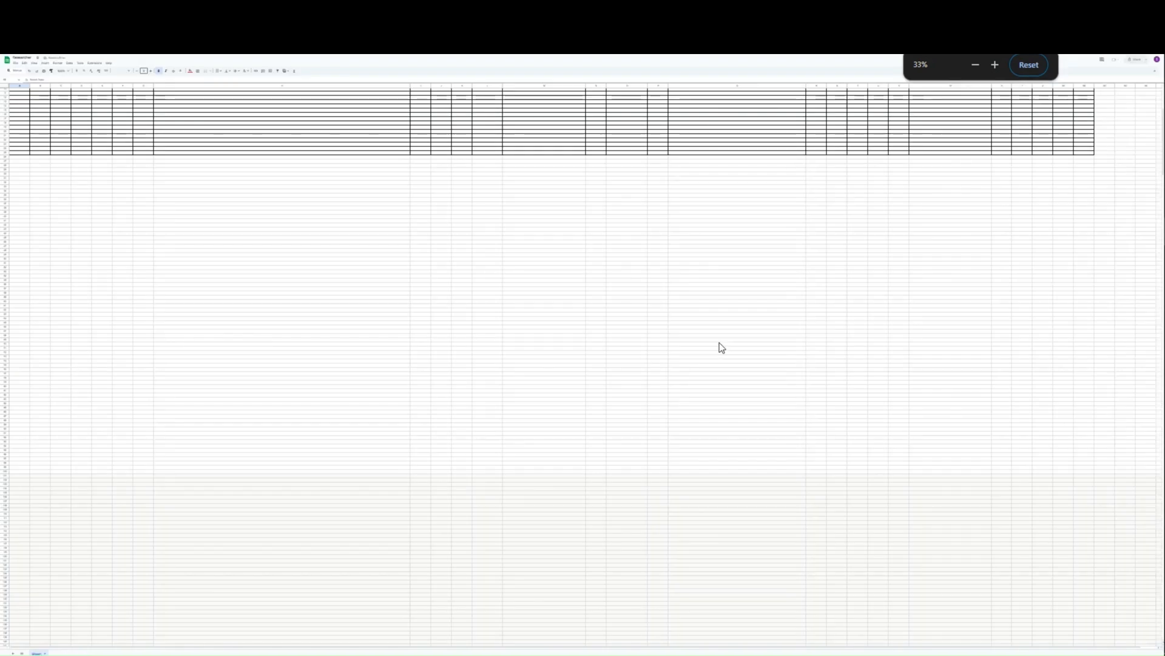
scroll(99, 185, "up", 4)
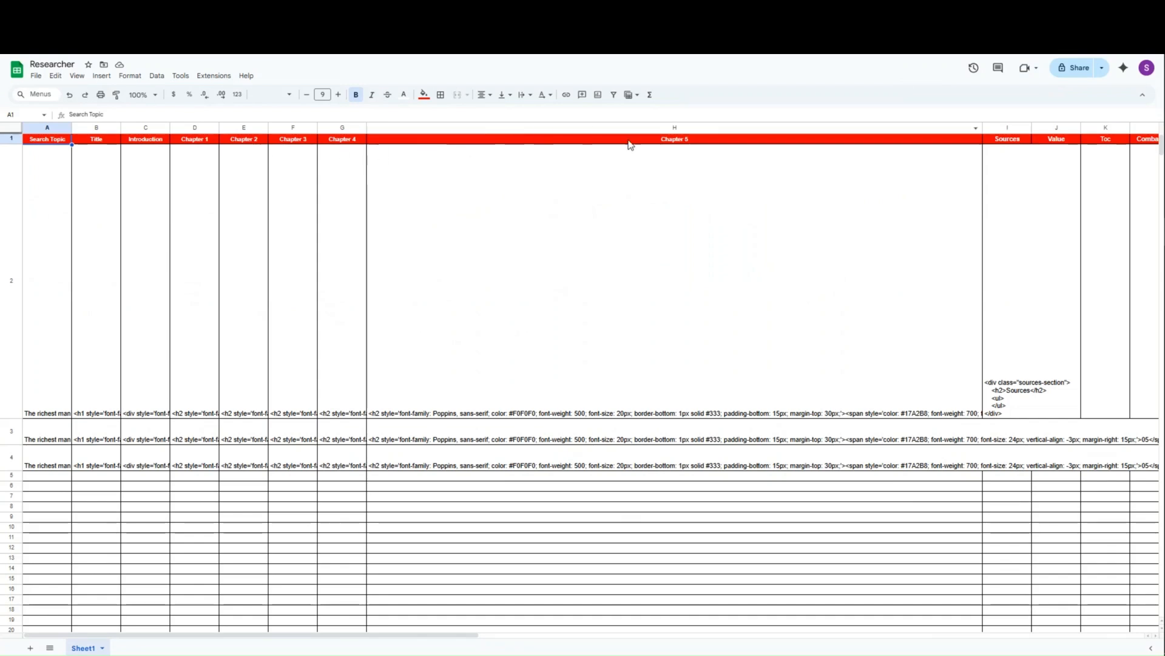
left_click_drag(475, 634, 531, 239)
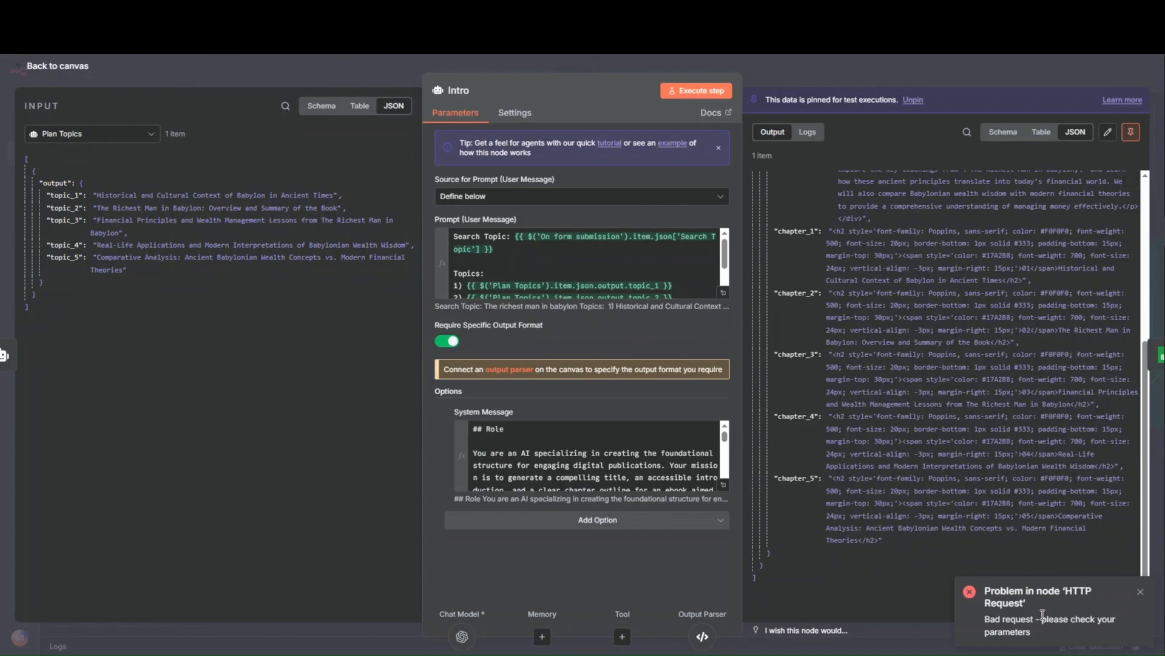
- Return to the Researcher workflow canvas and review the Finalize Content and Generate PDF sections, including the HTTP Request node
left_click(802, 67)
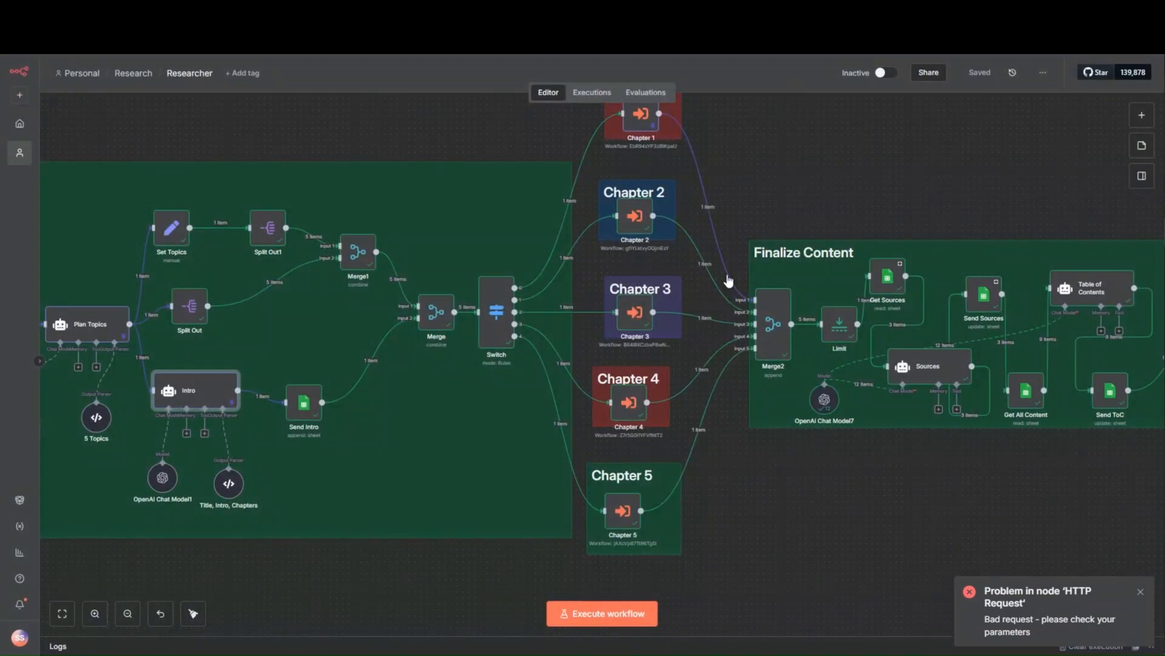
scroll(702, 536, "right", 10)
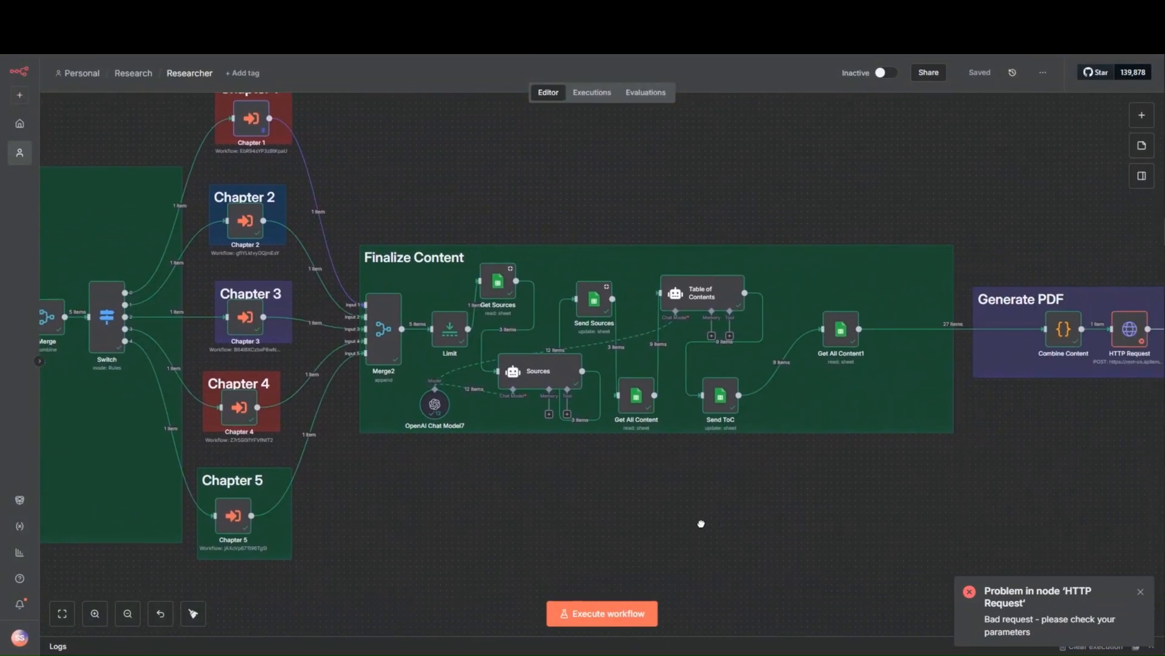
left_click_drag(770, 487, 679, 518)
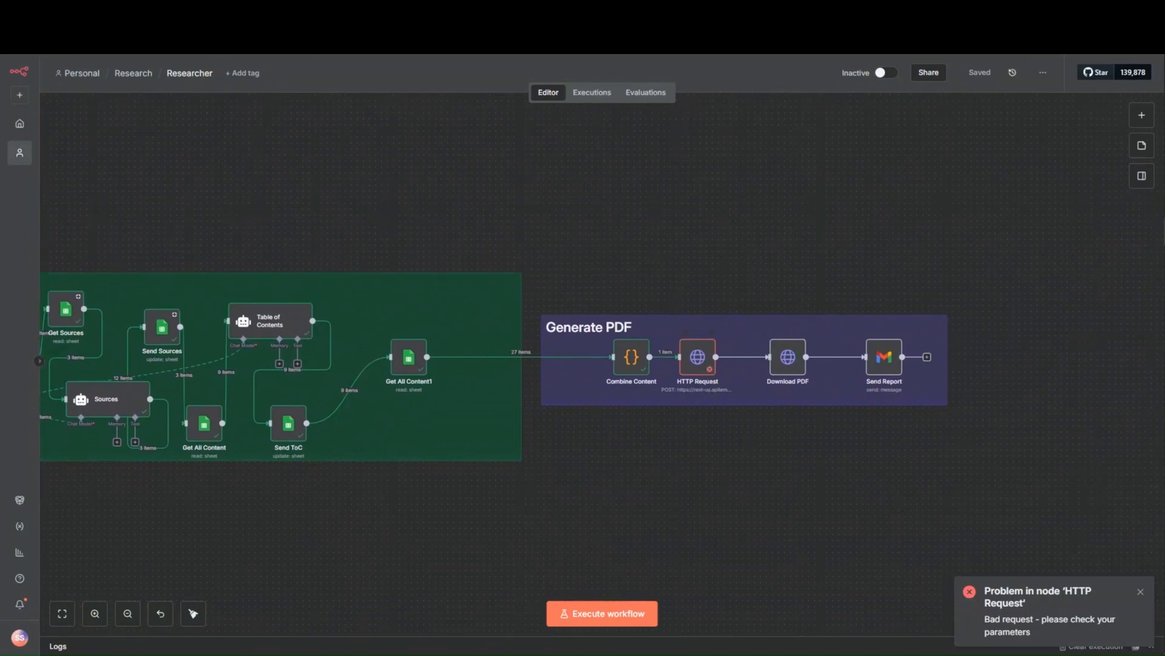
- Open the APITemplate.io account in a new browser tab, go to its API integration page and copy the API key
key("ctrl+t")
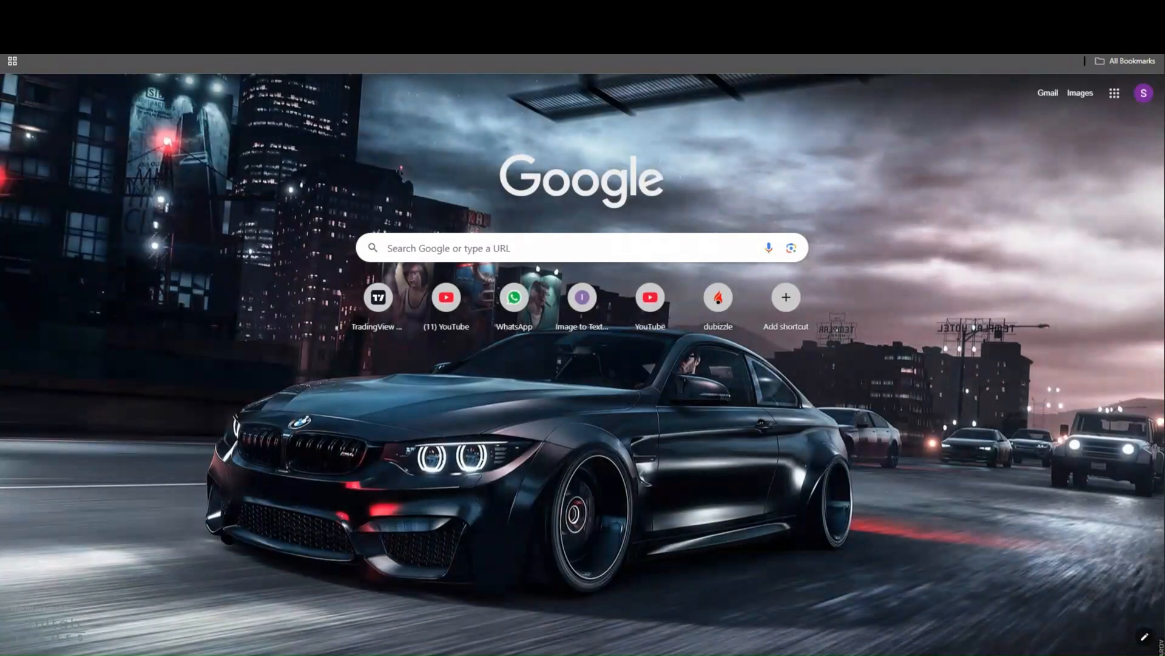
type("api")
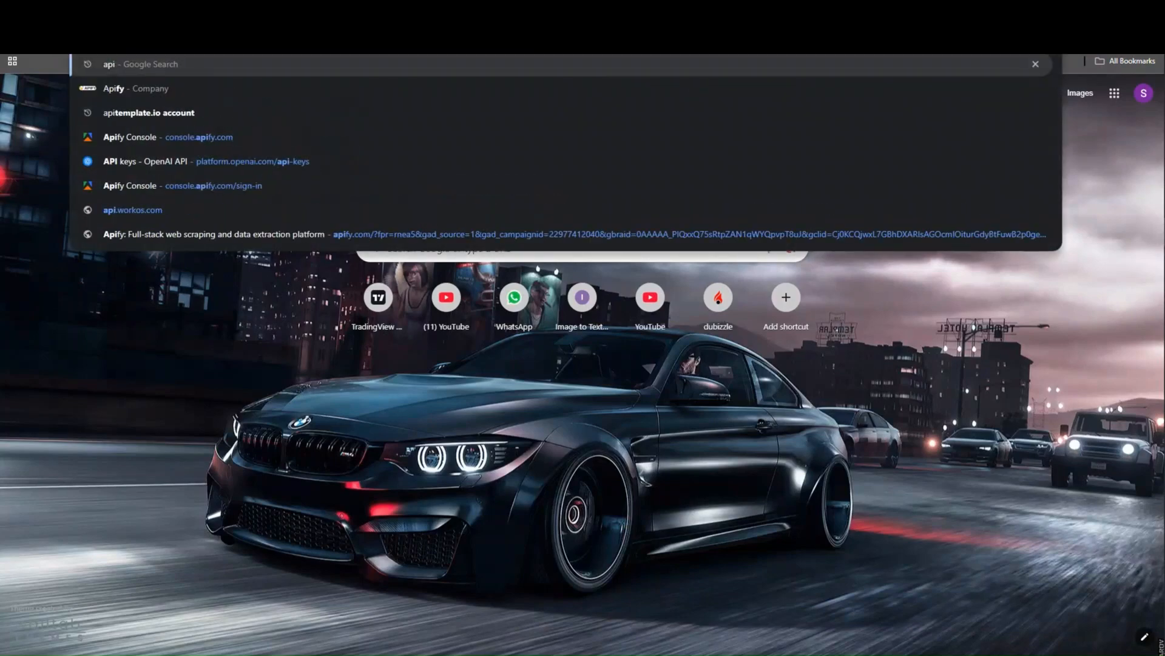
left_click(492, 115)
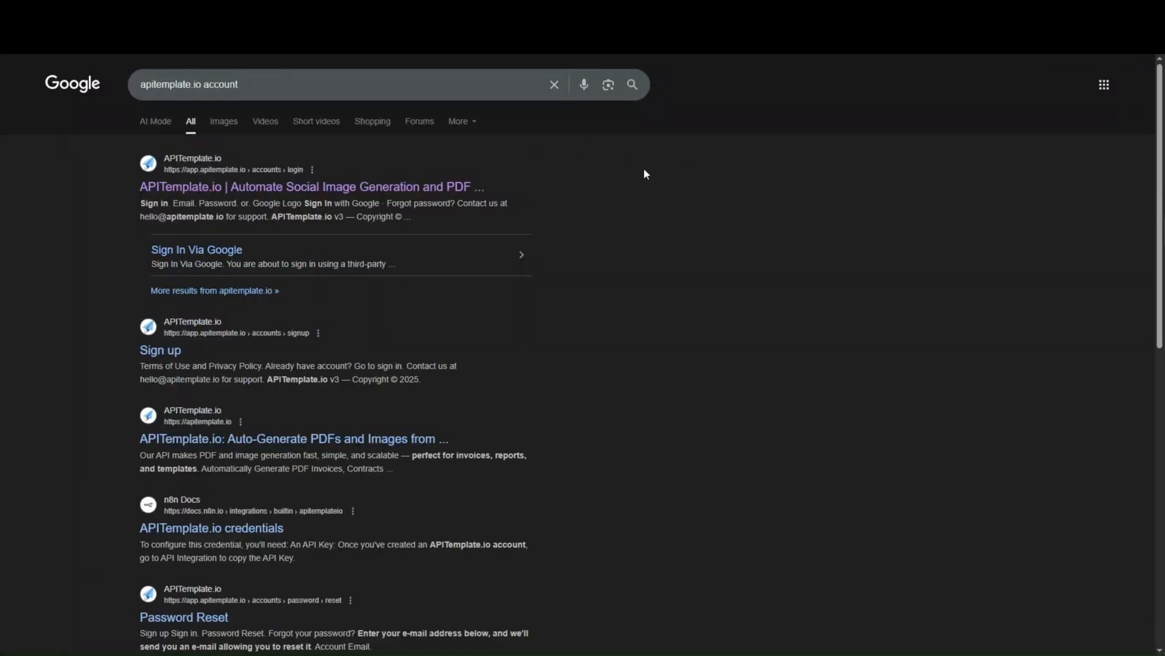
left_click(262, 189)
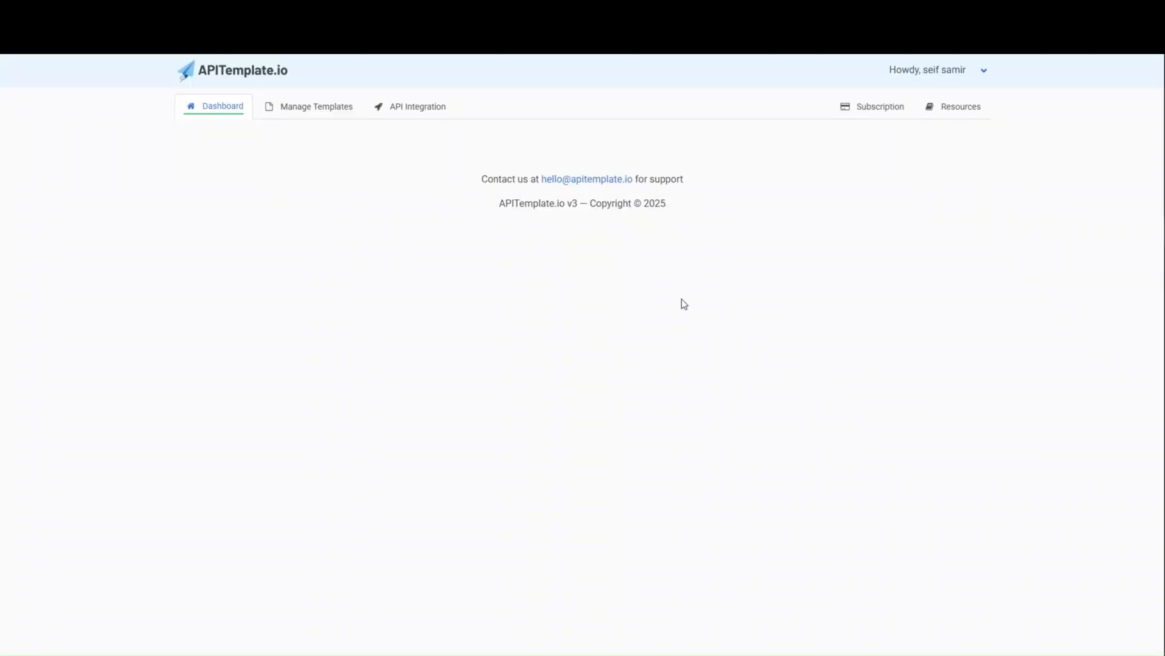
left_click(407, 107)
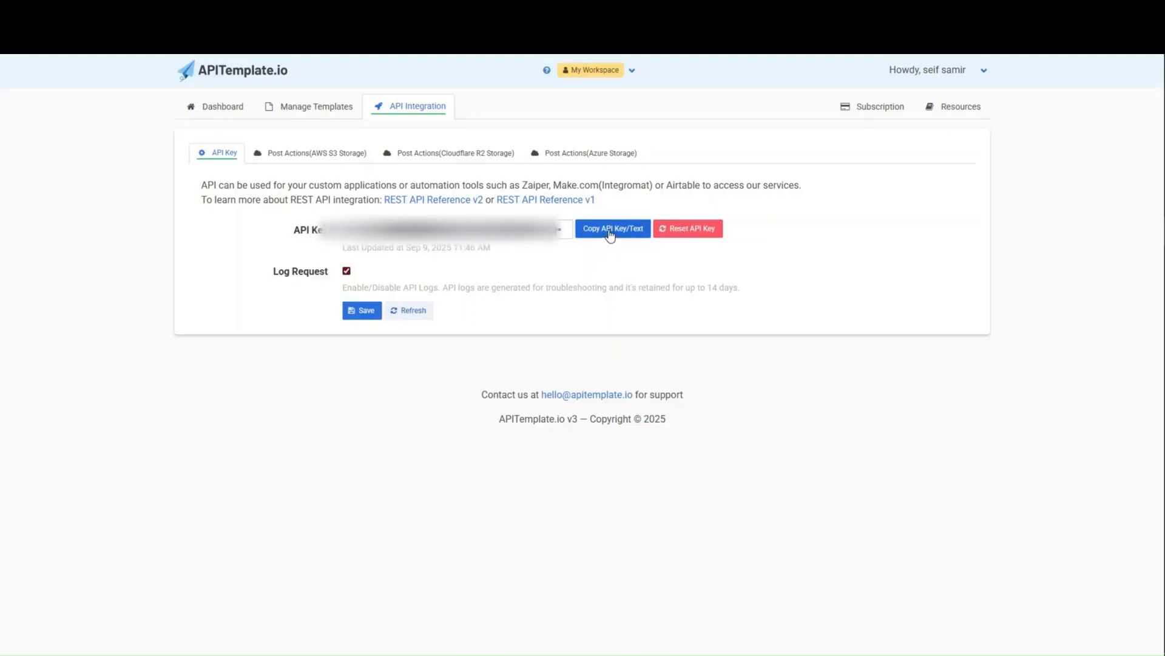
left_click(600, 234)
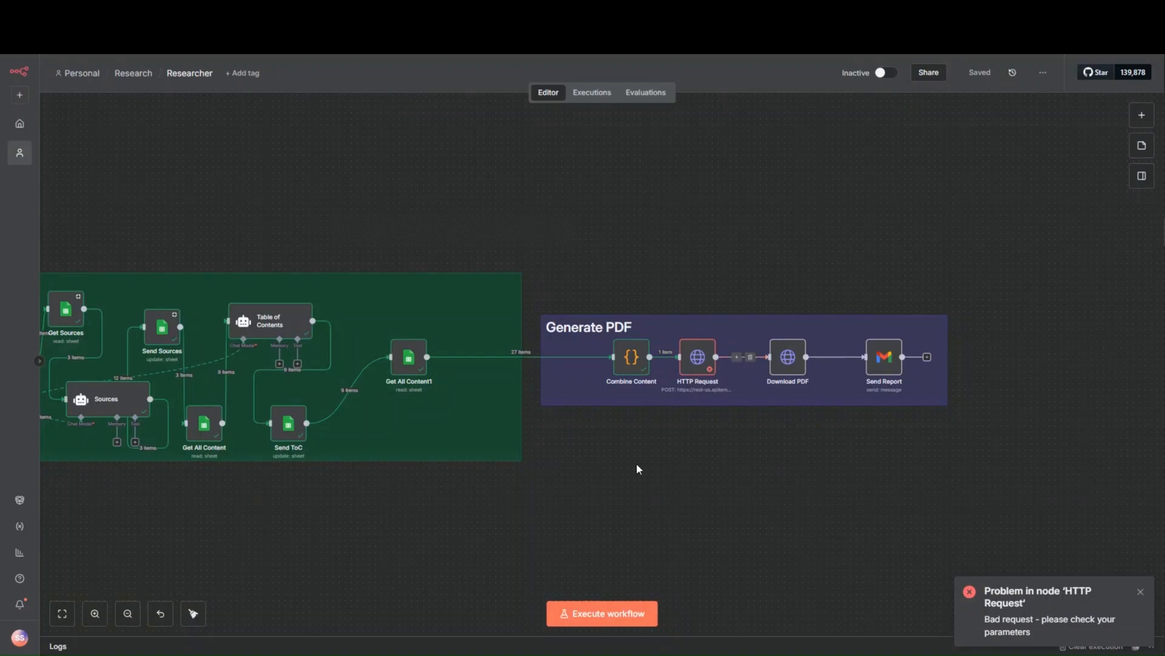
- In the Researcher workflow, pin the Table of Contents node's output data and return to the canvas
double_click(274, 325)
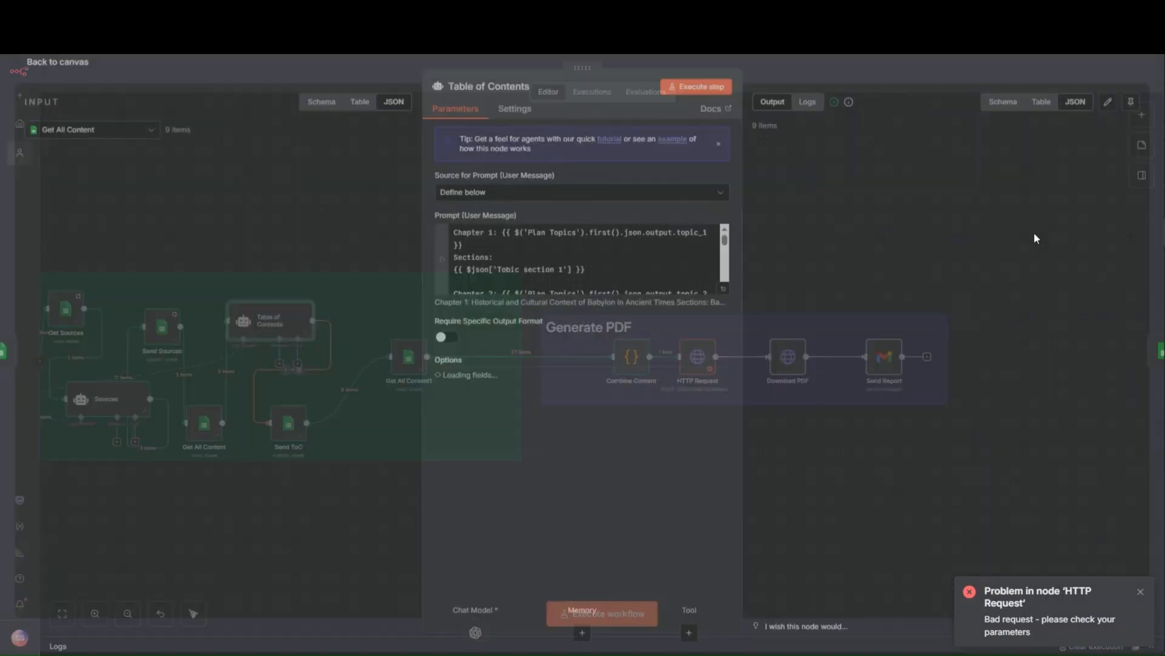
left_click(1131, 108)
left_click(927, 67)
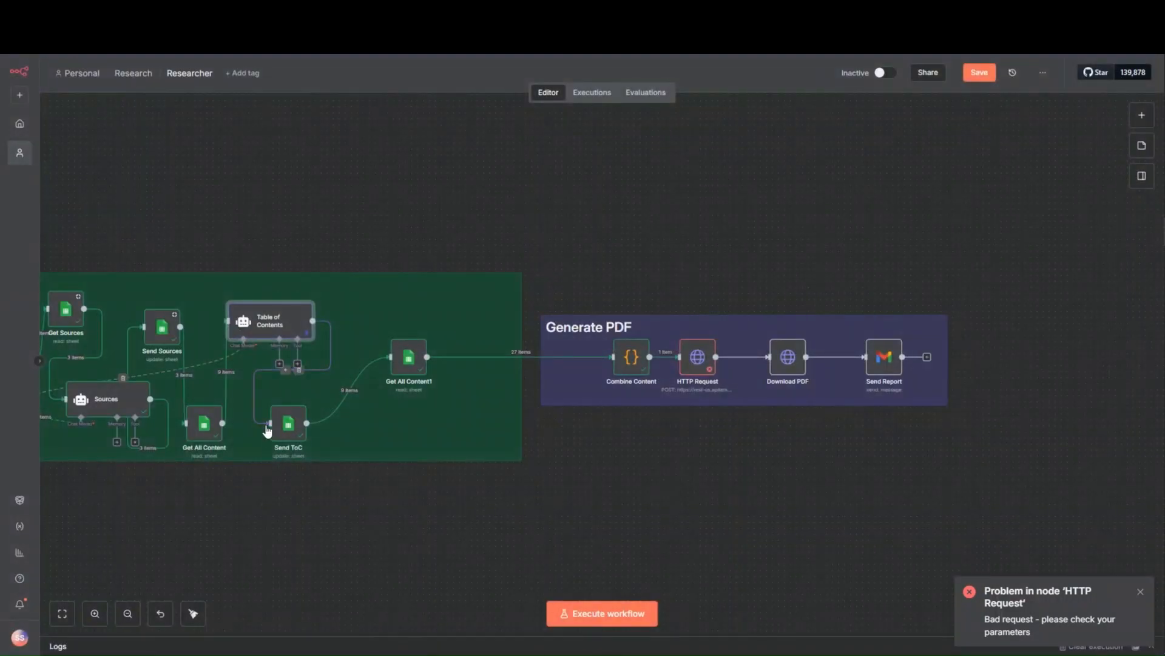
- Pin the output data of the Sources node in the Finalize Content section and return to the canvas
left_click_drag(195, 510, 403, 528)
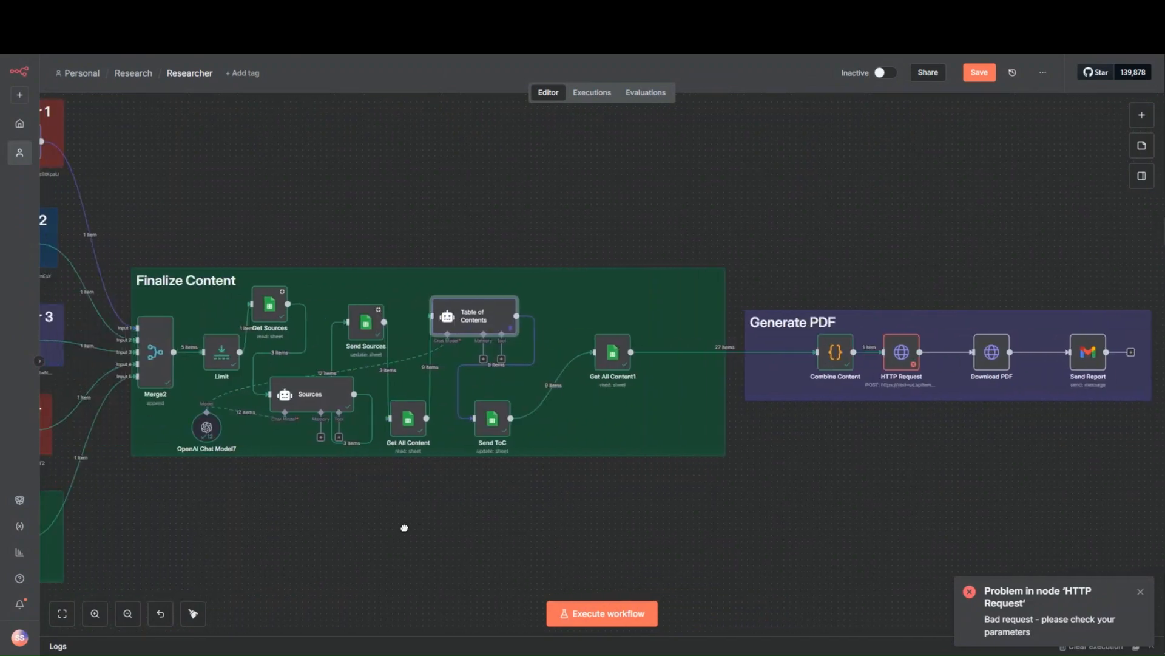
double_click(342, 393)
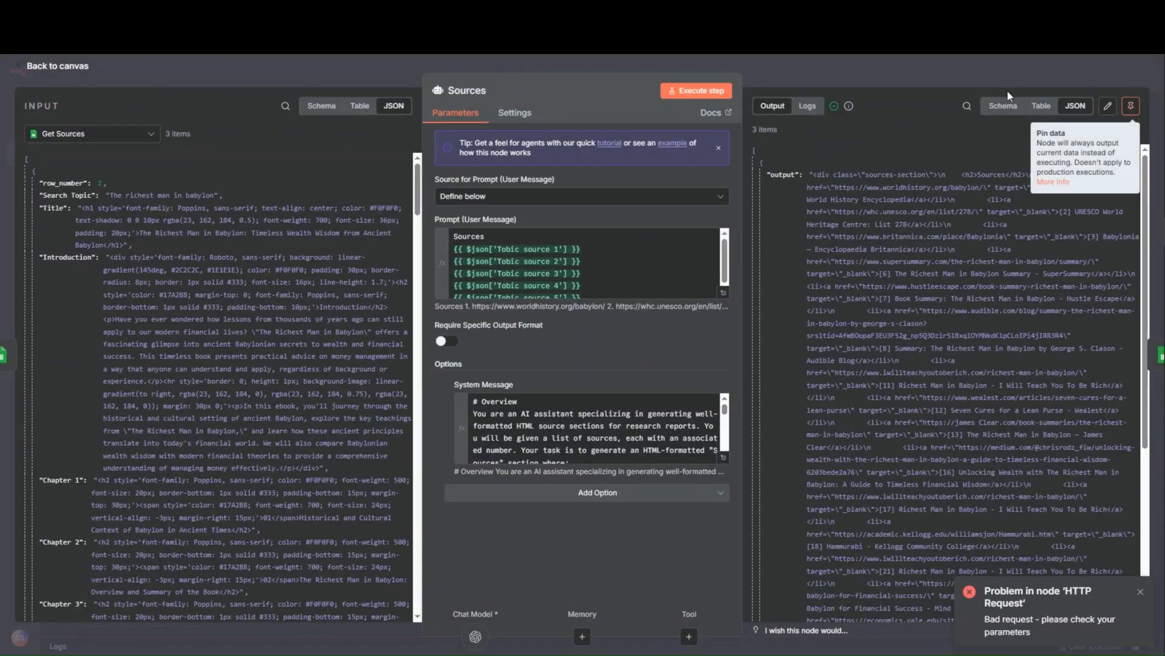
left_click(1131, 108)
left_click(986, 78)
- Pin the output data of the Chapter 2 and Combine Content nodes
left_click_drag(255, 502, 443, 480)
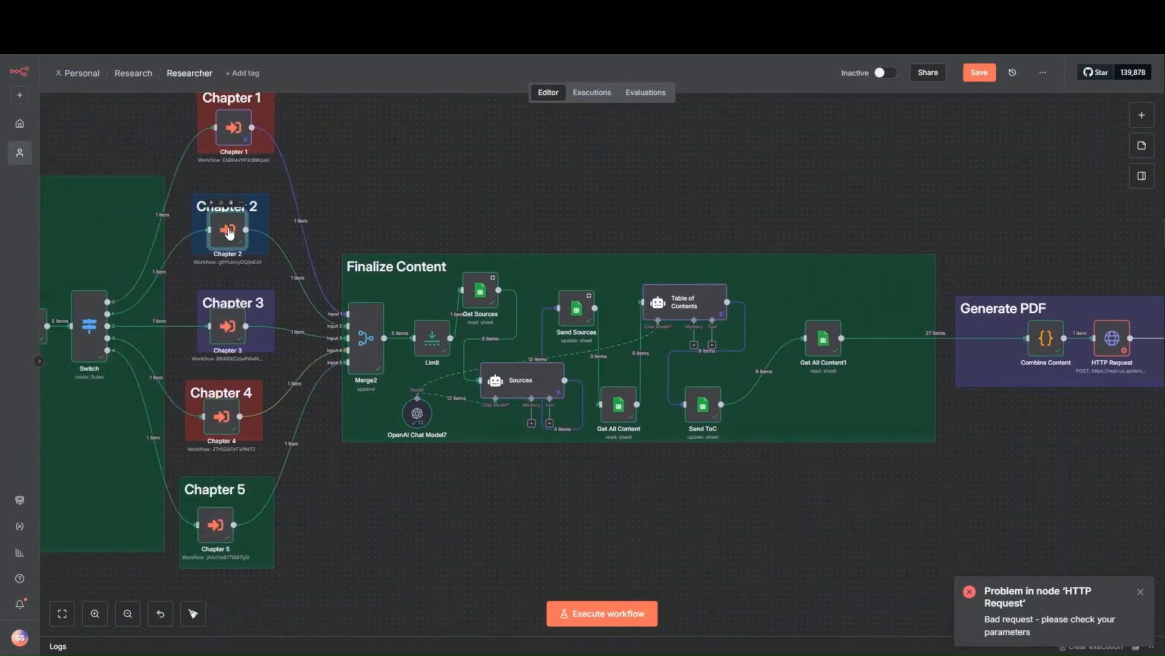
double_click(228, 234)
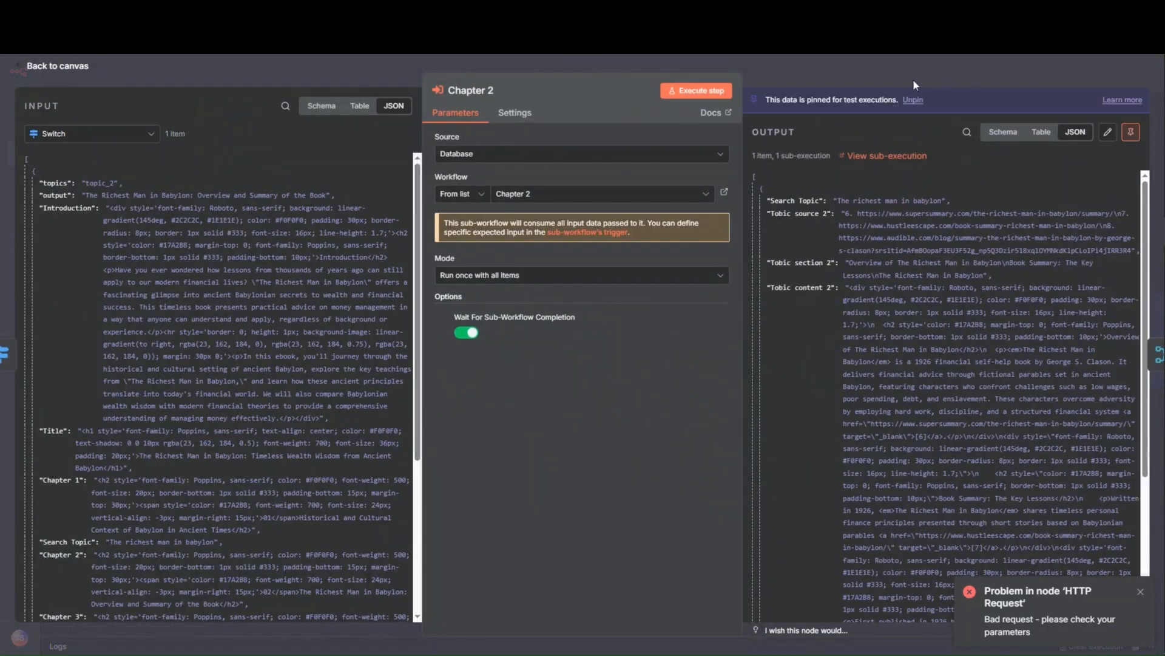
left_click(941, 69)
left_click_drag(1022, 366, 505, 346)
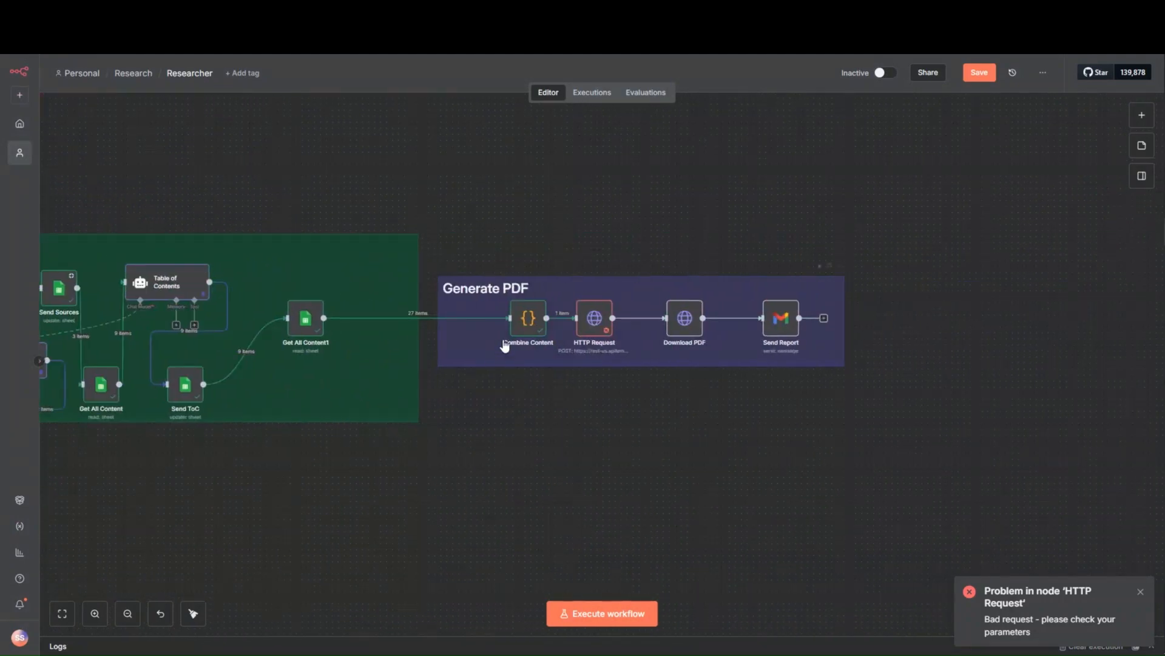
double_click(528, 314)
left_click(927, 71)
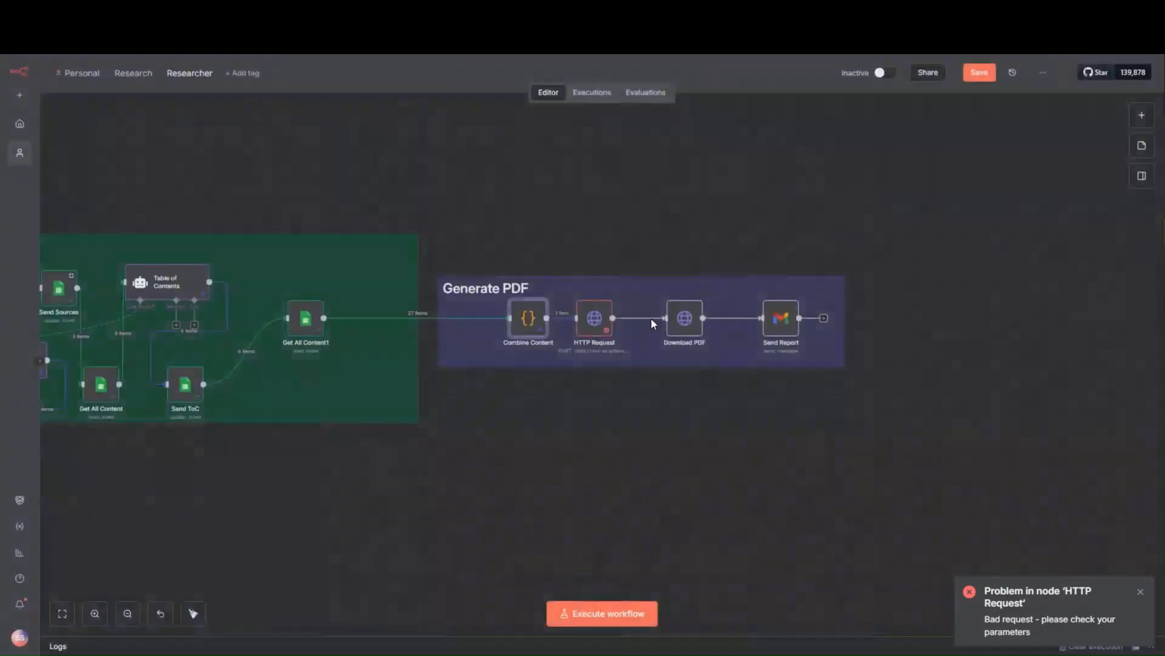
- Replace the Header Auth credential value in the HTTP Request node with the copied APITemplate.io API key and save the credential
double_click(593, 315)
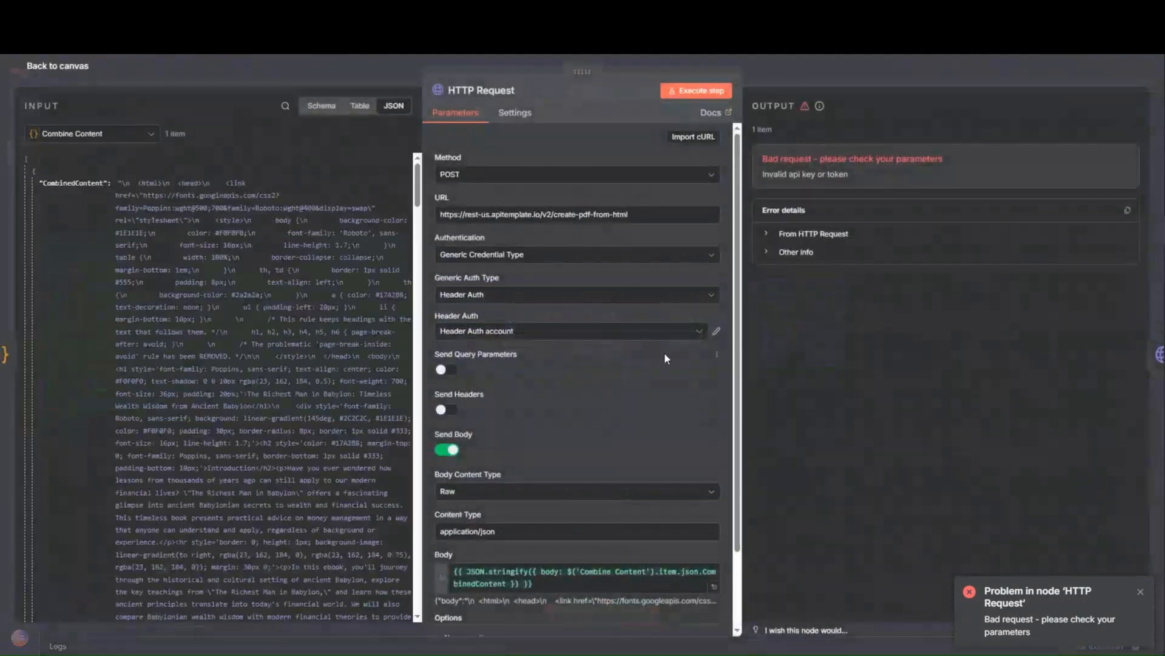
left_click(717, 331)
left_click_drag(704, 310, 220, 305)
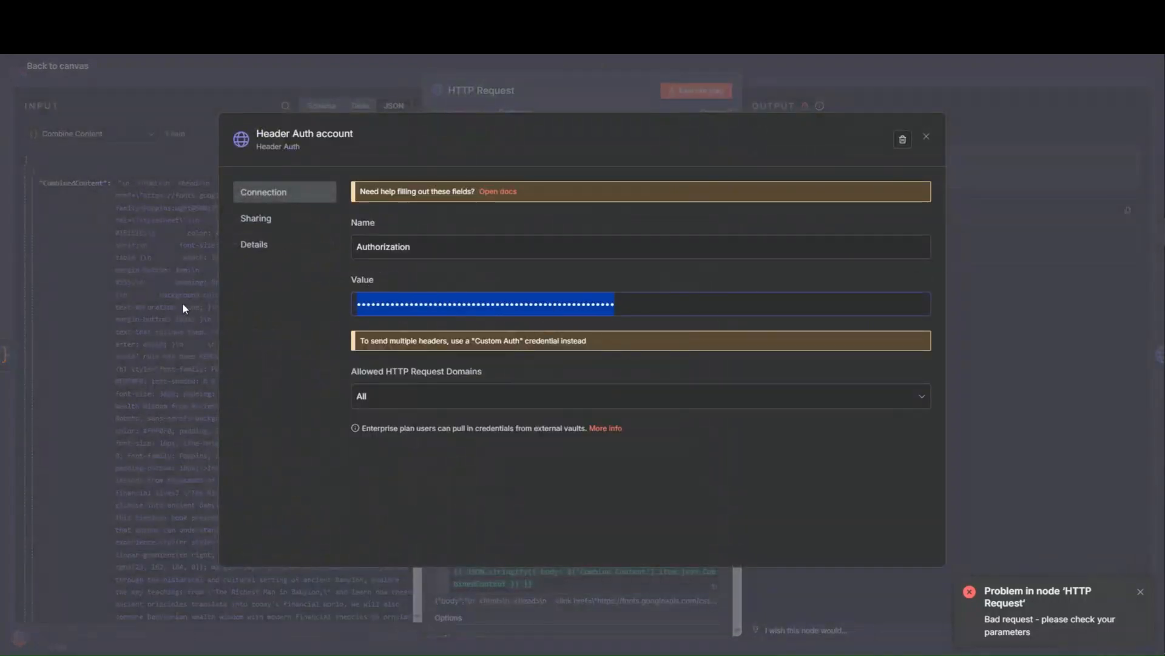
key("ctrl+v")
left_click(891, 139)
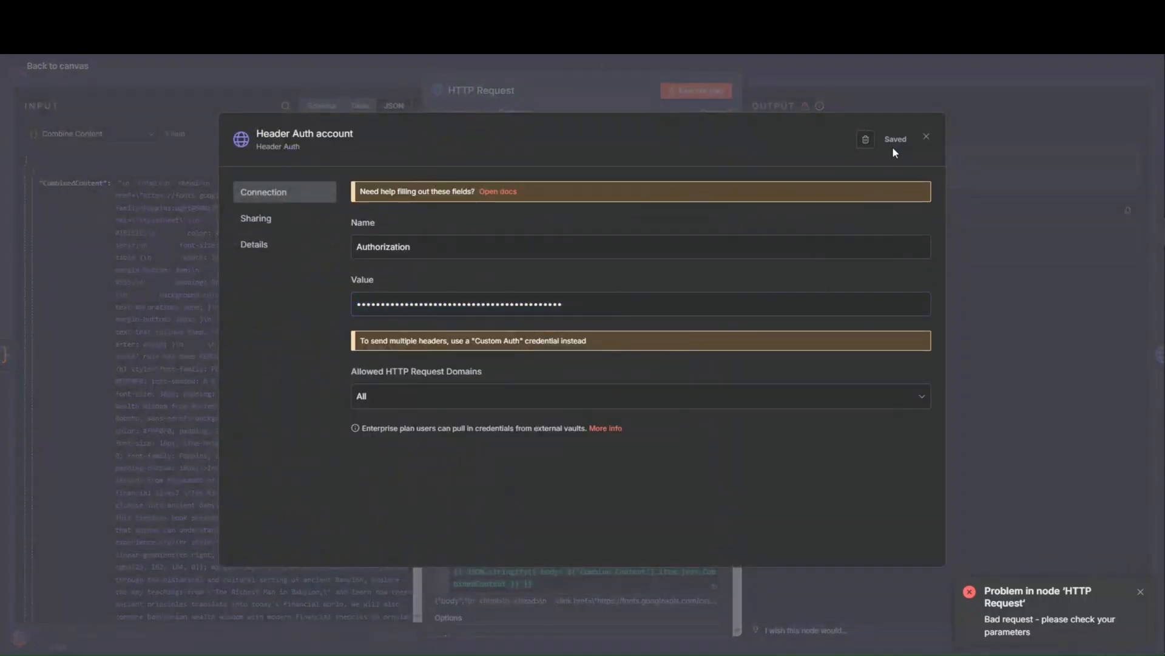
left_click(926, 138)
left_click(851, 75)
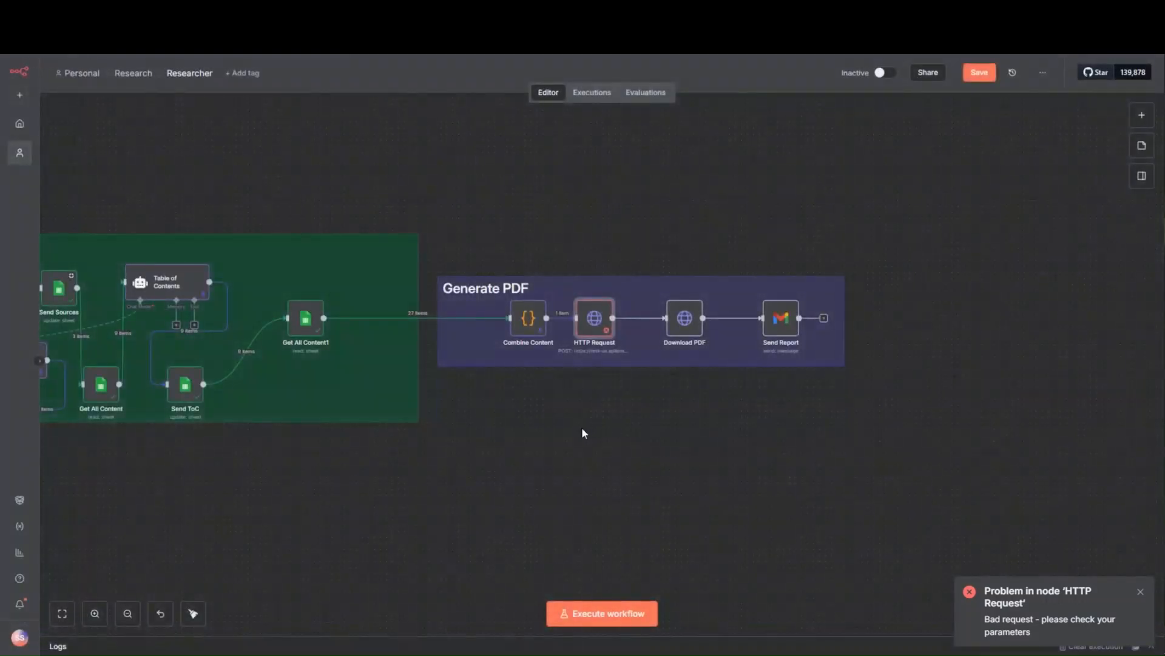
- Run the HTTP Request and Download PDF nodes and review the Send Report node's recipient, subject, message and attachment settings
left_click(579, 293)
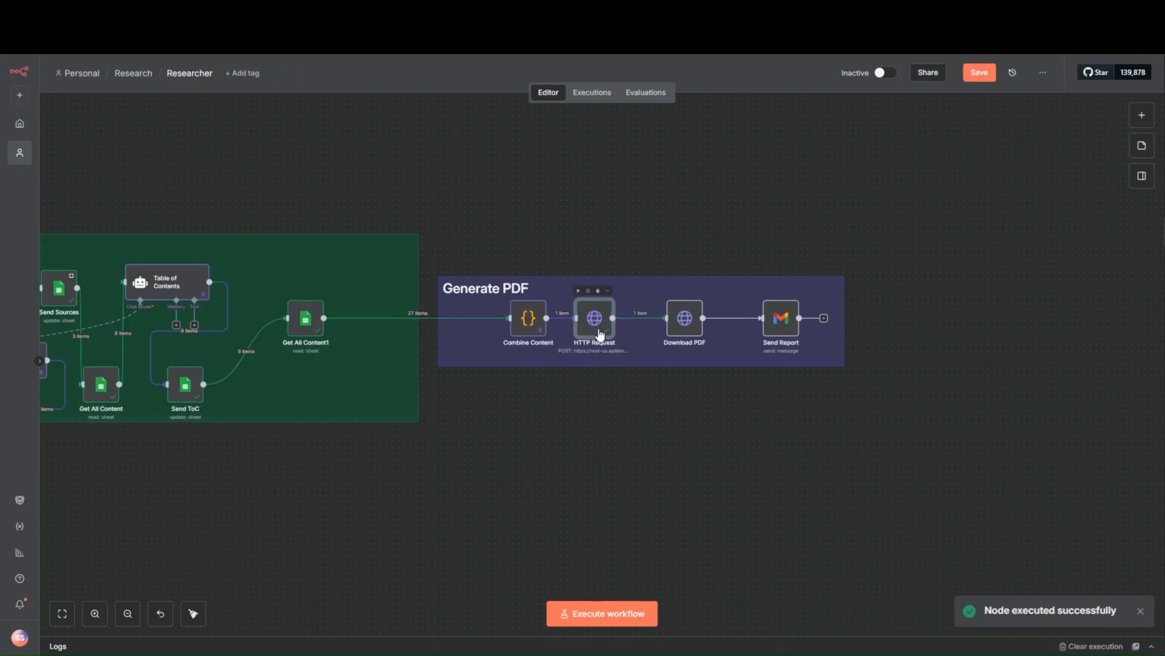
mouse_move(680, 322)
left_click(668, 290)
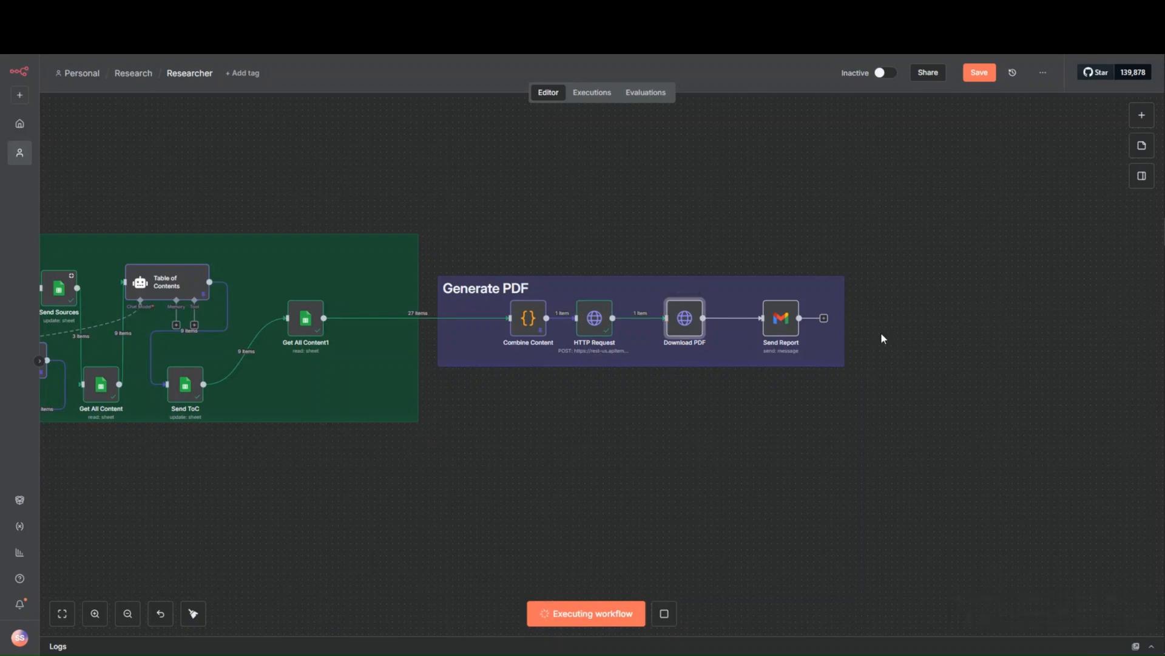
double_click(774, 335)
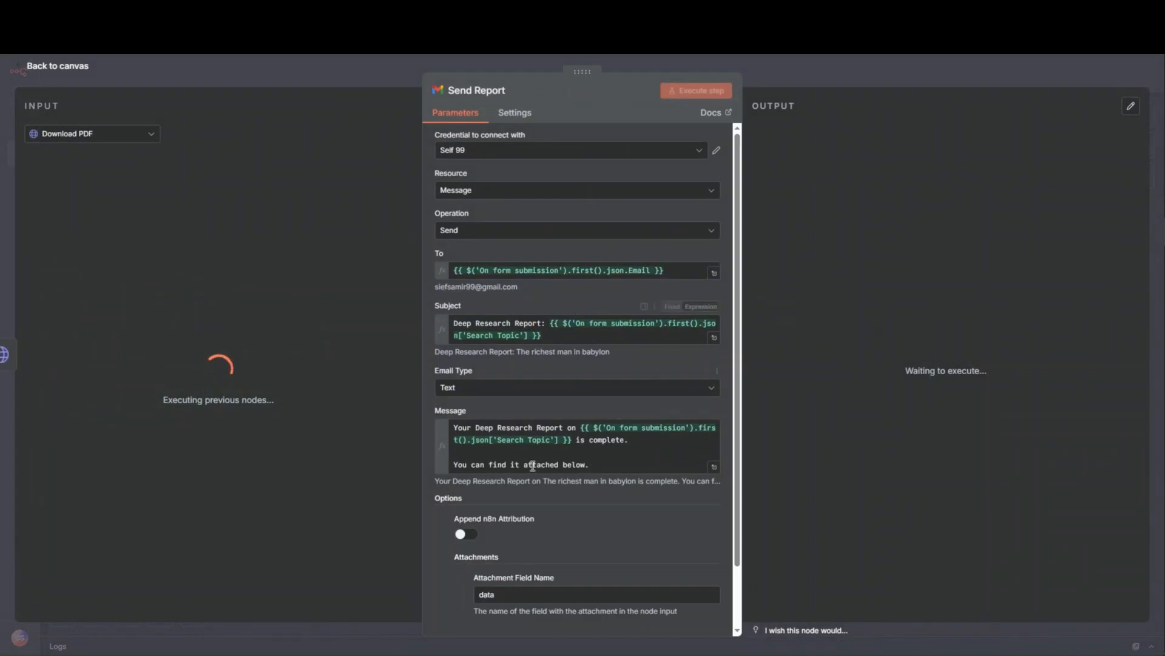
left_click(766, 76)
- Download the generated PDF from the Download PDF node's binary output and open it in the browser
left_click(687, 328)
double_click(688, 330)
left_click(842, 306)
left_click(971, 82)
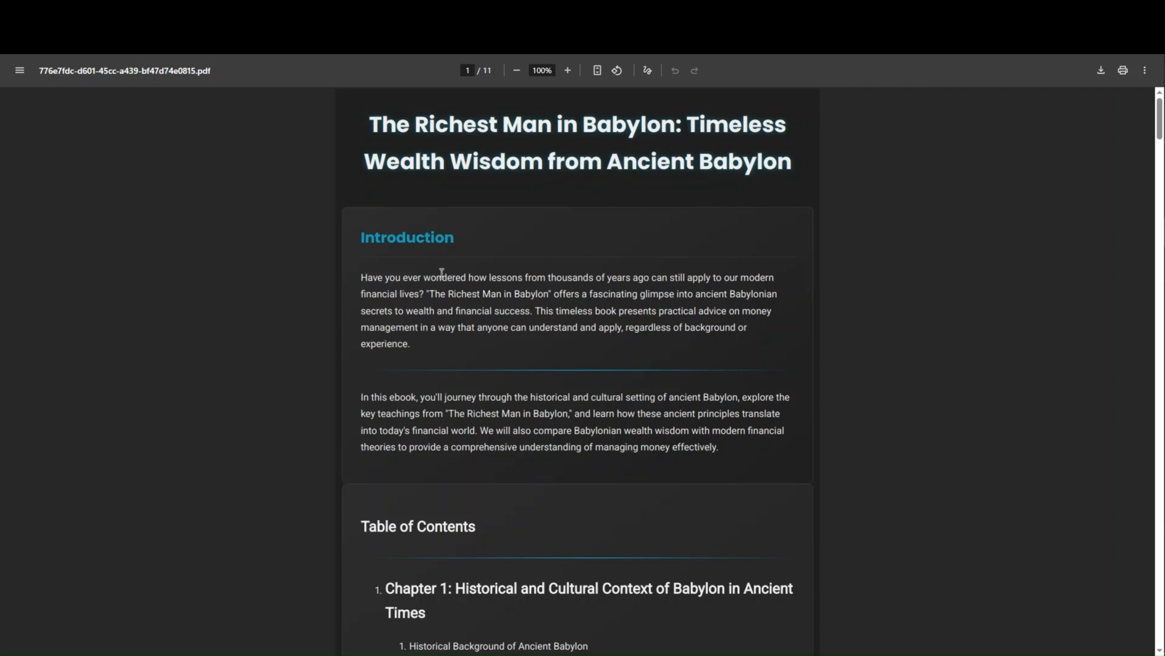
- Review the generated PDF's title, introduction and table of contents covering all five chapters
scroll(440, 458, "down", 5)
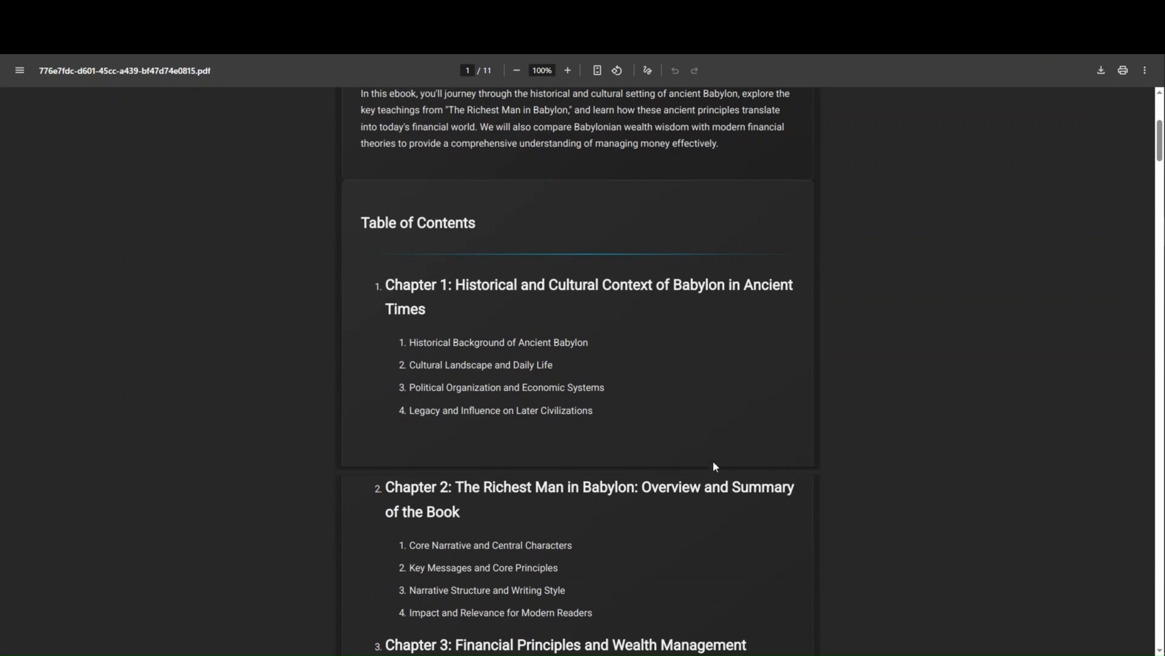
scroll(392, 495, "down", 4)
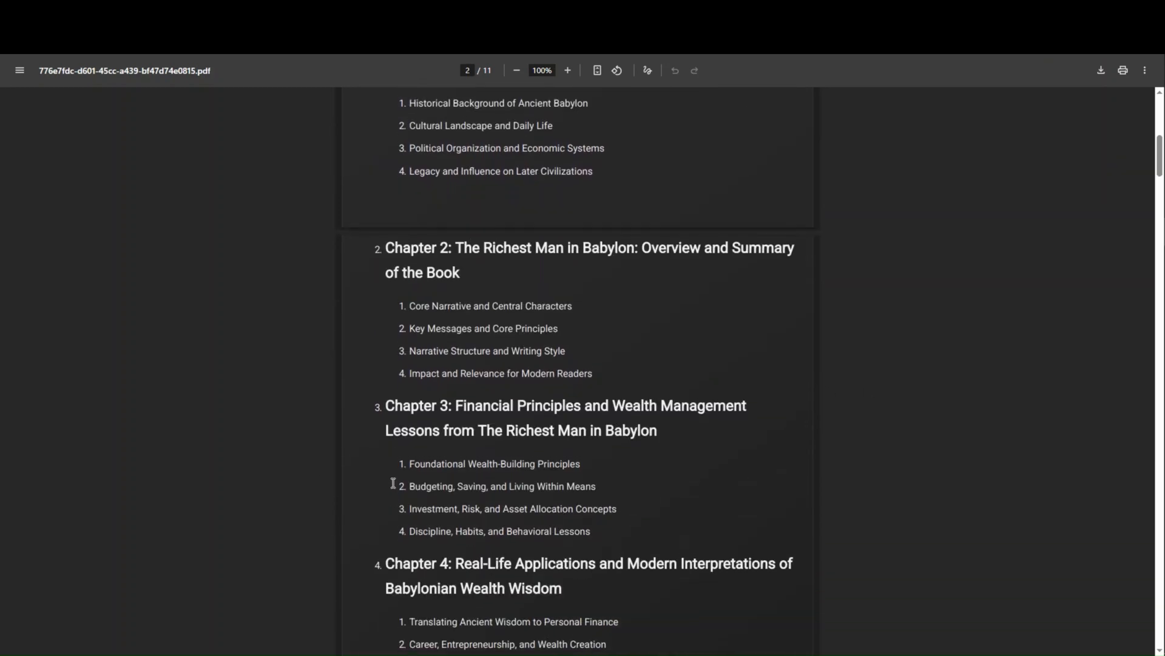
scroll(392, 485, "up", 5)
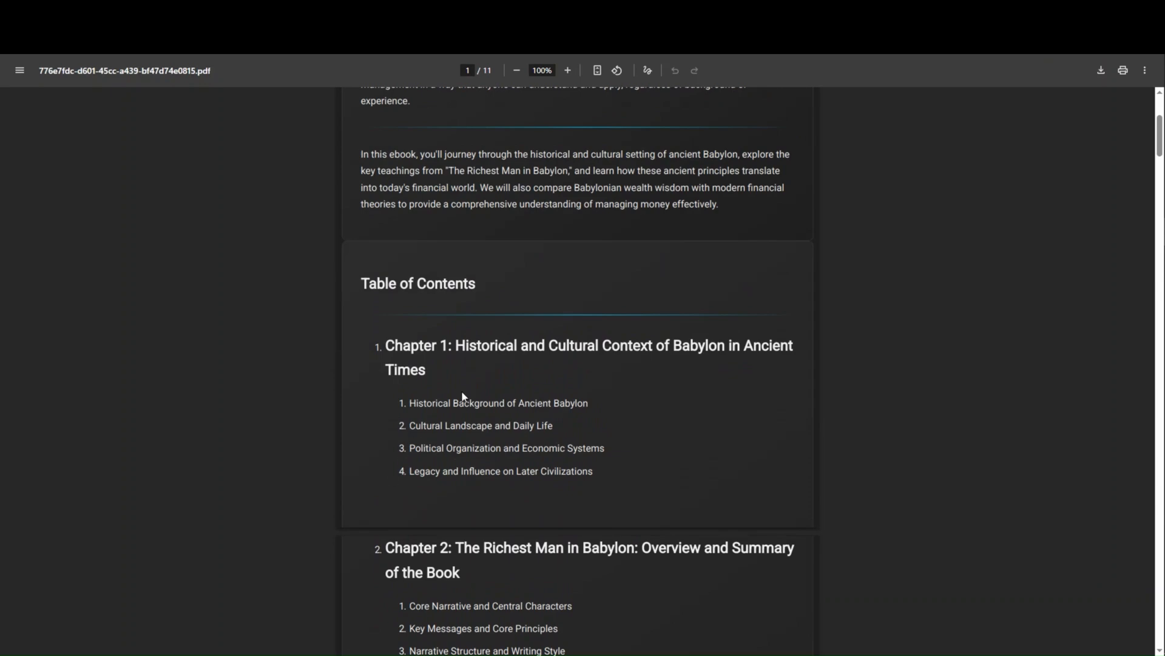
scroll(489, 388, "up", 4)
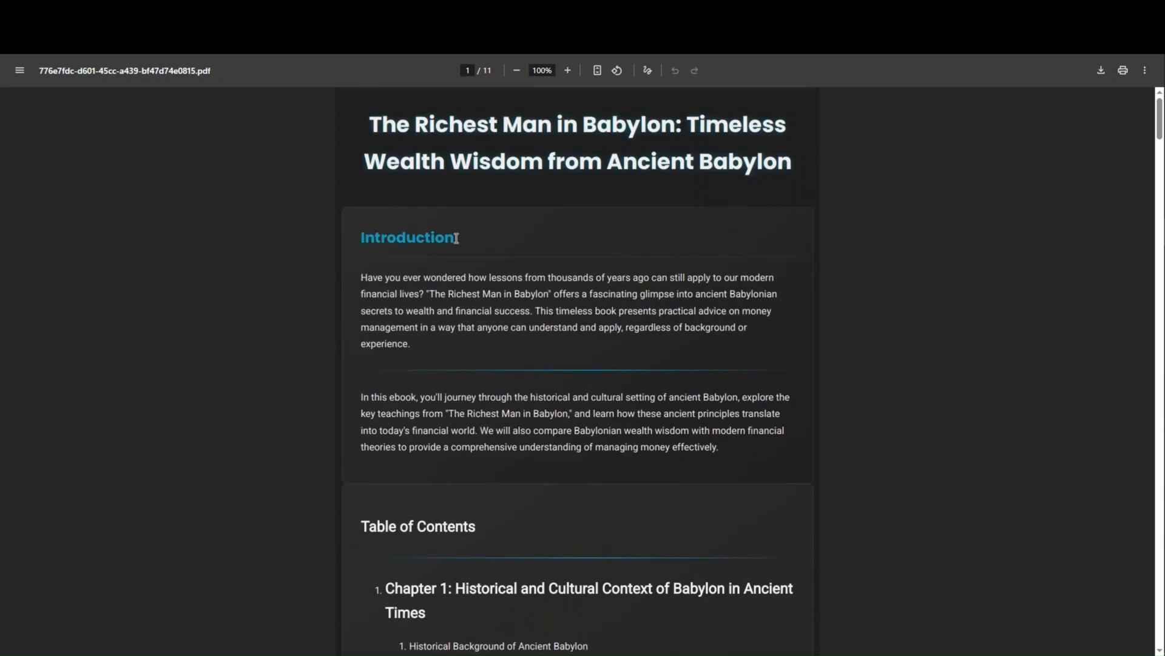
scroll(486, 400, "down", 3)
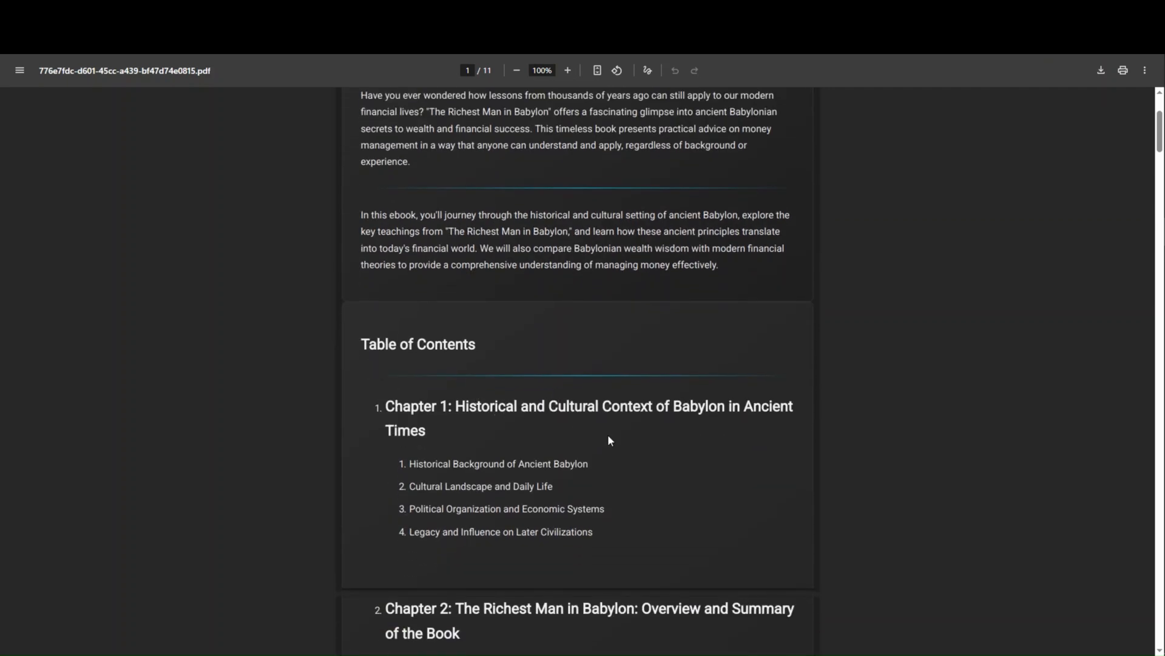
scroll(522, 358, "down", 3)
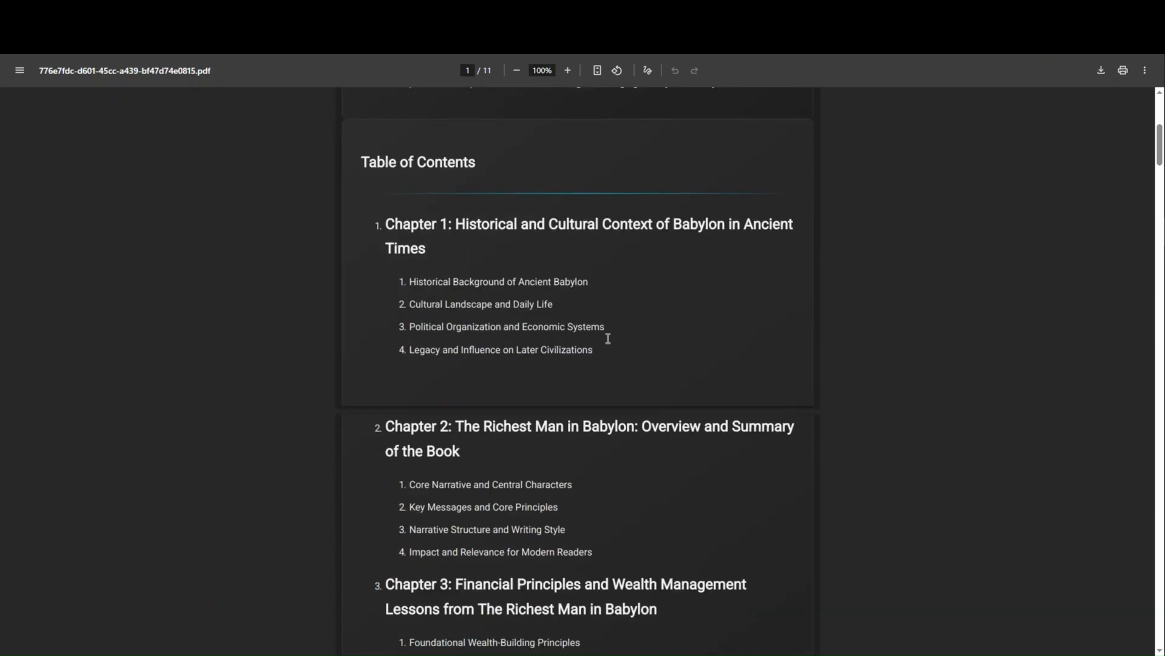
scroll(524, 433, "down", 3)
scroll(522, 437, "down", 7)
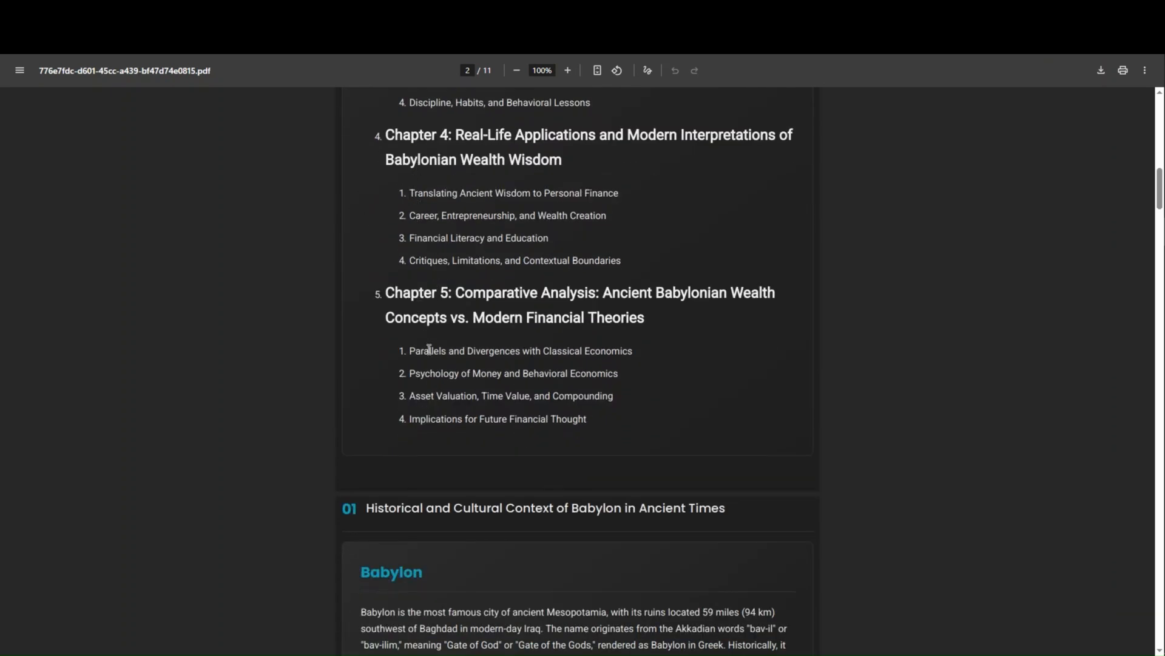
- Review the PDF's first chapter on Babylon's historical context and follow its first source citation
scroll(408, 405, "down", 3)
scroll(401, 415, "down", 4)
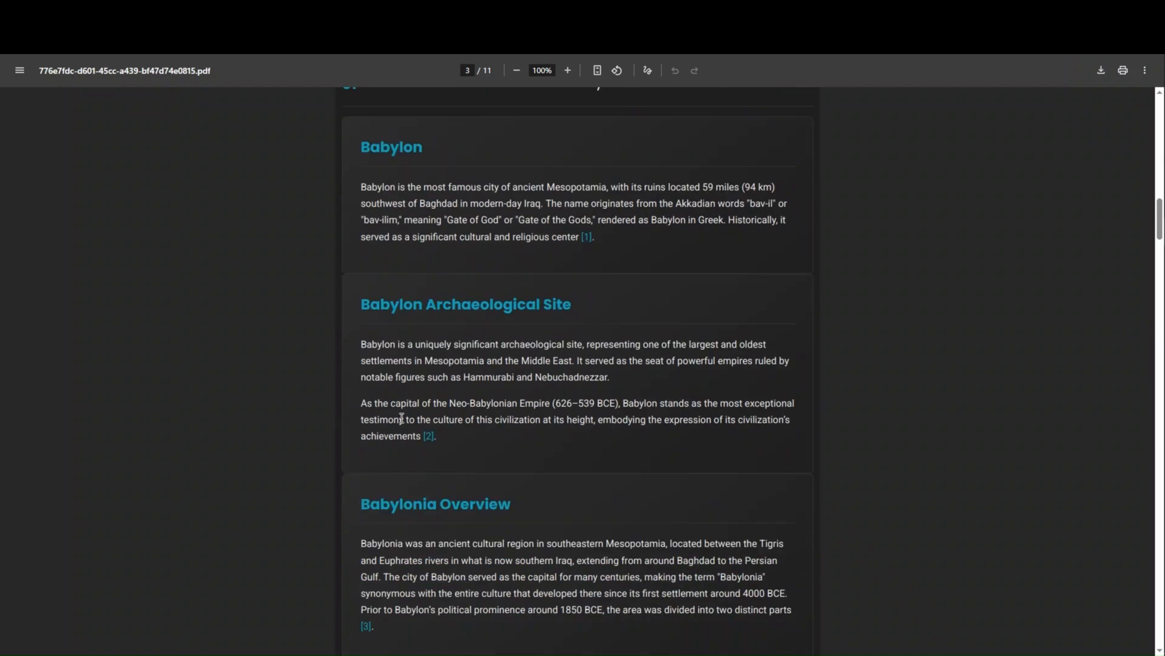
left_click(586, 237)
scroll(497, 413, "down", 4)
scroll(497, 412, "down", 15)
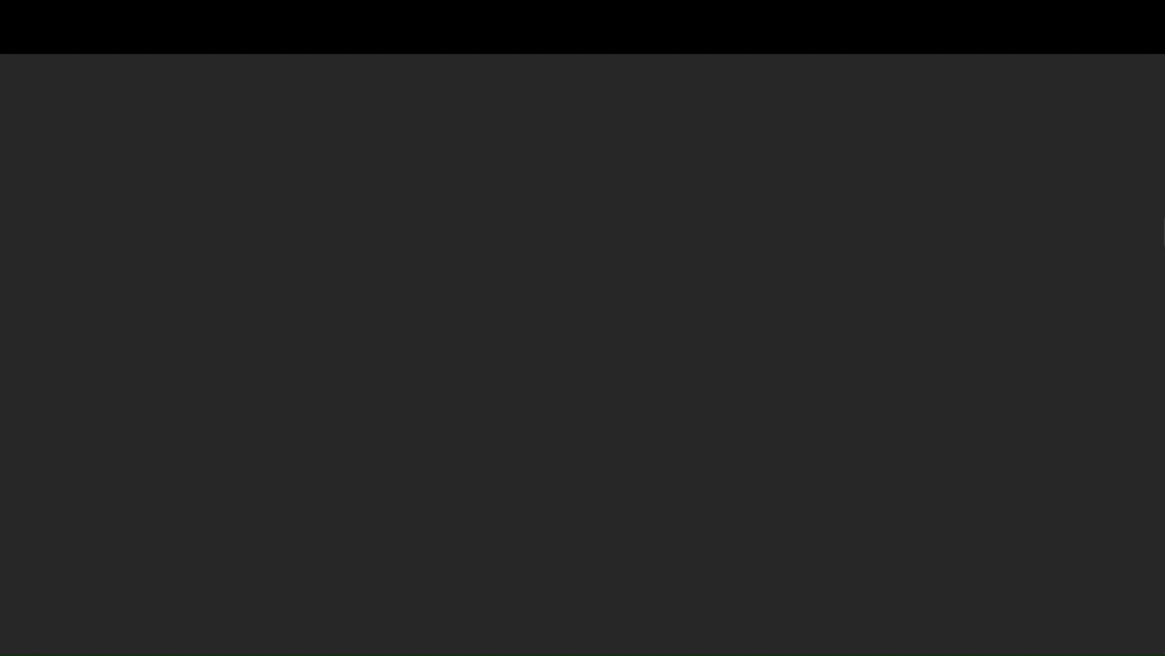
scroll(620, 337, "down", 2)
scroll(620, 337, "down", 20)
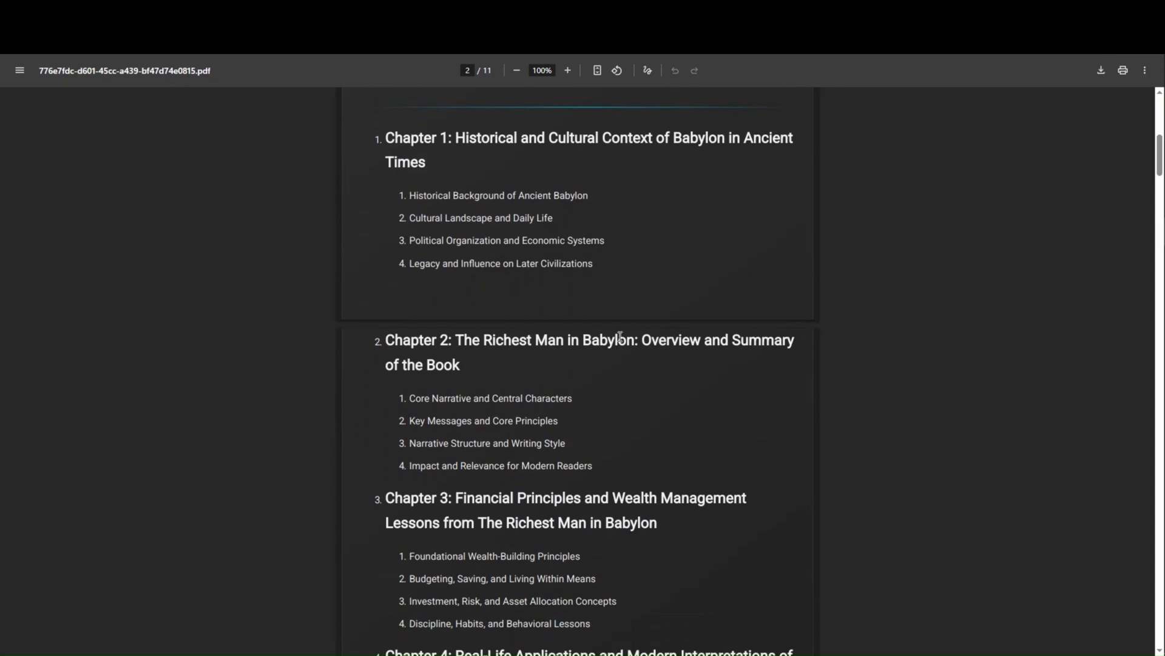
- Review chapters 2 to 5 of the PDF with their images and citations, and return to the Download PDF node
scroll(621, 337, "down", 12)
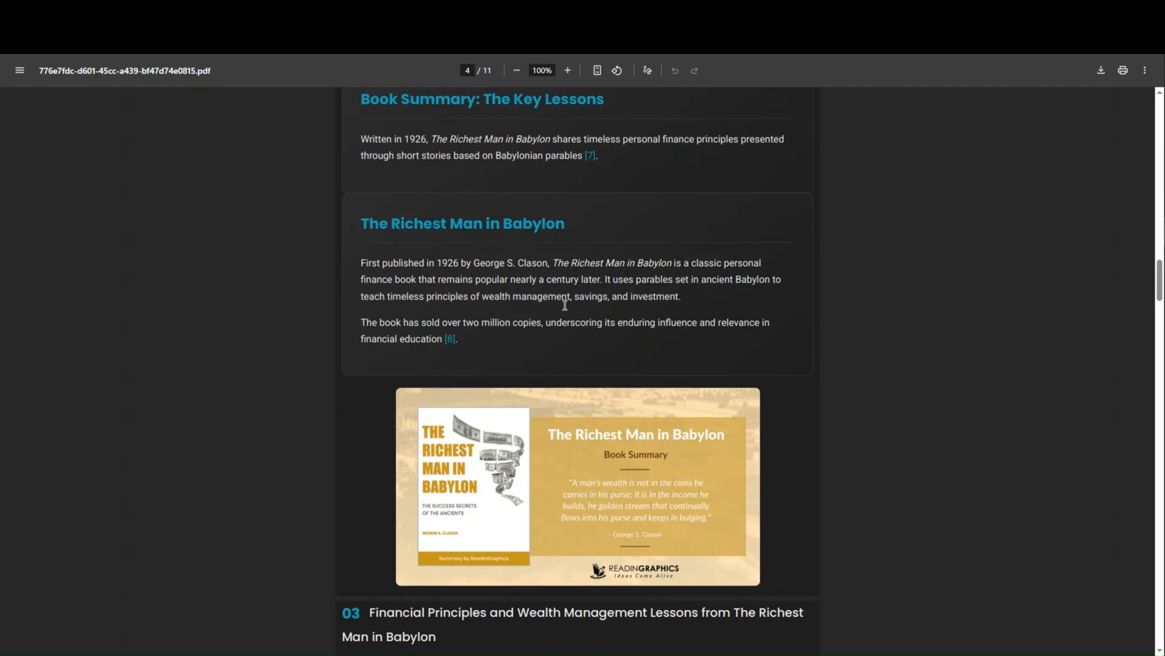
scroll(559, 326, "down", 8)
scroll(555, 329, "down", 15)
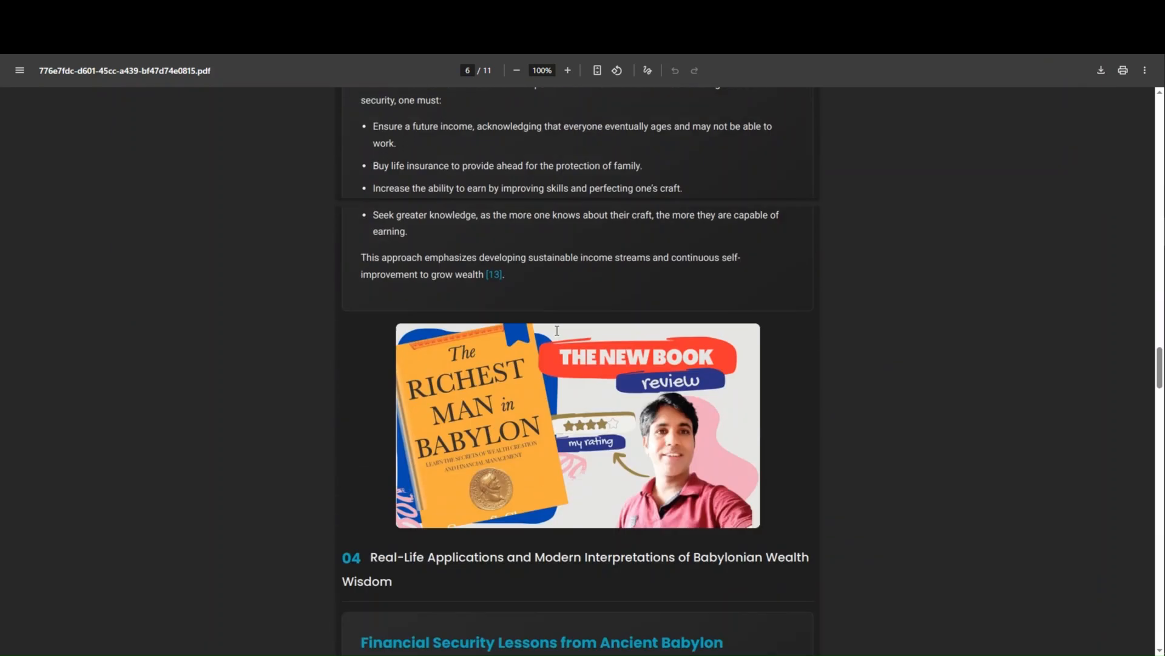
scroll(510, 421, "down", 20)
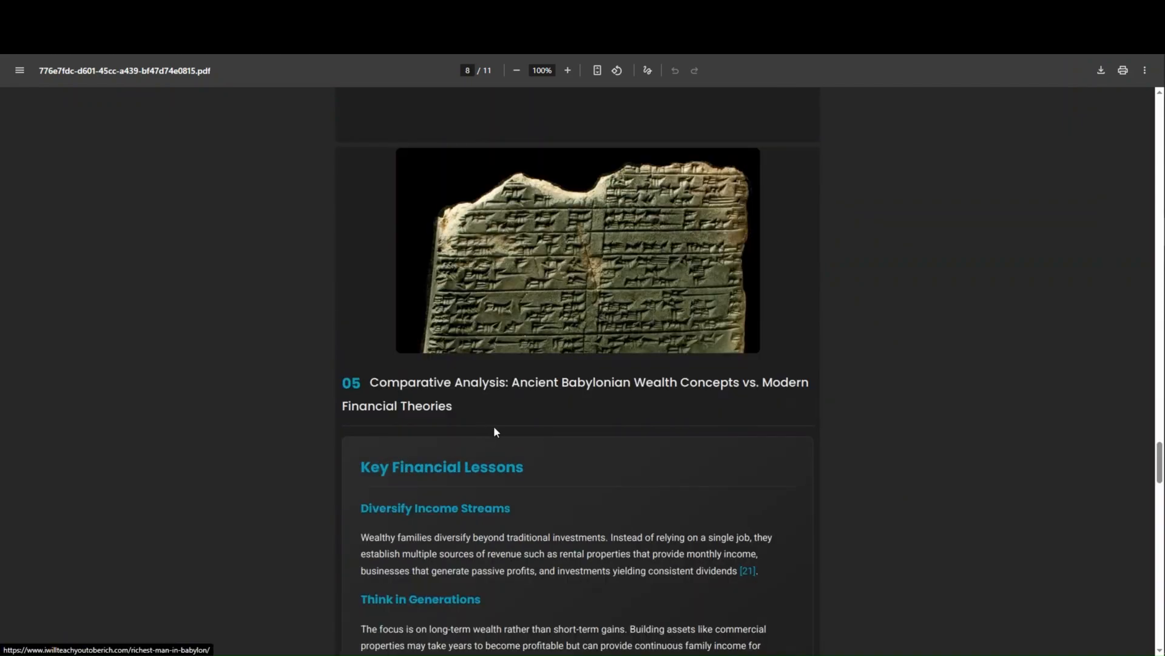
scroll(489, 275, "up", 5)
scroll(486, 271, "up", 20)
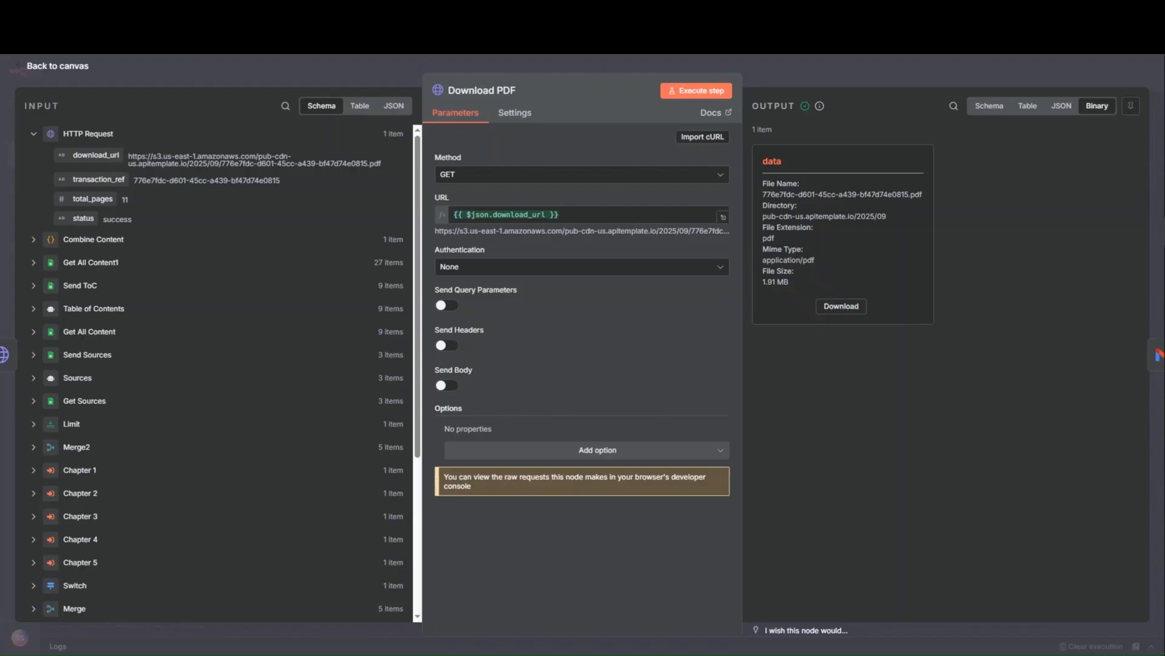
- In the Chapter 3 workflow's Tavily2 JSON body, try max_results values of 6 and 10, and restore it to 3
left_click(276, 75)
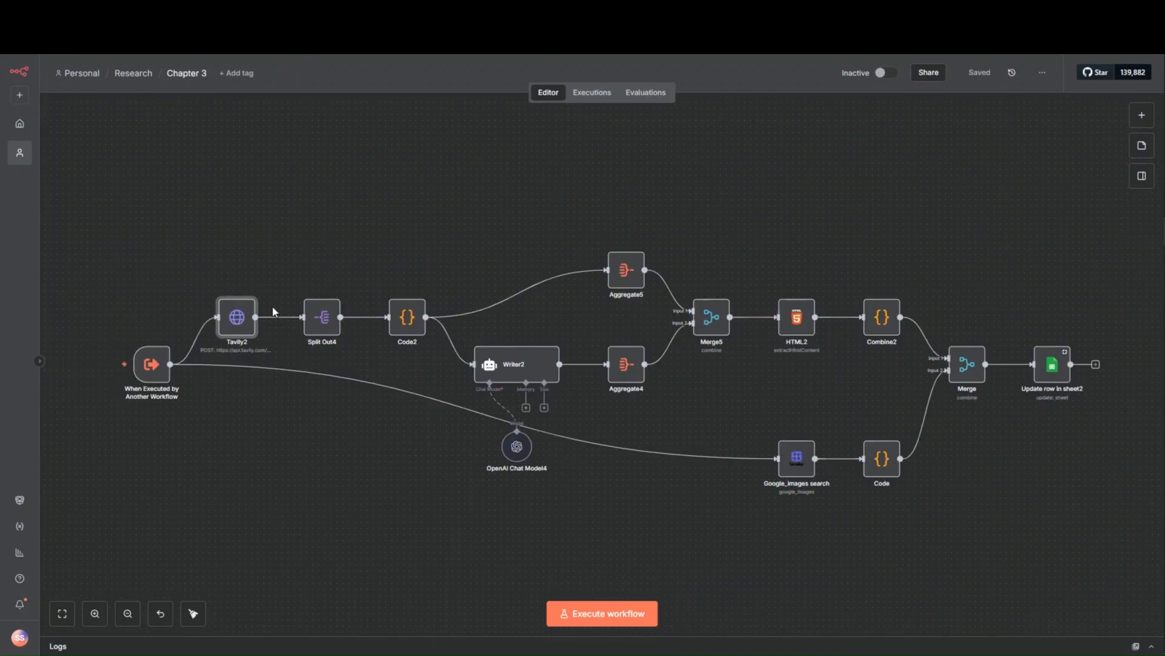
double_click(238, 319)
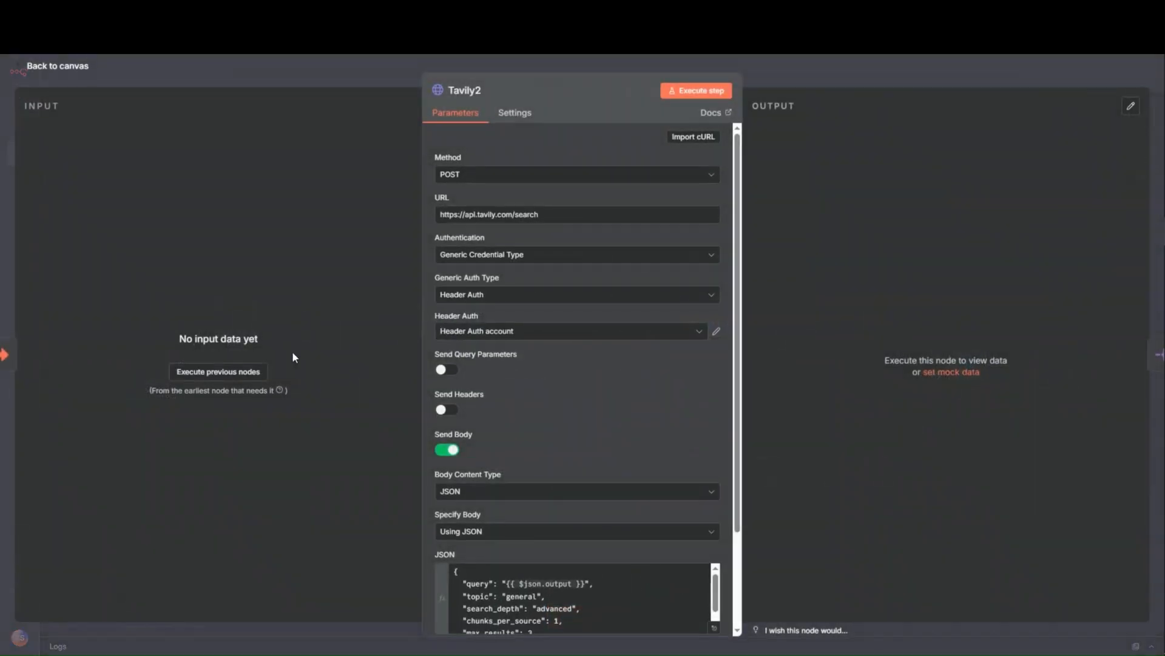
scroll(607, 511, "down", 3)
left_click(714, 508)
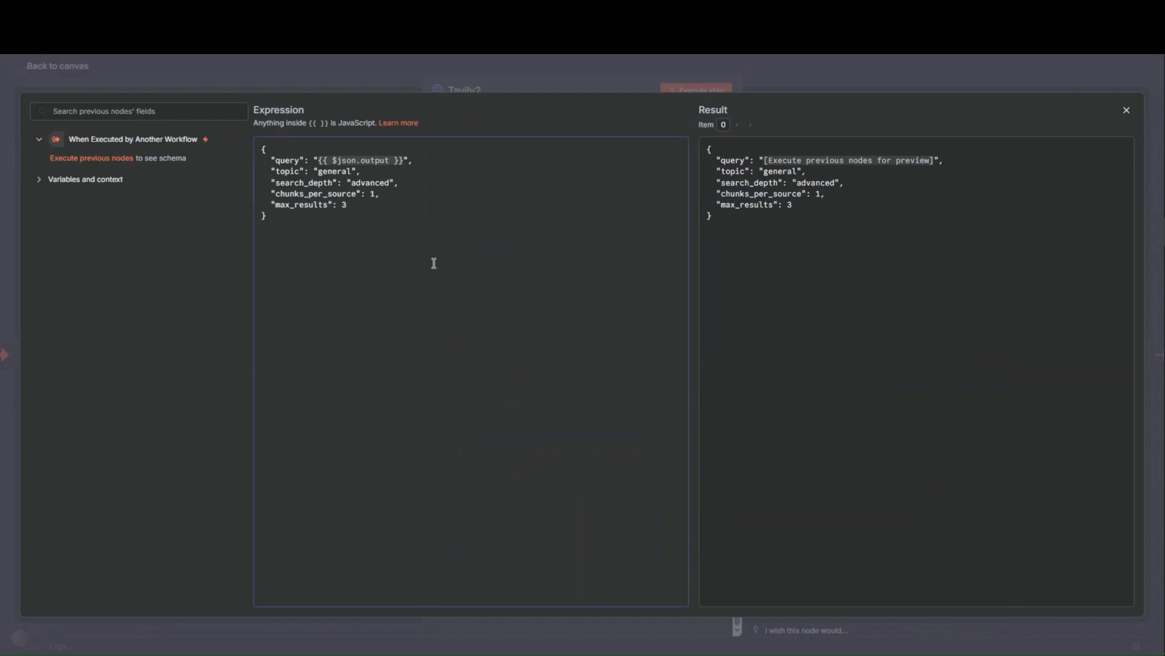
key("BackSpace")
type("6")
key("BackSpace")
type("10")
type("3")
left_click(364, 58)
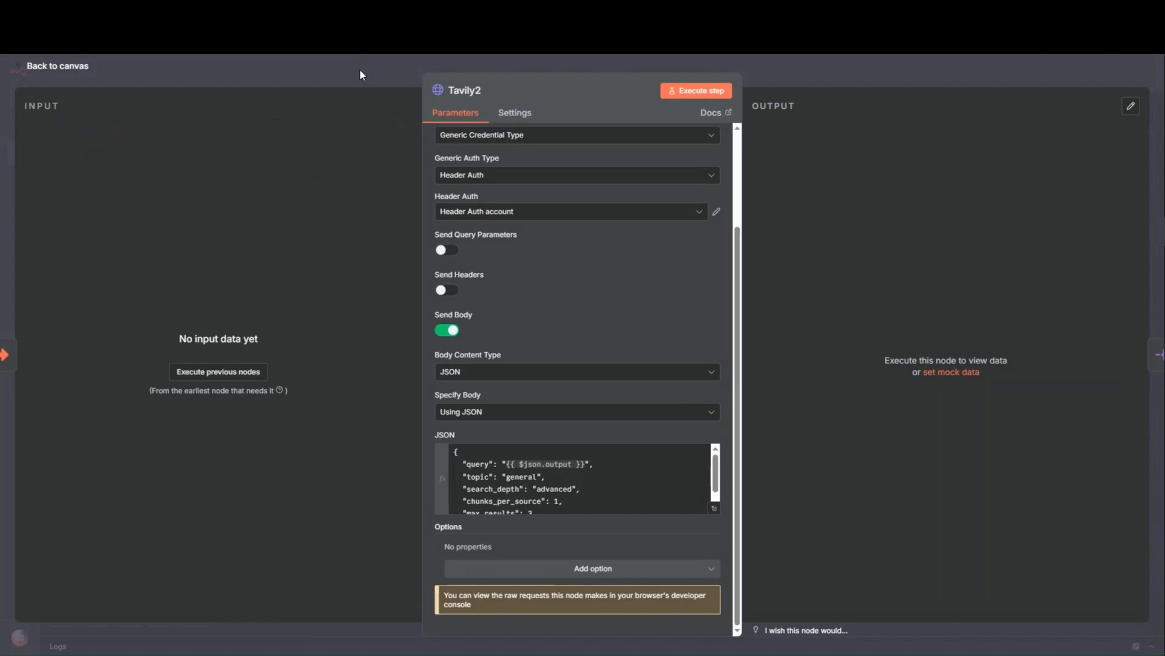
left_click(354, 74)
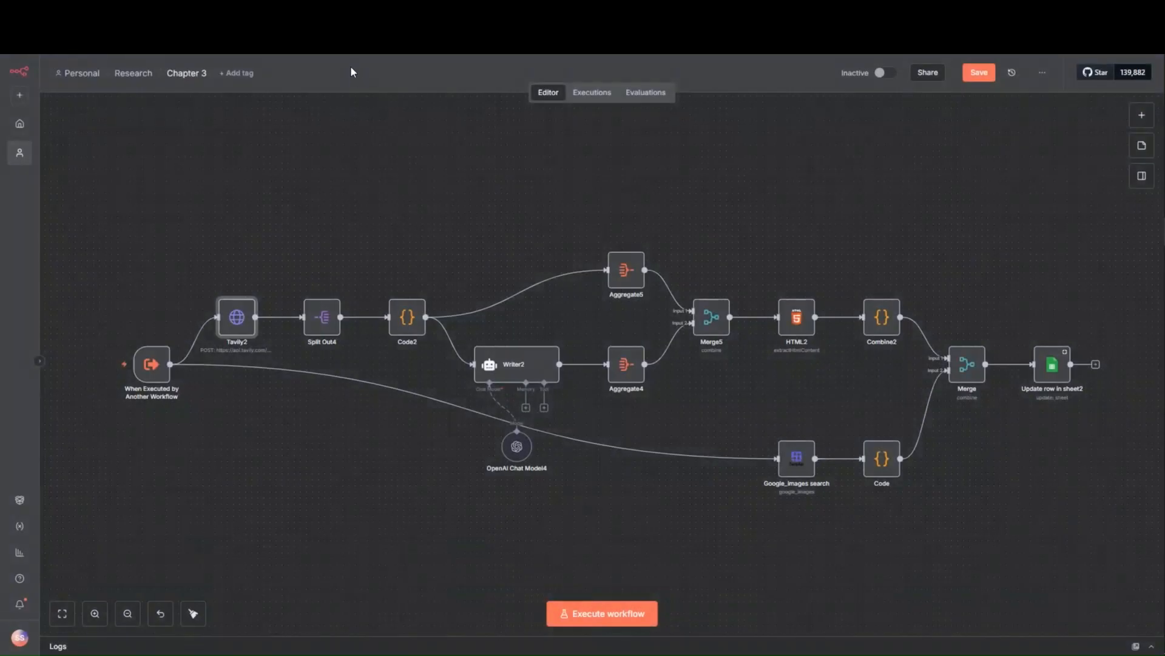
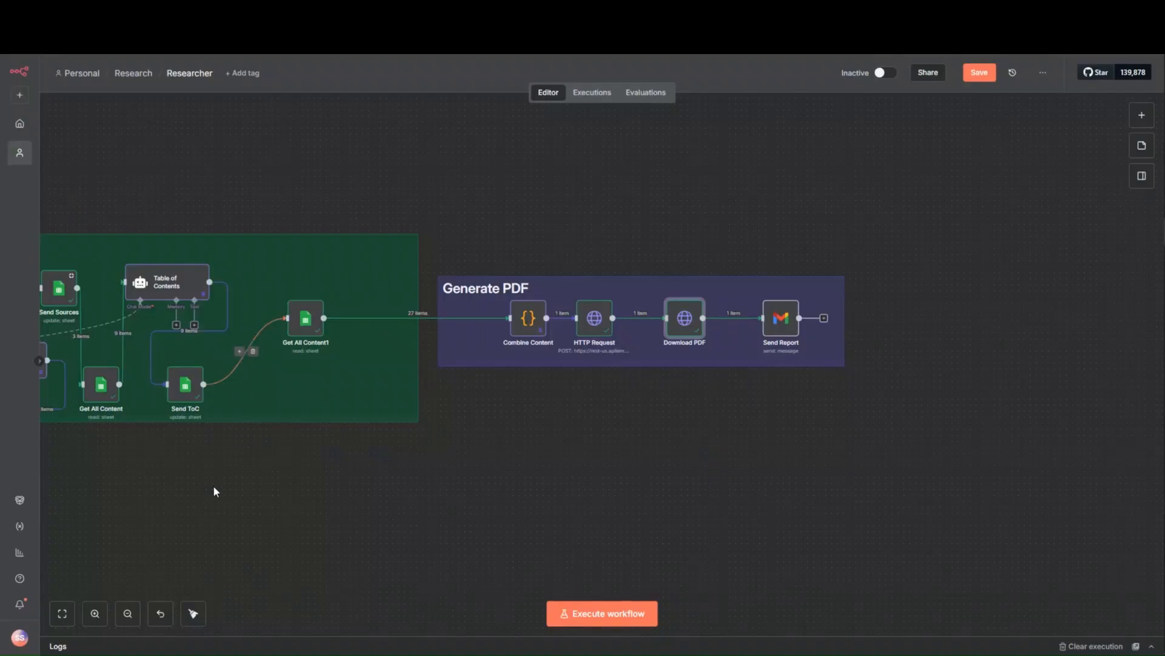
- Look over the Researcher workflow's chapter and Finalize Content sections, and review the Tavily2 request settings in the Chapter 3 workflow
scroll(213, 486, "down", 2)
left_click_drag(213, 484, 528, 432)
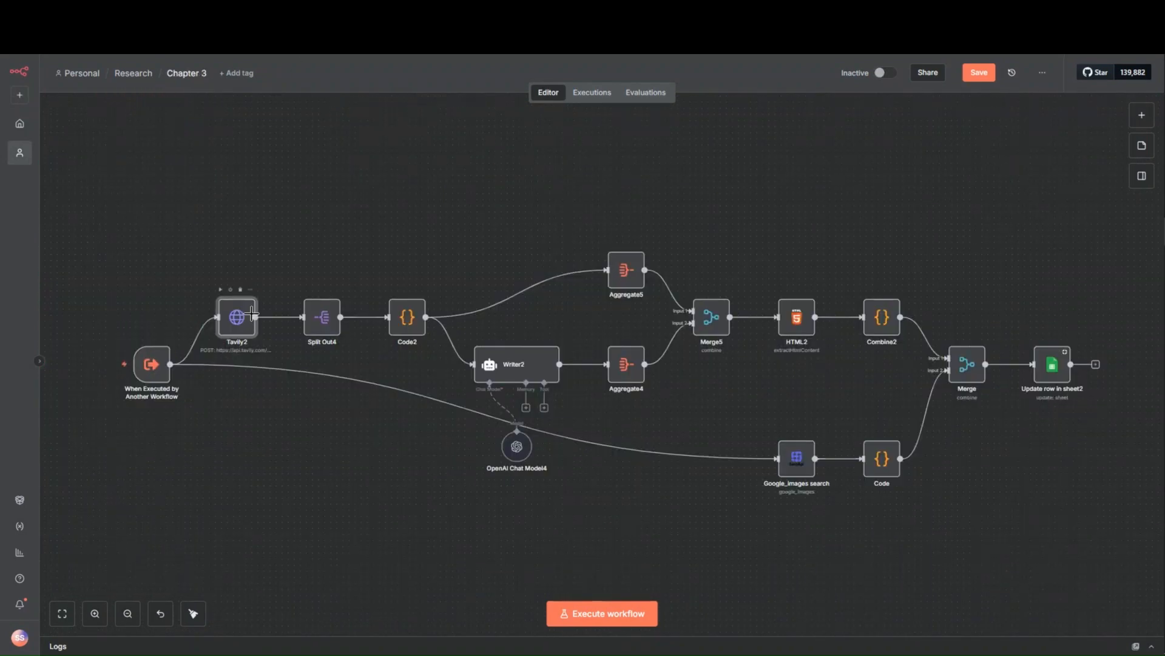
double_click(252, 313)
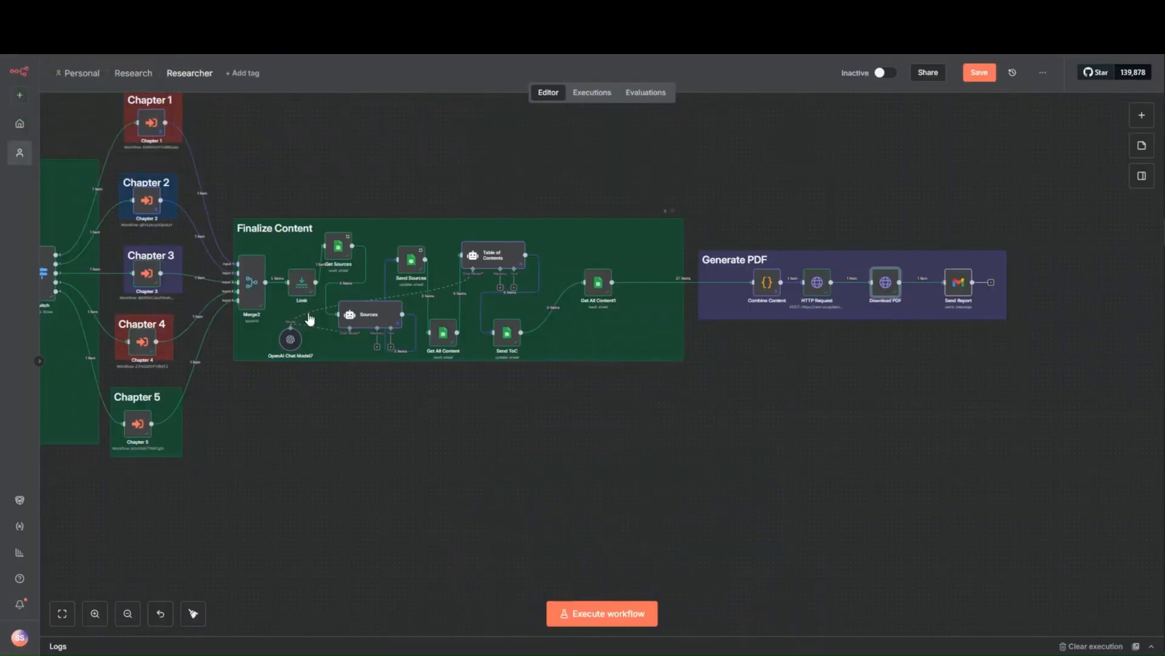
left_click_drag(366, 472, 680, 475)
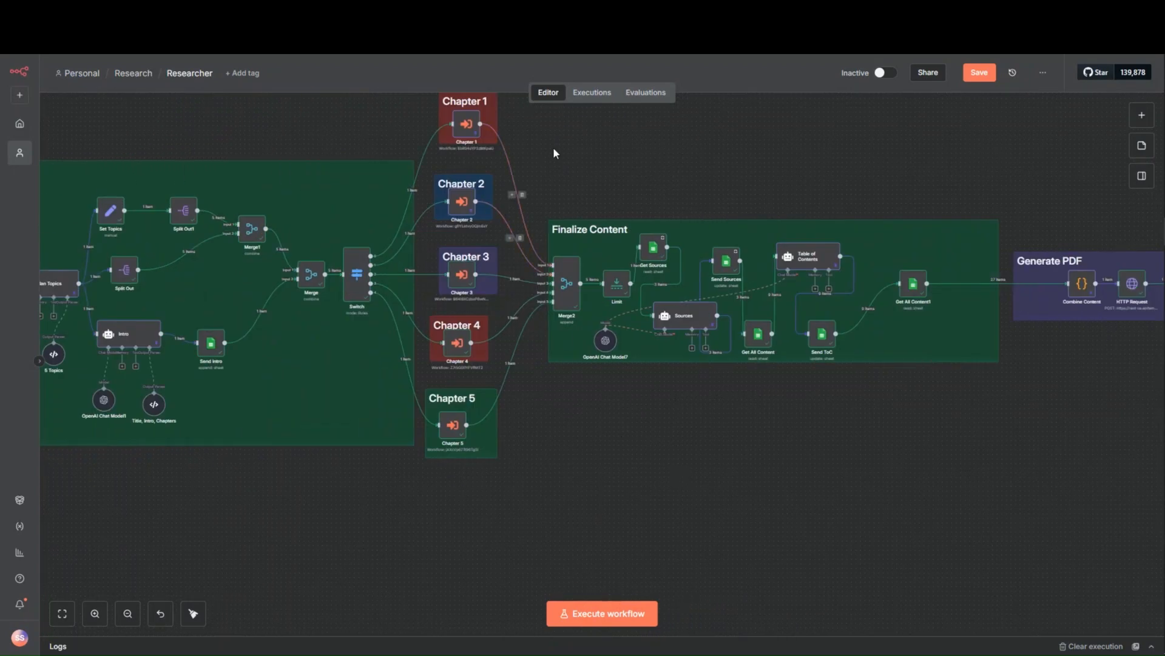
left_click_drag(552, 148, 554, 189)
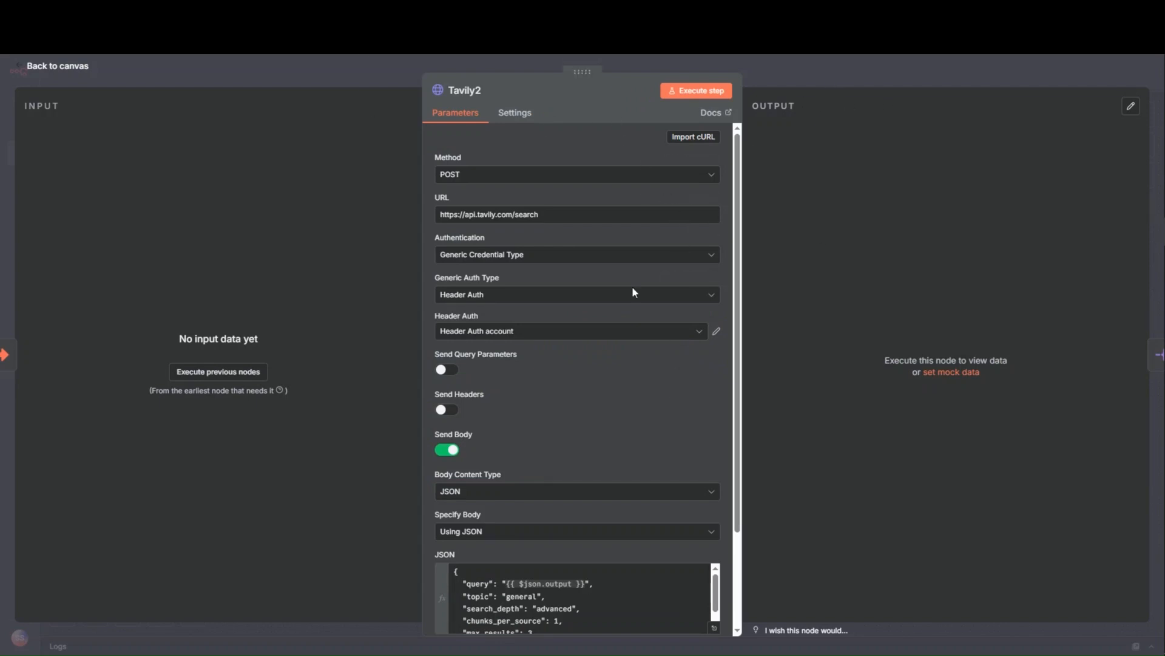
scroll(581, 468, "down", 1)
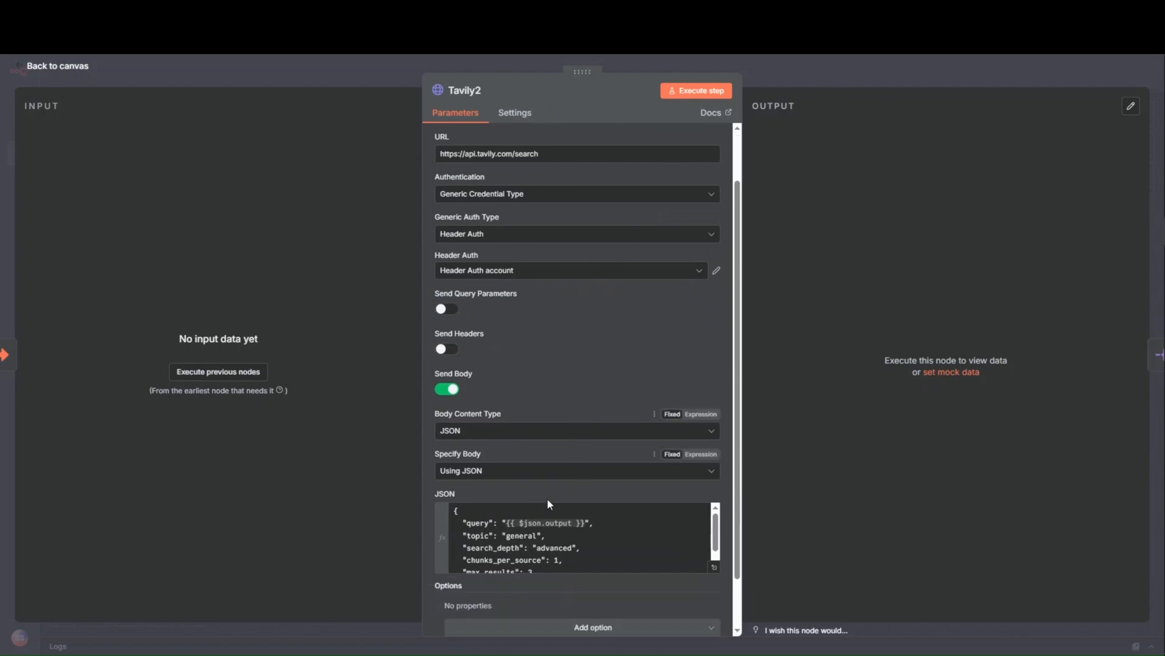
left_click(849, 71)
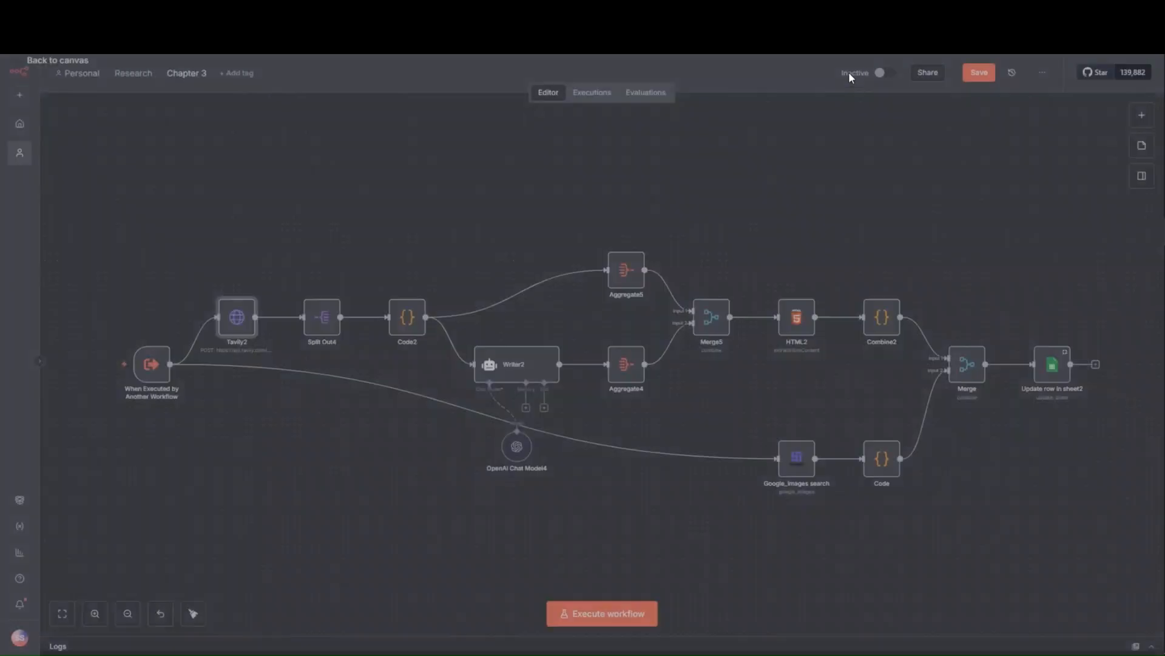
- Check the Split Out4 node and copy the Chapter 3 workflow's Sep 23, 07:51:10 execution data to the editor
double_click(321, 317)
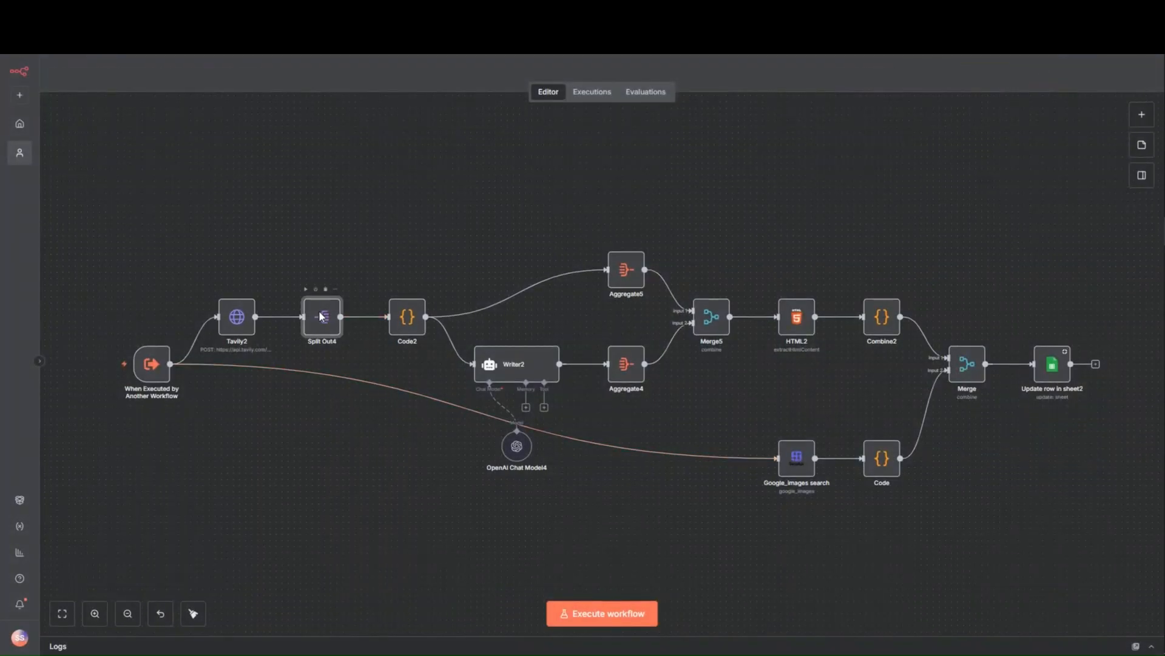
left_click(348, 80)
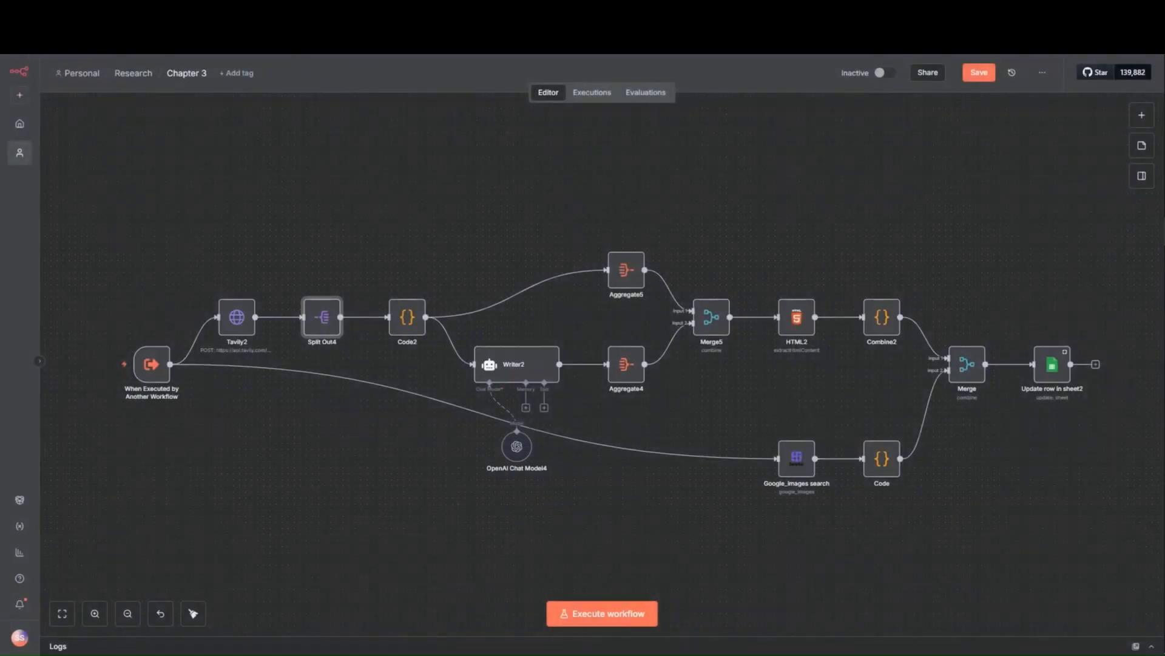
left_click(601, 93)
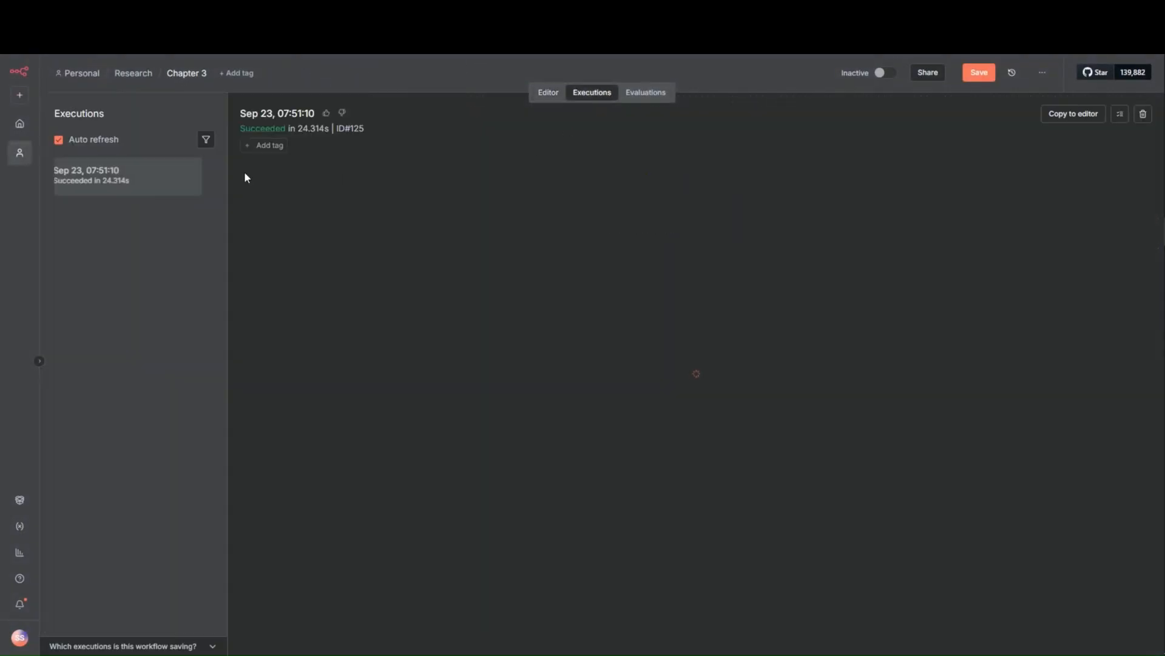
left_click(1066, 115)
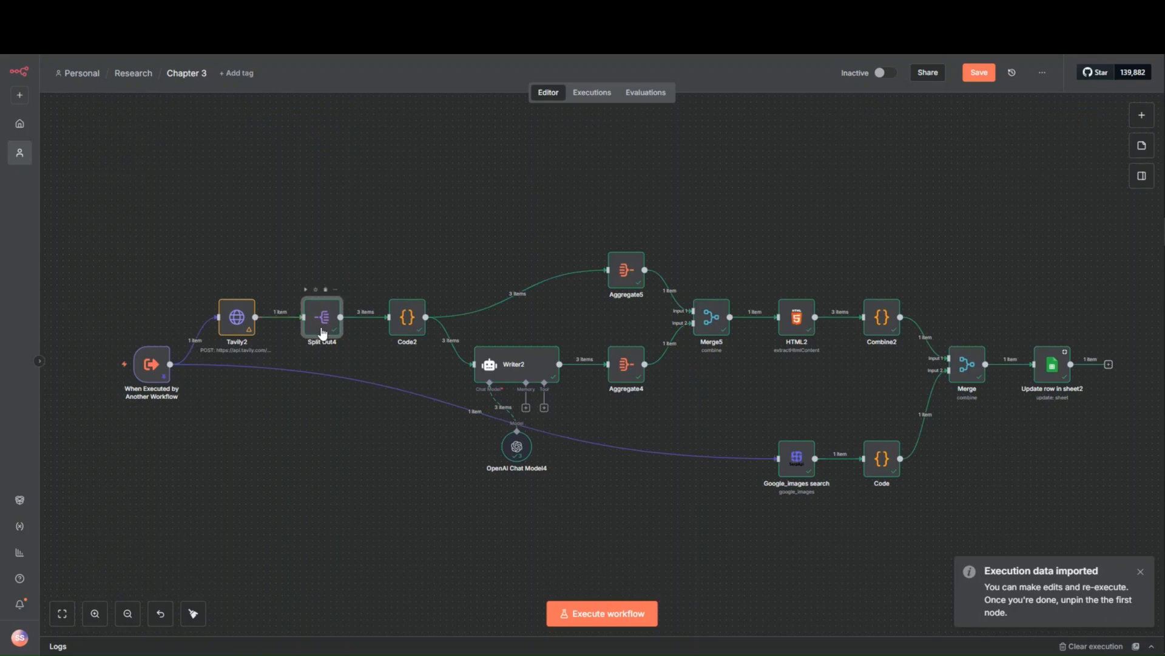
- Review how the Split Out4 node separates the Tavily2 results field into individual items
double_click(323, 321)
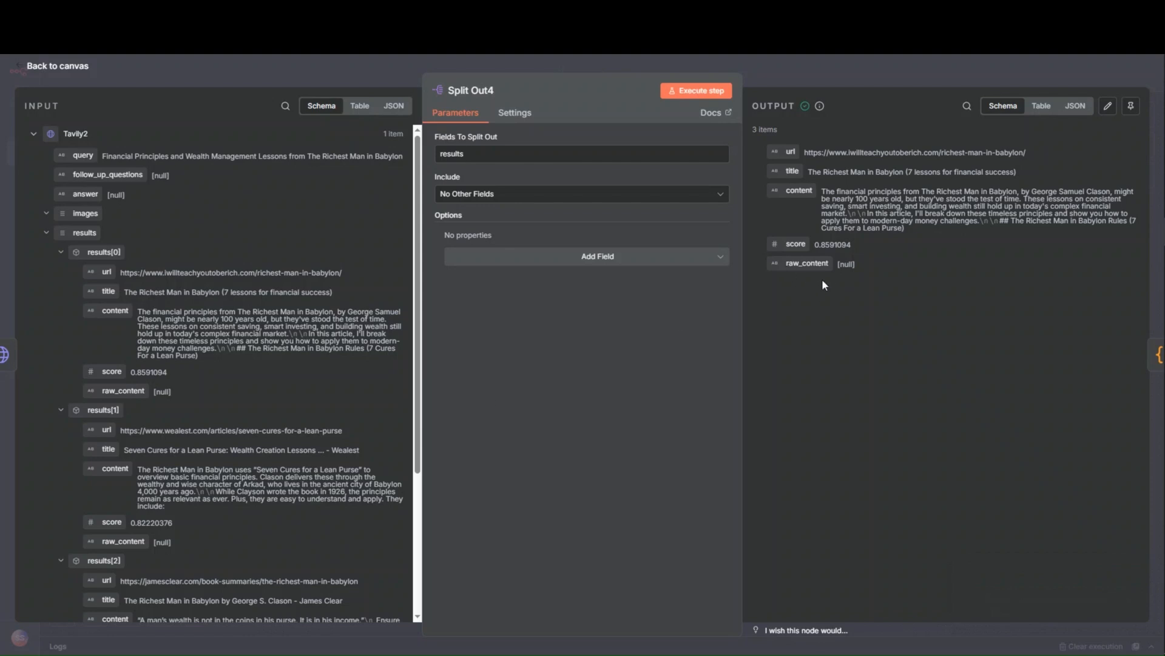
scroll(184, 234, "down", 10)
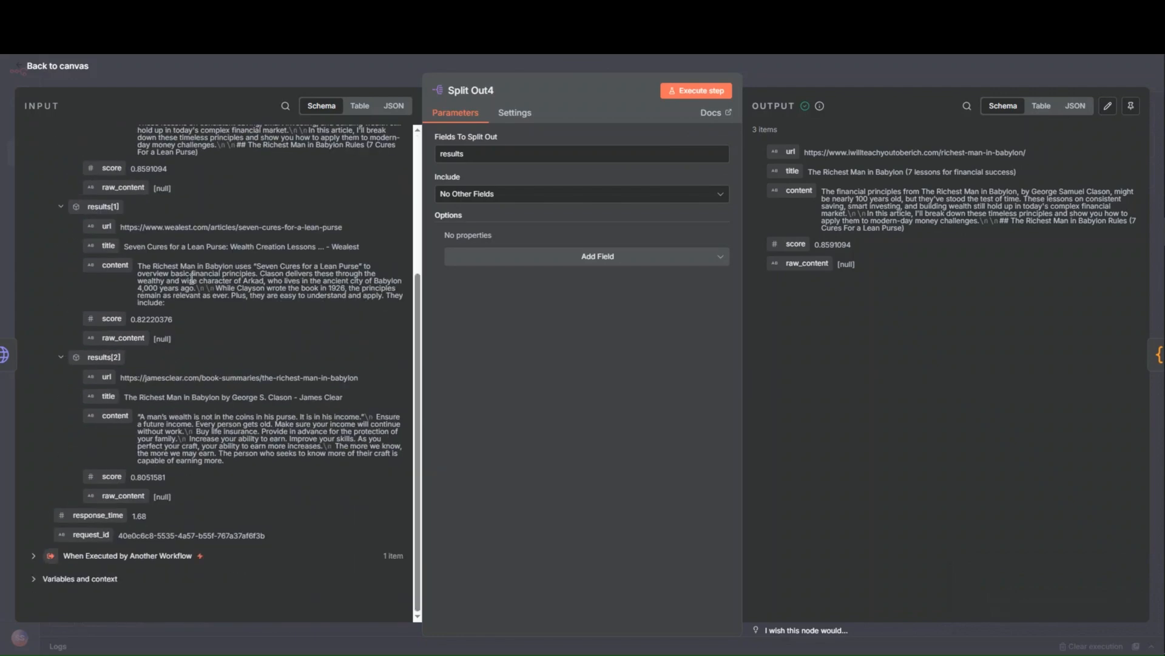
scroll(190, 262, "up", 10)
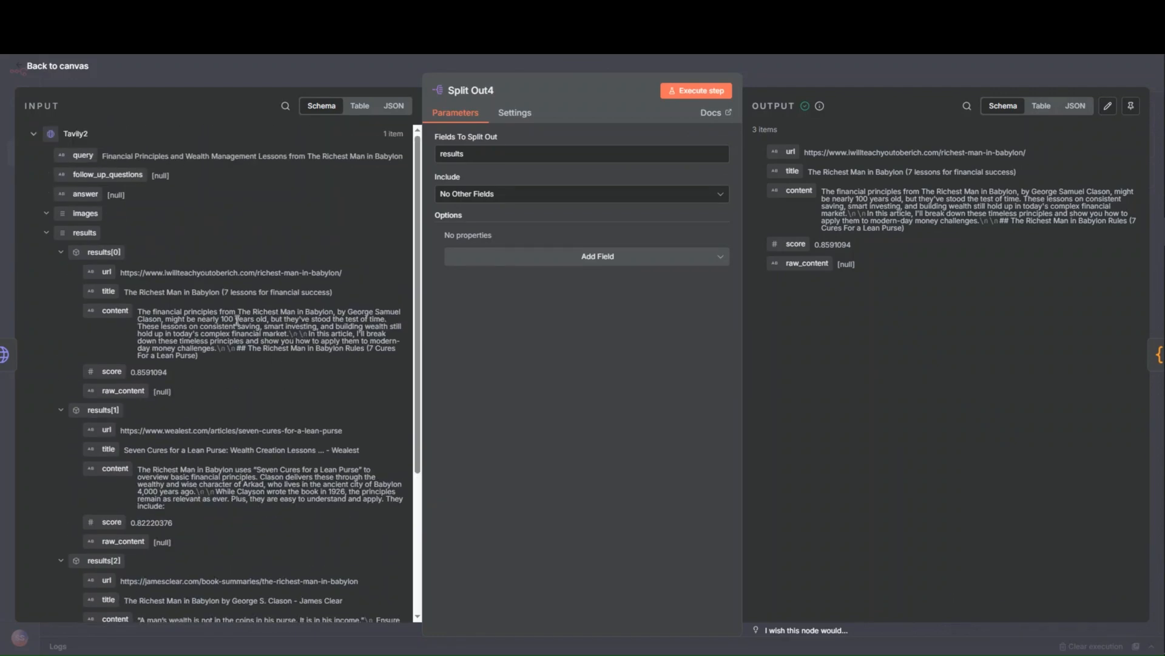
left_click(854, 74)
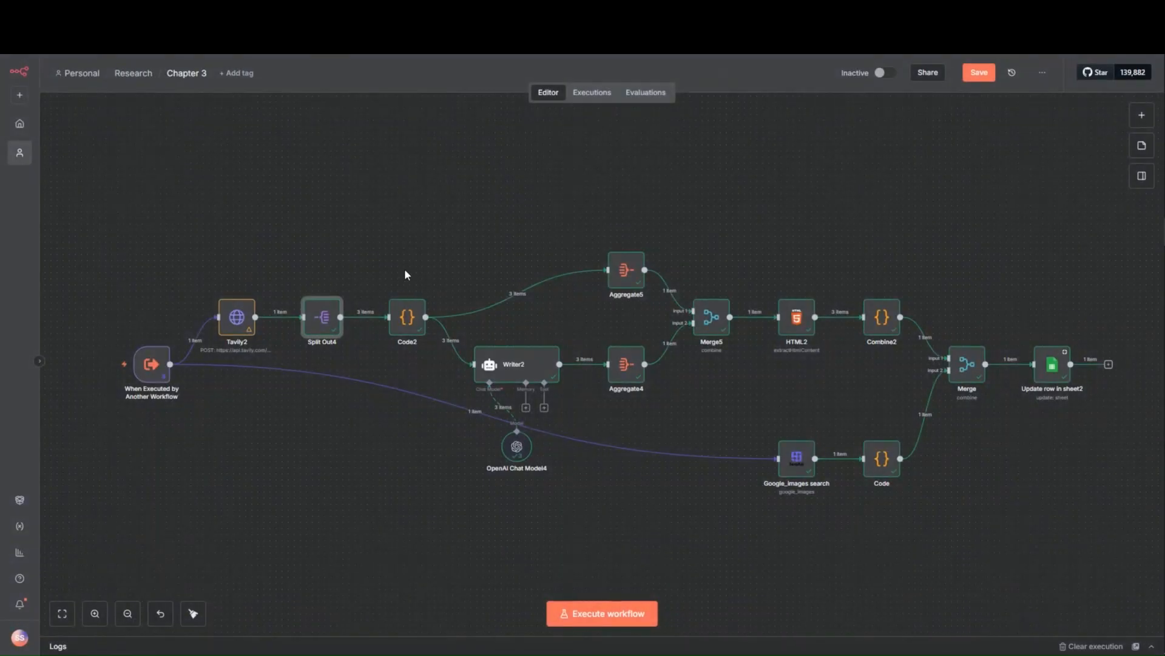
- Review the Code2 node's source-numbering script and follow citation [11] in the PDF's third chapter to its source article
double_click(413, 317)
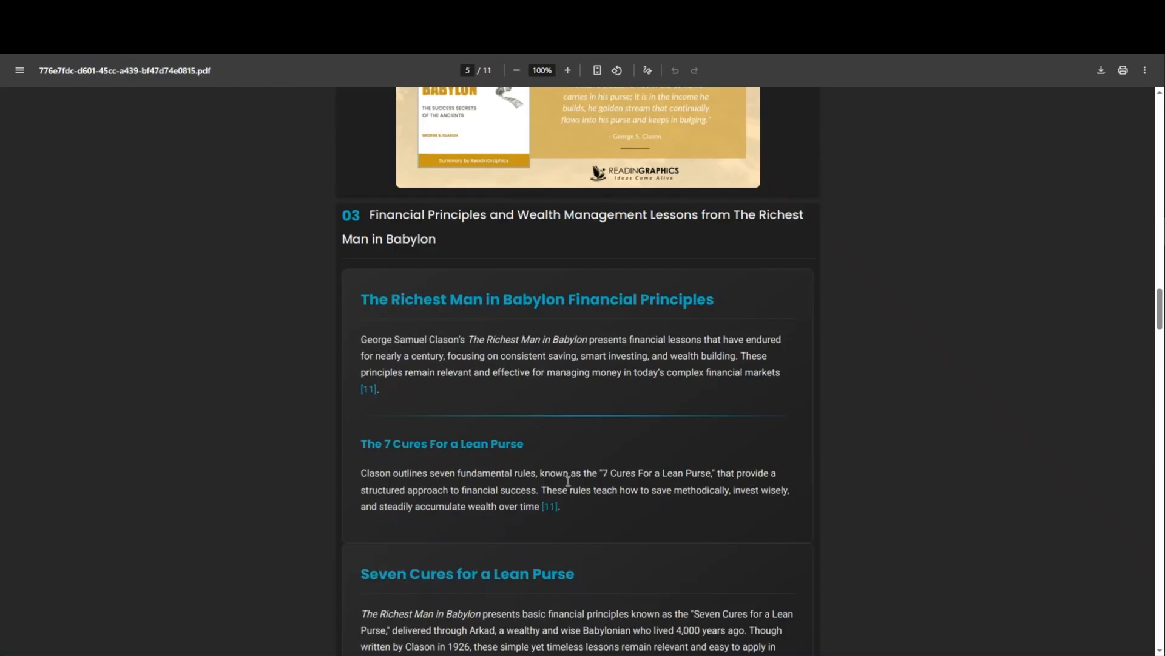
left_click(552, 509)
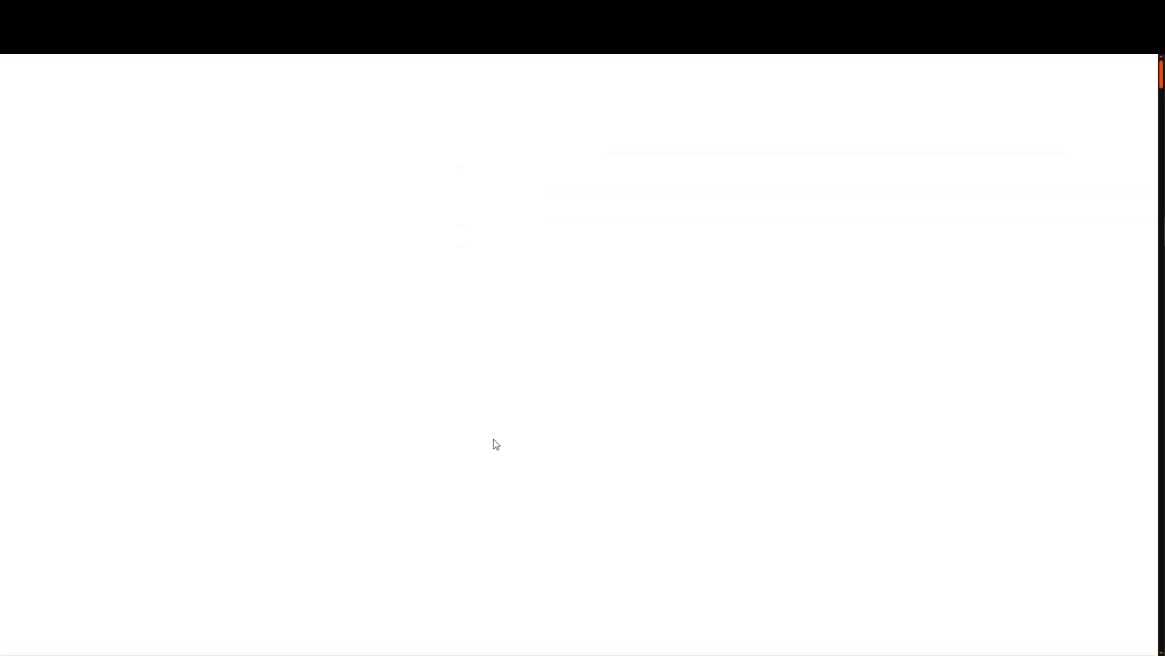
scroll(487, 380, "down", 10)
scroll(487, 380, "down", 7)
scroll(487, 380, "up", 8)
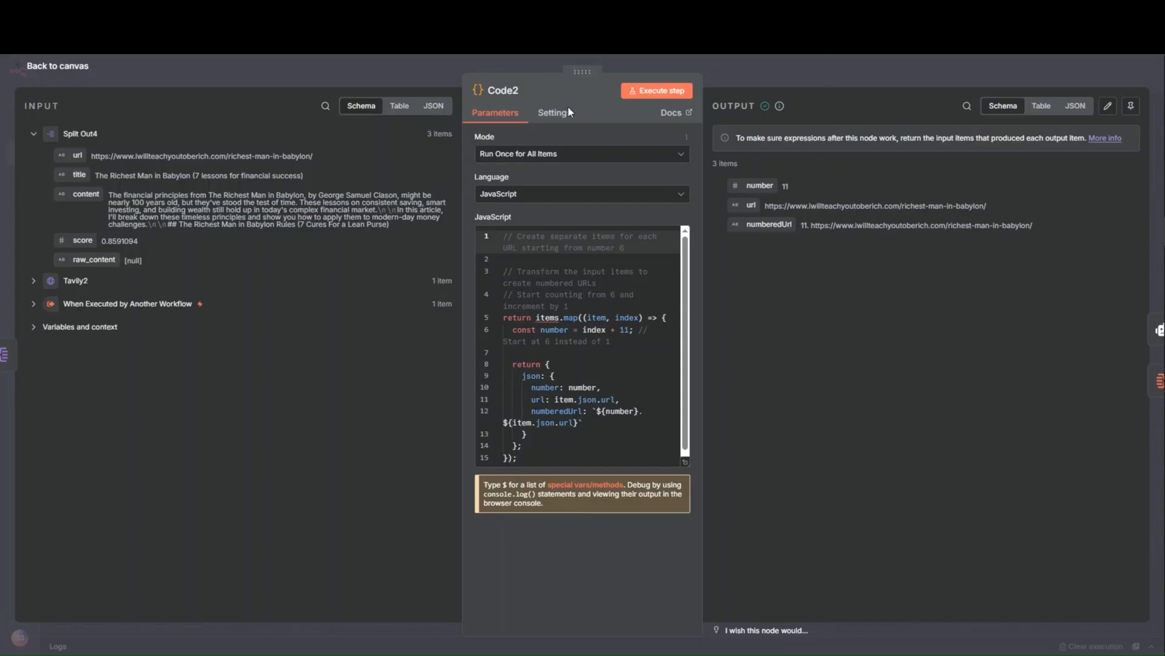
scroll(604, 414, "down", 1)
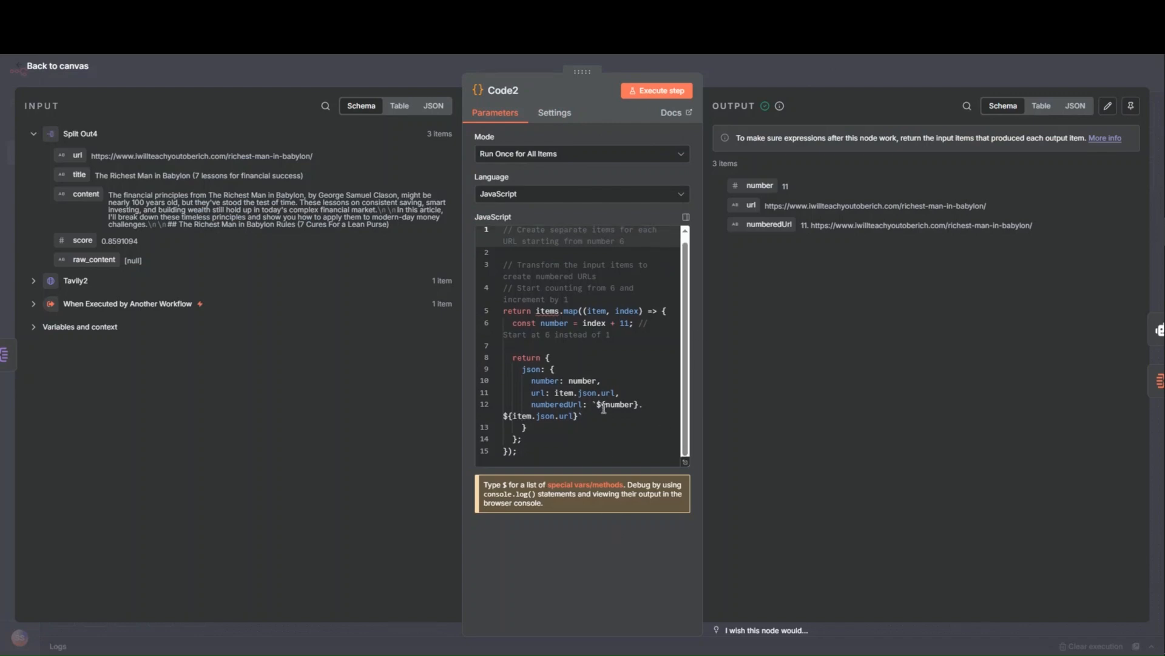
left_click(759, 75)
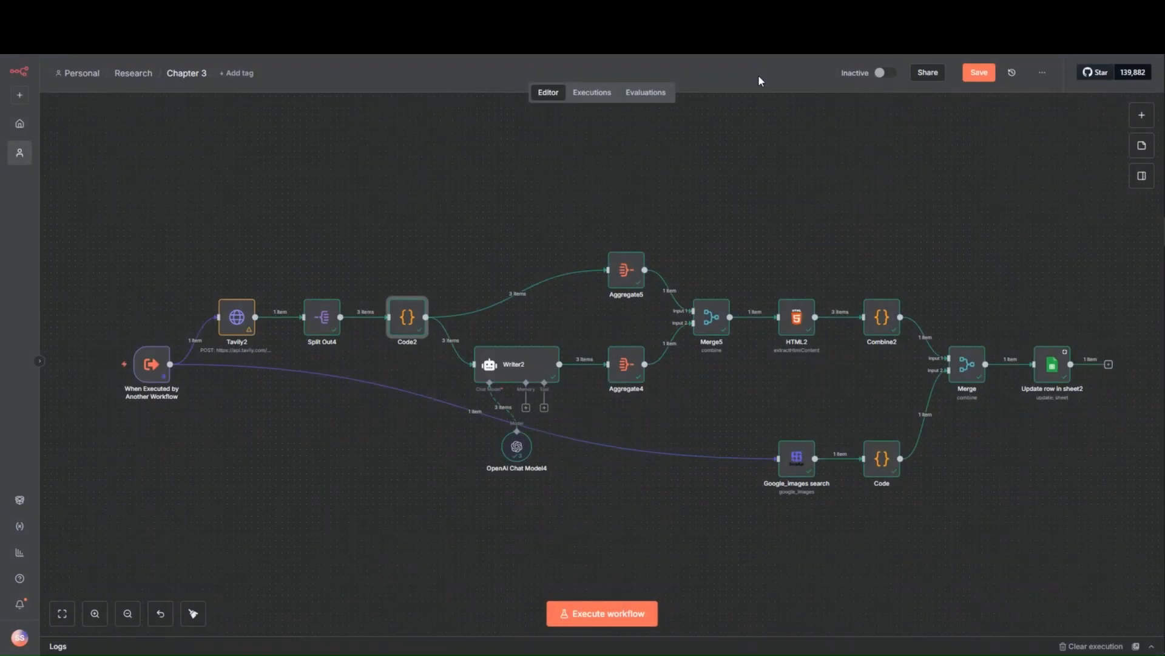
- Review the Writer2 agent's user prompt with its title, research, source and style guide expressions in the expanded editor
double_click(507, 378)
left_click(724, 294)
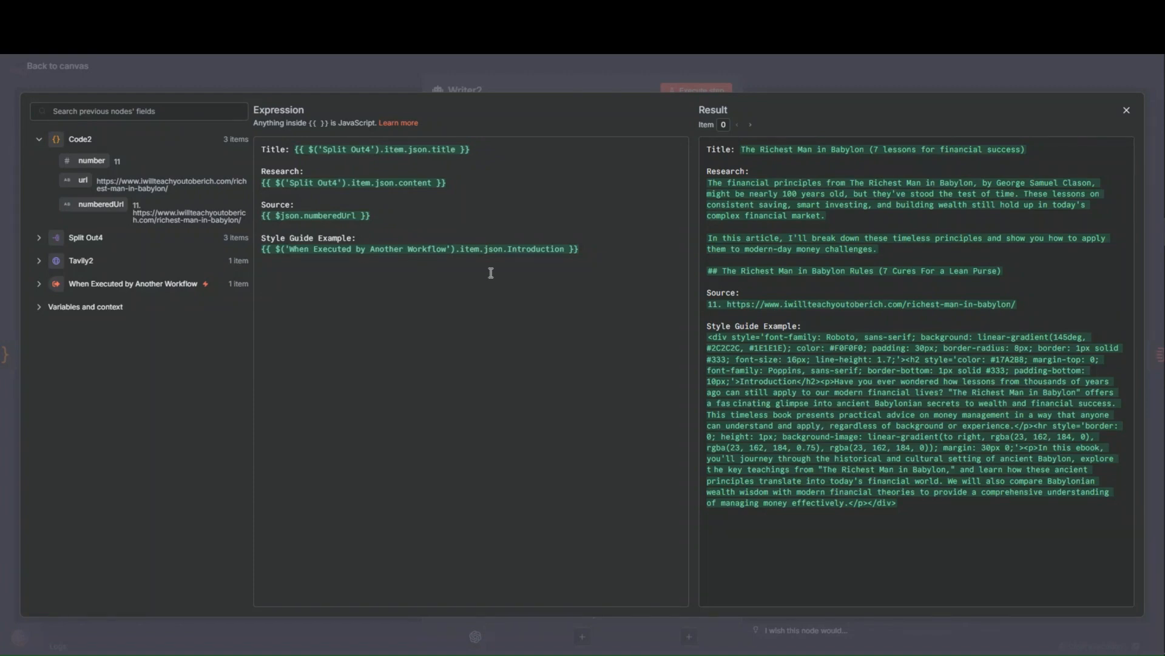
left_click(576, 70)
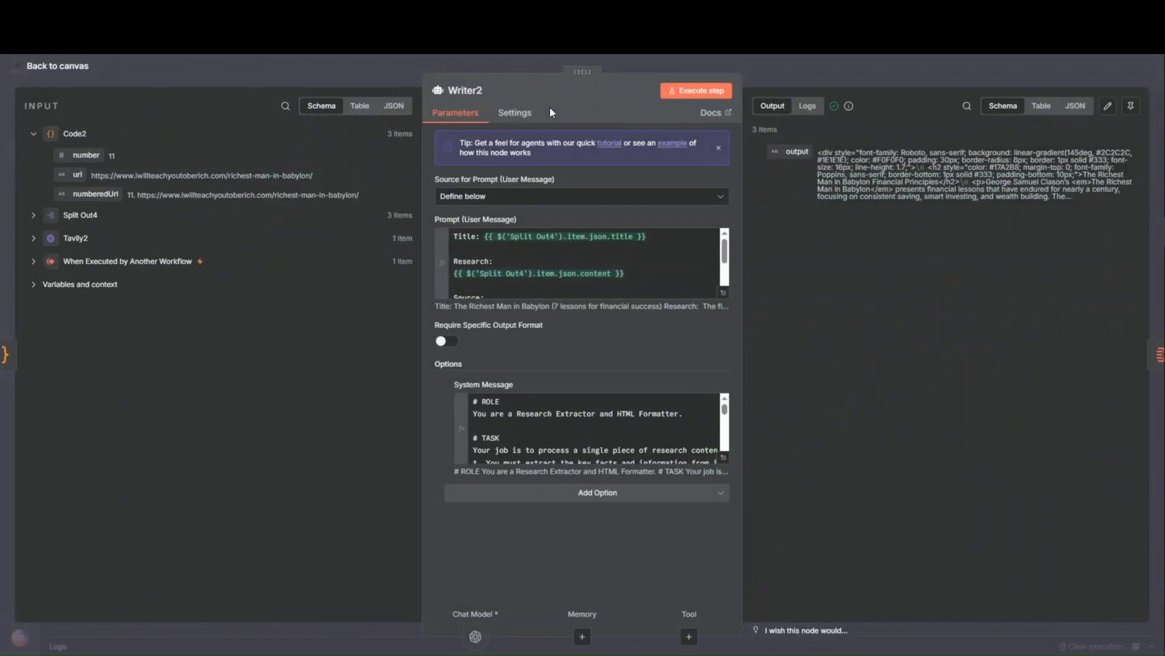
left_click(337, 76)
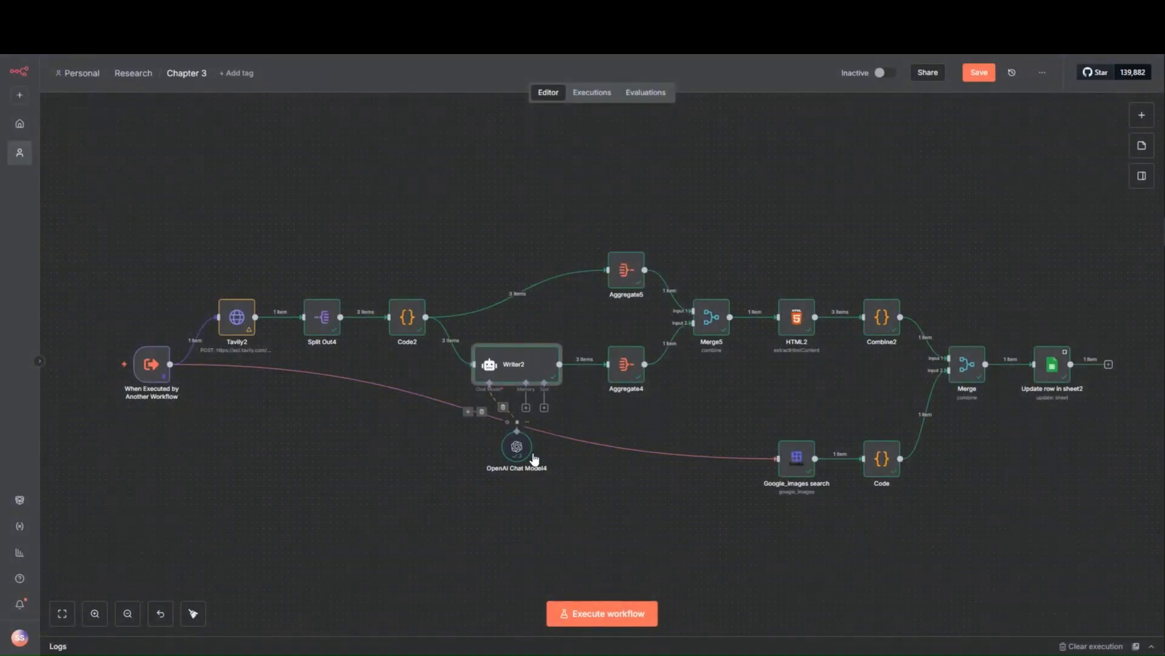
- Read through the Writer2 agent's system message, including its extraction and formatting guidelines and example output snippet
double_click(537, 368)
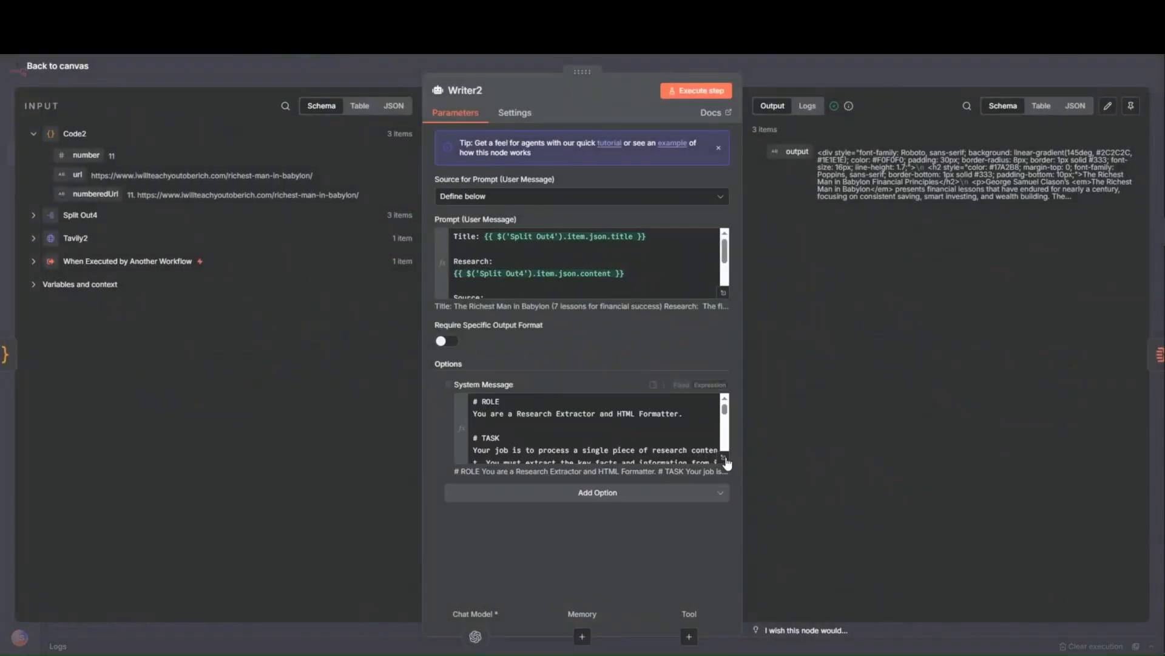
left_click(724, 457)
scroll(455, 365, "down", 3)
left_click(252, 68)
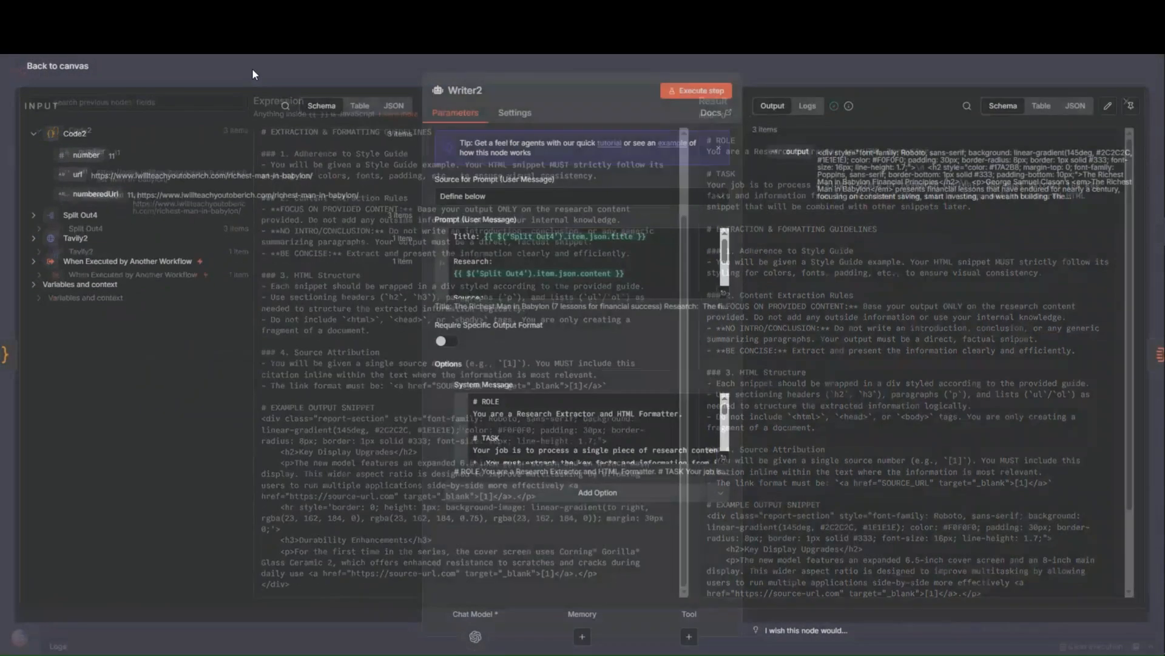
left_click(253, 68)
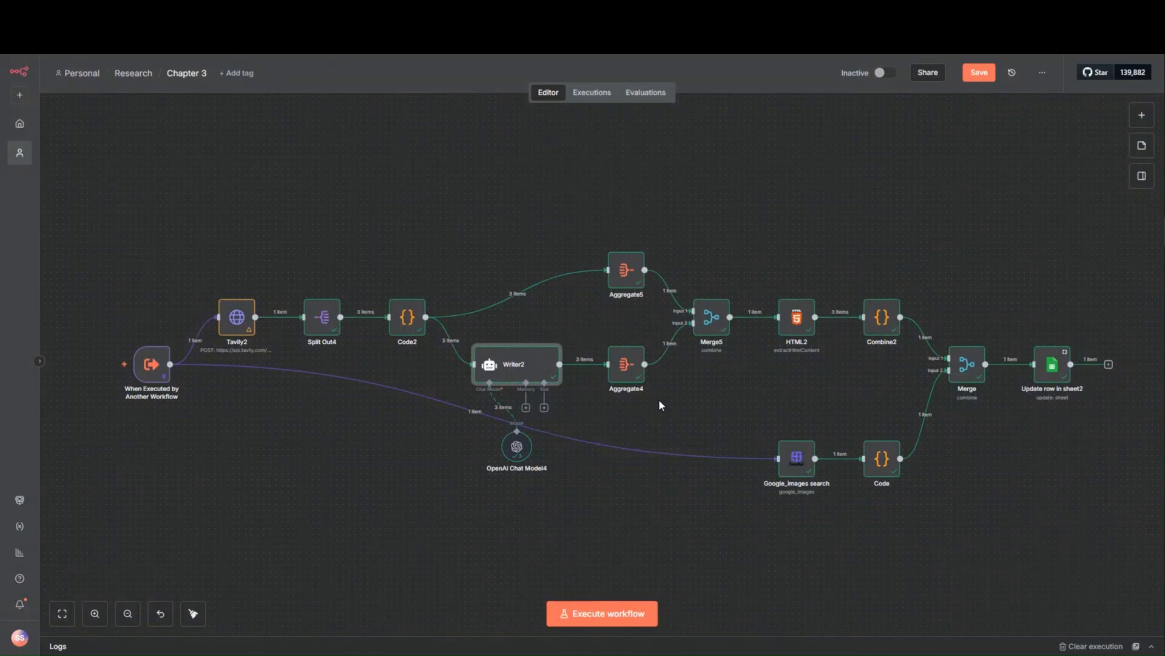
- Review Aggregate4's input from Writer2 as JSON, and the numberedUrl items combined by Aggregate5
double_click(636, 369)
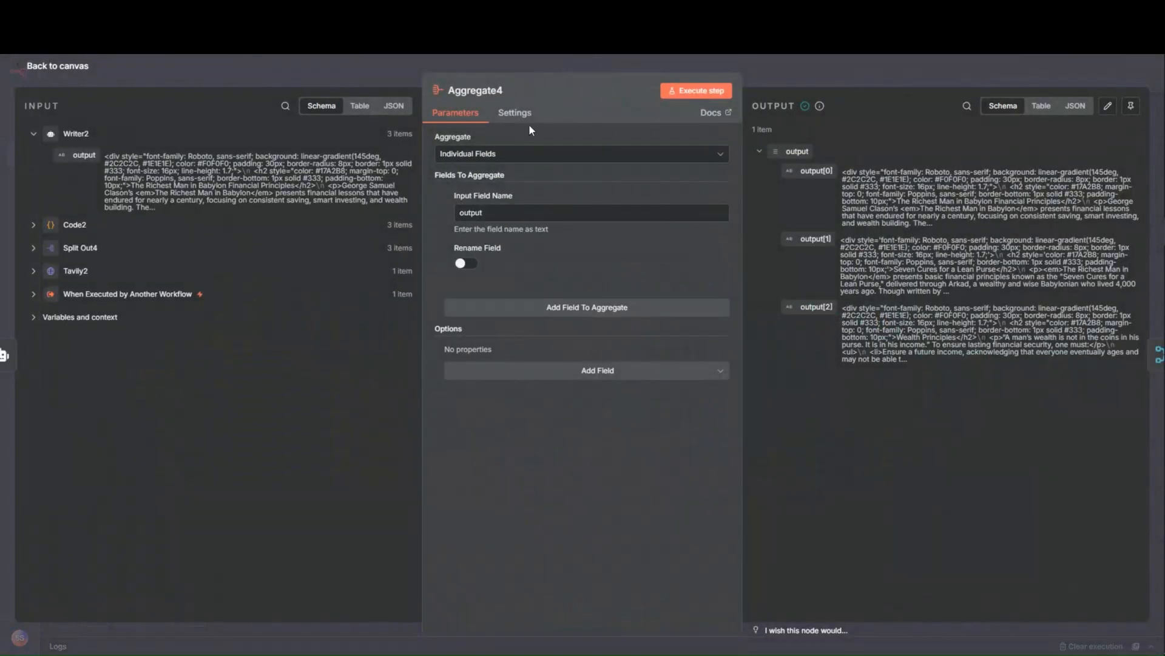
left_click(395, 107)
scroll(174, 271, "down", 4)
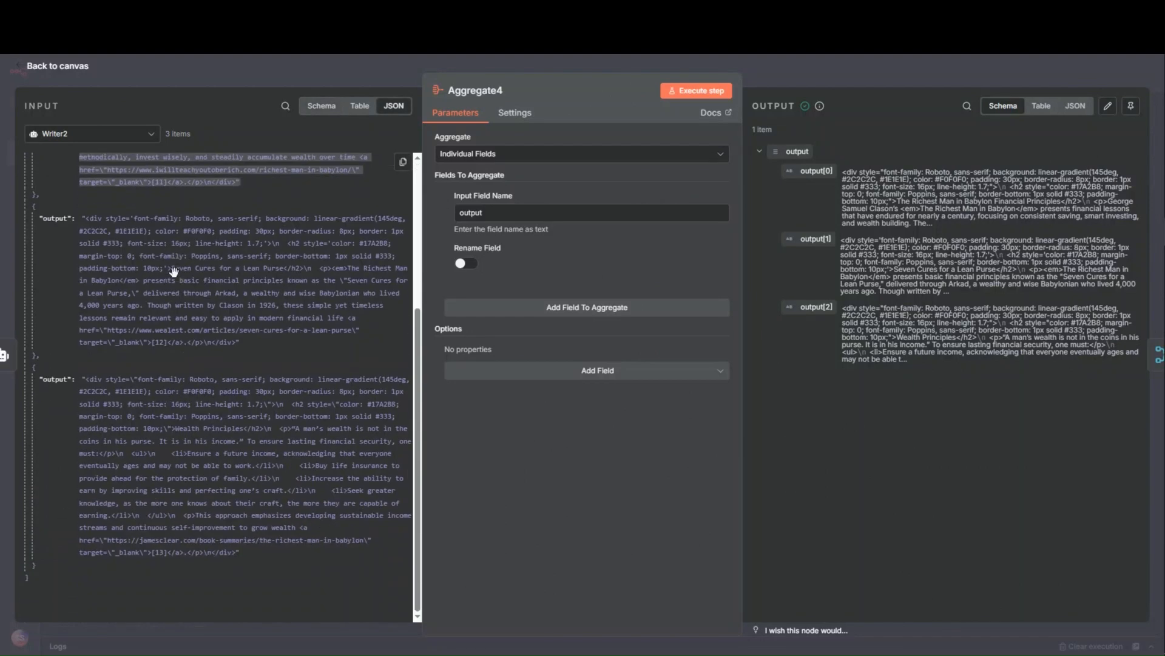
scroll(174, 270, "up", 4)
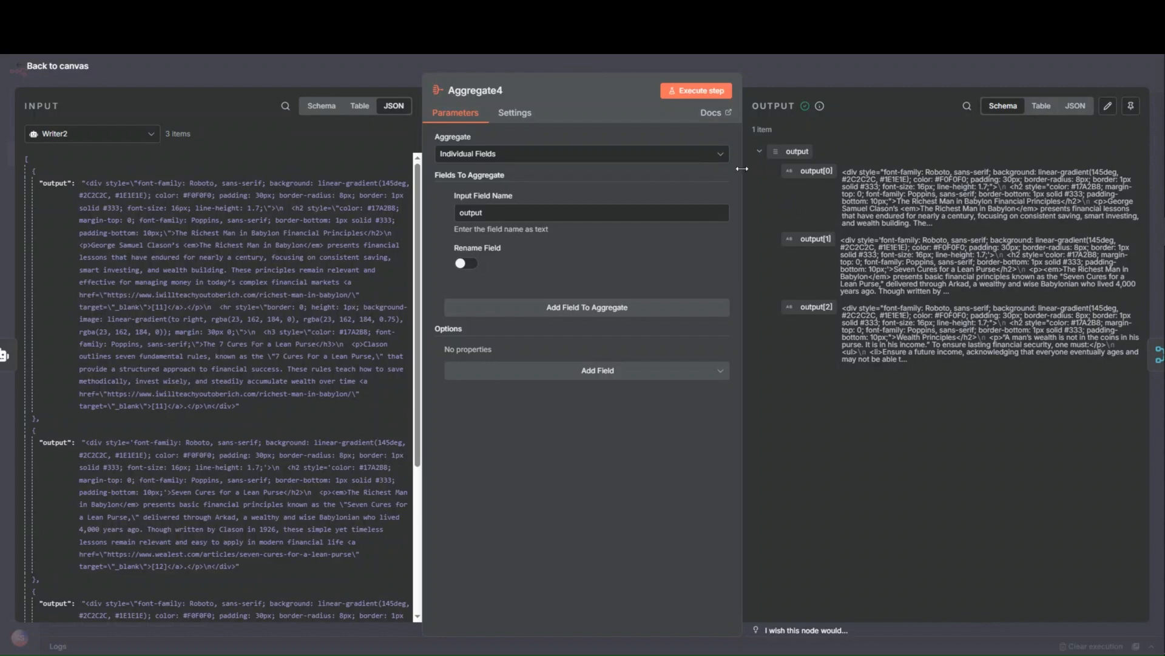
left_click(795, 61)
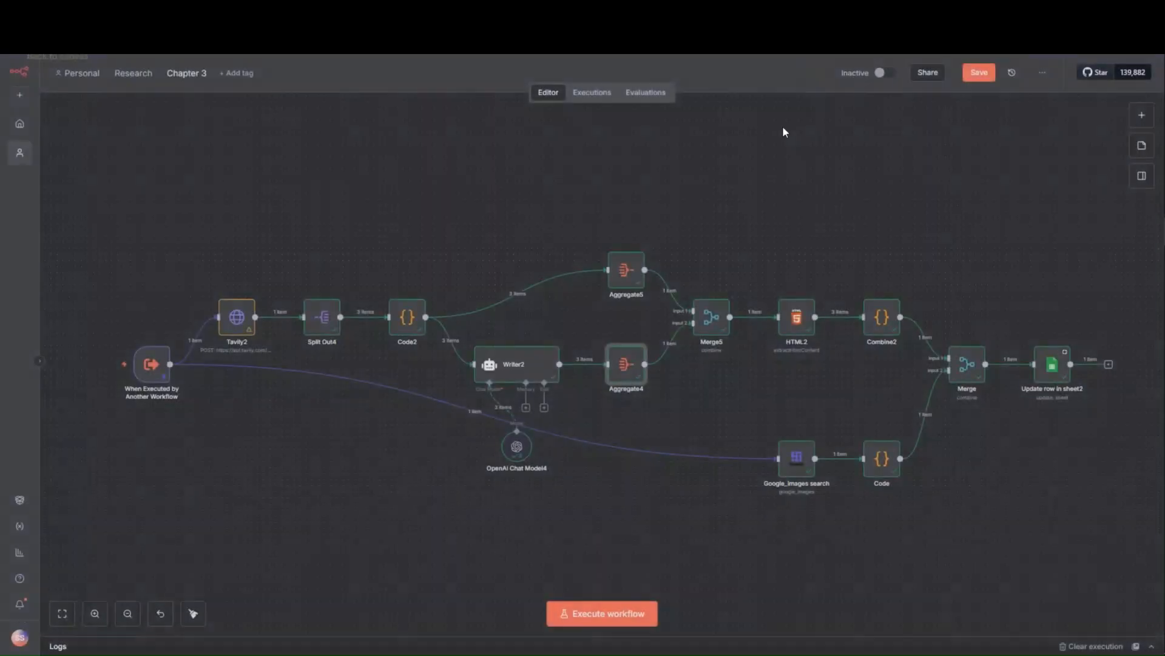
double_click(632, 268)
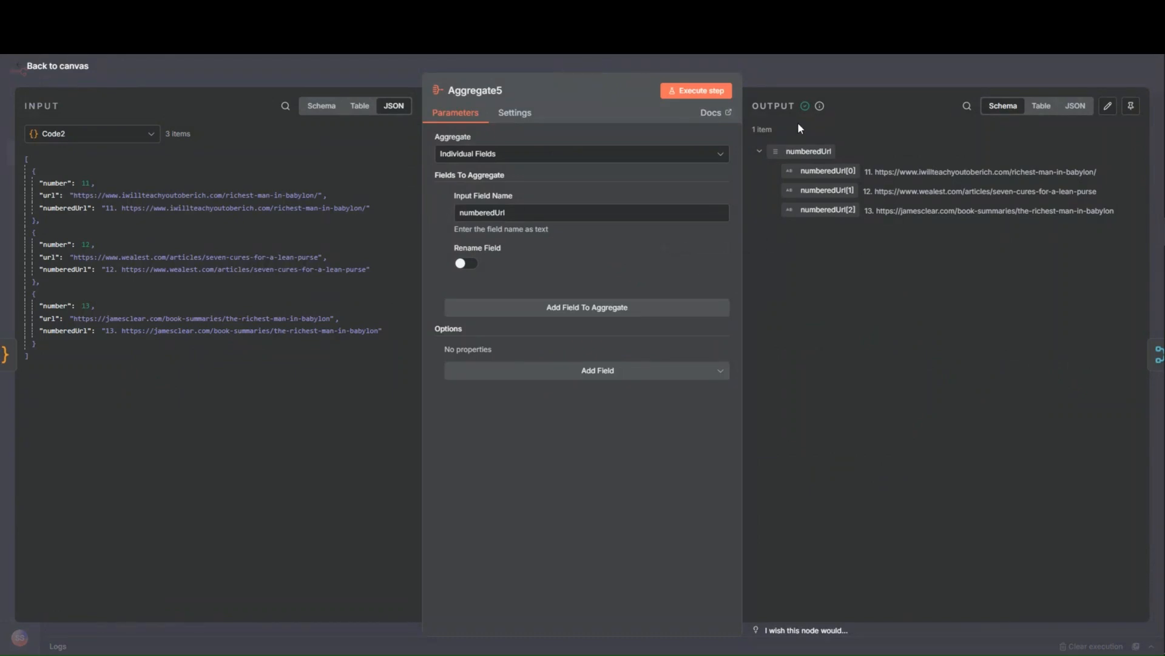
left_click(807, 75)
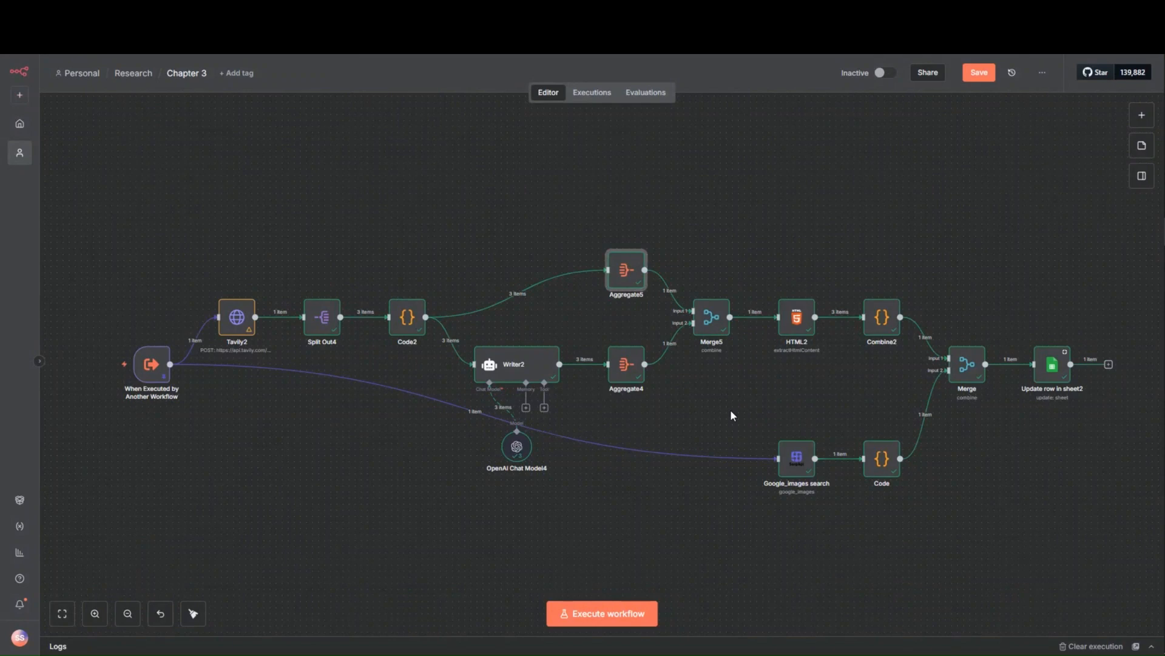
- View Aggregate4's output as JSON and compare its styled HTML with the introduction and table of contents in the PDF
double_click(626, 364)
left_click(625, 371)
left_click(680, 534)
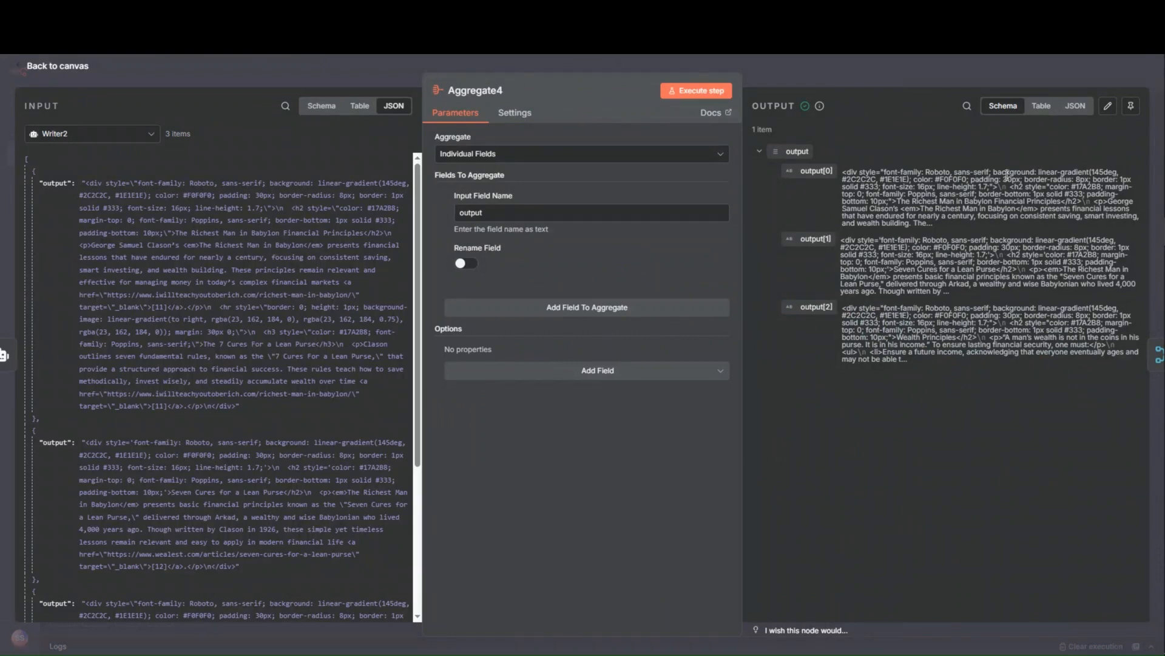
left_click(1075, 106)
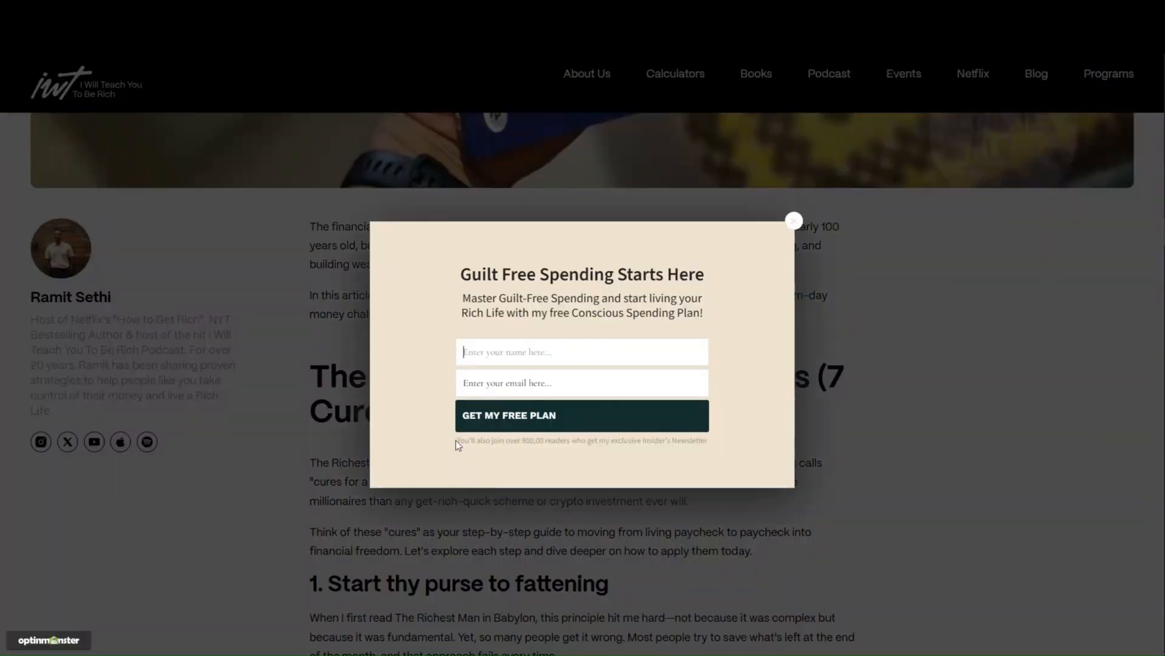
left_click(793, 221)
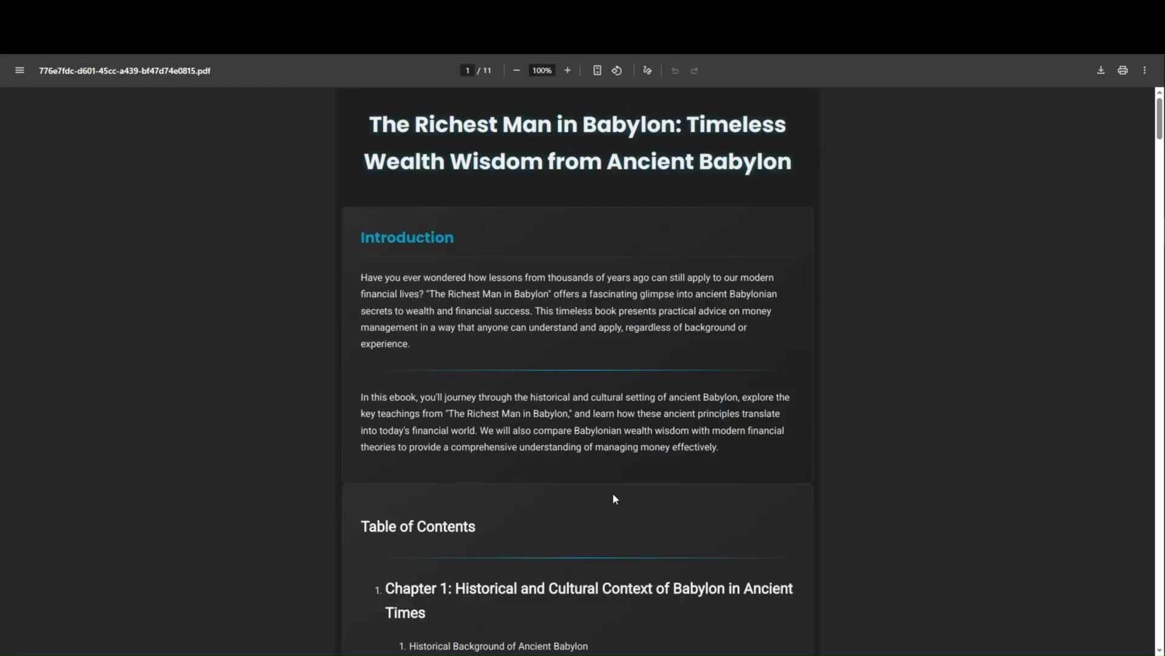
scroll(613, 498, "down", 3)
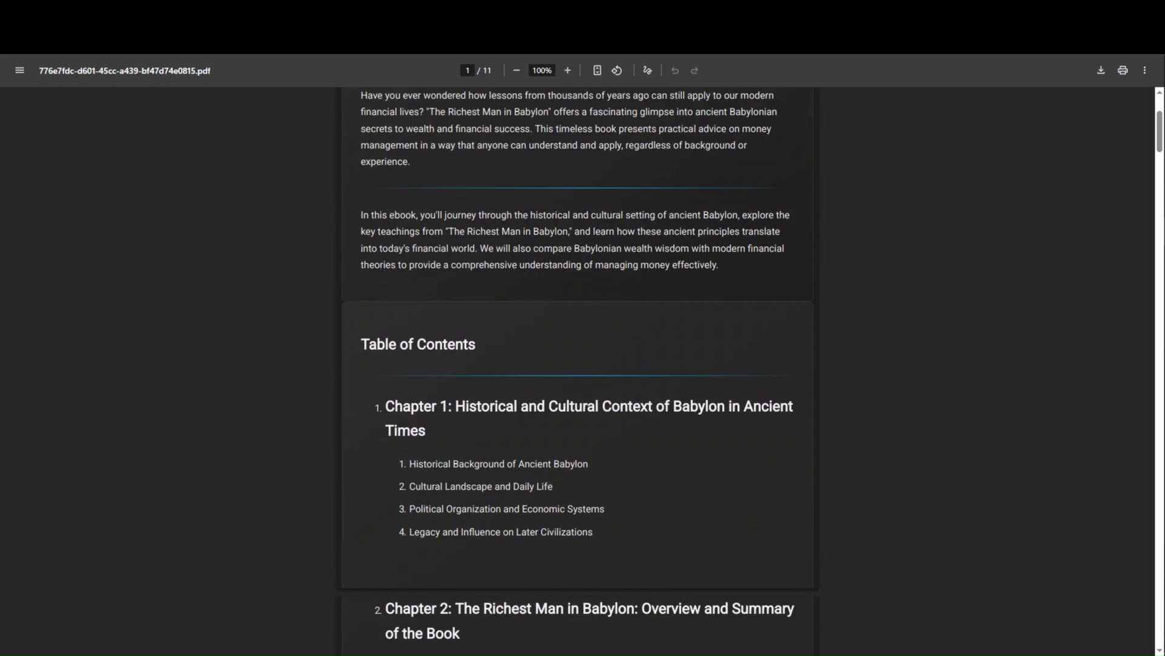
scroll(214, 124, "up", 3)
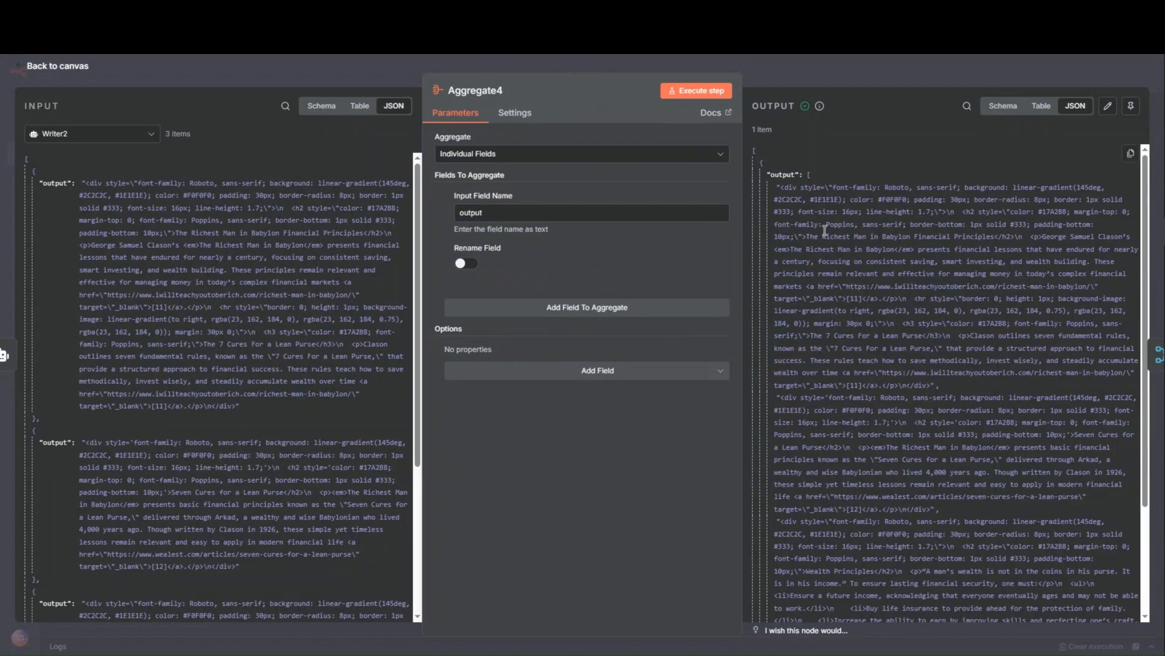
- Glance at Aggregate5 and review how HTML2 extracts the h2 section titles from Merge5's output property
left_click(760, 72)
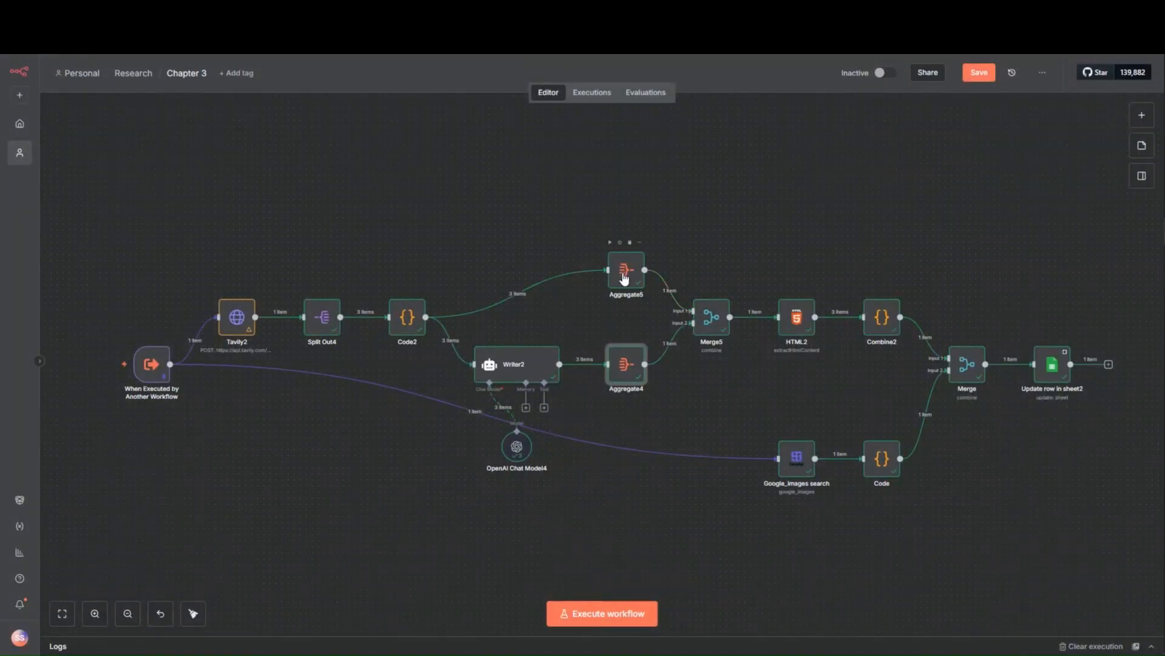
double_click(626, 269)
left_click(847, 77)
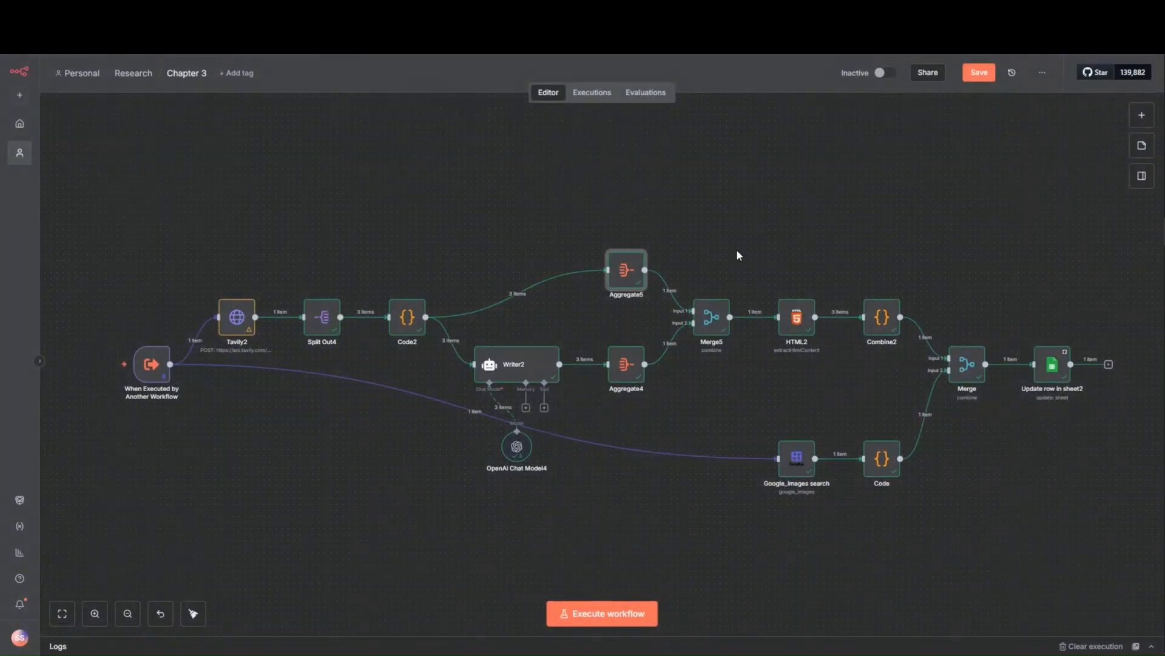
double_click(800, 317)
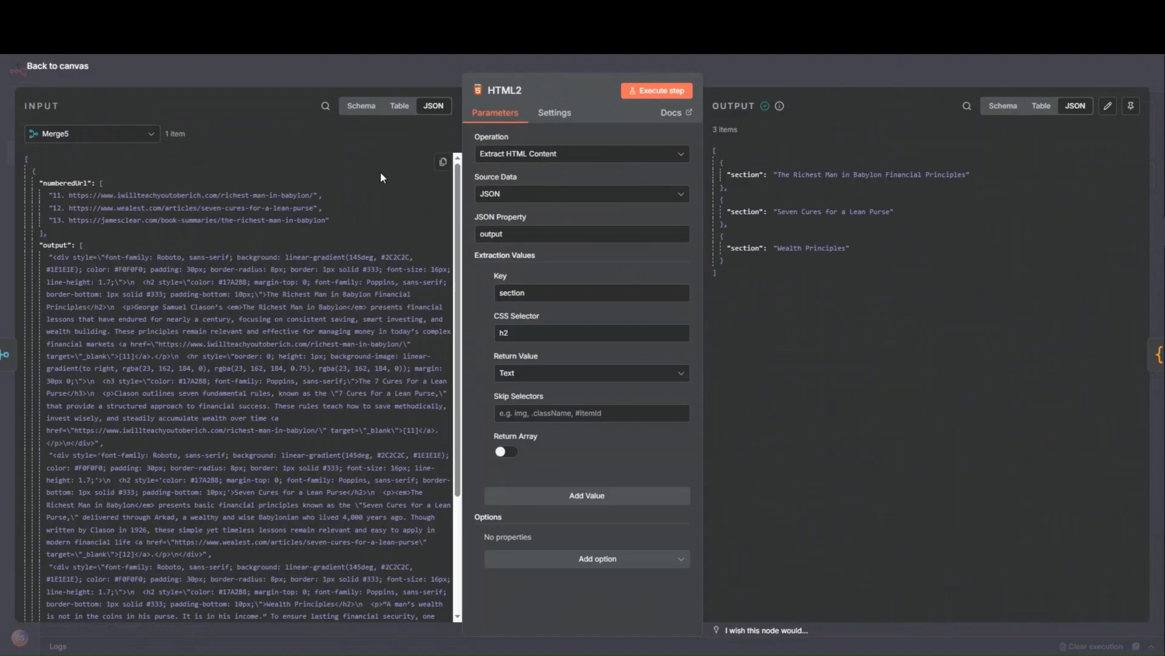
scroll(338, 280, "down", 3)
scroll(314, 383, "up", 3)
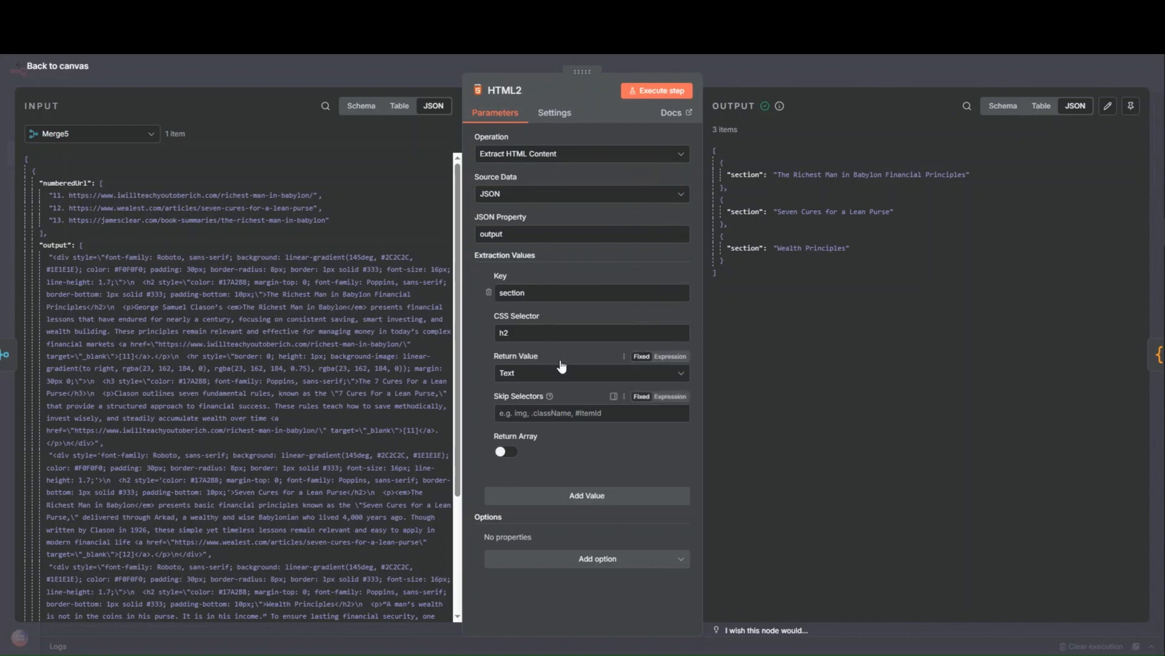
left_click(798, 76)
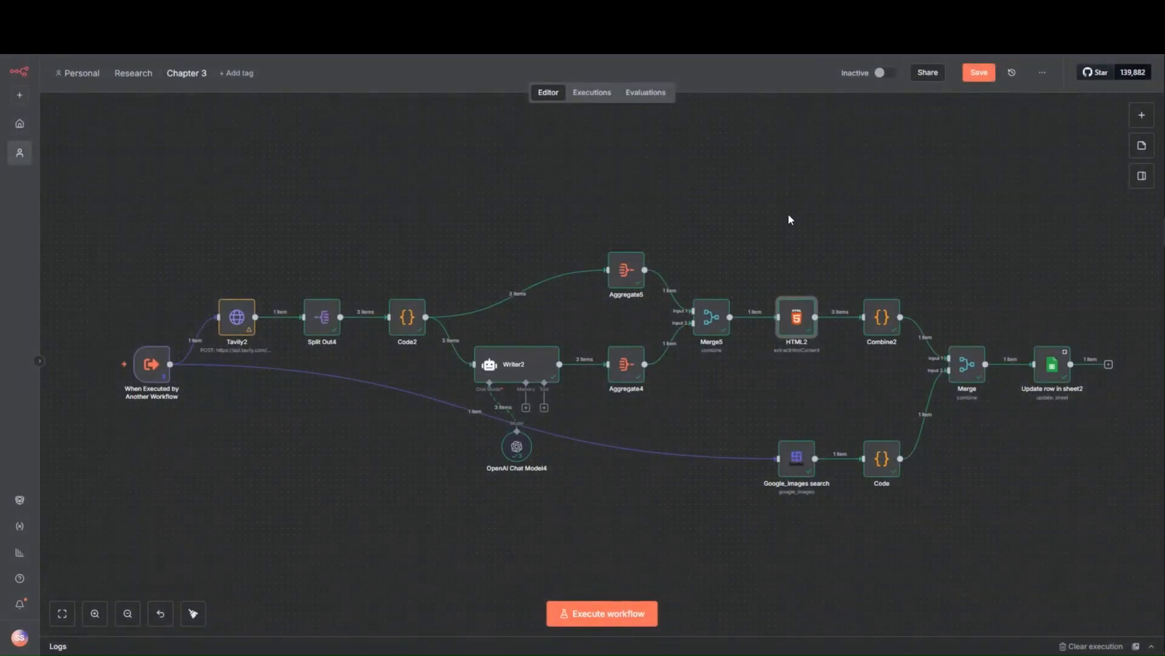
- Review Combine2's JavaScript and view its combined sections output as a schema
left_click_drag(807, 236, 632, 205)
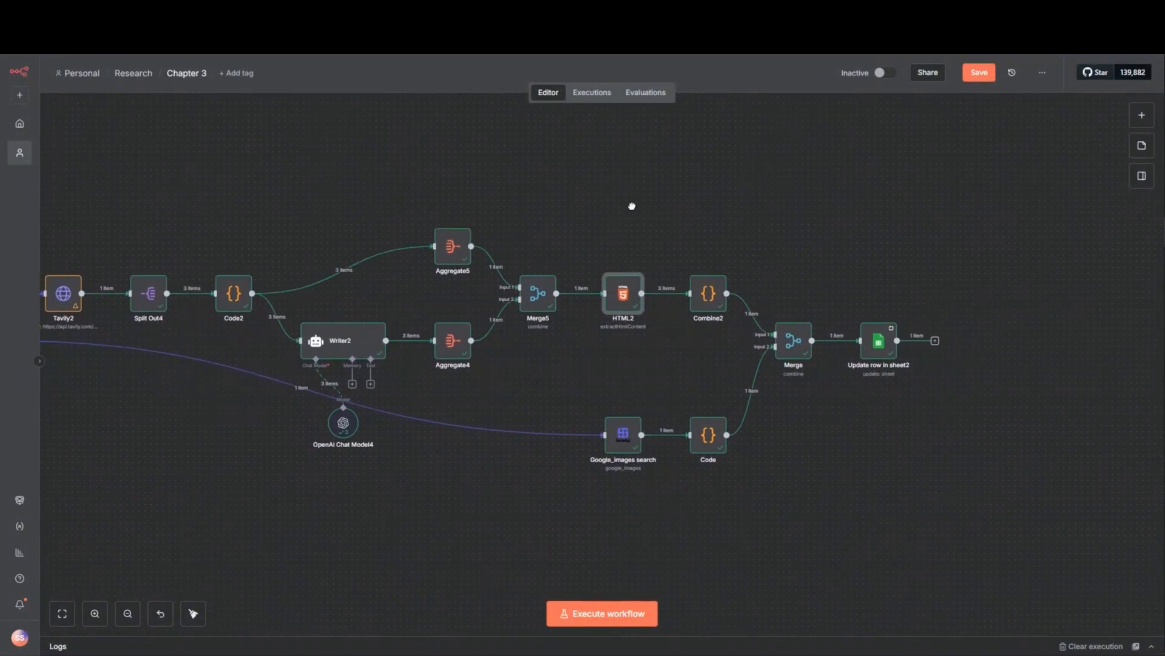
double_click(711, 296)
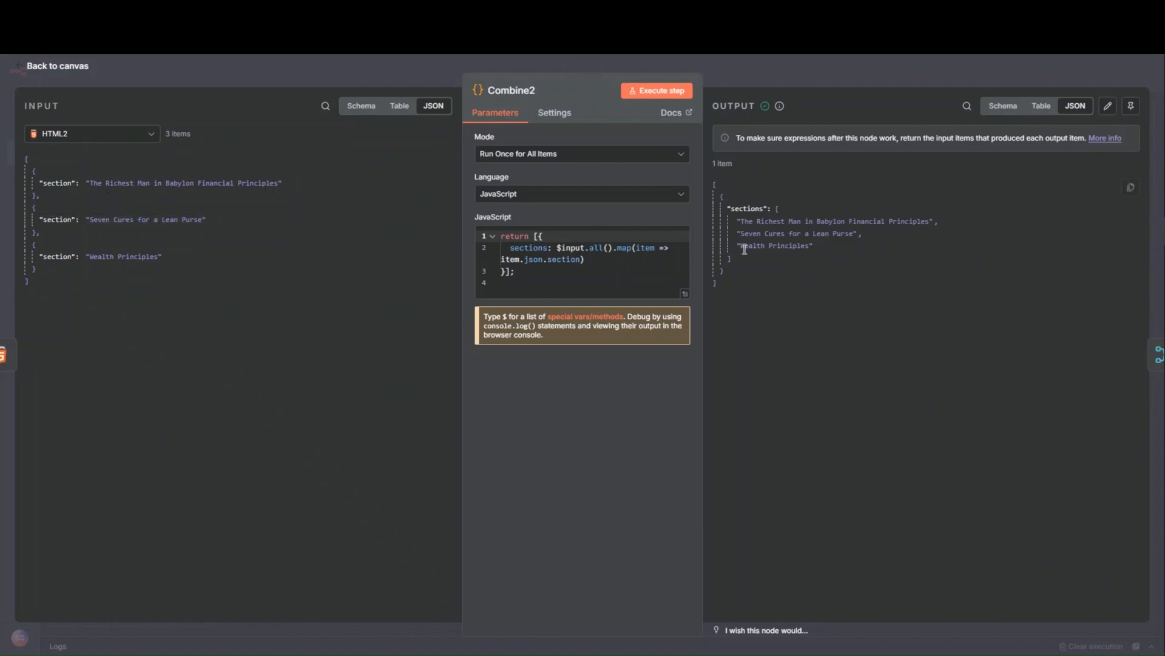
left_click(1003, 106)
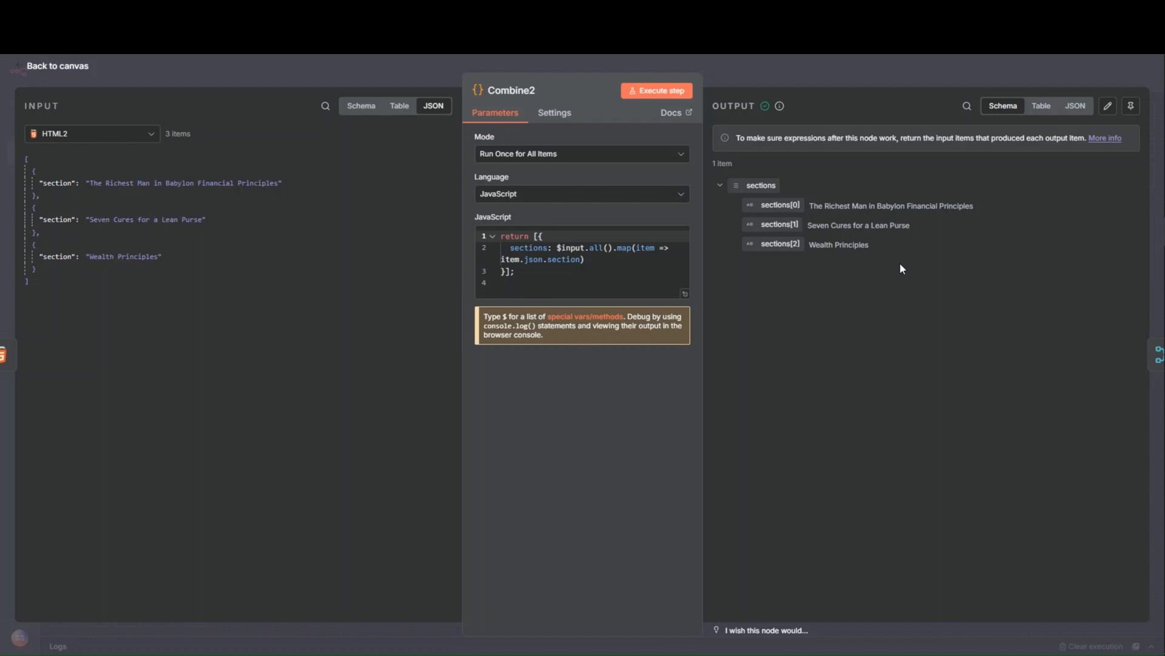
left_click(835, 64)
- Compare HTML2's separate section items with the sections array that Combine2 builds from them
double_click(640, 288)
left_click(814, 72)
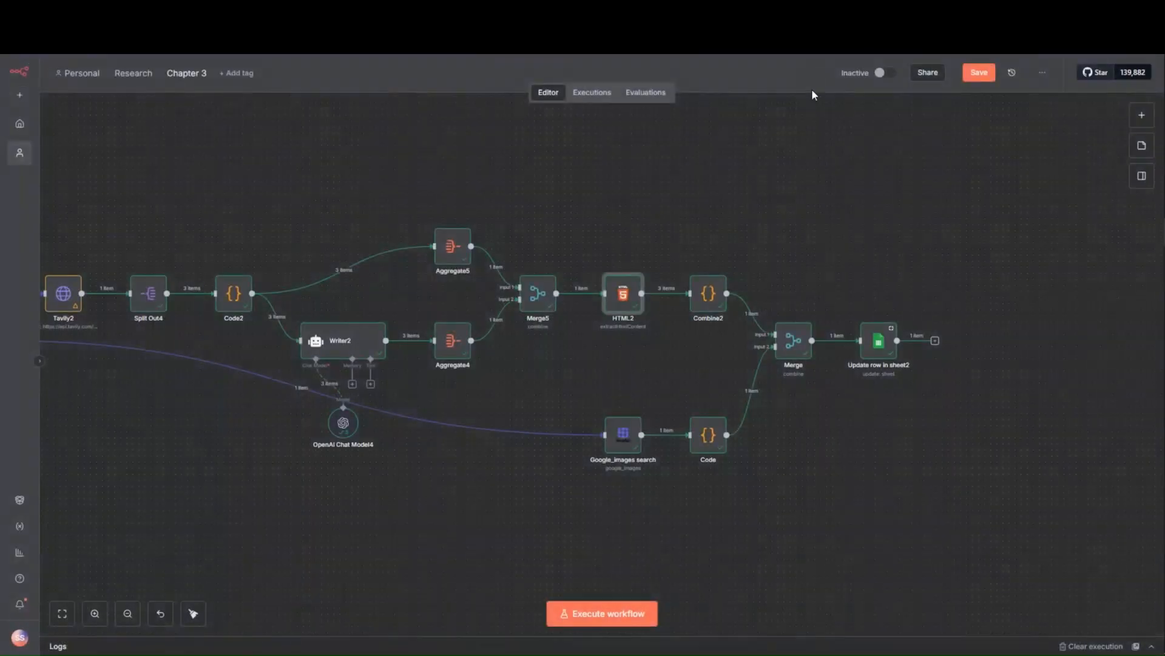
double_click(613, 294)
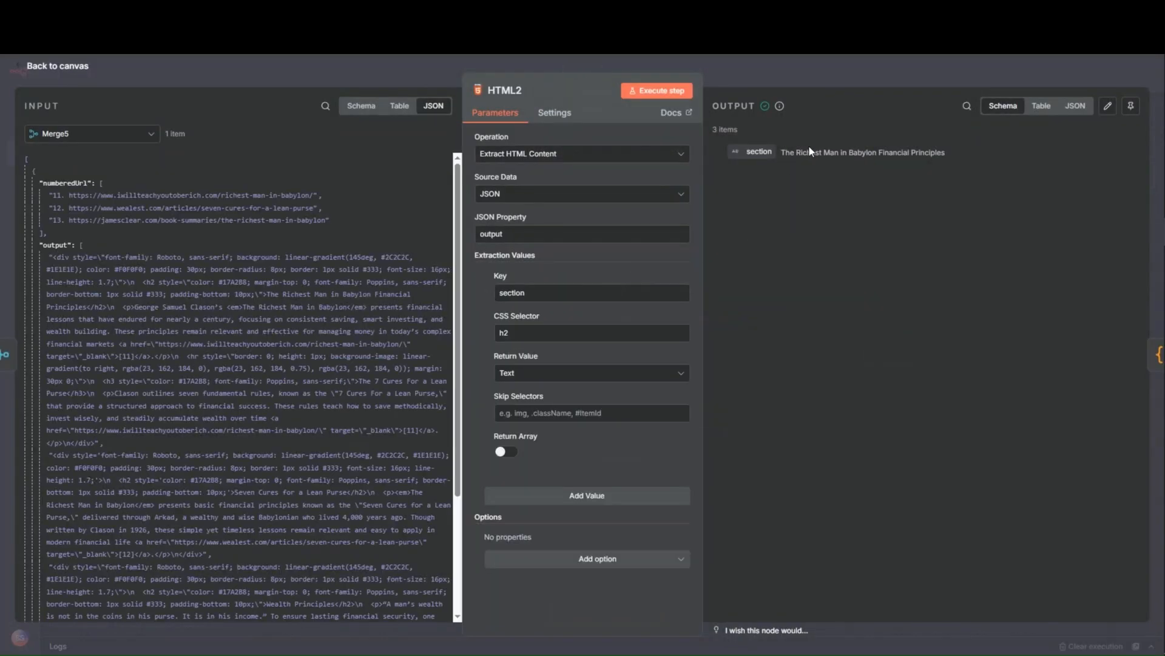
left_click(778, 79)
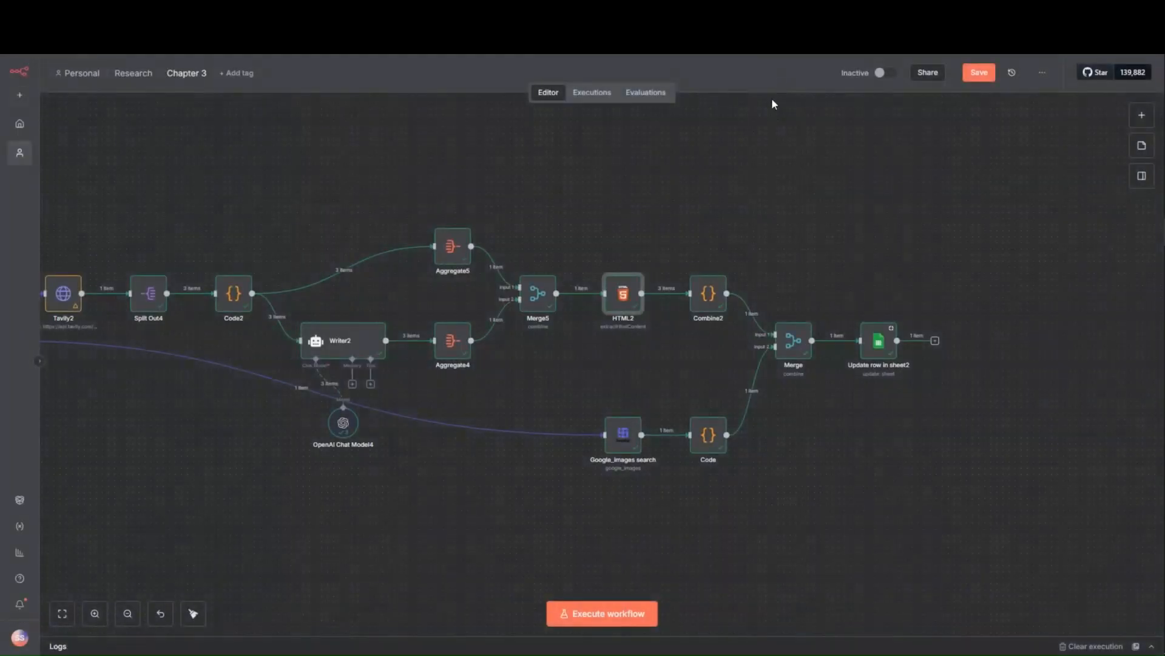
double_click(704, 302)
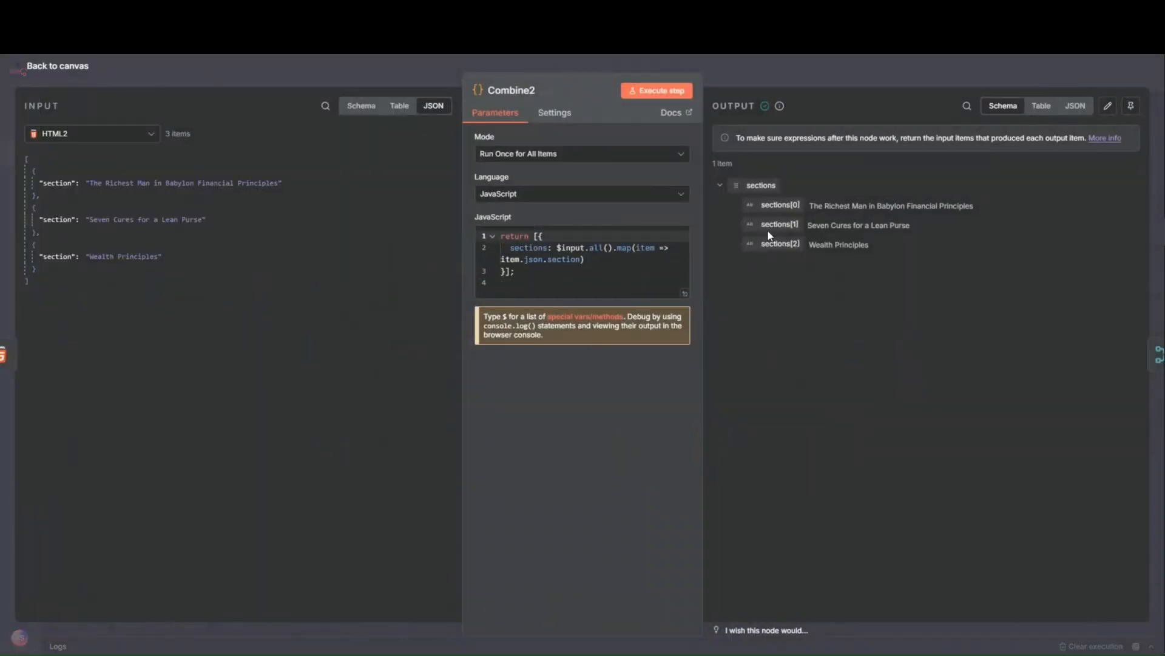
left_click(818, 62)
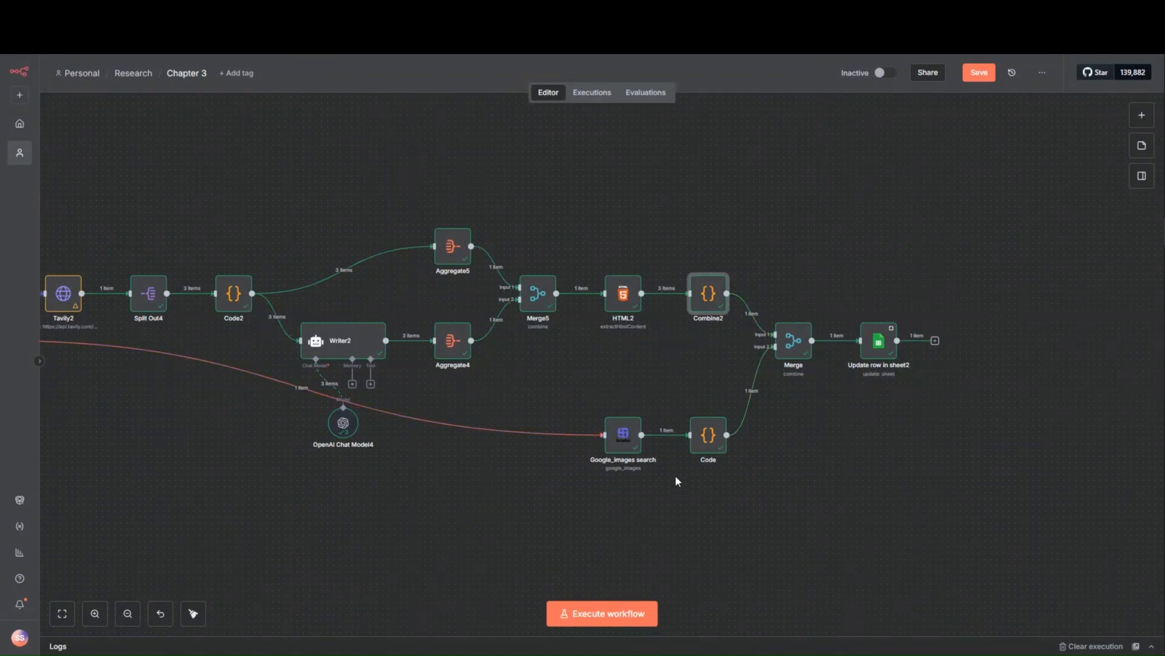
- Review the Google_images search node's query and results, and the Code node that selects an image URL from them
left_click_drag(601, 491, 556, 414)
left_click_drag(787, 389, 690, 416)
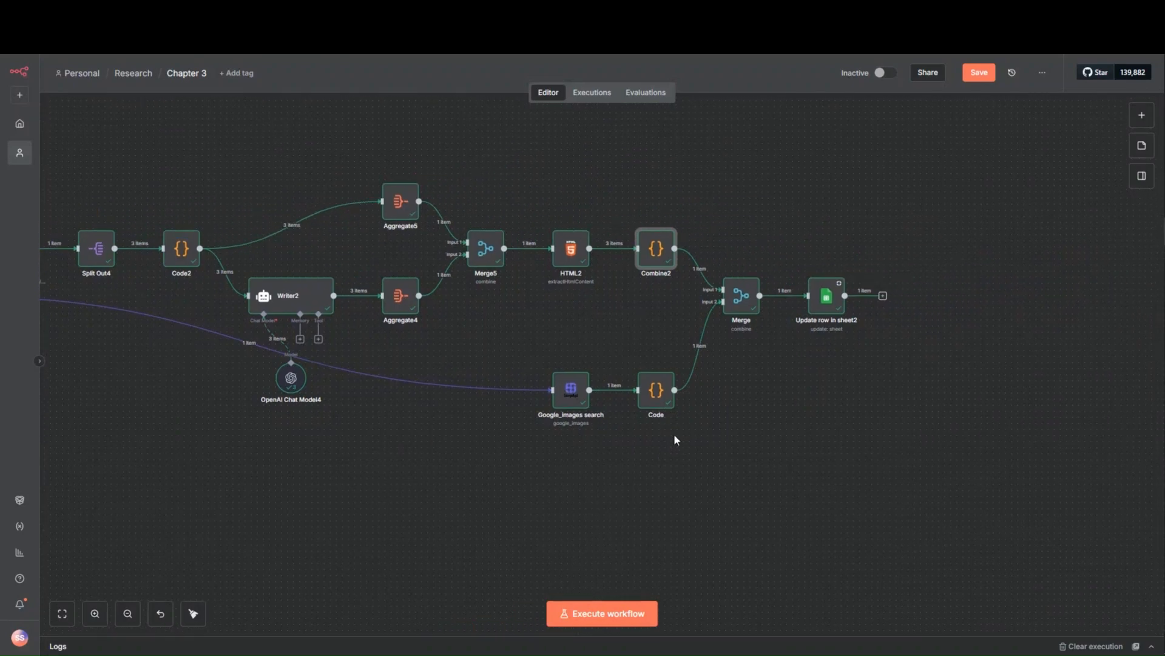
double_click(570, 393)
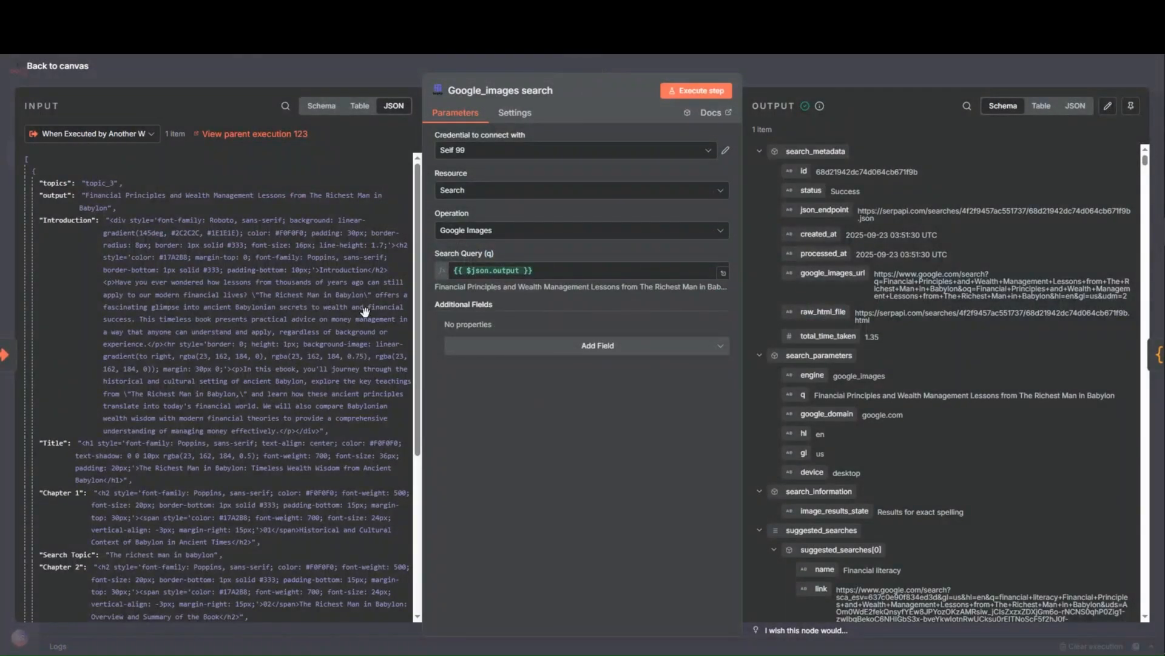
scroll(924, 393, "down", 9)
scroll(924, 394, "down", 20)
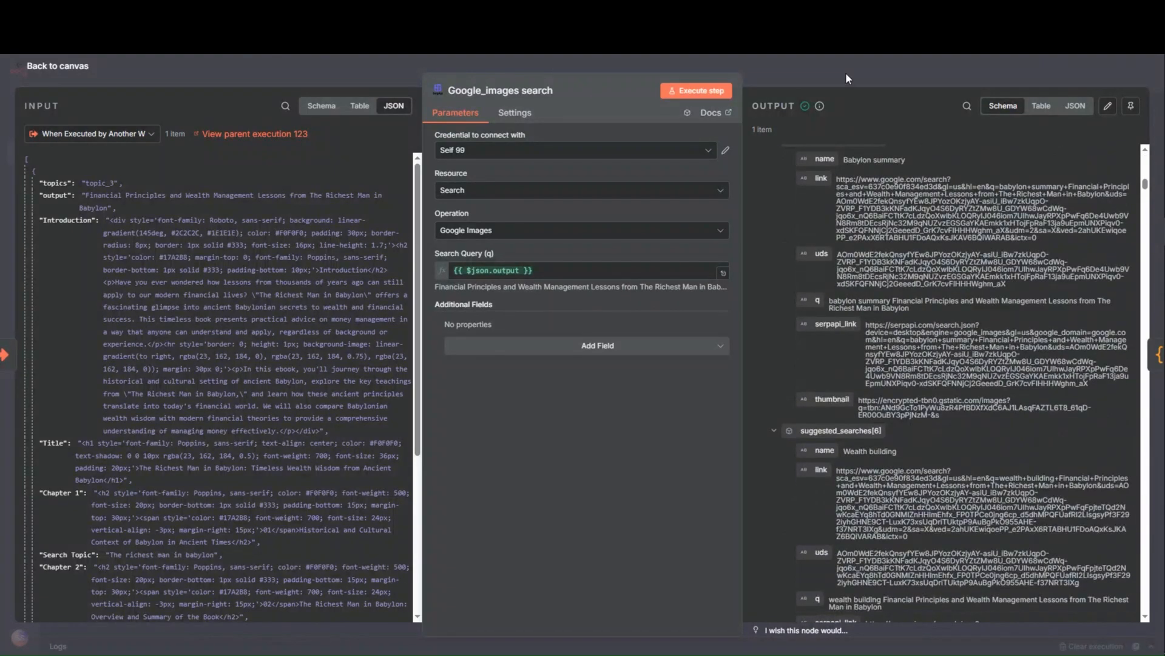
left_click(846, 71)
double_click(658, 392)
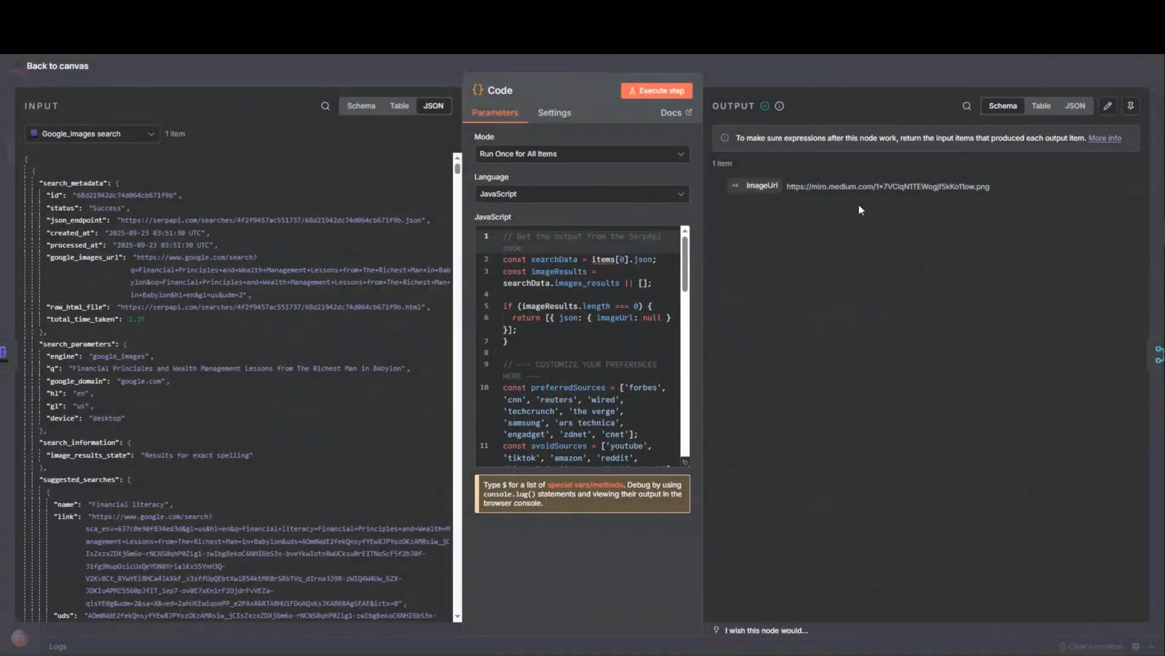
left_click(859, 58)
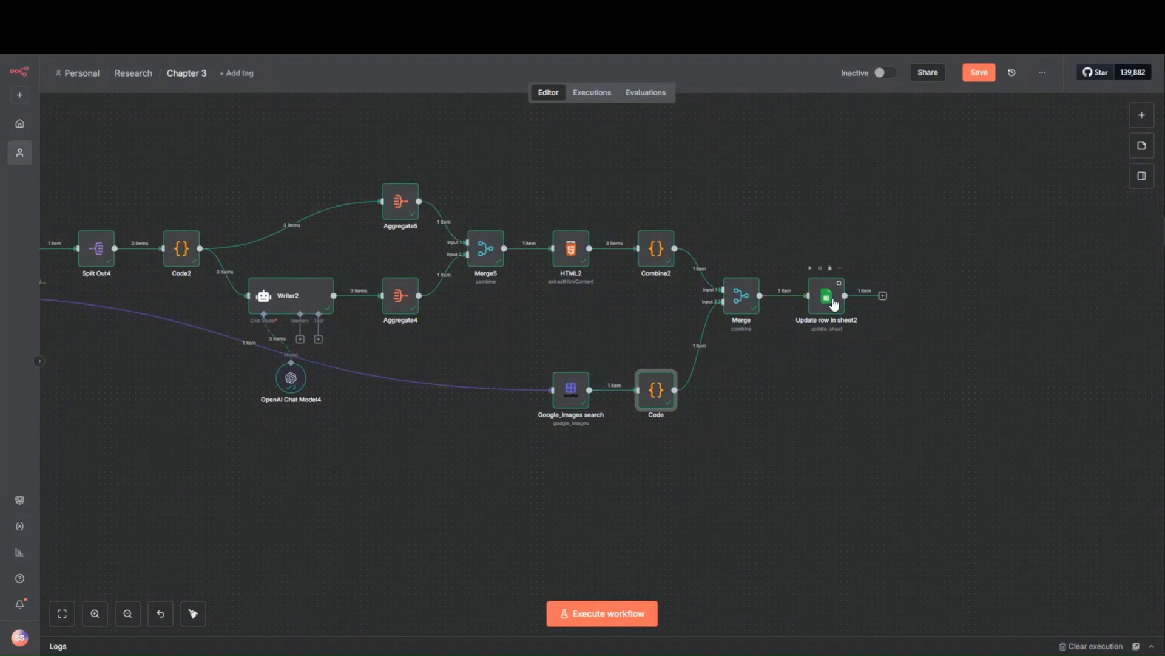
- Look at the Researcher spreadsheet in Google Sheets and at the chapter sub-workflows in the main Researcher workflow
left_click(644, 25)
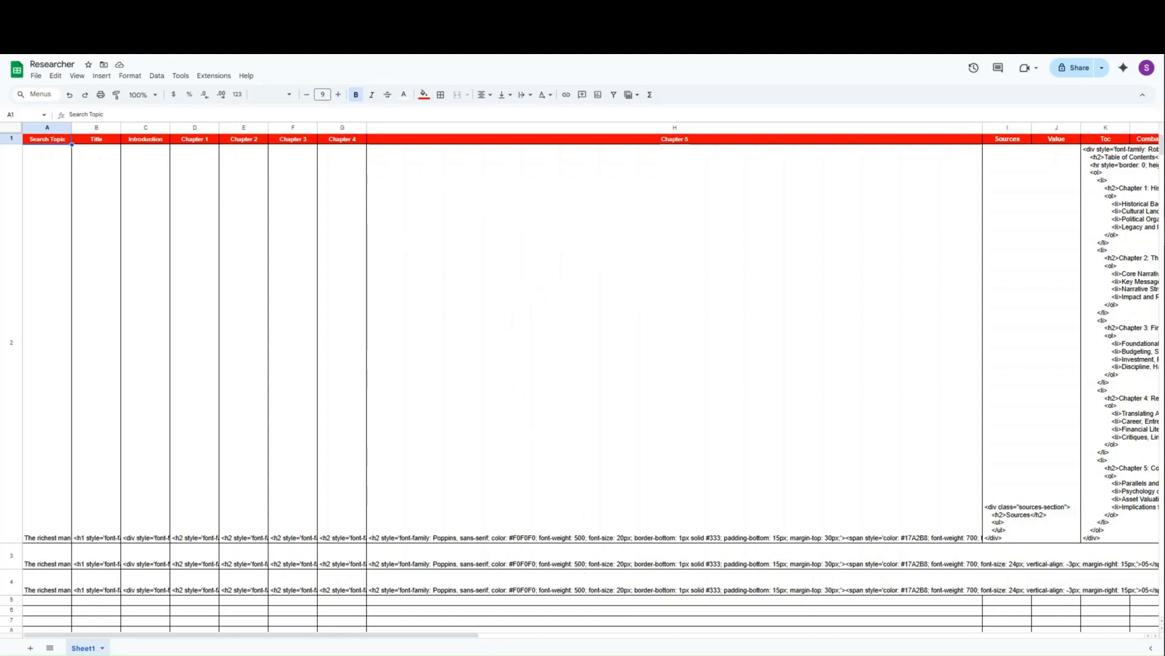
left_click(437, 13)
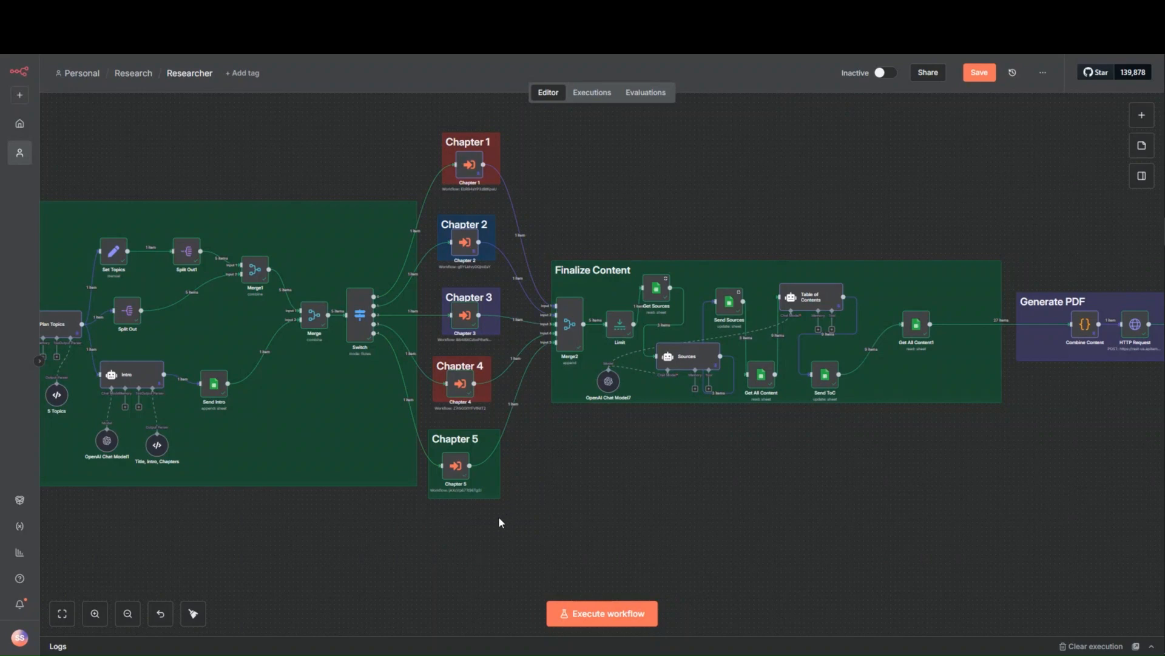
mouse_move(462, 389)
- Return to the Chapter 3 workflow and recheck the Writer2 agent's user prompt and system message
left_click(222, 14)
left_click_drag(293, 139, 507, 168)
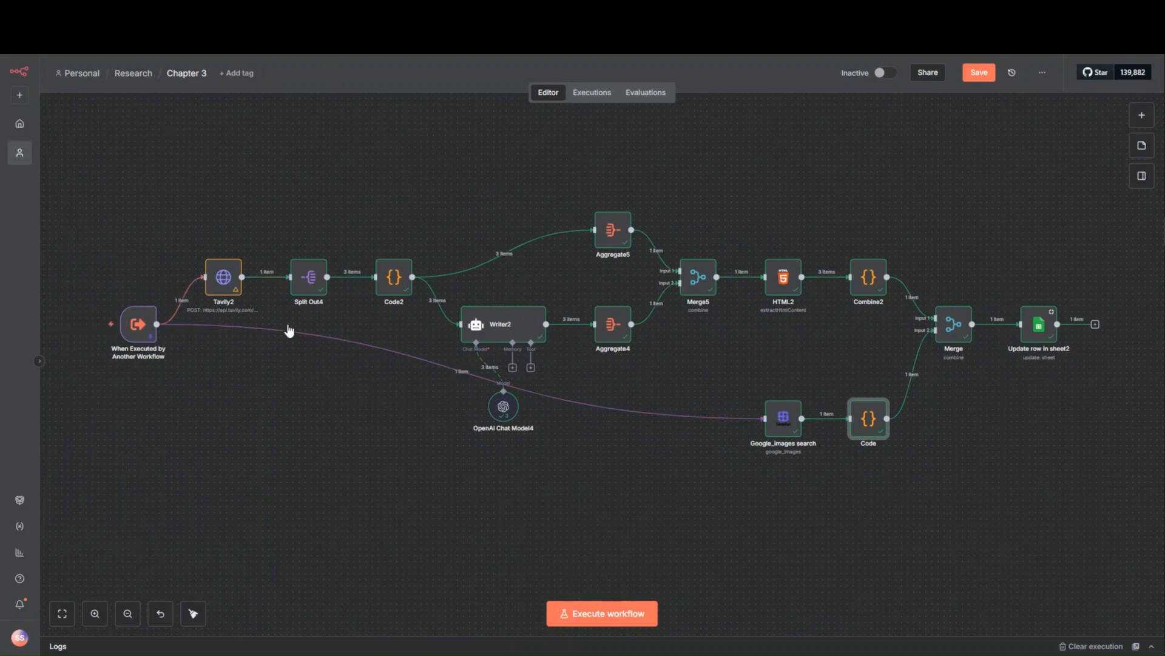
double_click(505, 319)
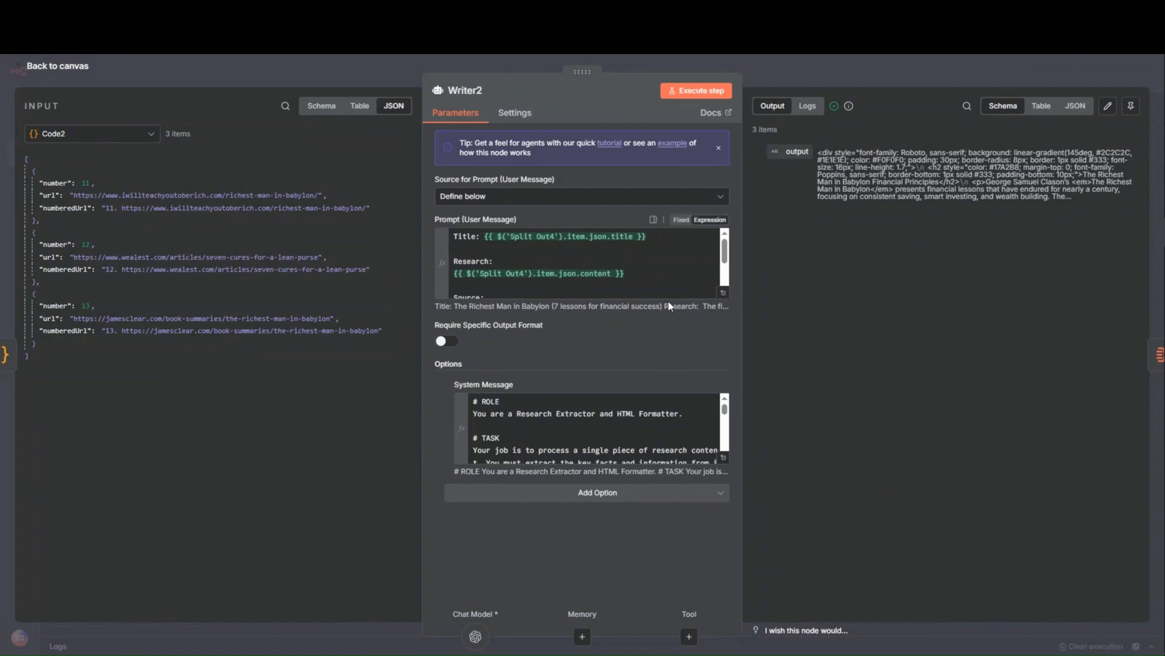
left_click(406, 71)
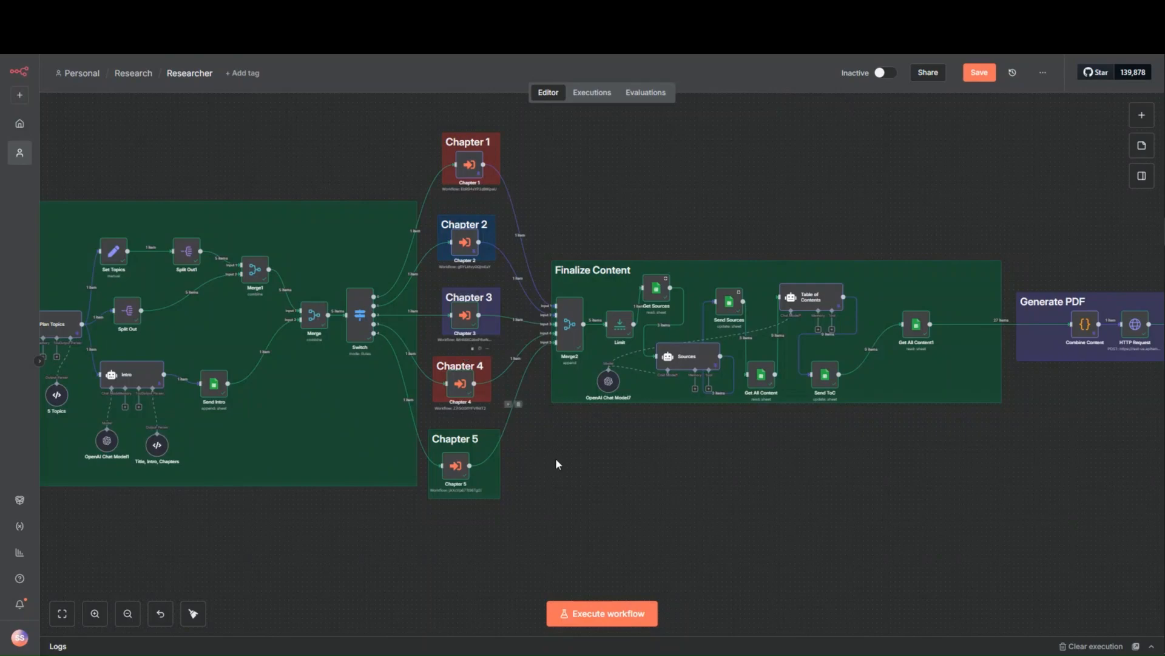
- Examine the Researcher workflow's chapter branches into Merge2 and the Limit node's settings, input and output in Finalize Content
scroll(598, 325, "up", 3)
scroll(567, 390, "up", 2)
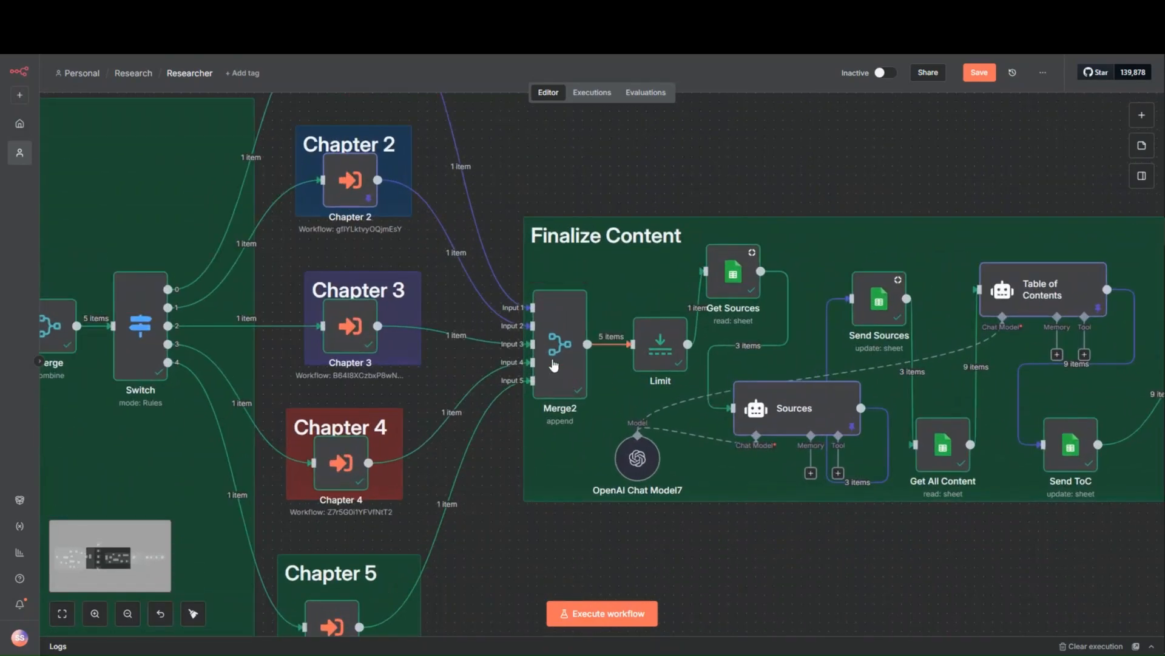
scroll(584, 440, "down", 3)
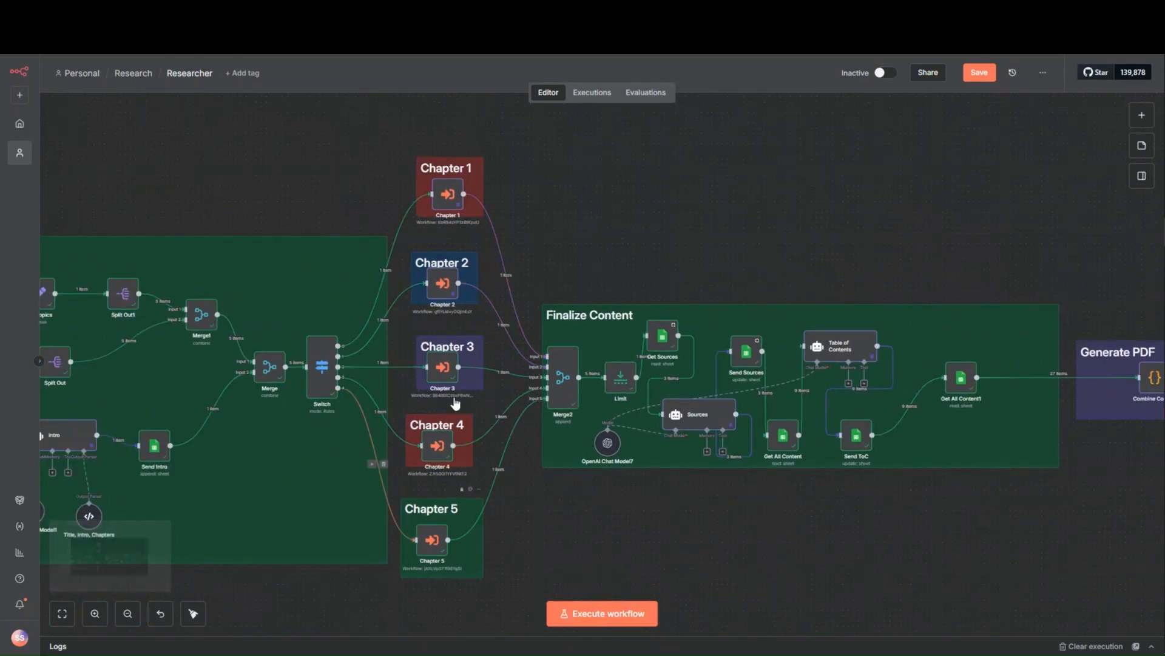
scroll(717, 415, "up", 2)
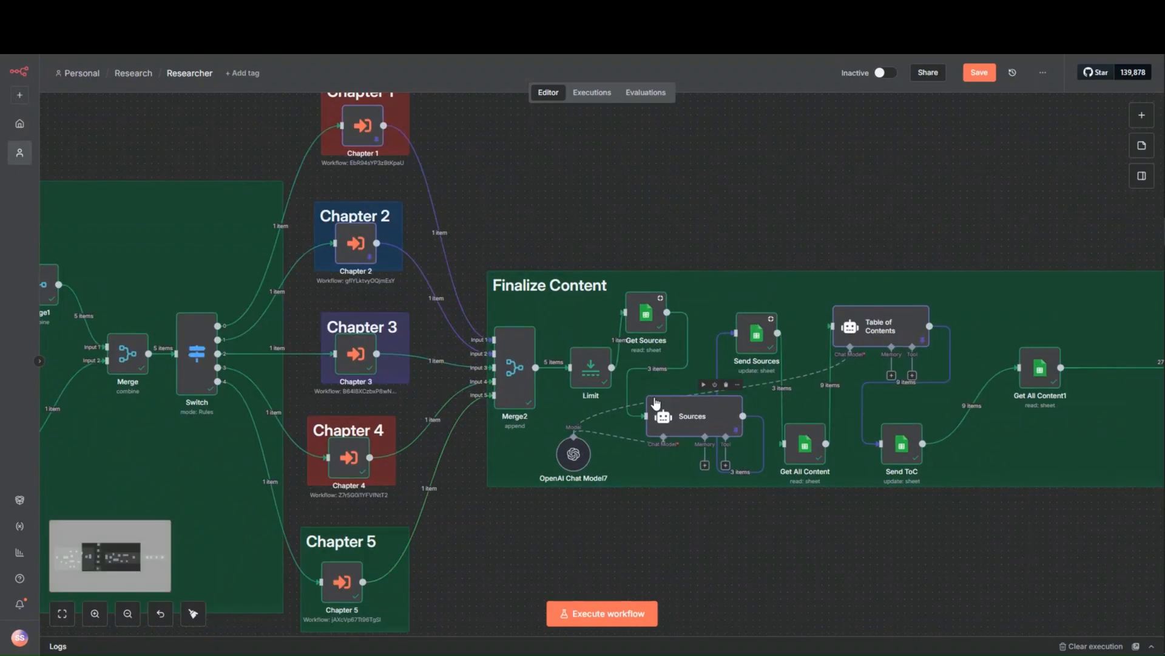
double_click(594, 363)
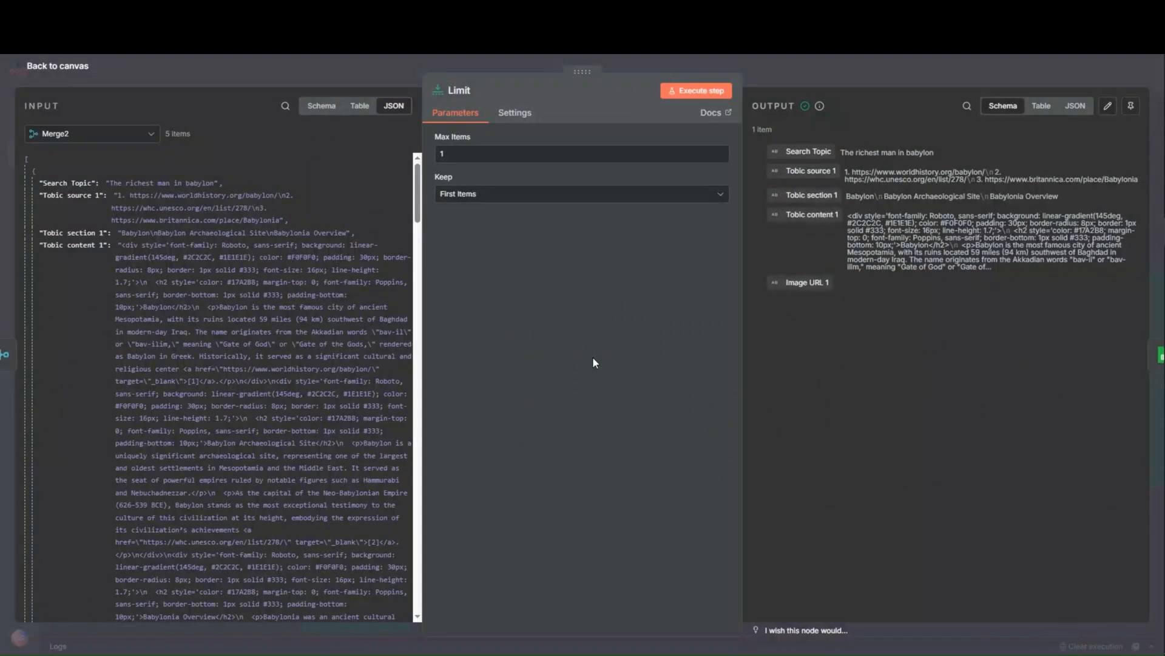
left_click(321, 78)
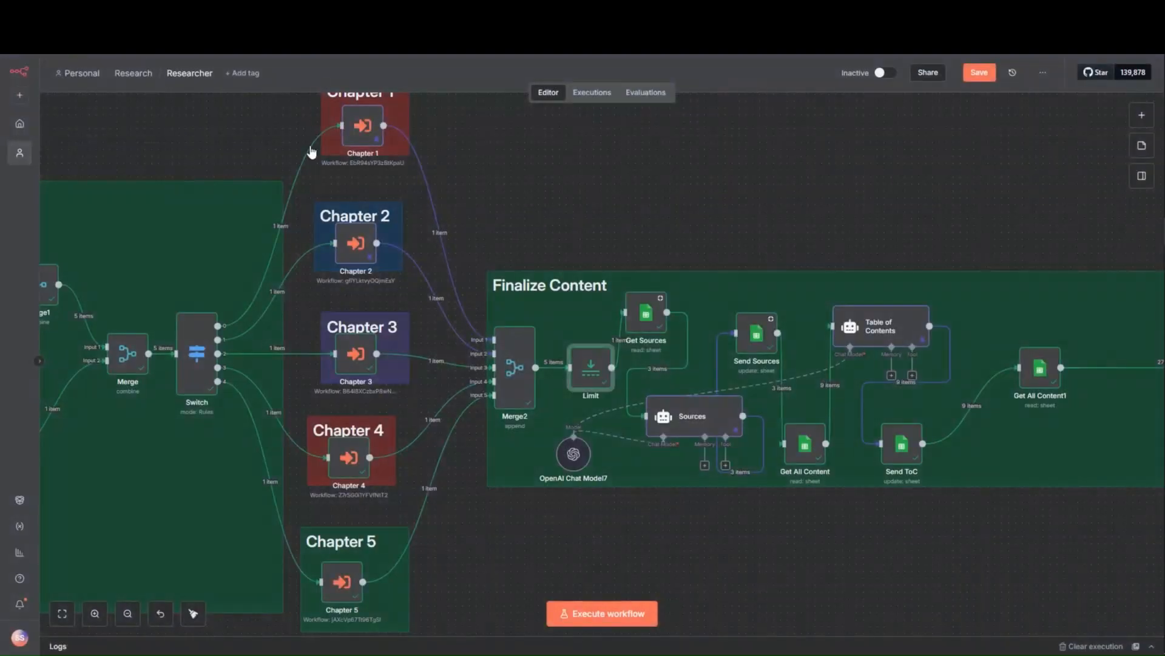
double_click(584, 364)
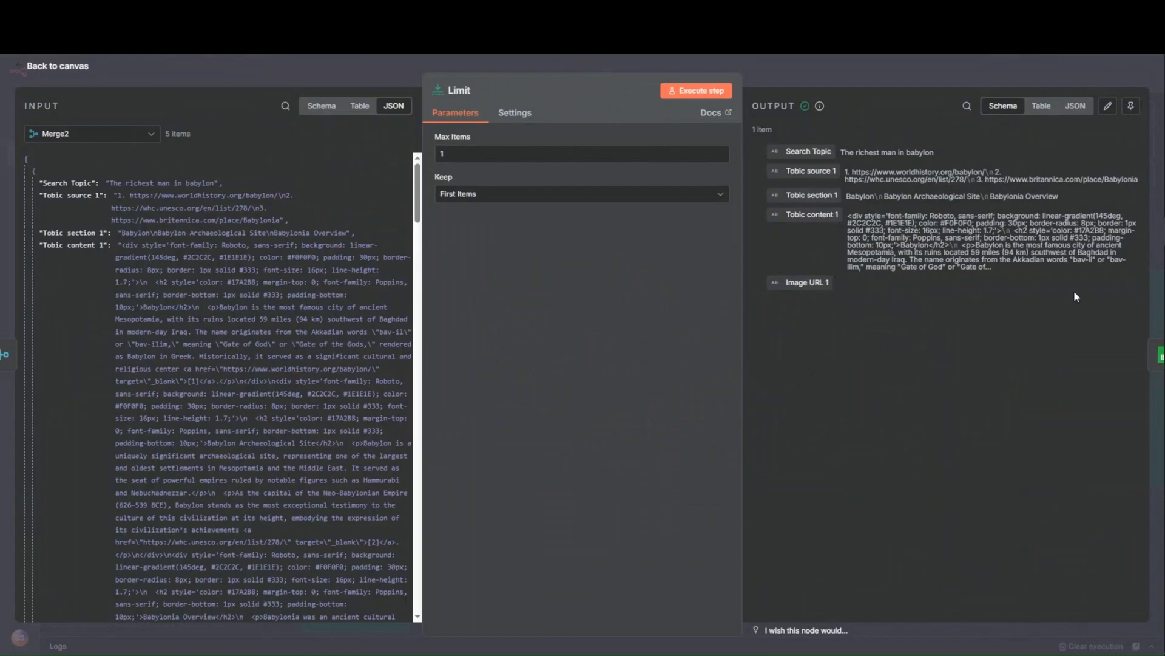
left_click(899, 71)
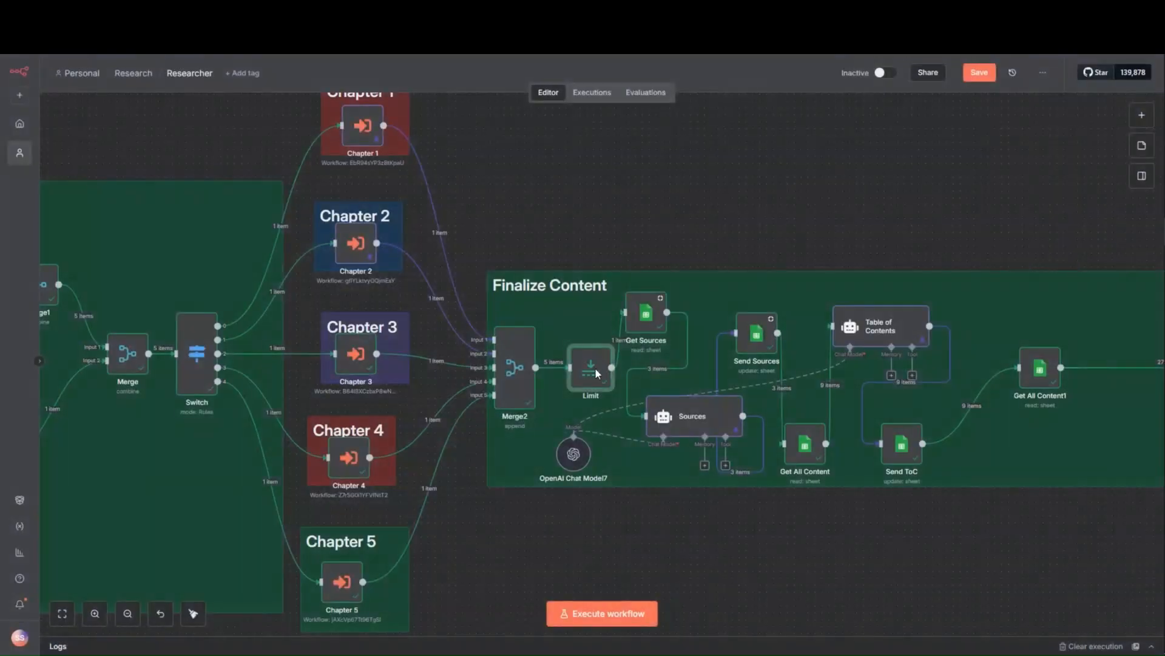
- Review the Get Sources node's Search Topic filter and read through its chapter, source, section and content output
double_click(647, 314)
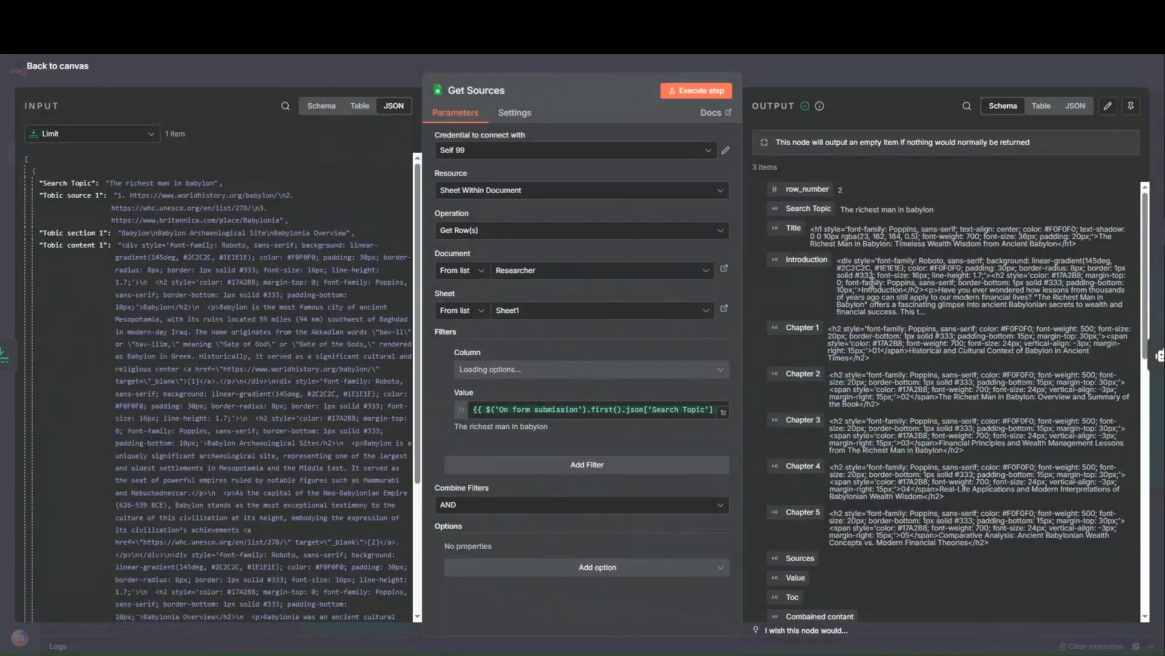
scroll(839, 516, "down", 4)
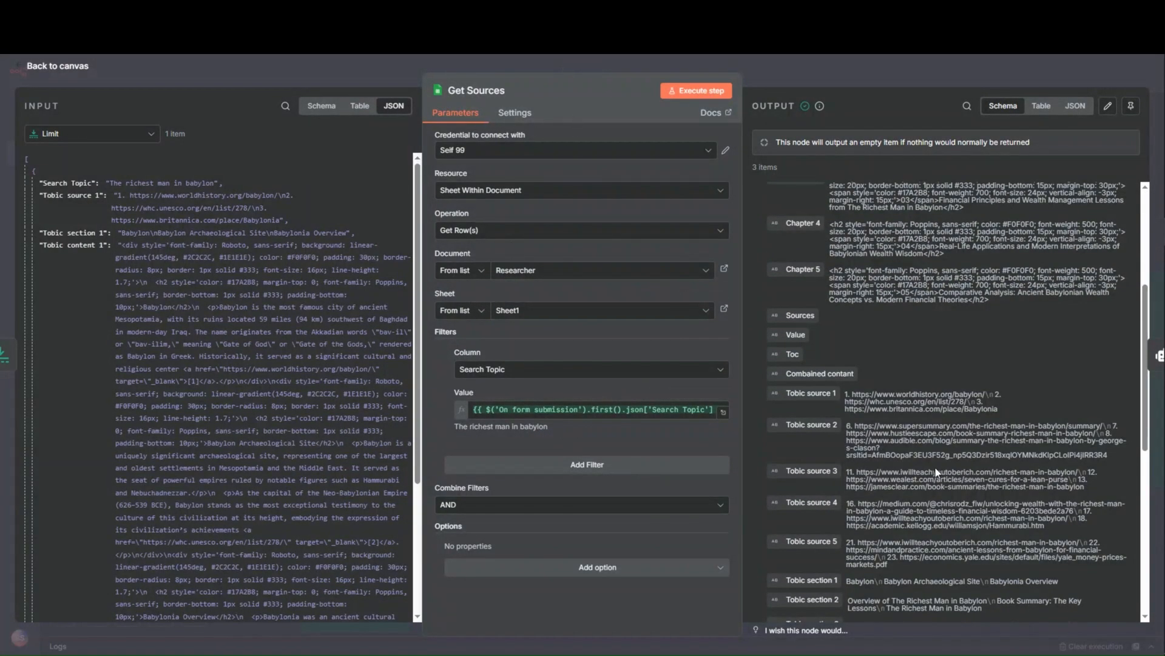
scroll(926, 482, "down", 7)
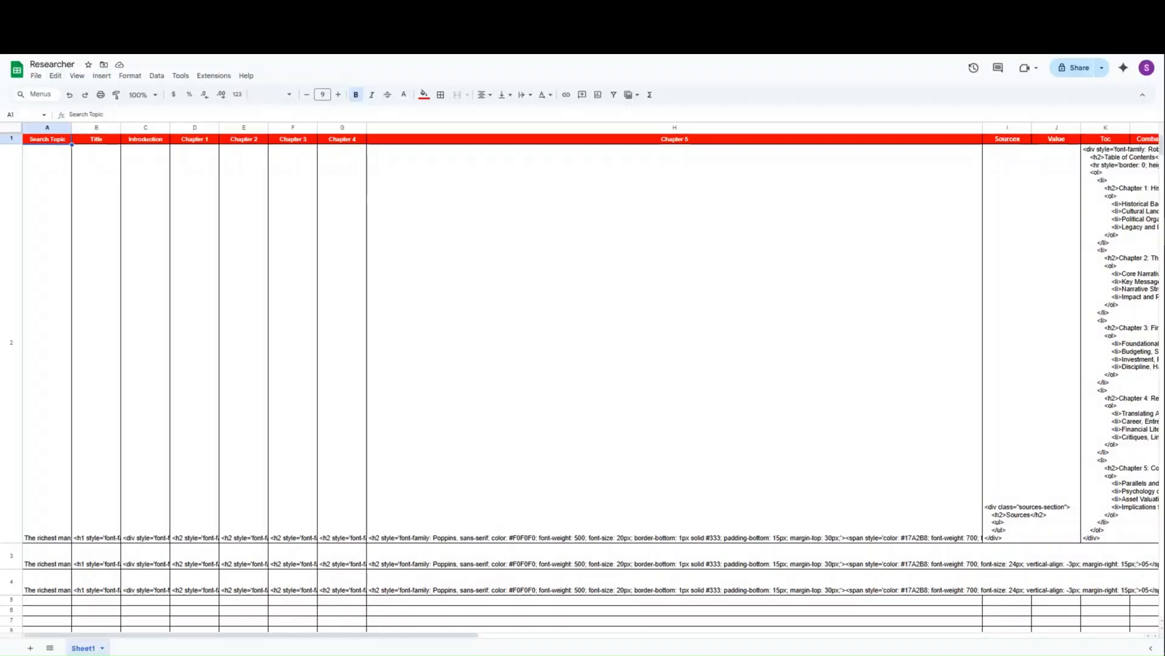
- Look through the remaining columns of the Researcher spreadsheet to compare its stored data with the Get Sources output
scroll(722, 396, "down", 2)
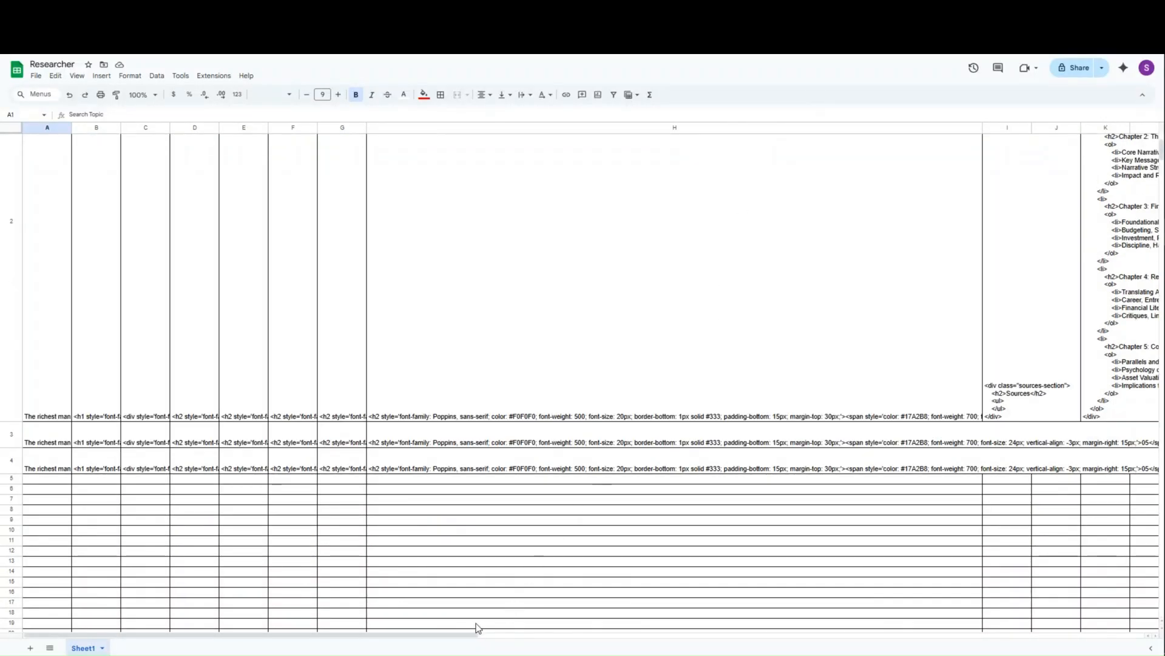
left_click_drag(458, 639, 1010, 567)
scroll(916, 489, "up", 2)
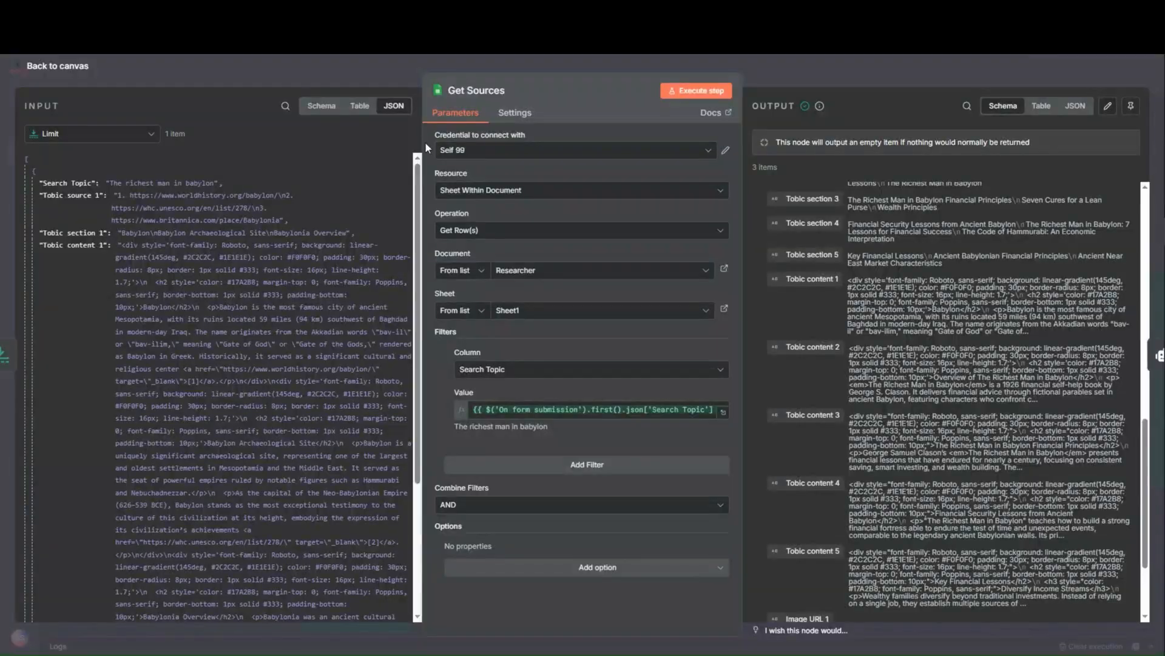
- Review the Sources agent's user prompt and compare its Tobic source 1 to 5 expressions with the input fields and resolved source links
left_click(788, 63)
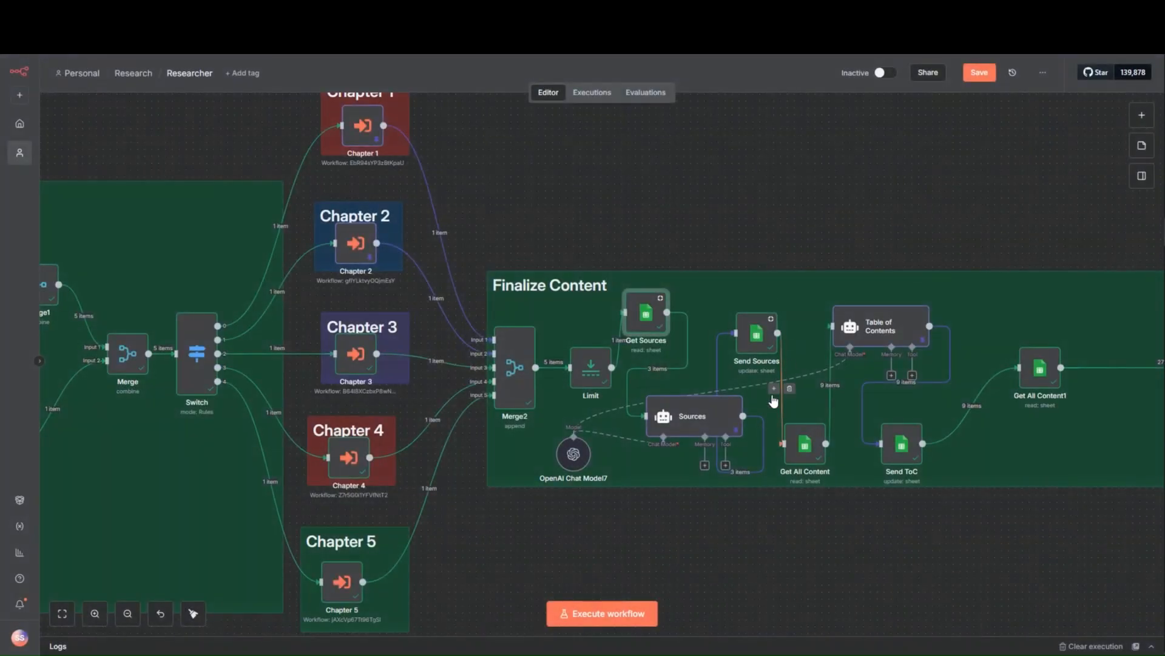
double_click(698, 430)
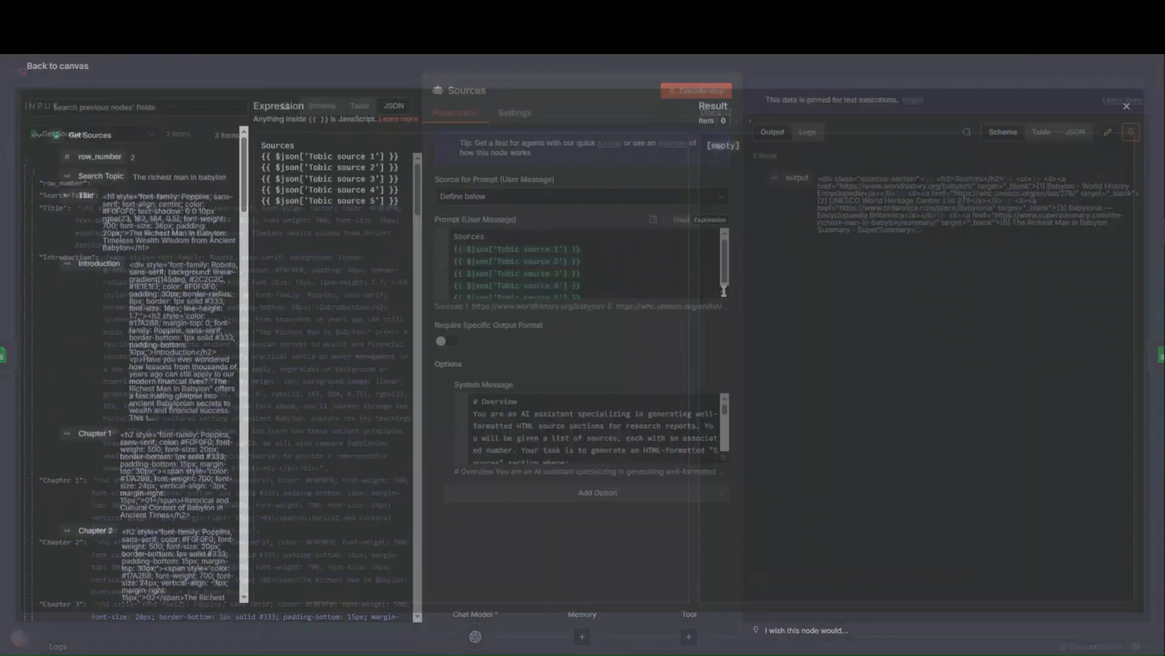
left_click(723, 293)
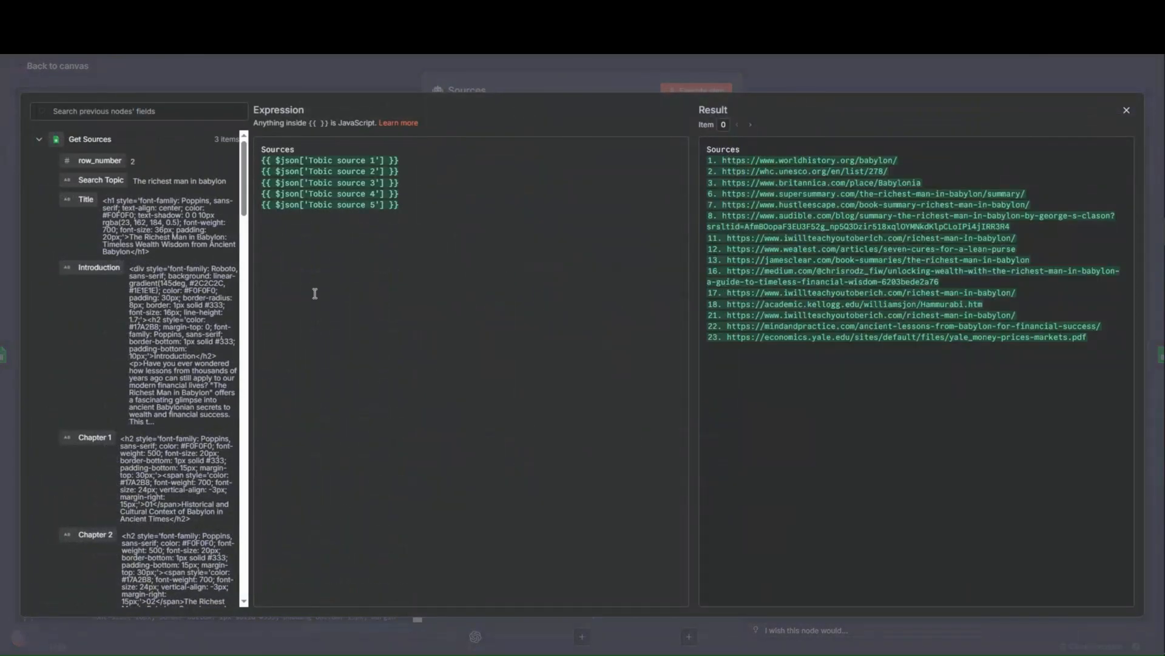
scroll(185, 449, "down", 15)
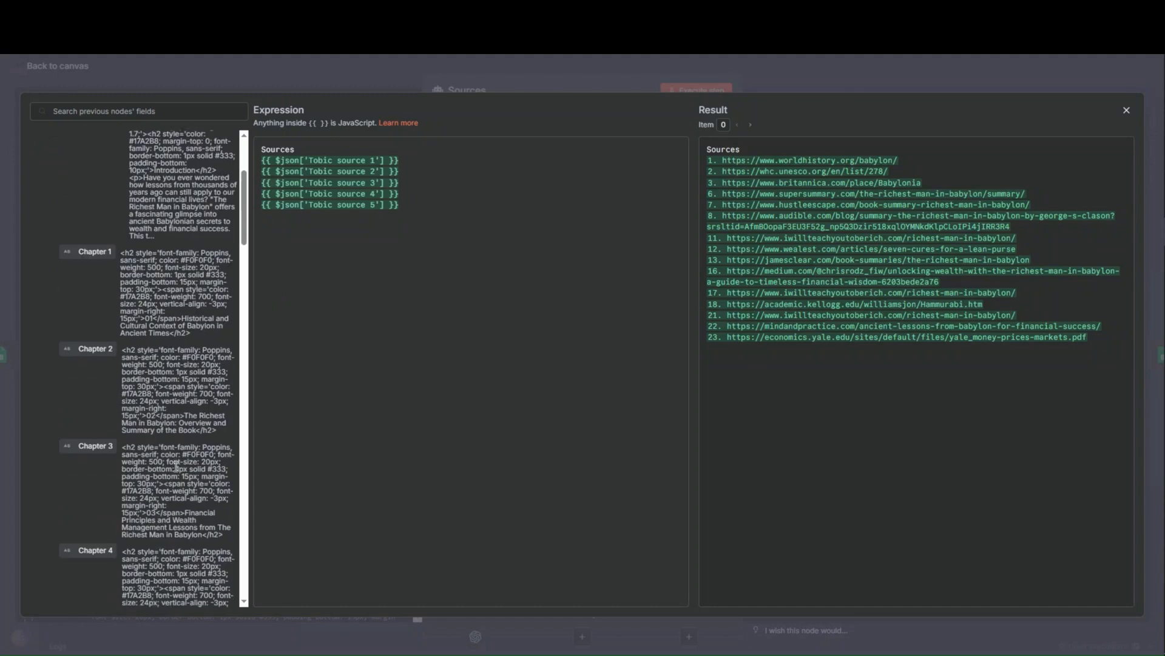
scroll(176, 466, "down", 5)
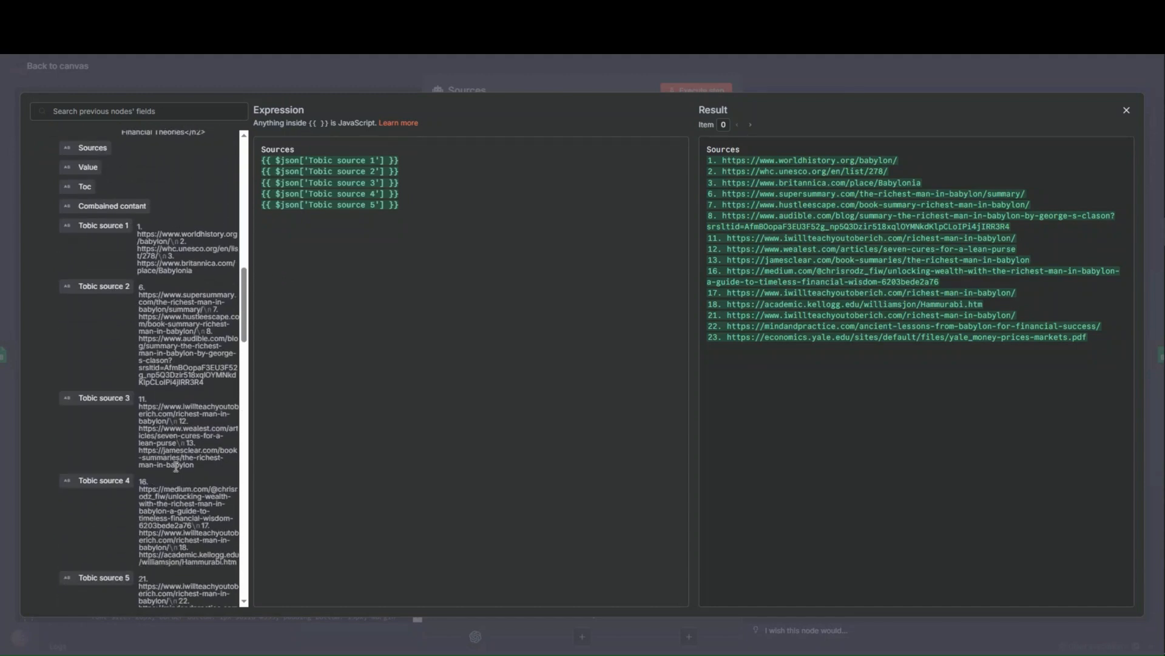
mouse_move(102, 229)
left_mouse_down()
mouse_move(365, 161)
mouse_move(89, 231)
left_mouse_up()
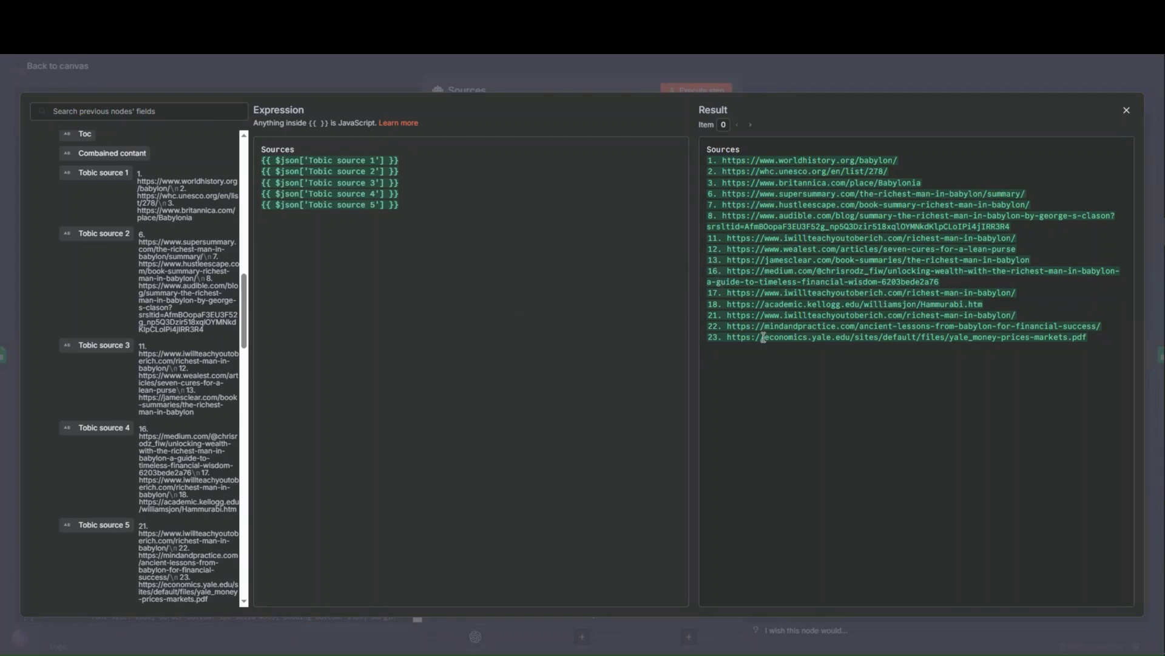
left_click(495, 84)
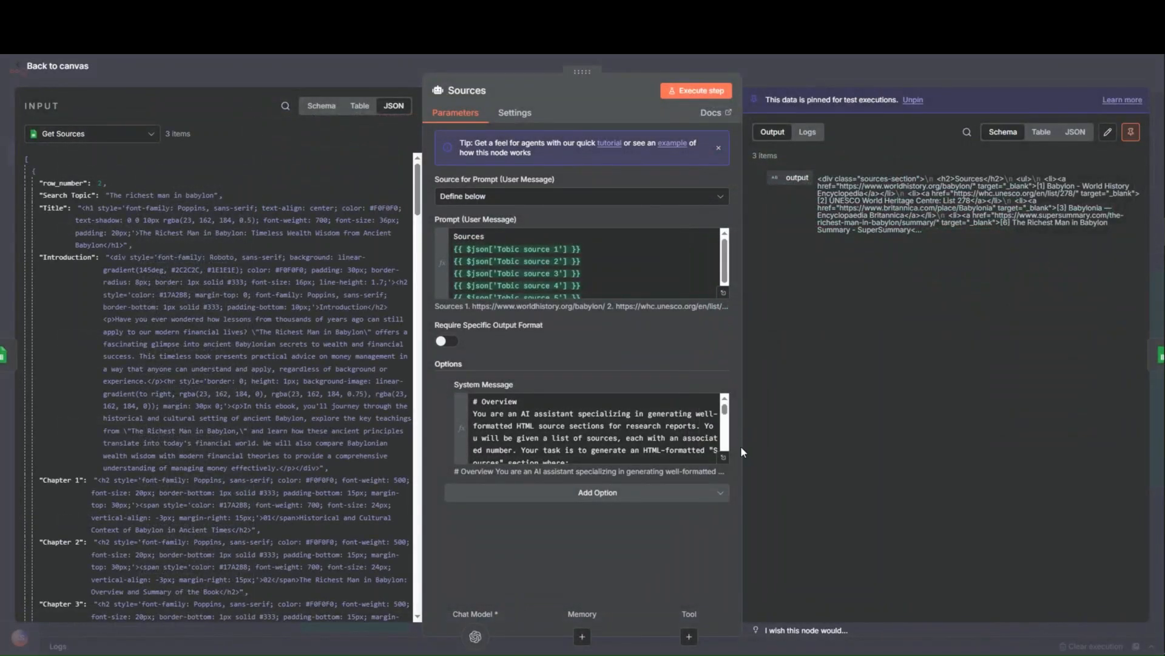
- Read the Sources agent's system message on formatting the numbered HTML source list, checking the Chapter 3 workflow alongside it
left_click(724, 457)
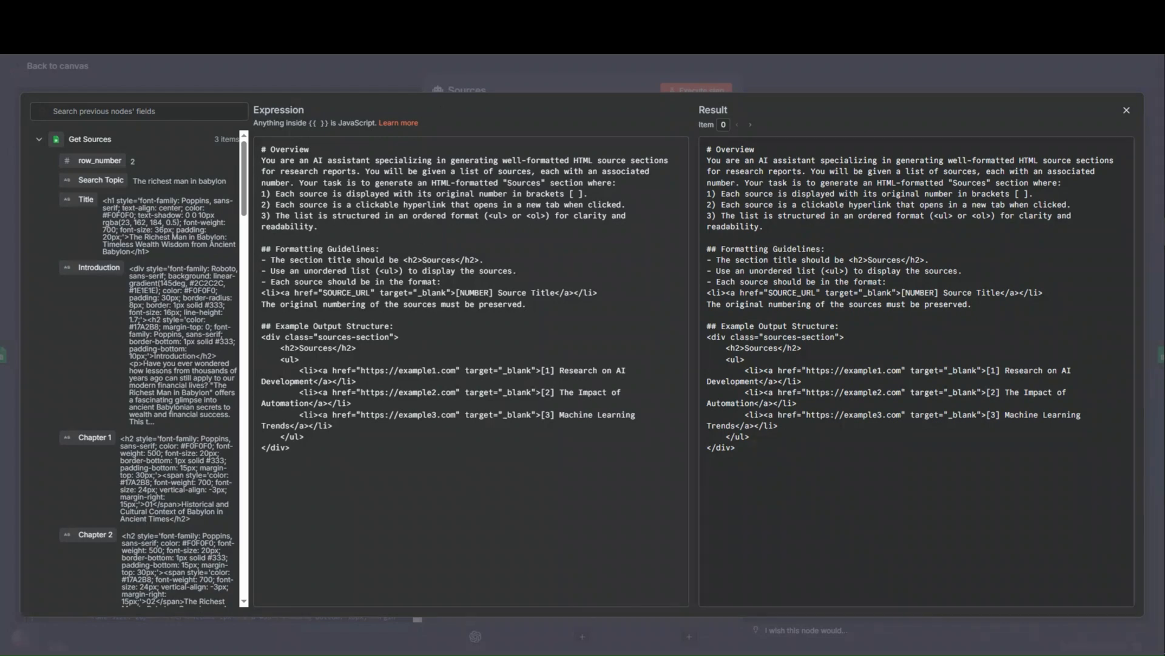
left_click(377, 11)
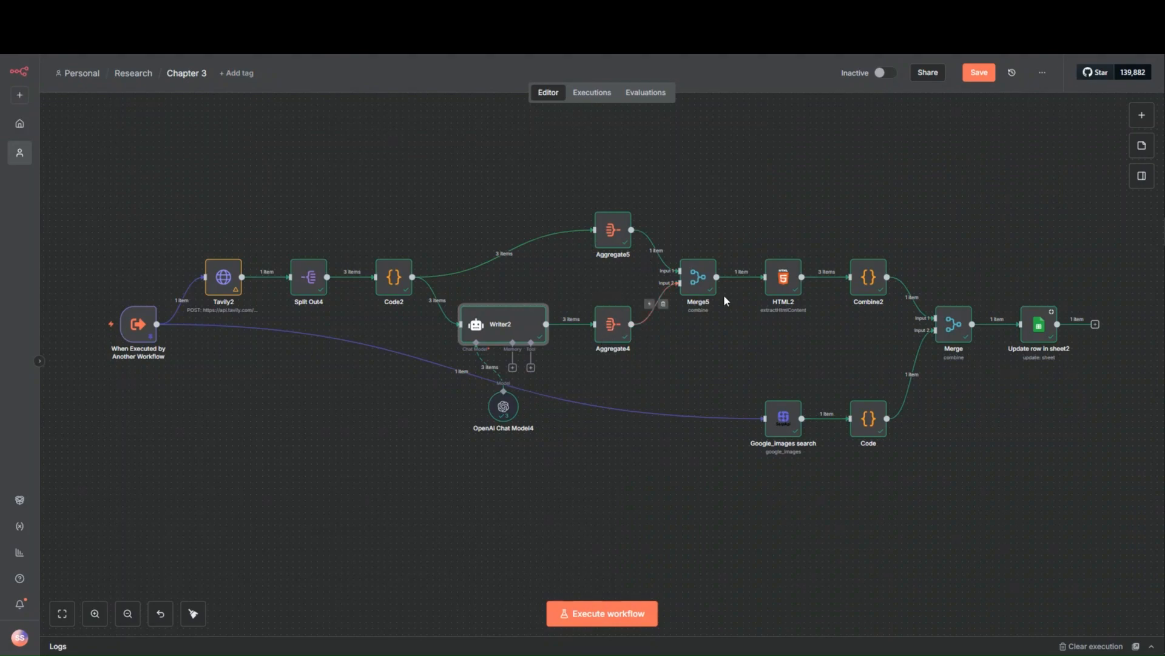
left_click(242, 10)
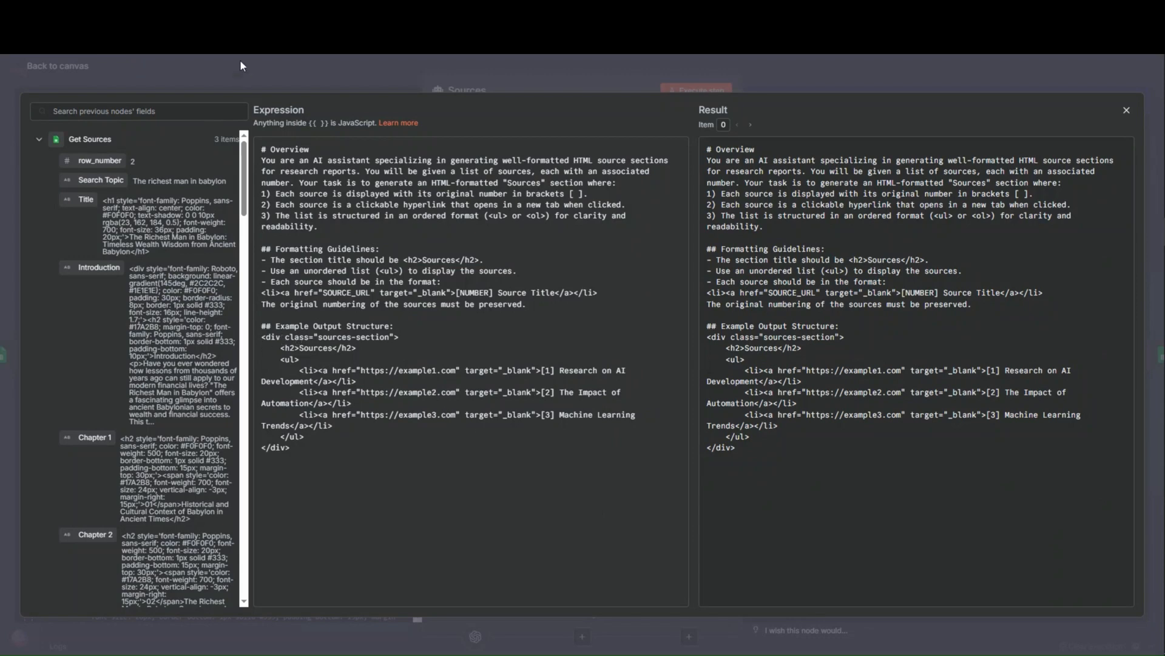
- Look through the generated PDF report's table of contents and Chapter 1 text for its numbered citations
left_click(206, 11)
scroll(413, 471, "down", 15)
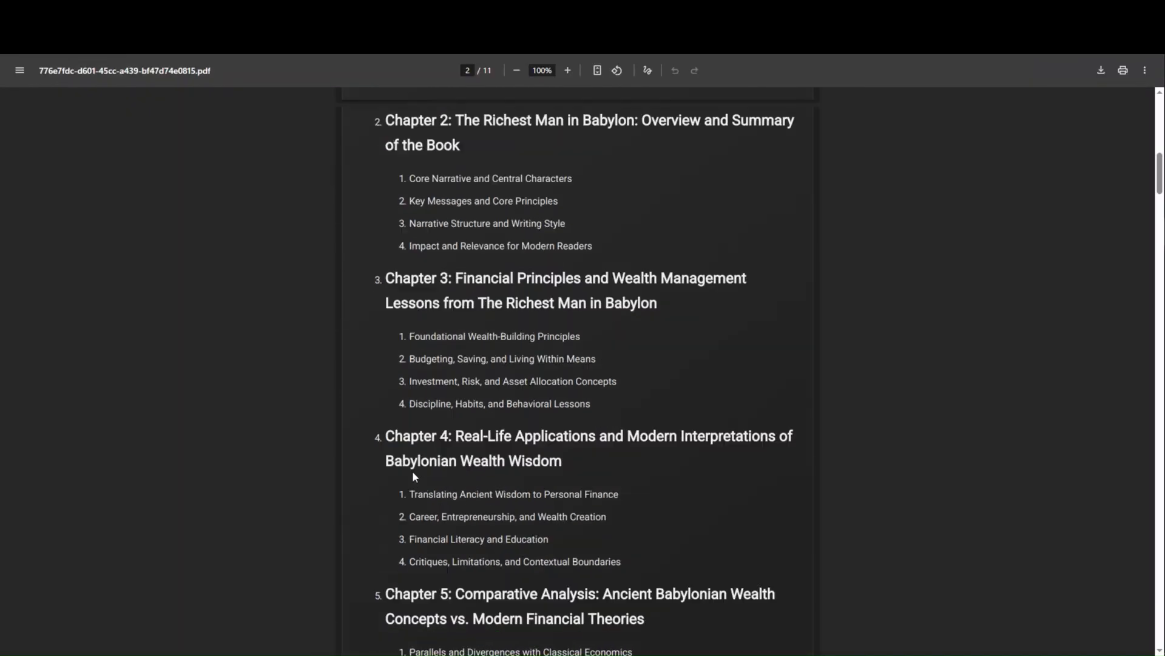
scroll(413, 472, "down", 6)
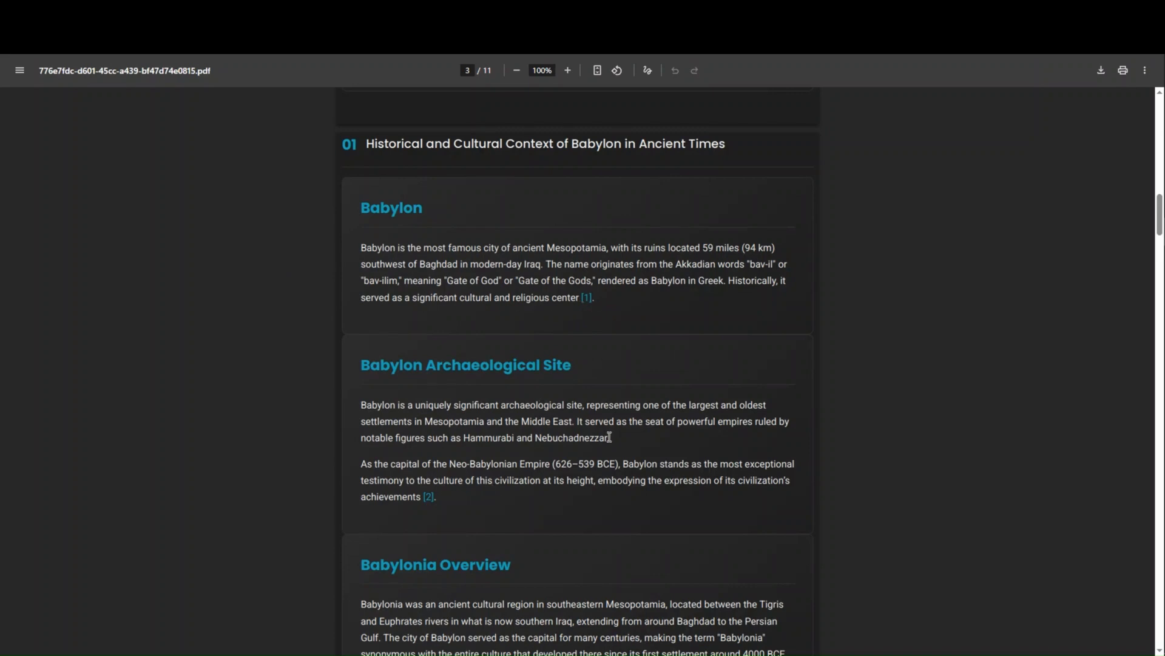
scroll(609, 436, "up", 15)
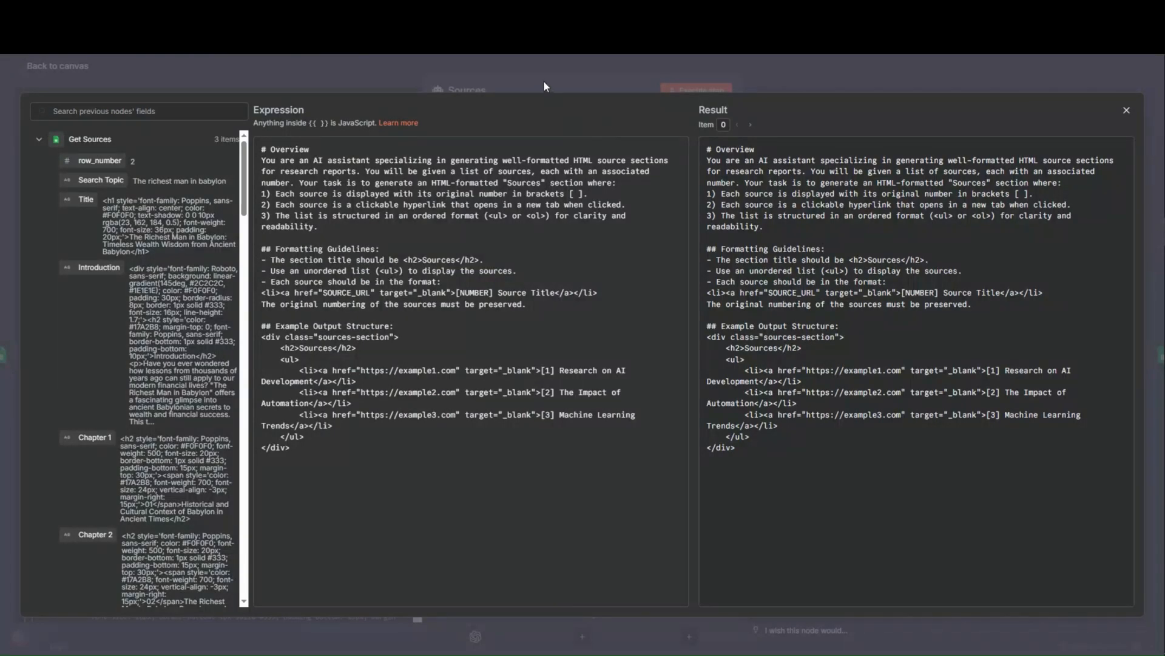
- Reread the example output structure in the Sources agent's system message and return to the Researcher canvas
left_click_drag(567, 478, 290, 338)
left_click(391, 500)
left_click(227, 70)
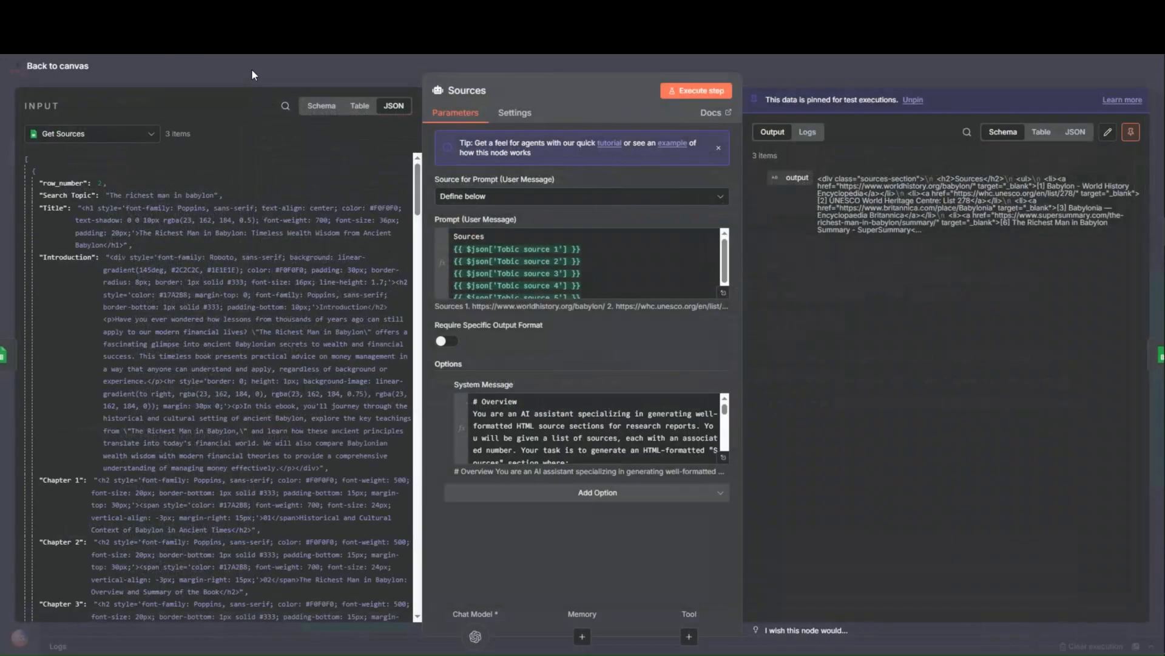
left_click(251, 68)
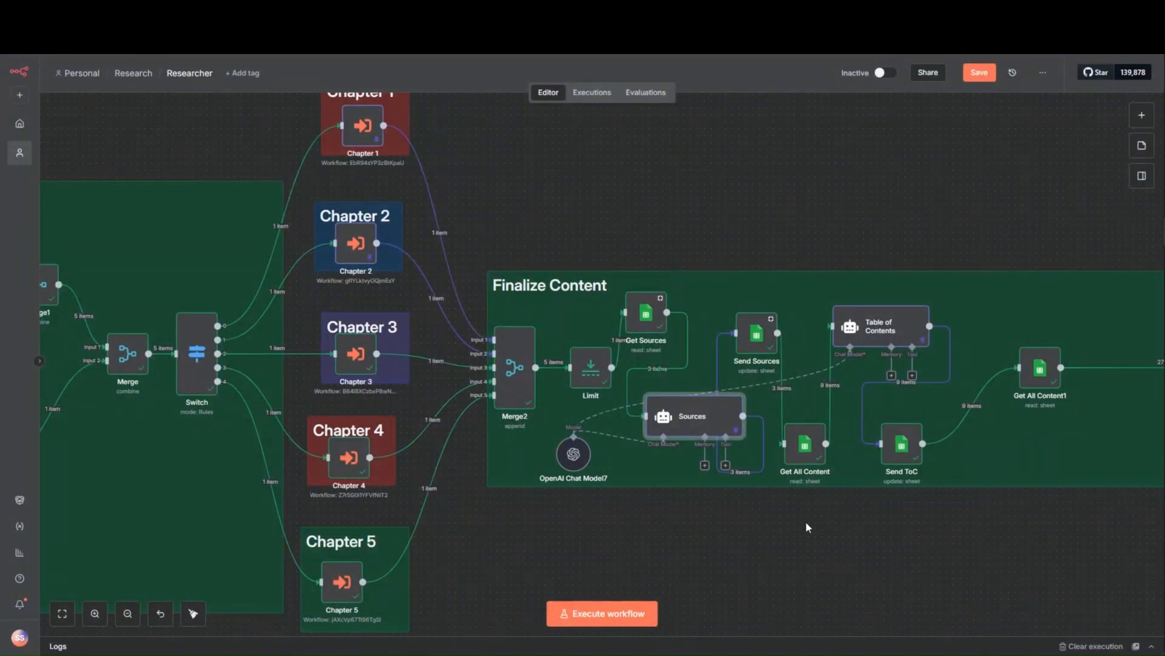
- Inspect the Send Sources node's Search Topic match, Sources column mapping, input and output
left_click(756, 344)
double_click(755, 344)
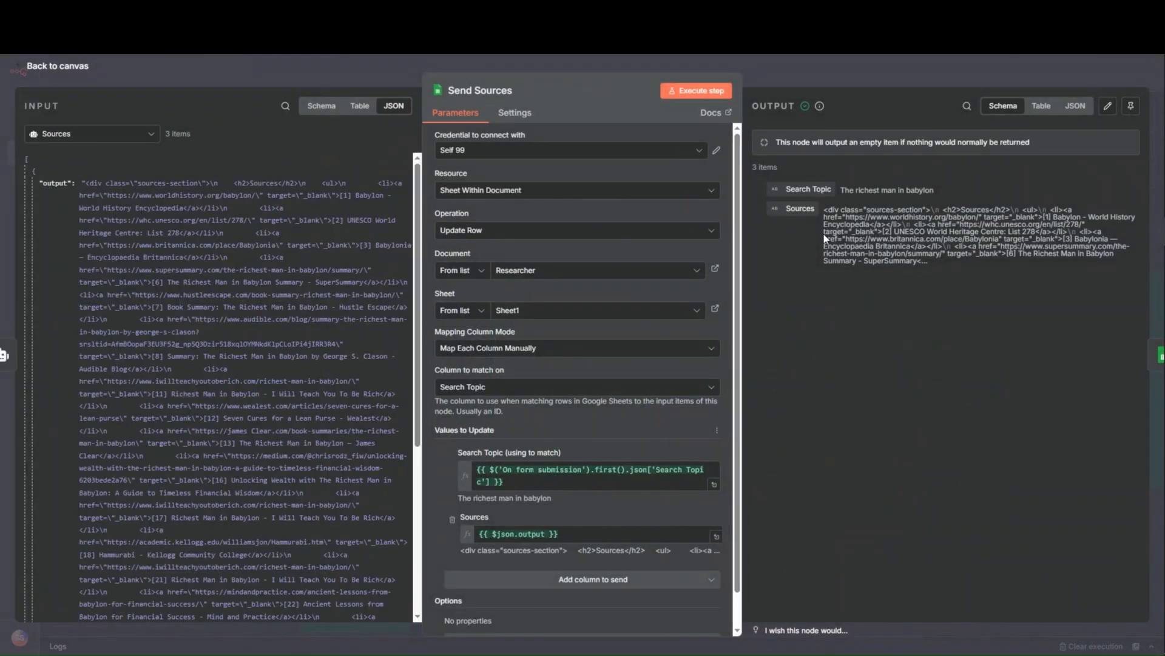
left_click(774, 68)
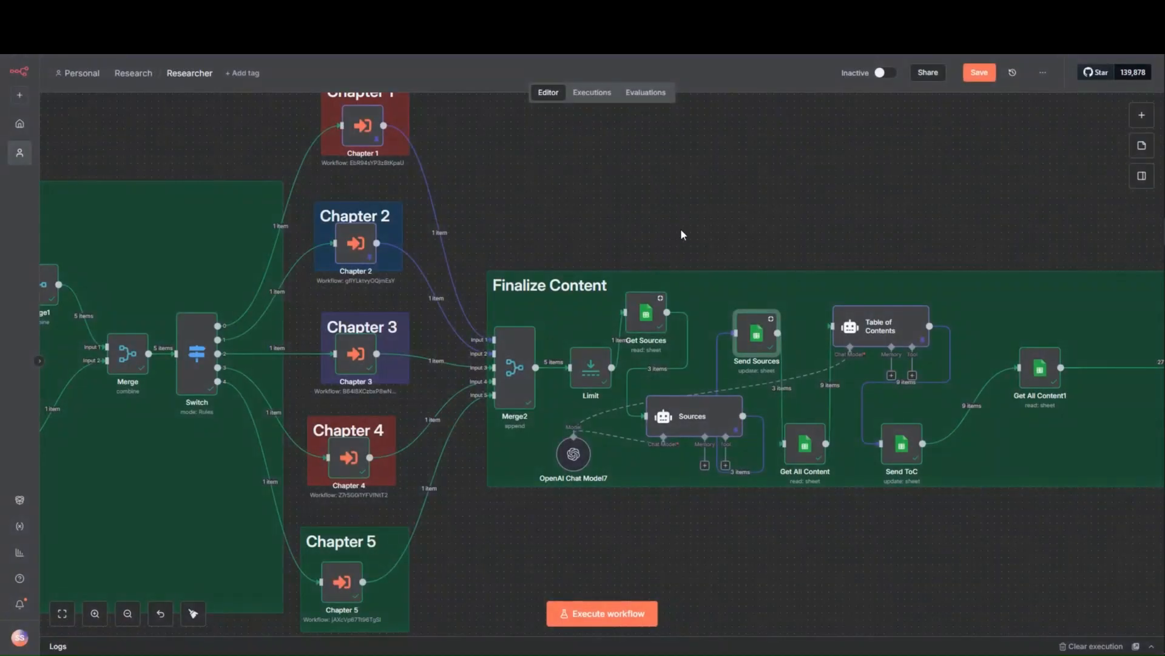
- Review the column mappings of the Chapter 3 workflow's Update row in sheet2 node for source, section, content and image URL
left_click_drag(777, 225, 697, 202)
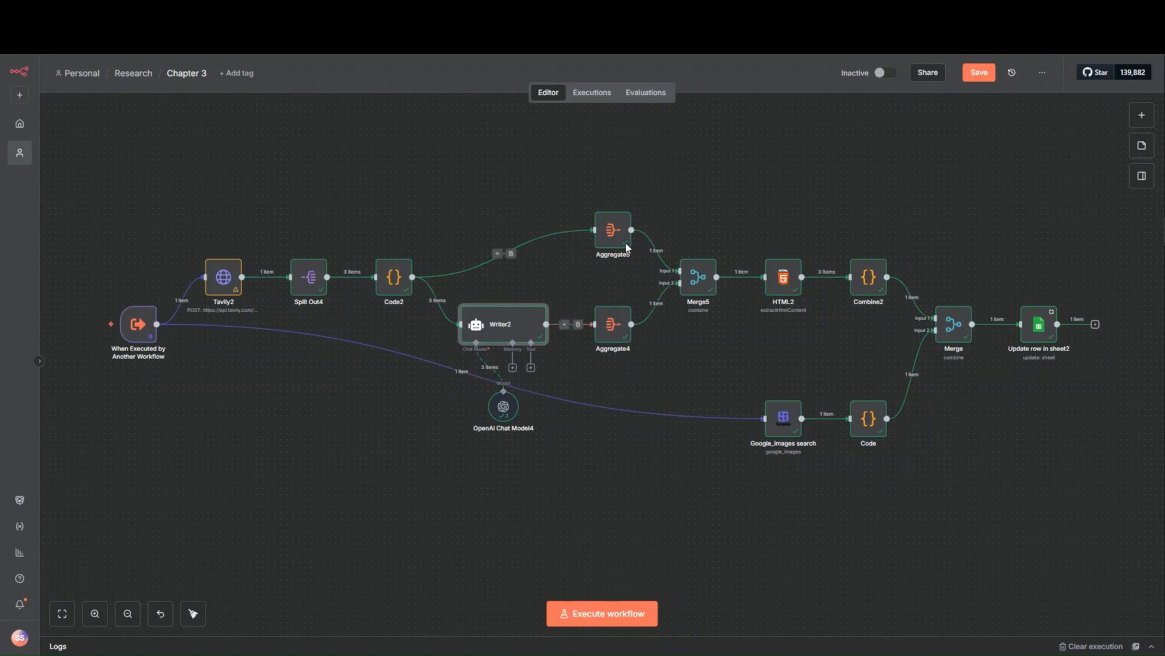
left_click(1034, 323)
double_click(1036, 323)
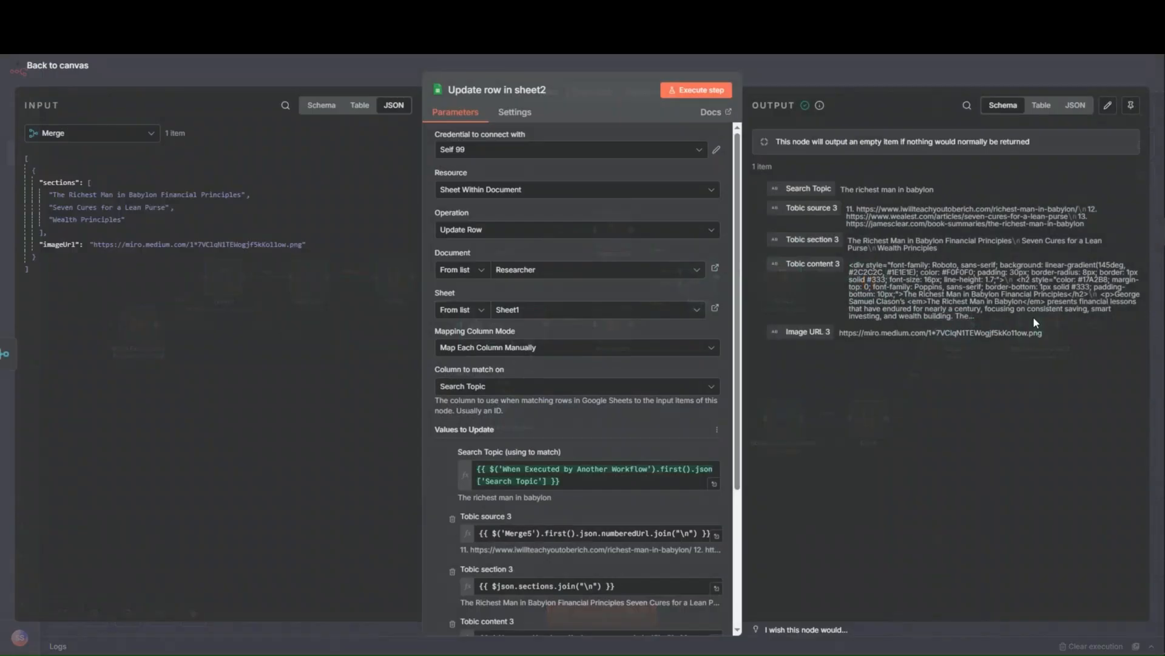
scroll(625, 459, "down", 5)
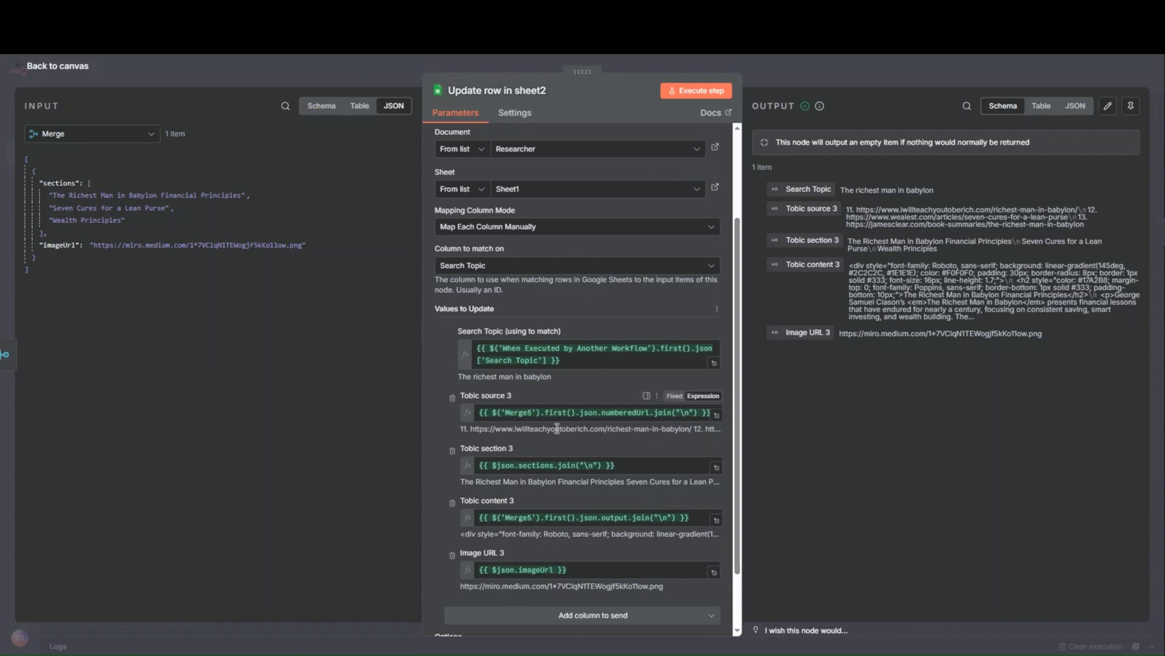
left_click(297, 61)
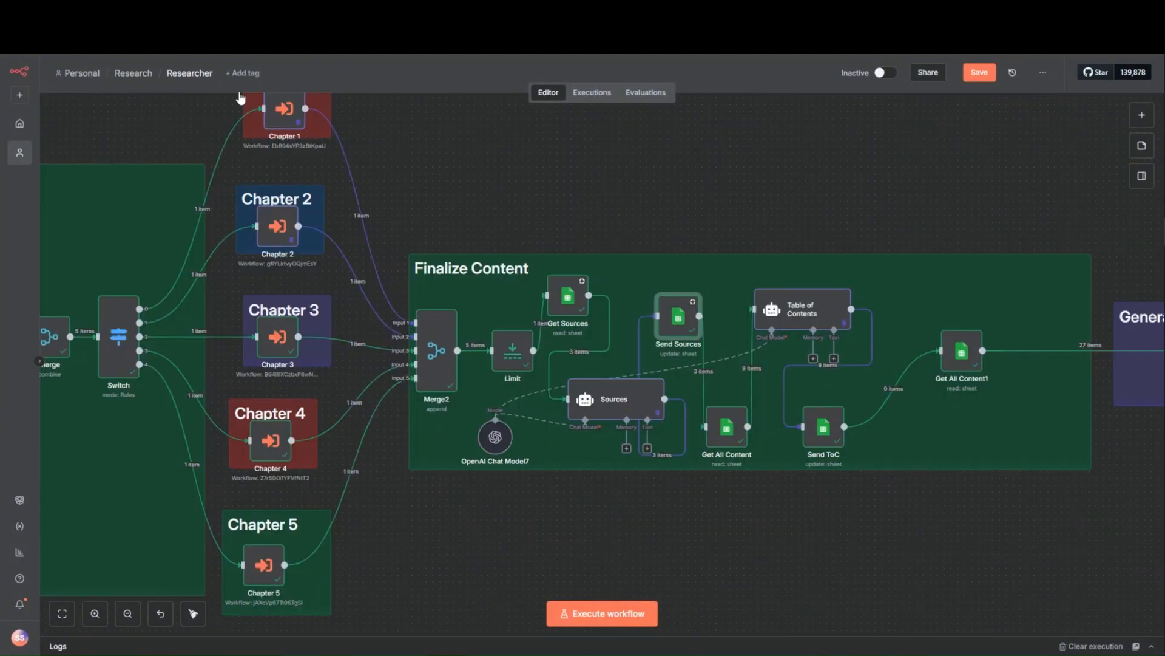
- Examine the Researcher workflow's Get All Content node, including its Search Topic filter and the row data it outputs
mouse_move(585, 295)
left_click(732, 435)
double_click(731, 436)
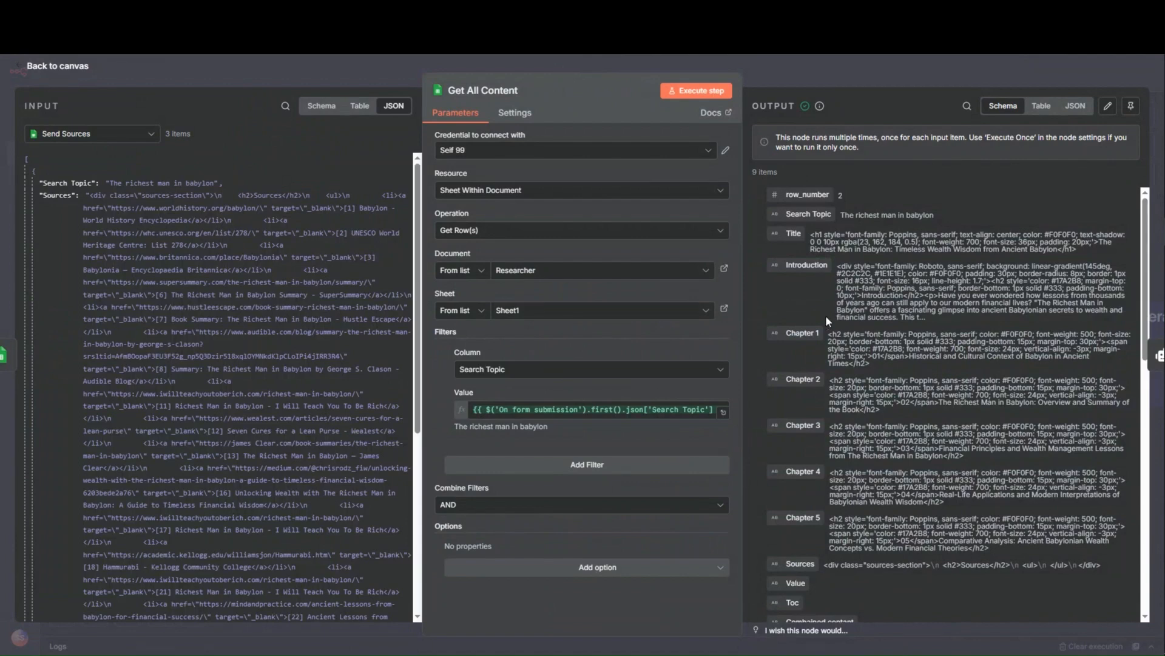
scroll(825, 315, "down", 5)
scroll(853, 480, "down", 8)
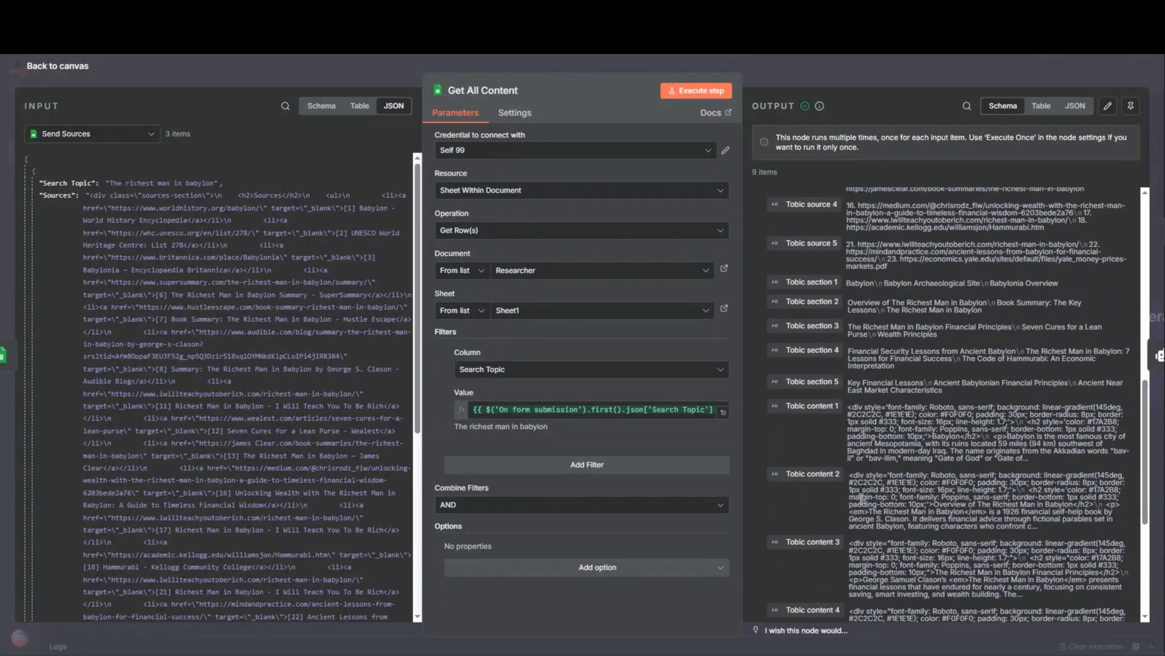
left_click(366, 61)
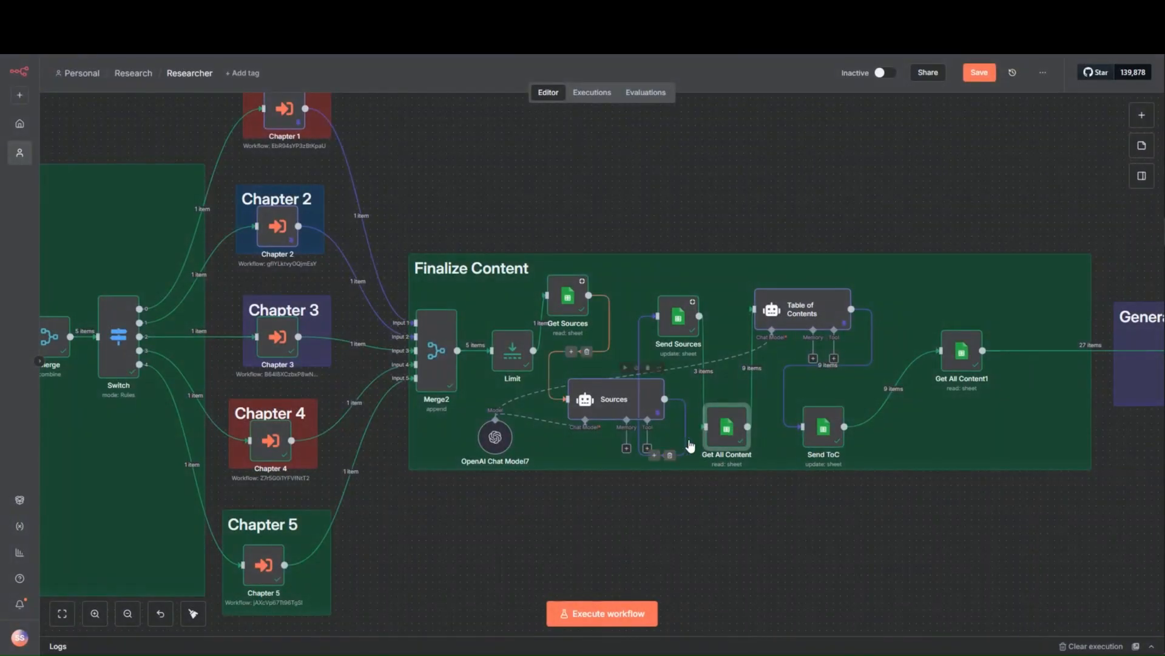
- Read the Table of Contents agent's user prompt with its chapter topics, section lists, style guide and resolved result
double_click(826, 318)
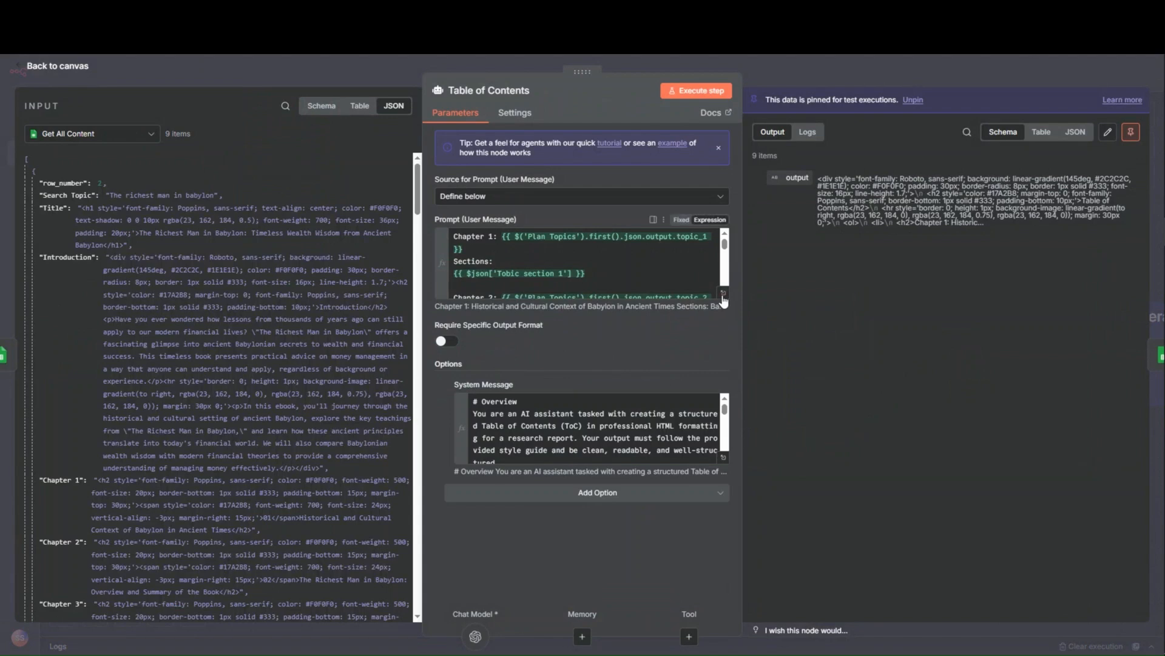
left_click(723, 292)
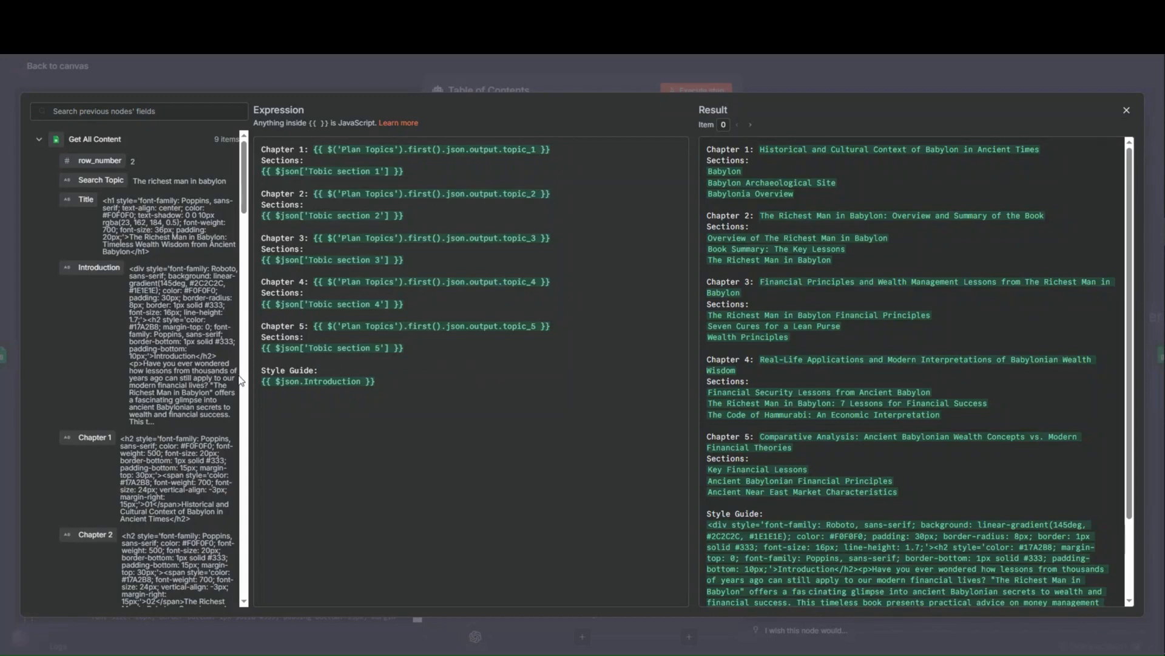
scroll(770, 531, "down", 5)
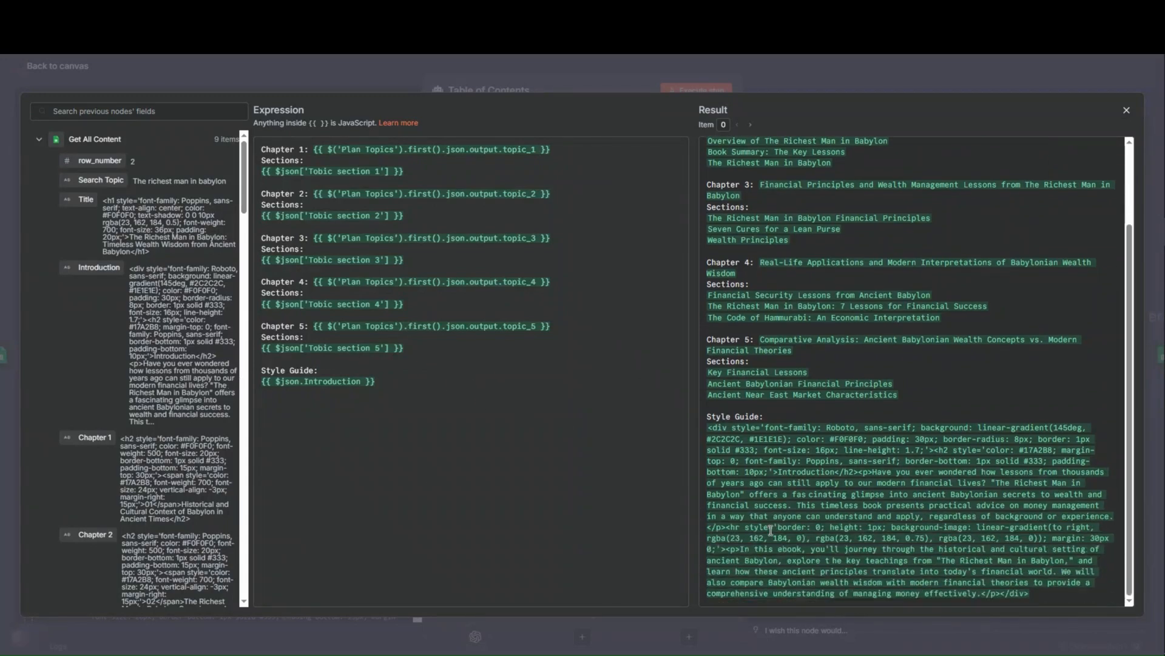
scroll(862, 350, "up", 4)
scroll(850, 340, "up", 1)
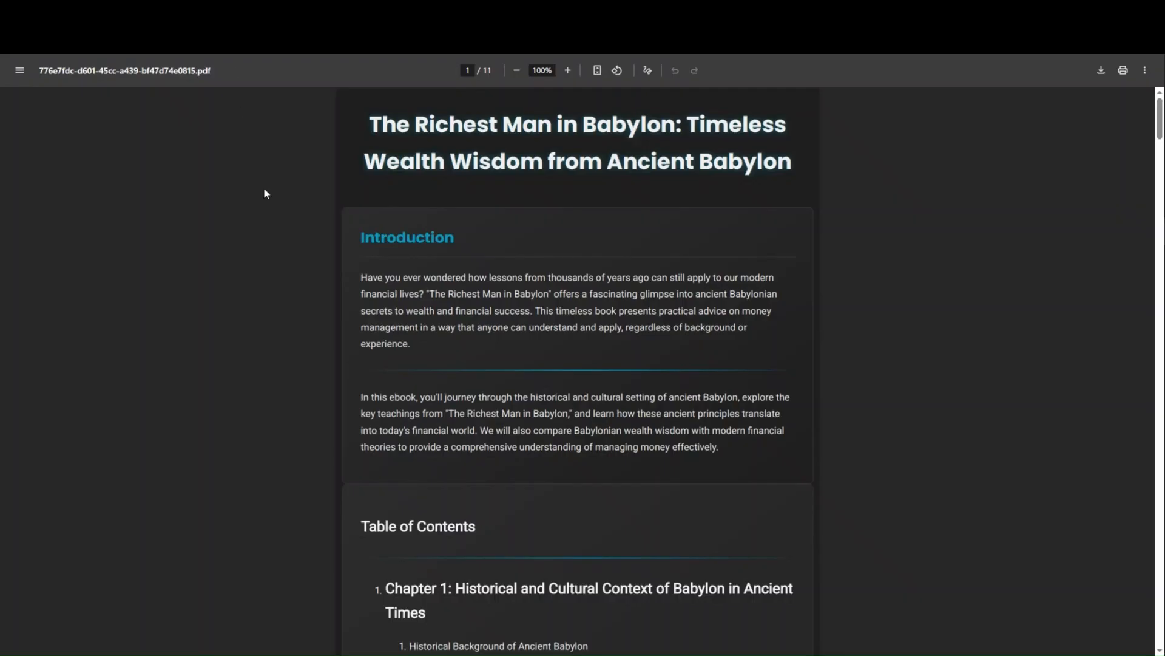
- Compare the PDF report's table of contents, especially the Chapter 3 heading, with the Table of Contents prompt, and close the agent's settings
scroll(415, 399, "down", 10)
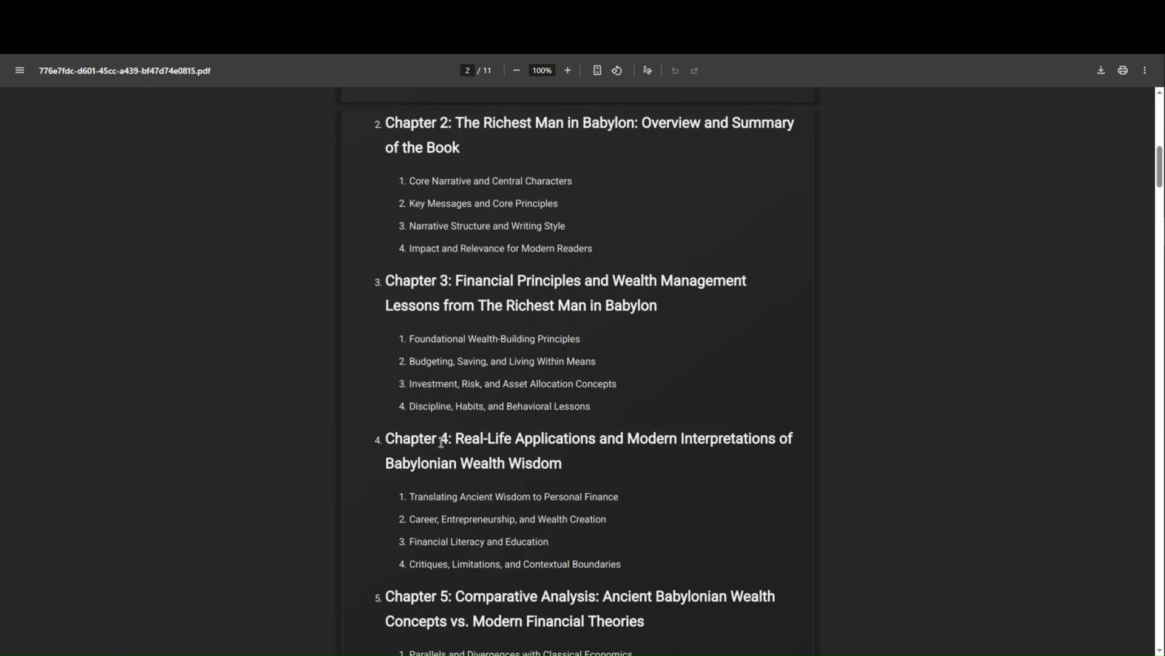
left_click_drag(387, 279, 645, 316)
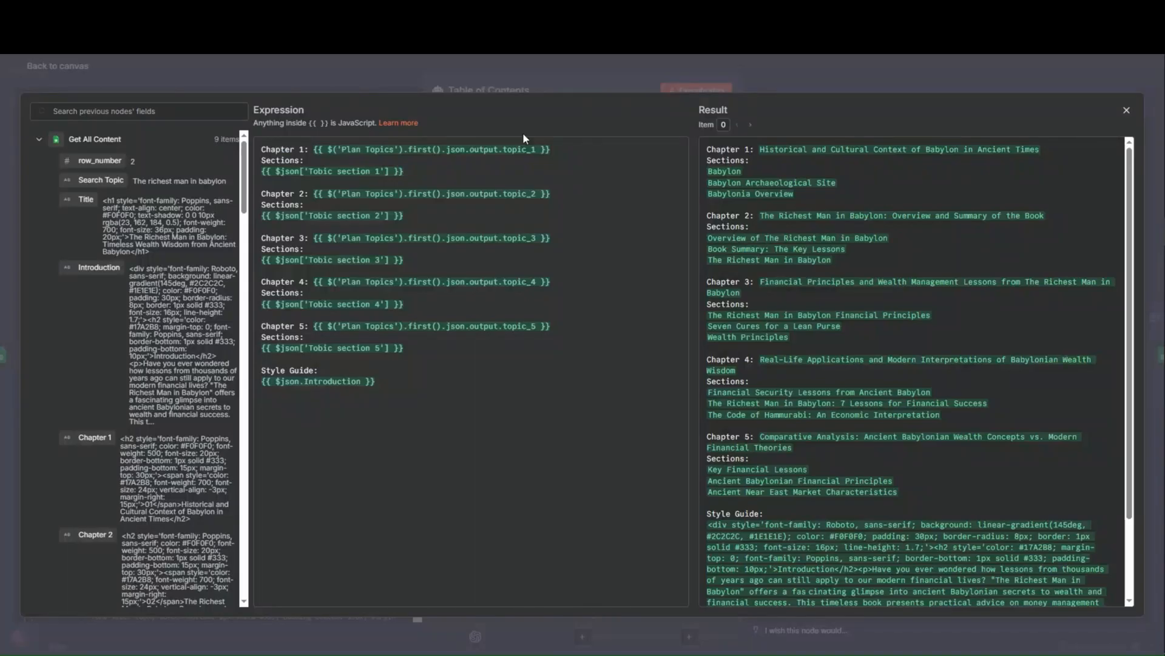
left_click(405, 78)
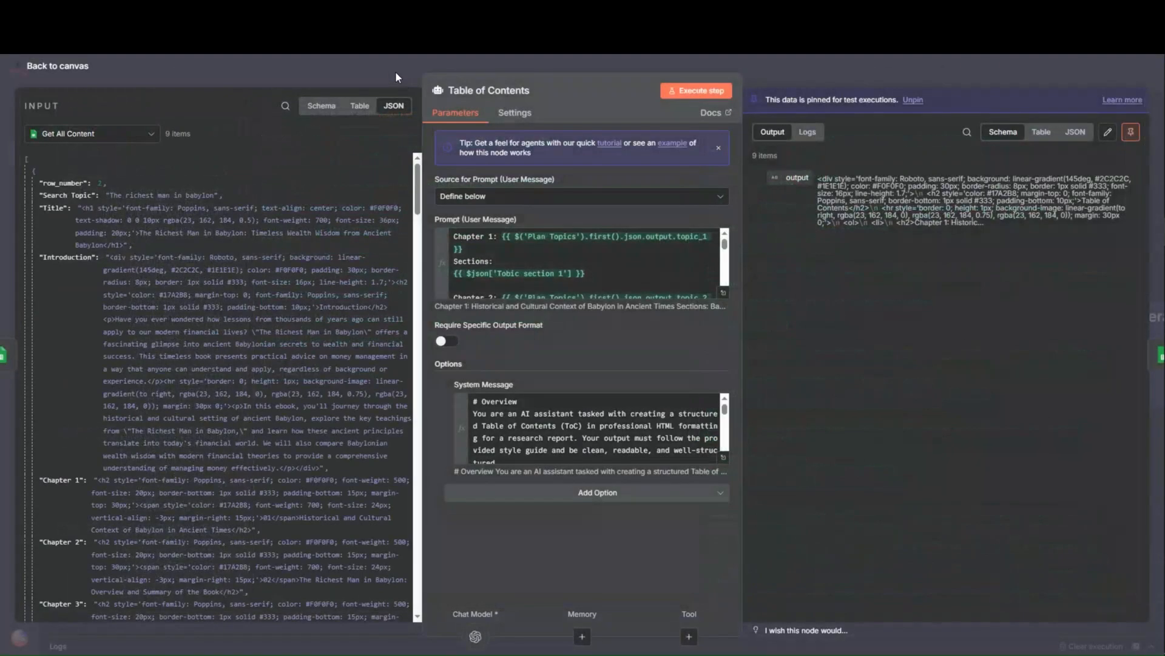
left_click(395, 71)
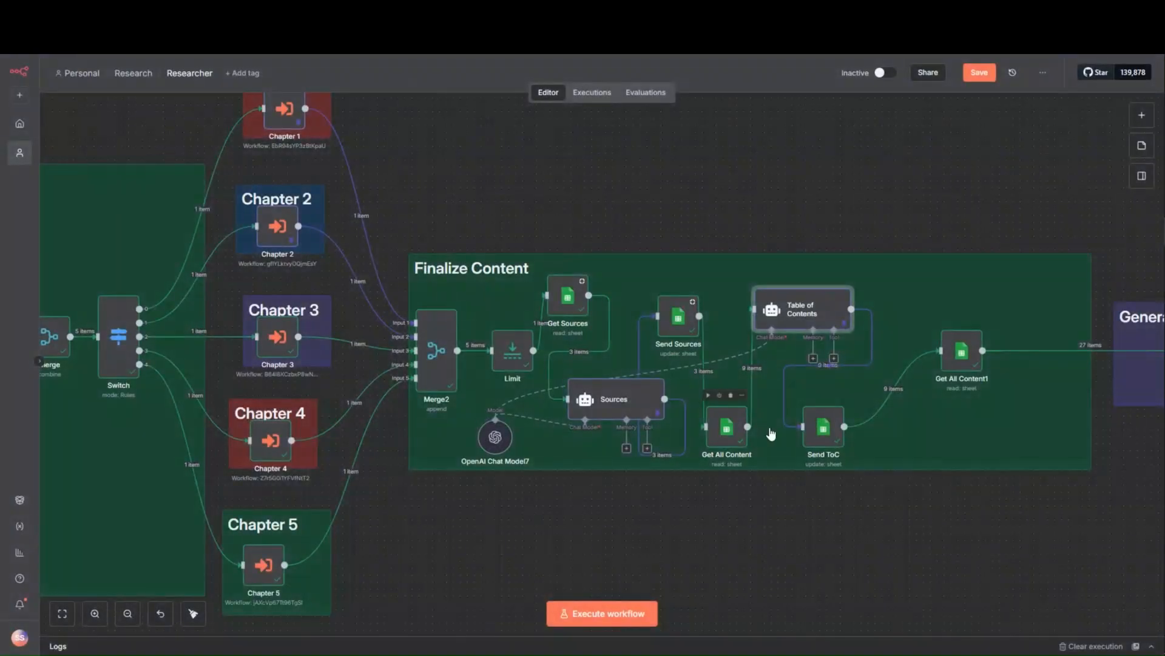
- Open the Send ToC node's settings and refresh the list of columns under Values to Update
double_click(822, 432)
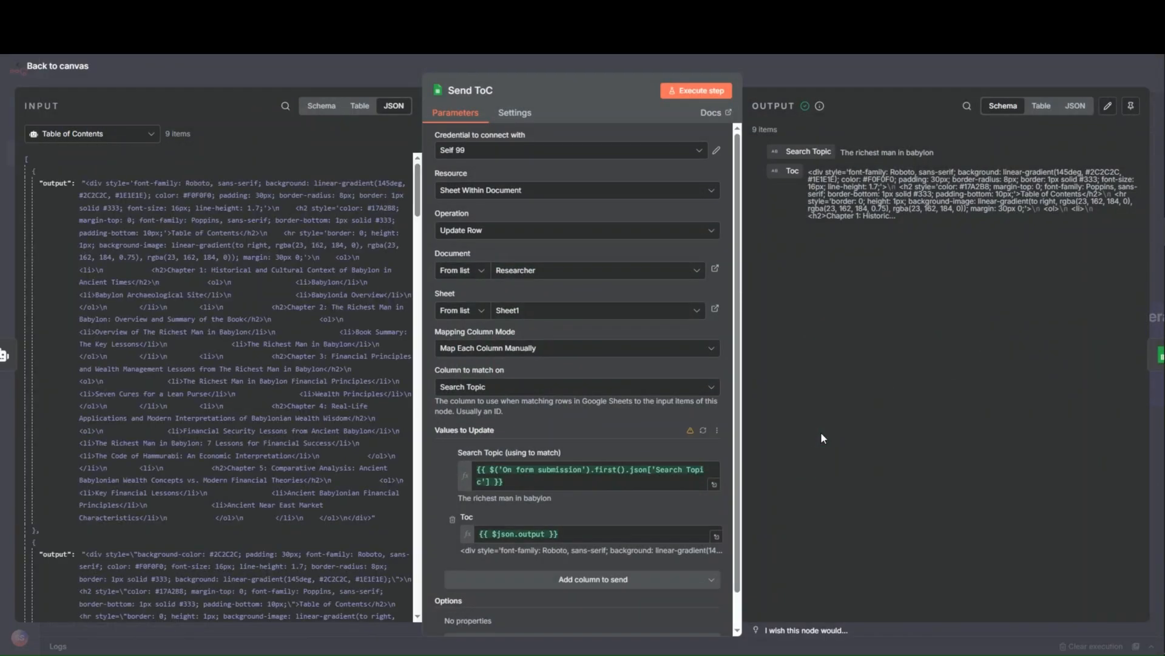
left_click(704, 432)
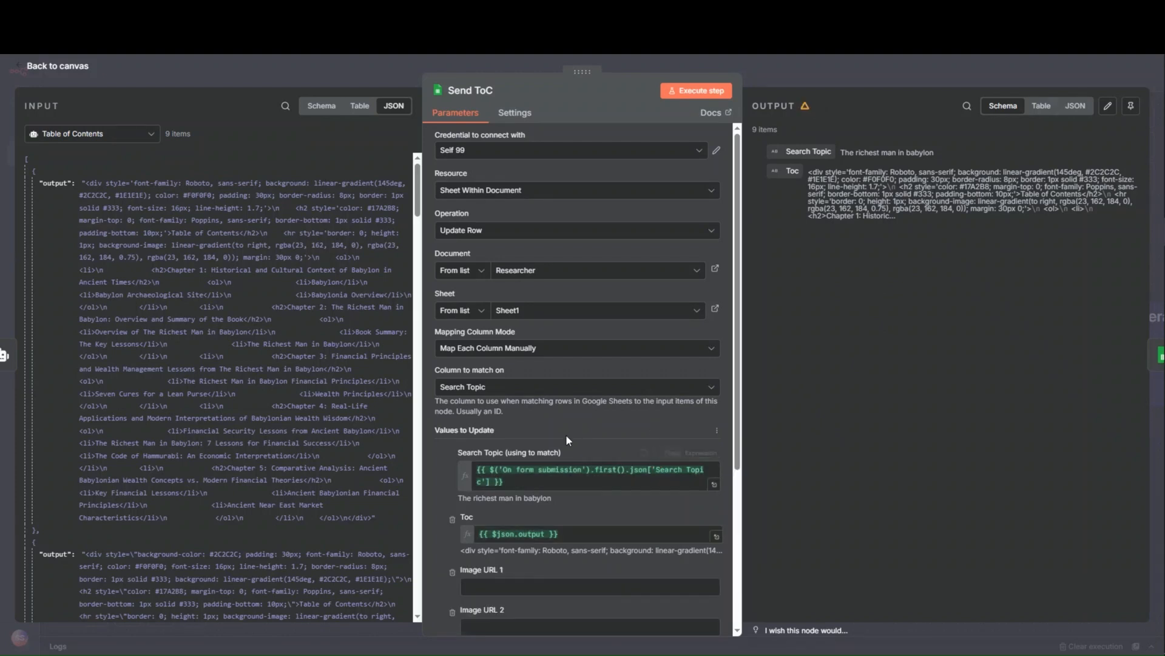
- Remove the Image URL 1 to Image URL 4 columns from the Send ToC node's values to update, and save the workflow
scroll(553, 437, "down", 2)
scroll(546, 439, "down", 2)
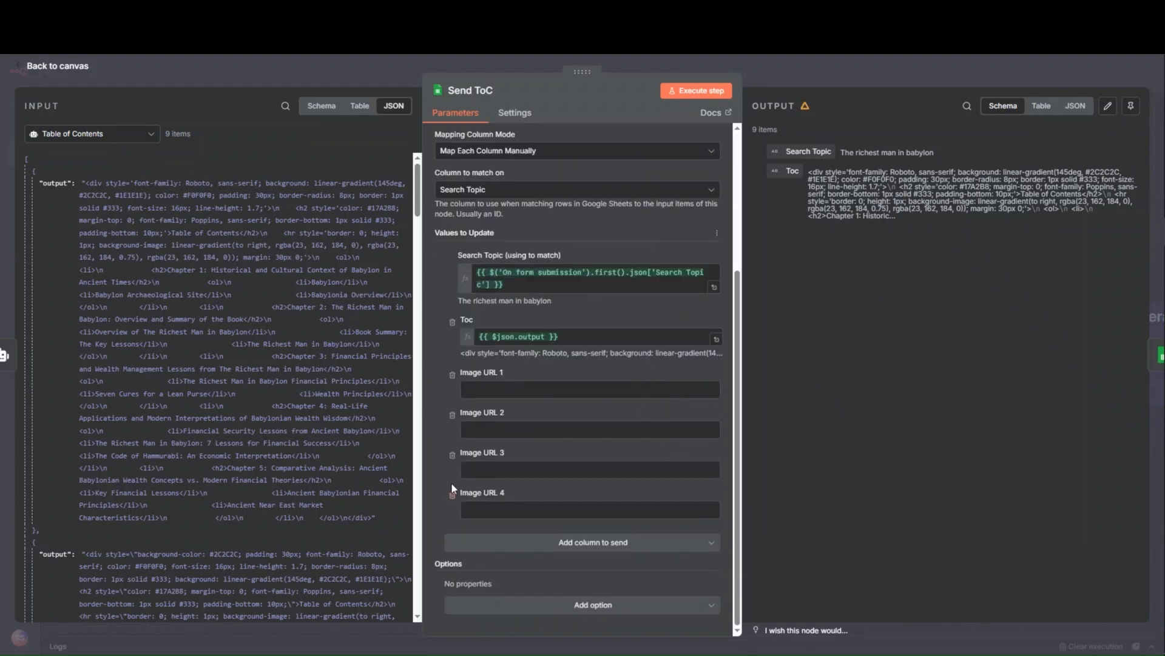
left_click(452, 496)
left_click(453, 496)
left_click(452, 496)
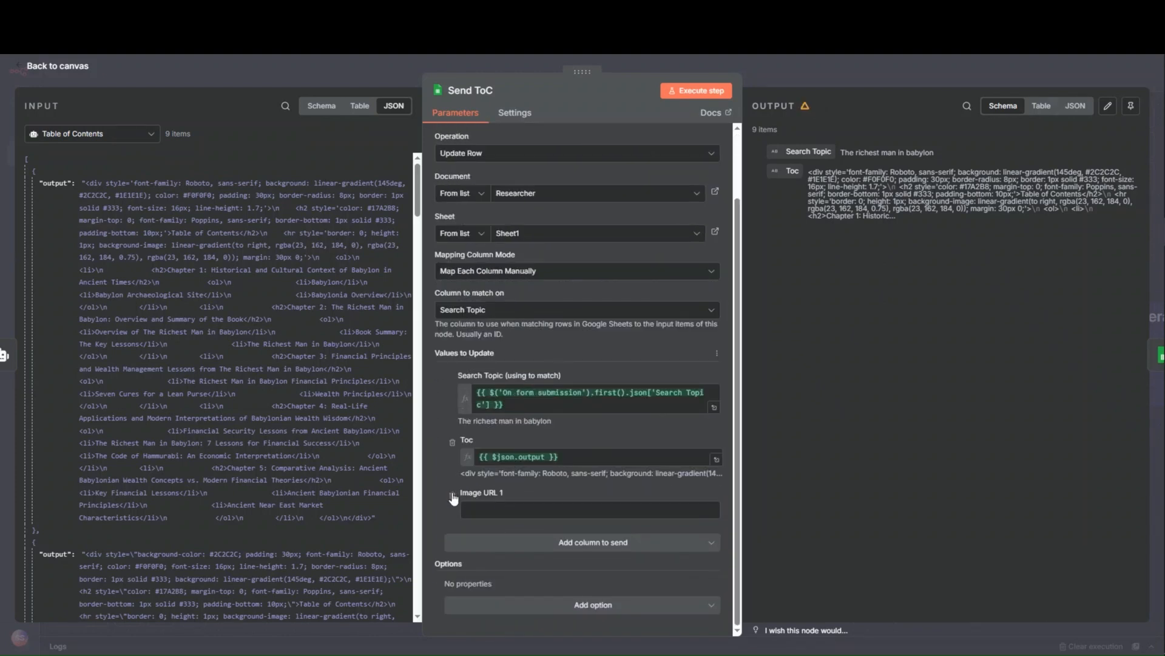
left_click(452, 497)
left_click(838, 78)
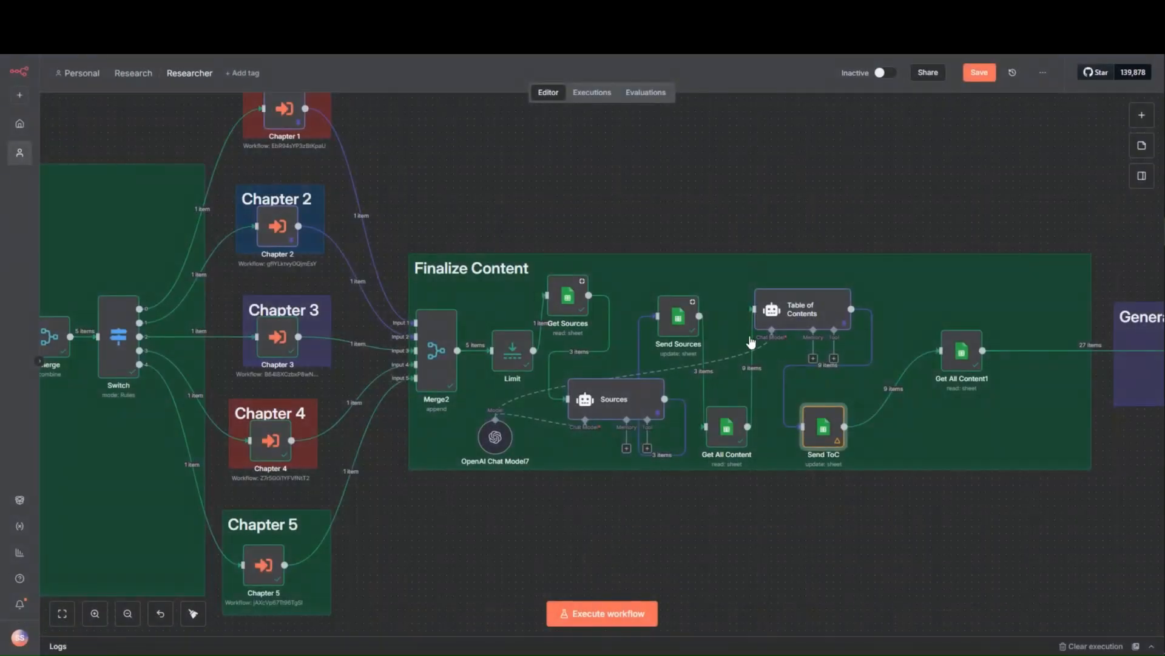
left_click(976, 72)
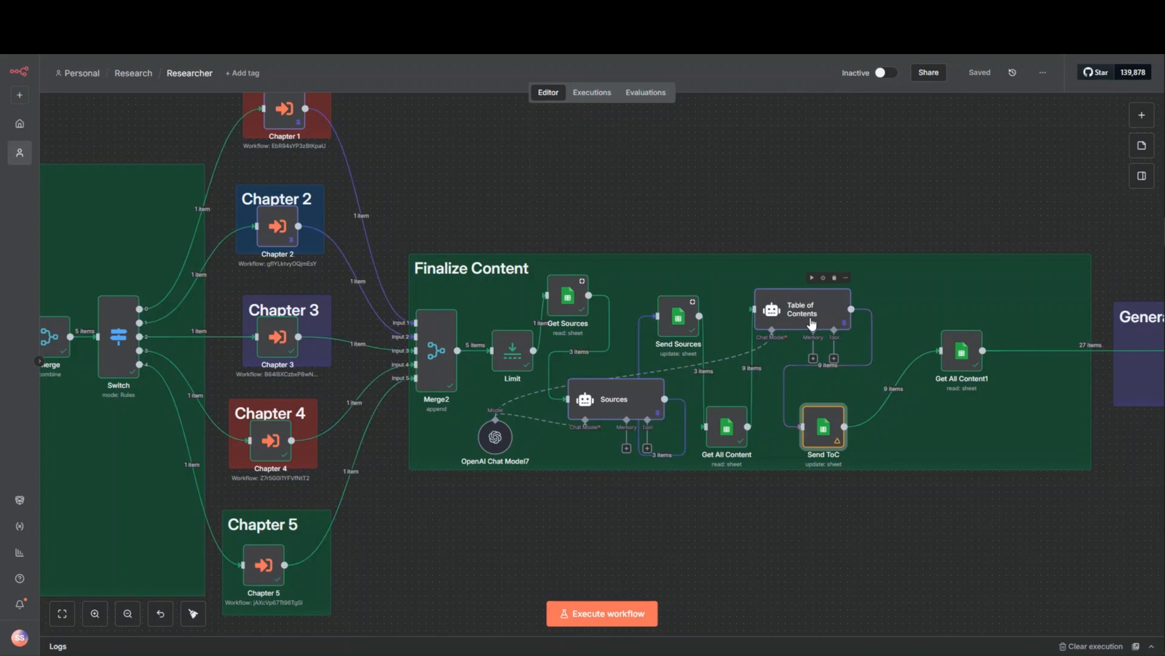
double_click(825, 435)
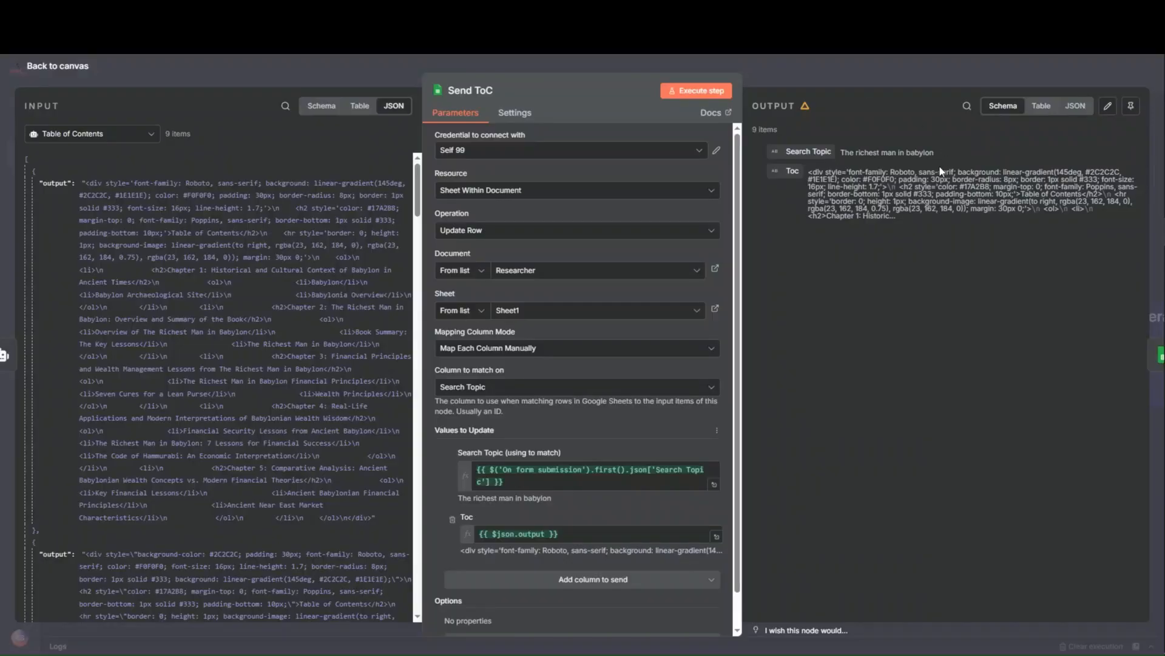
left_click(860, 57)
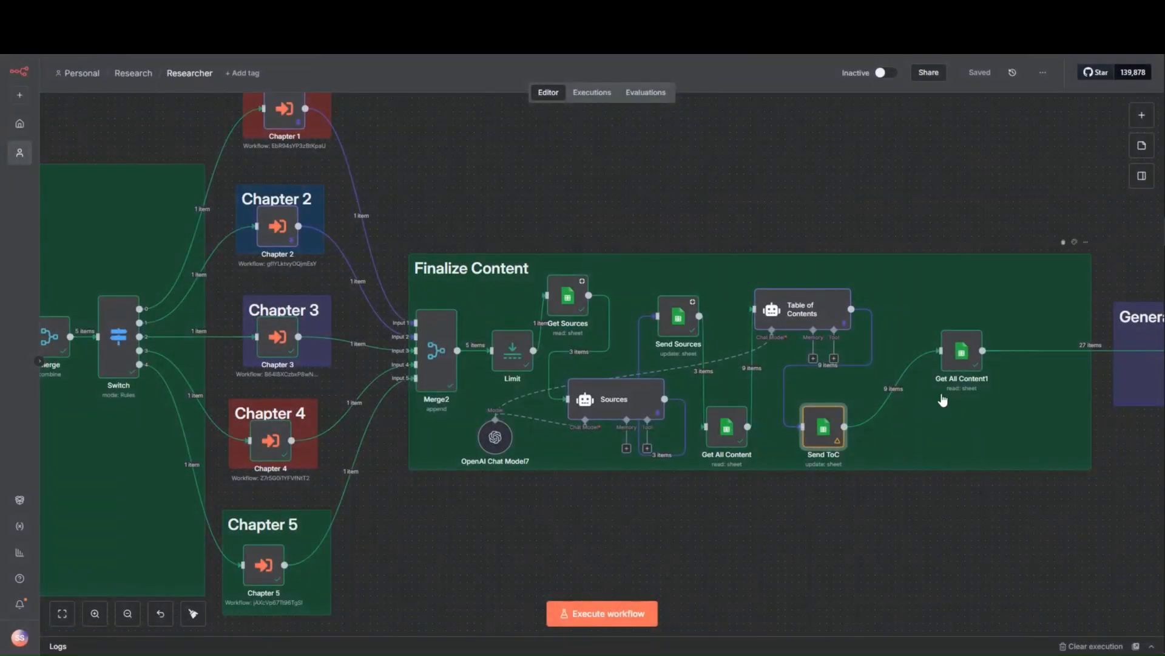
- Examine the Get All Content1 node's filter and output fields down to the image URLs, comparing them with the Researcher sheet
left_click_drag(989, 427, 791, 408)
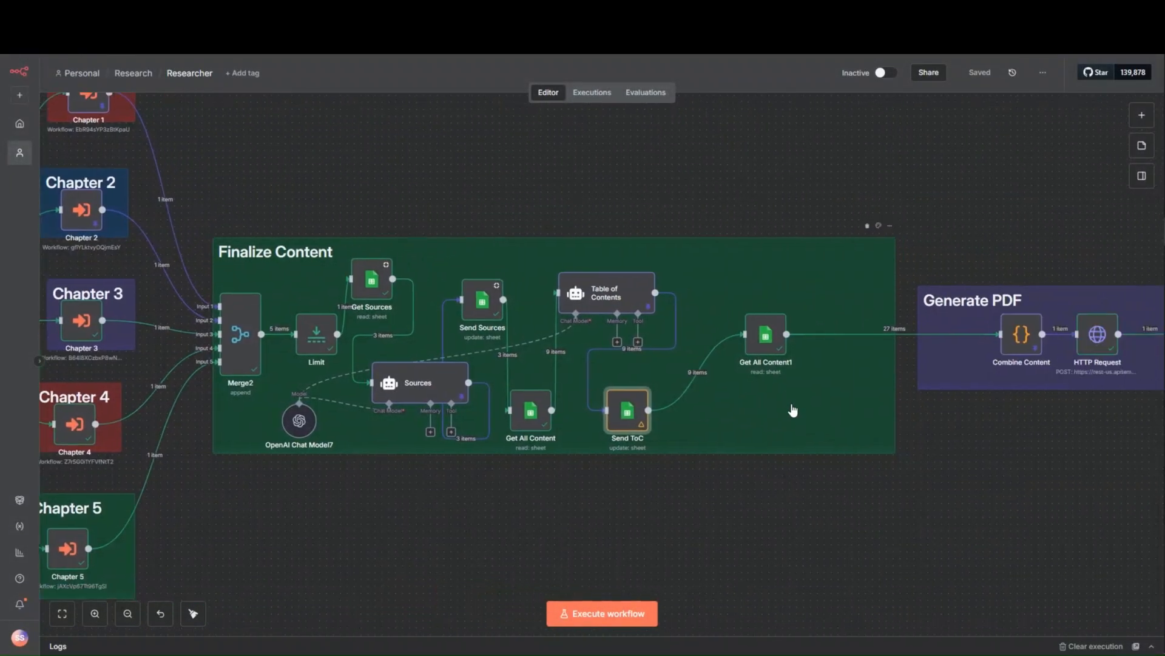
double_click(767, 335)
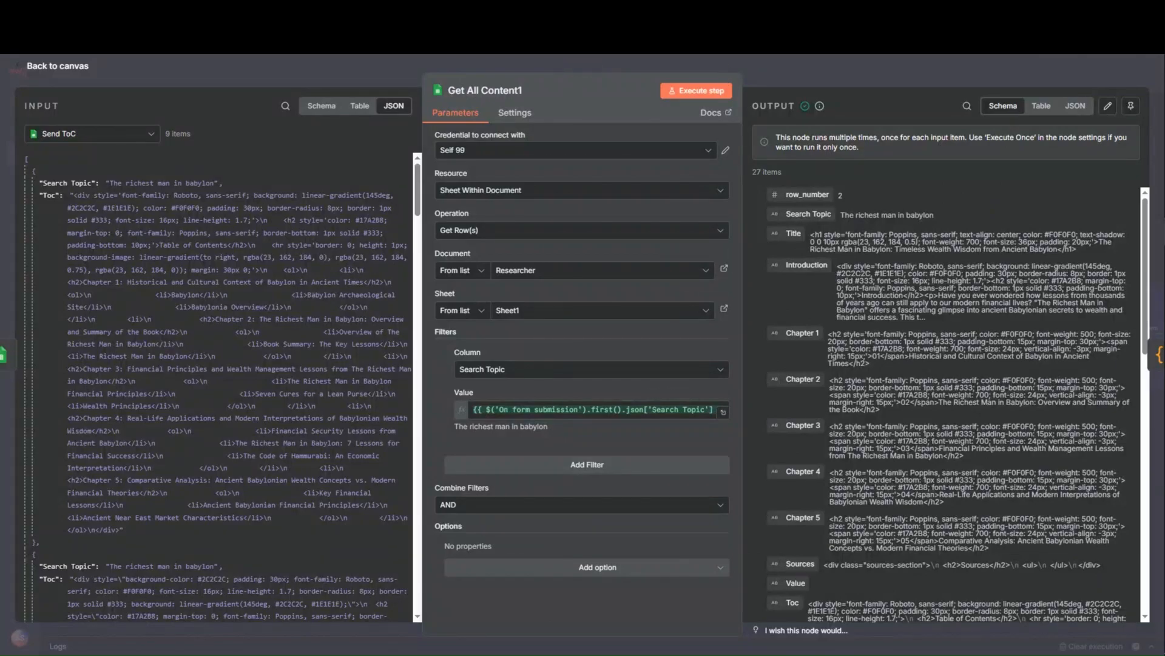
left_click(546, 11)
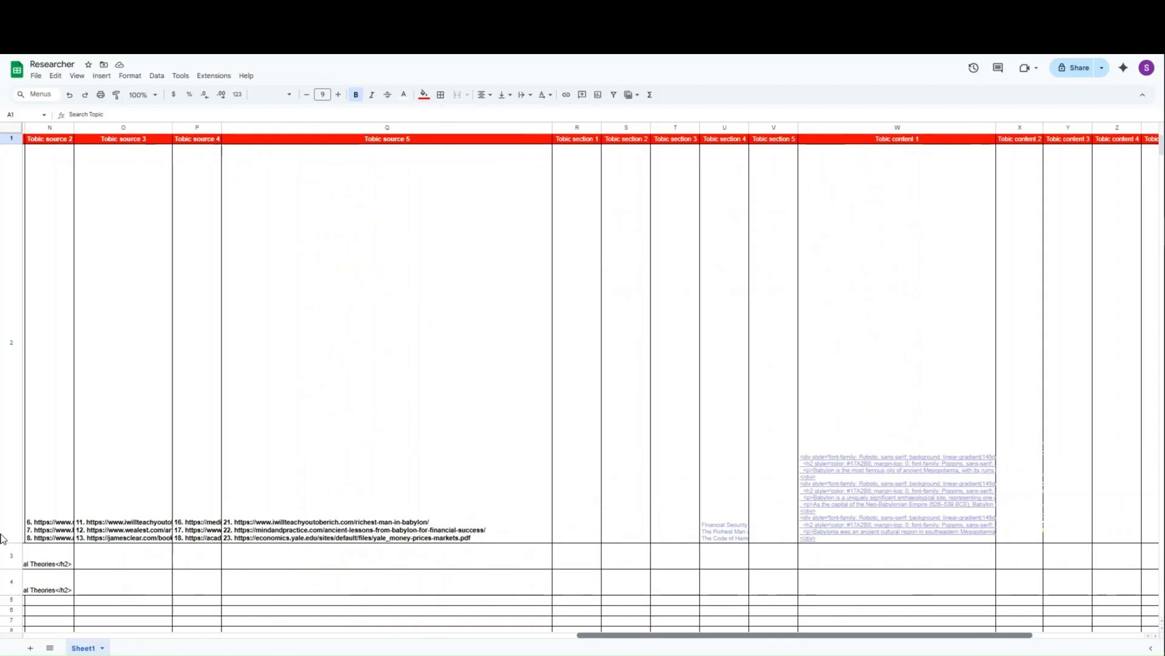
left_click_drag(603, 632, 42, 633)
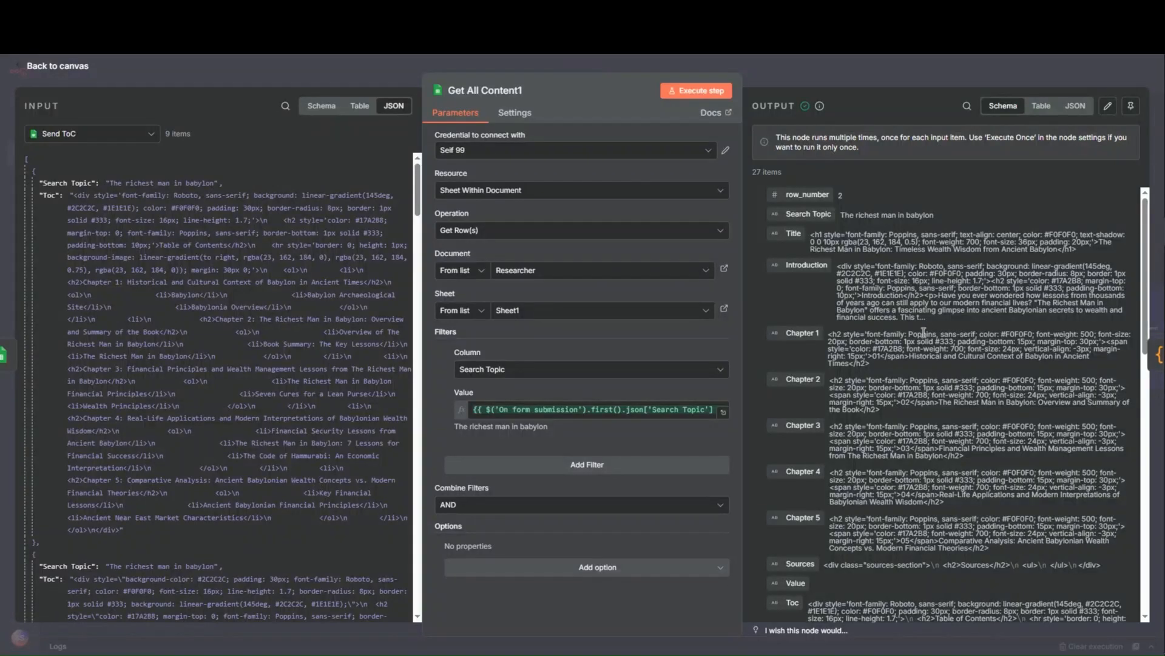
scroll(859, 286, "down", 15)
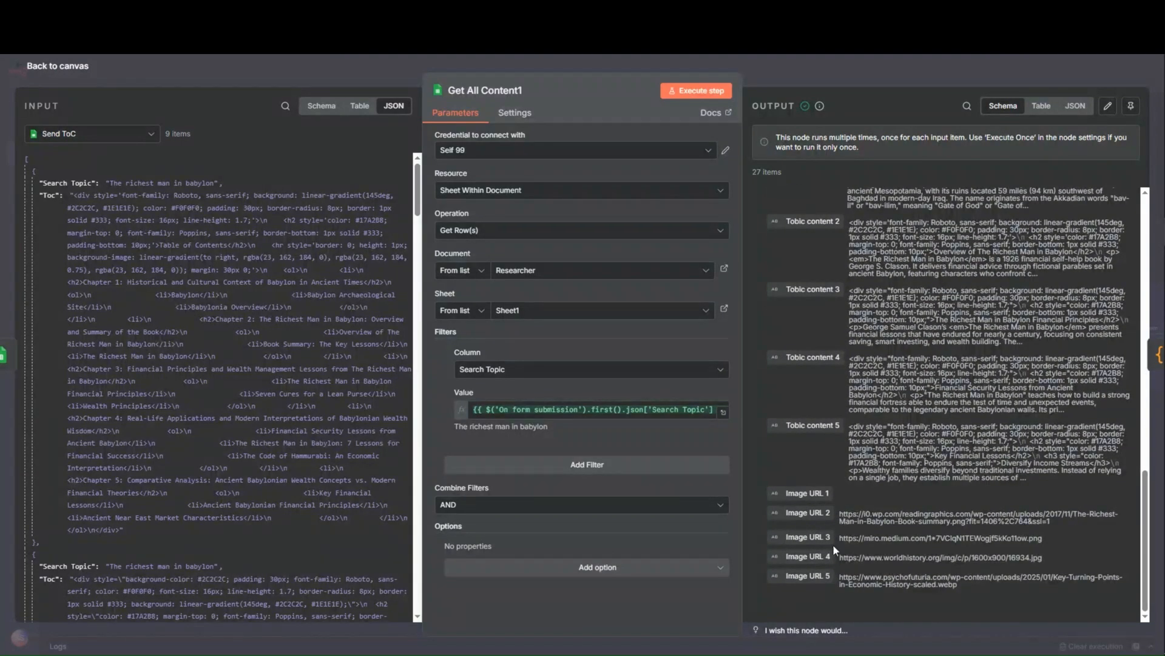
left_click(772, 79)
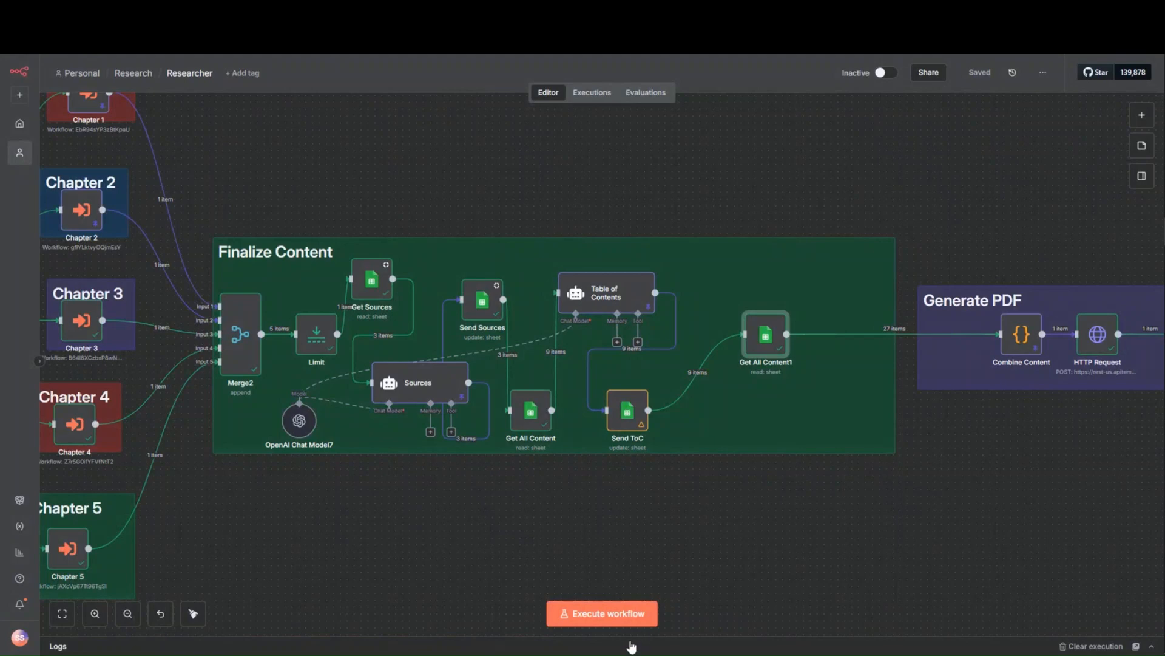
- Examine the Combine Content node's code and read its combined HTML output as JSON
left_click_drag(914, 523, 471, 535)
left_click_drag(580, 355, 554, 355)
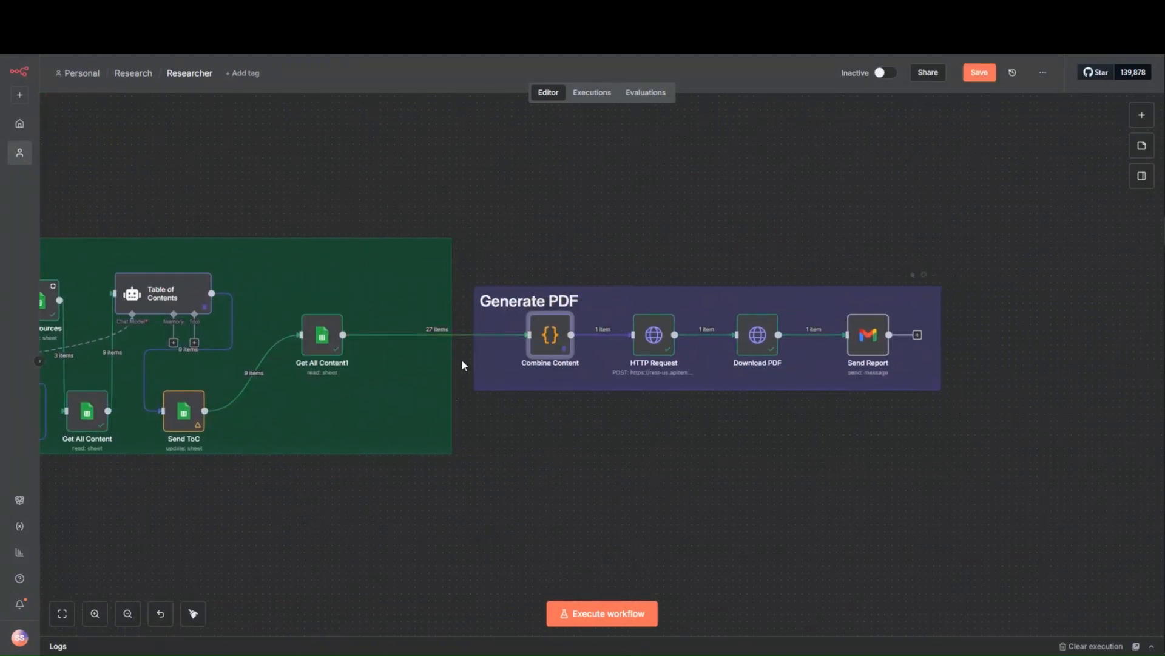
scroll(438, 375, "up", 6)
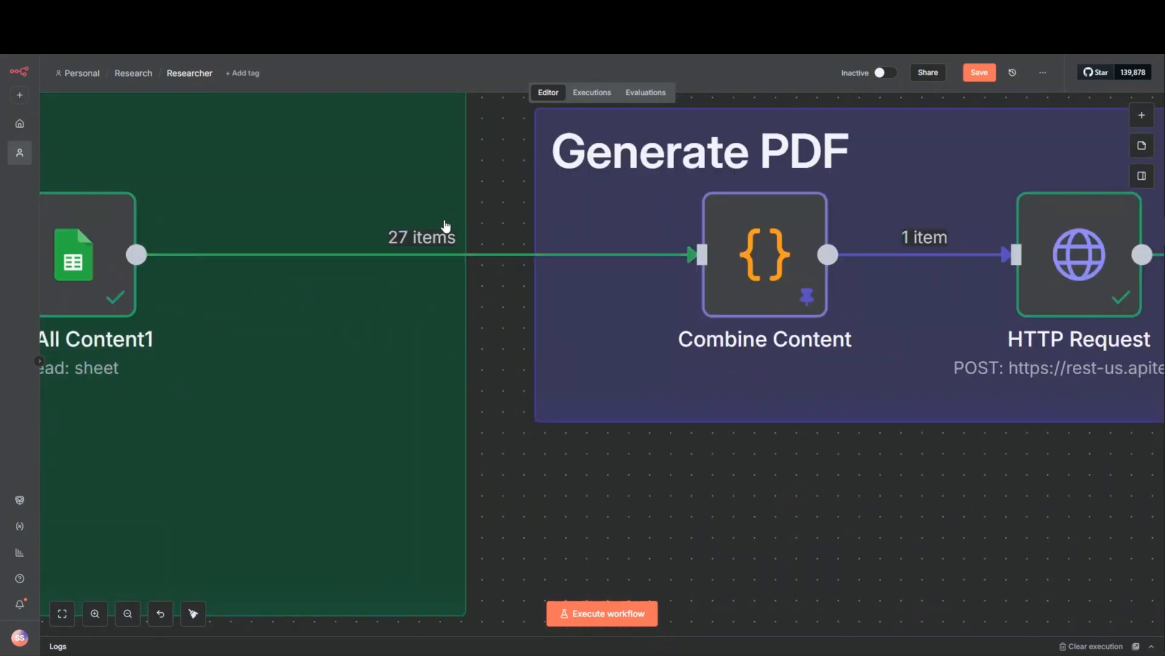
mouse_move(765, 254)
scroll(764, 253, "down", 2)
double_click(762, 245)
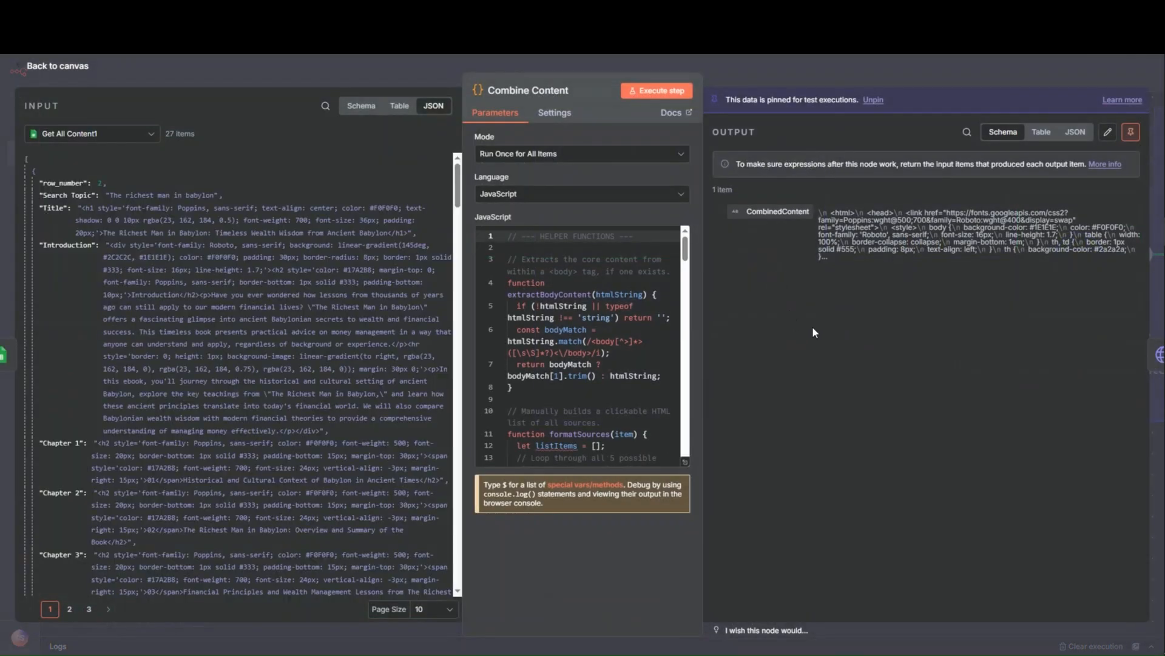
left_click(1076, 131)
scroll(961, 303, "down", 10)
scroll(961, 303, "down", 10)
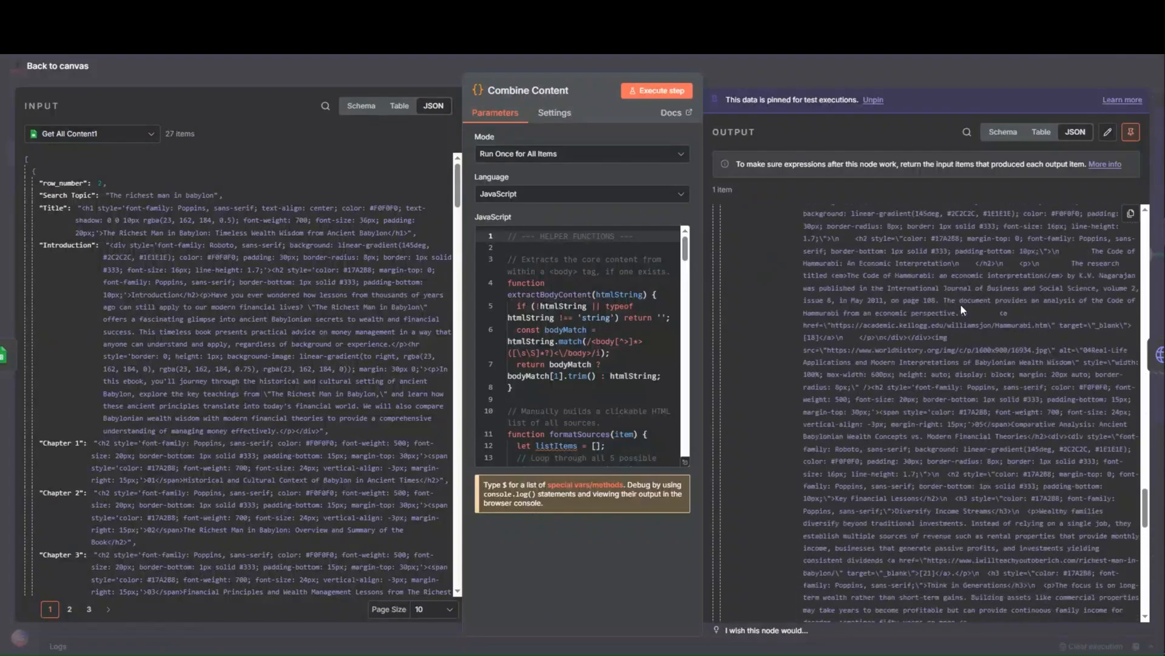
scroll(961, 304, "down", 5)
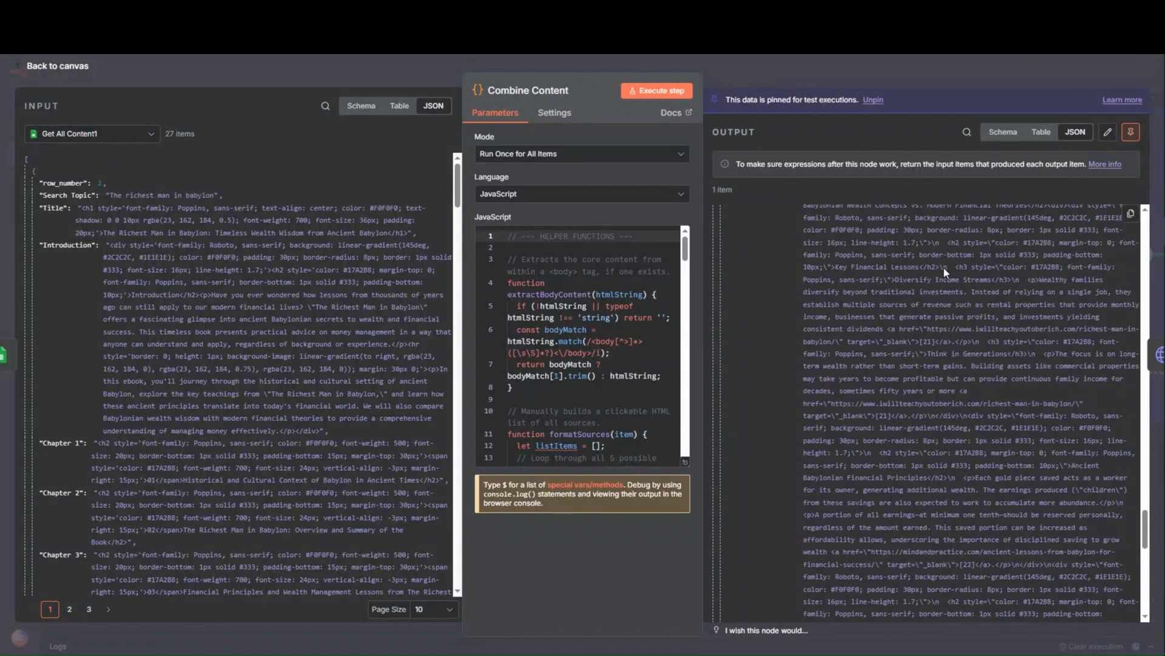
left_click(868, 81)
- Inspect the HTTP Request node that creates the PDF, and check credits and API usage on the APITemplate.io dashboard
left_click_drag(859, 583, 793, 497)
scroll(882, 482, "down", 5)
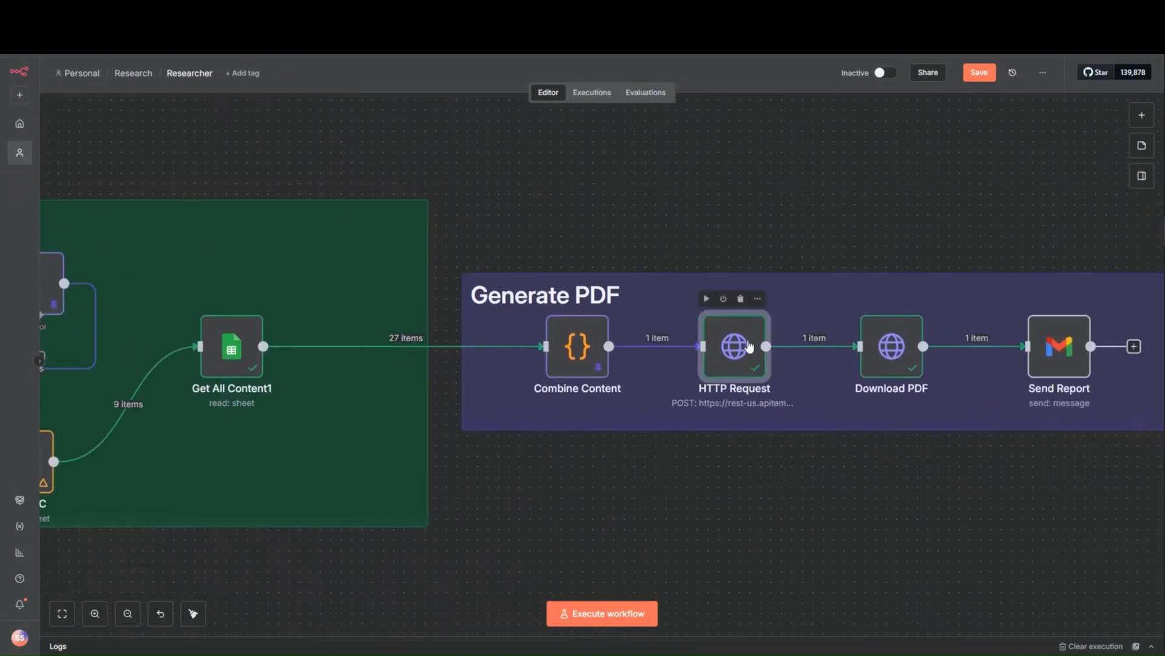
double_click(750, 346)
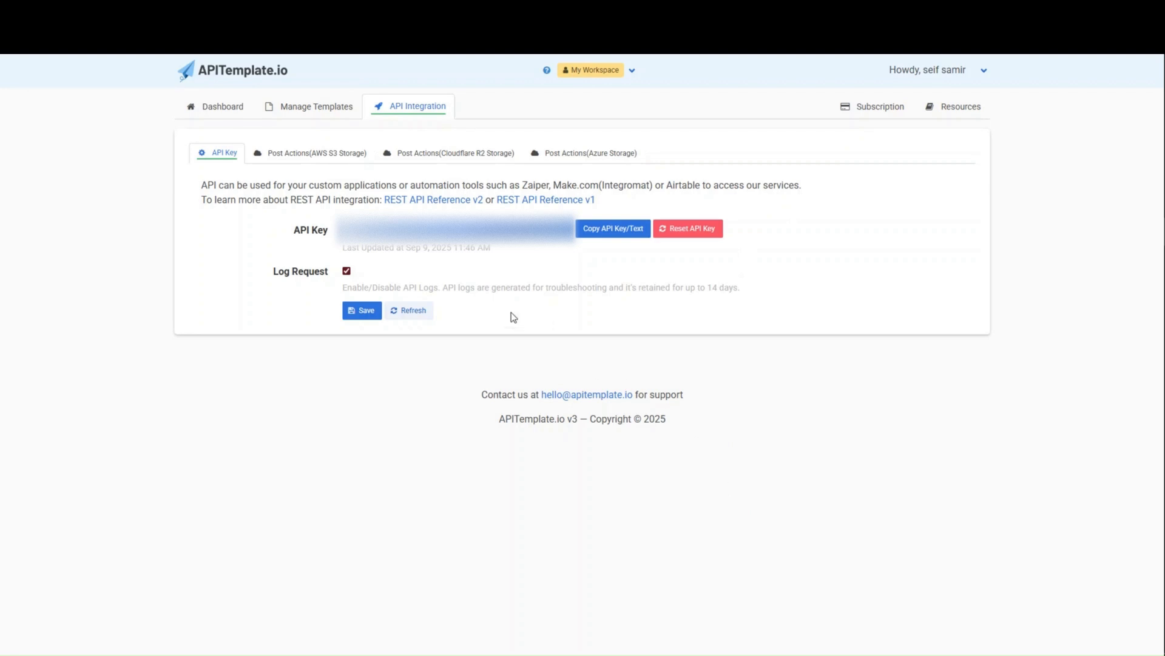
left_click(230, 113)
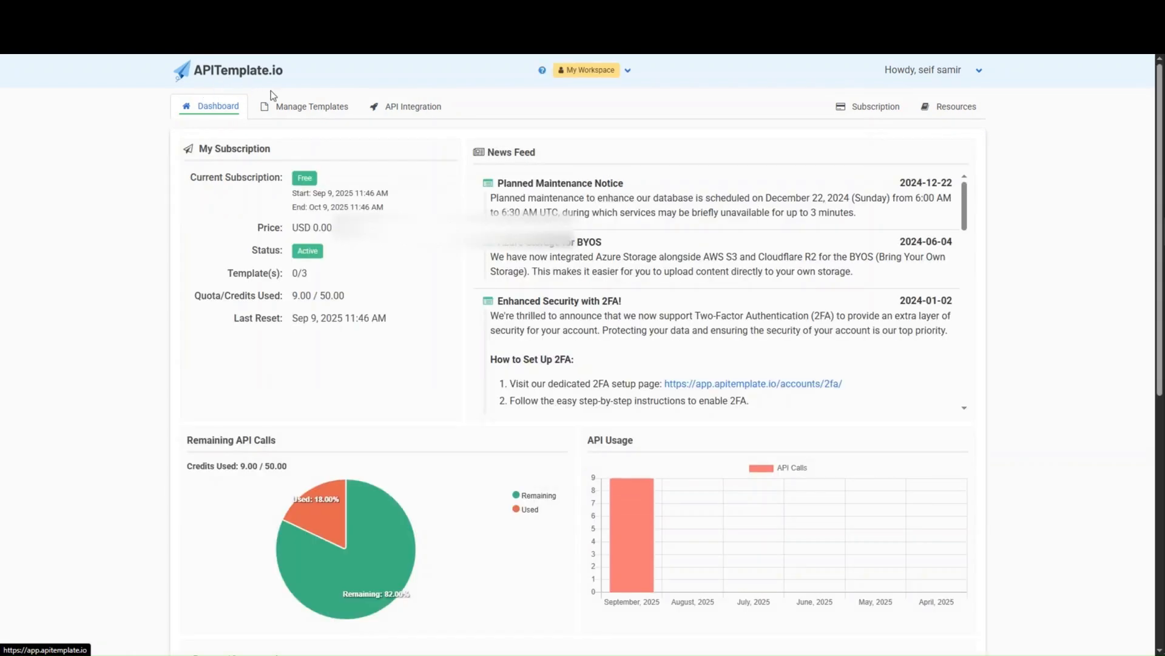
scroll(345, 363, "down", 5)
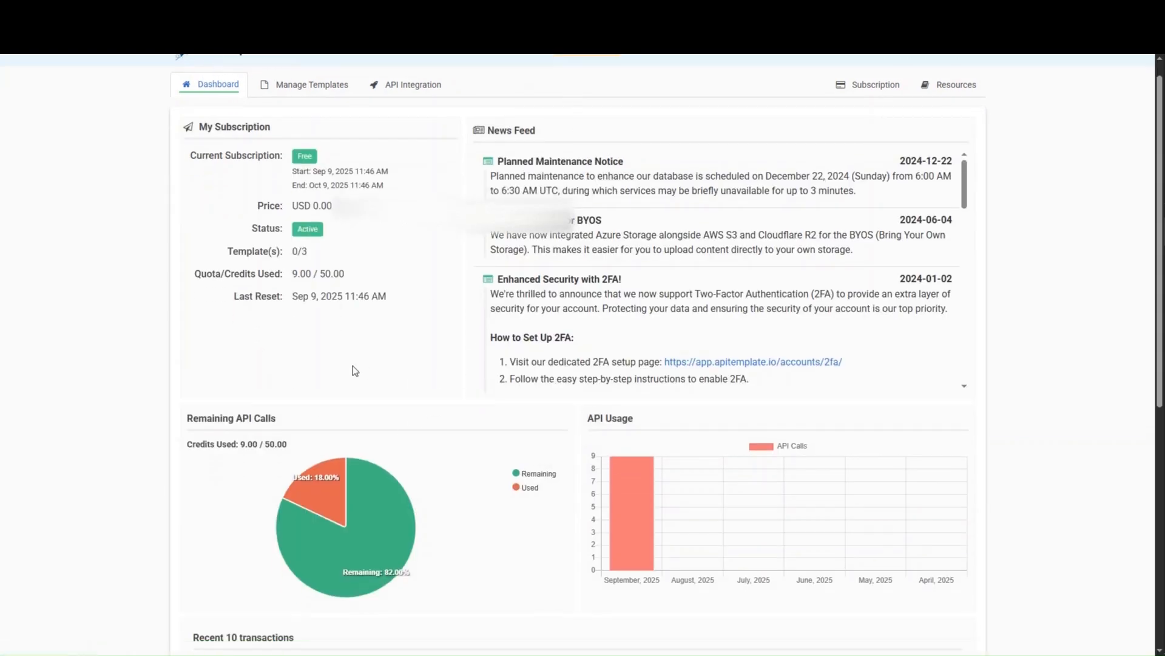
scroll(430, 374, "up", 5)
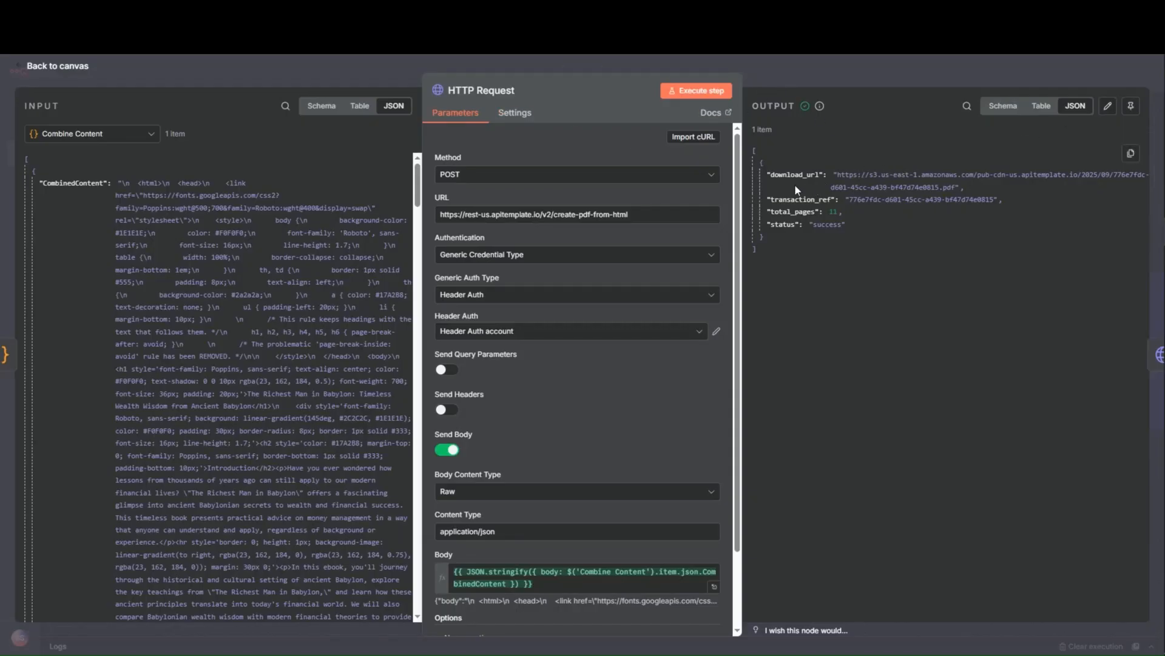
- Open the download_url from the HTTP Request output in a new browser tab to view the PDF, and close the node's settings
left_click_drag(839, 174, 956, 188)
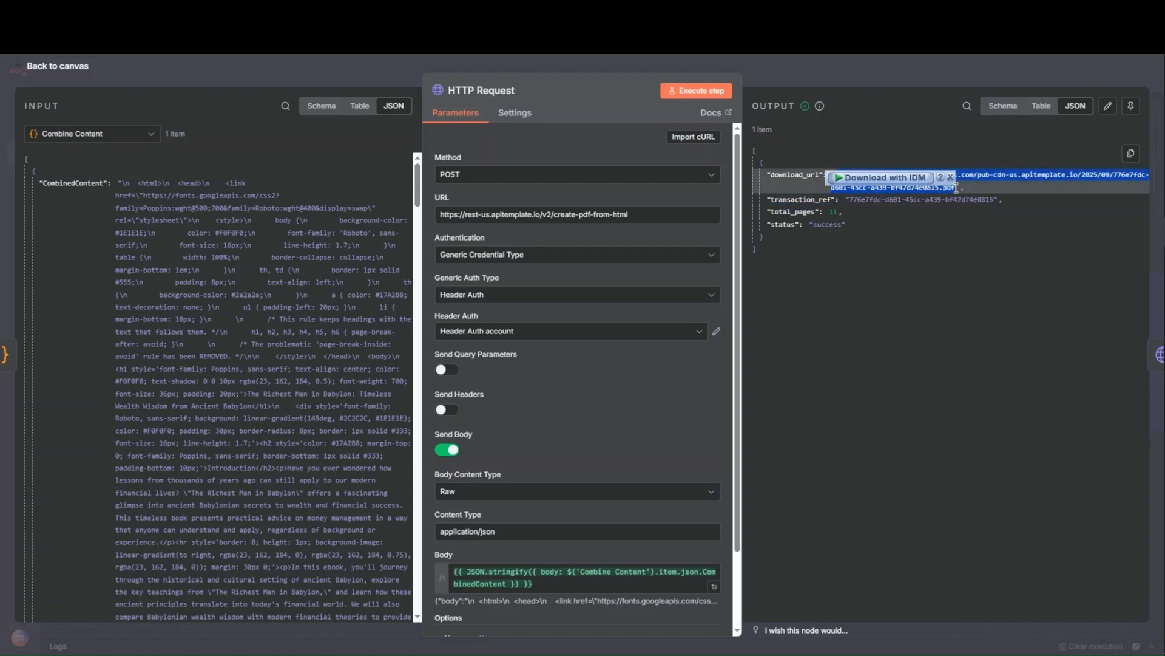
key("ctrl+t")
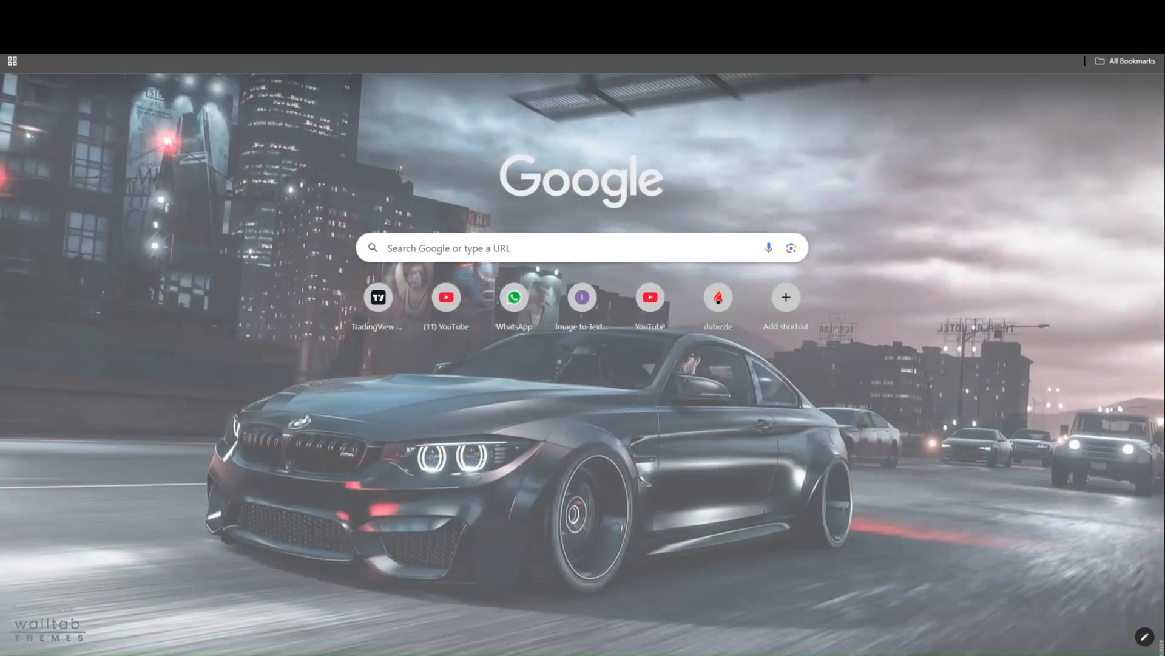
key("ctrl+v")
key("Return")
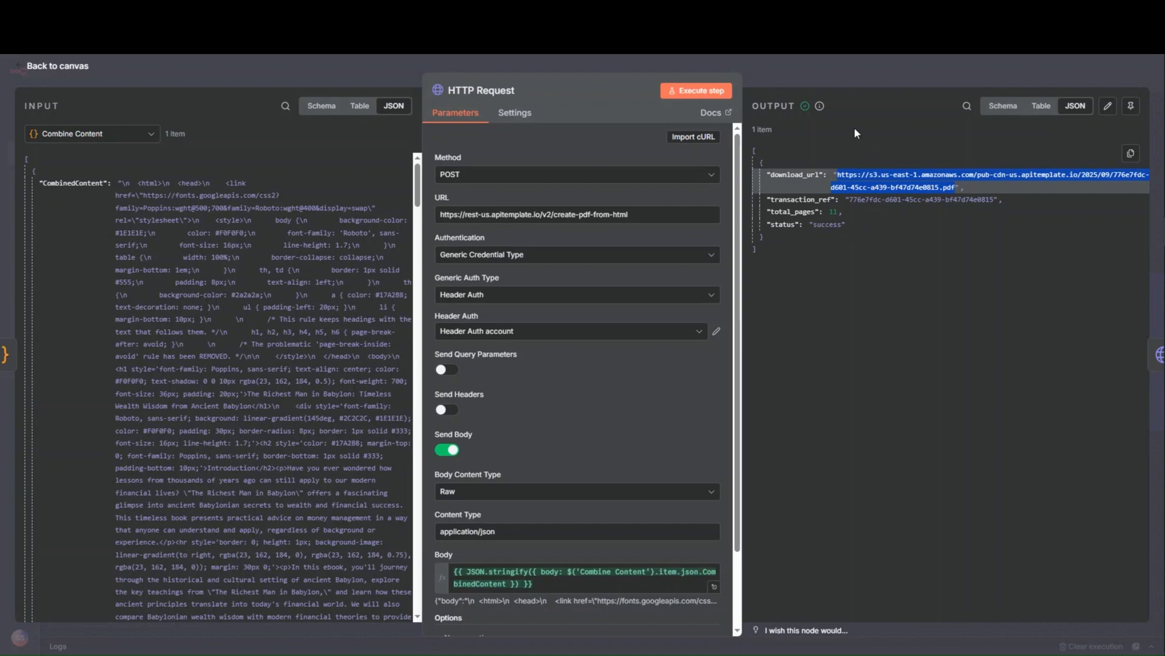
left_click(853, 78)
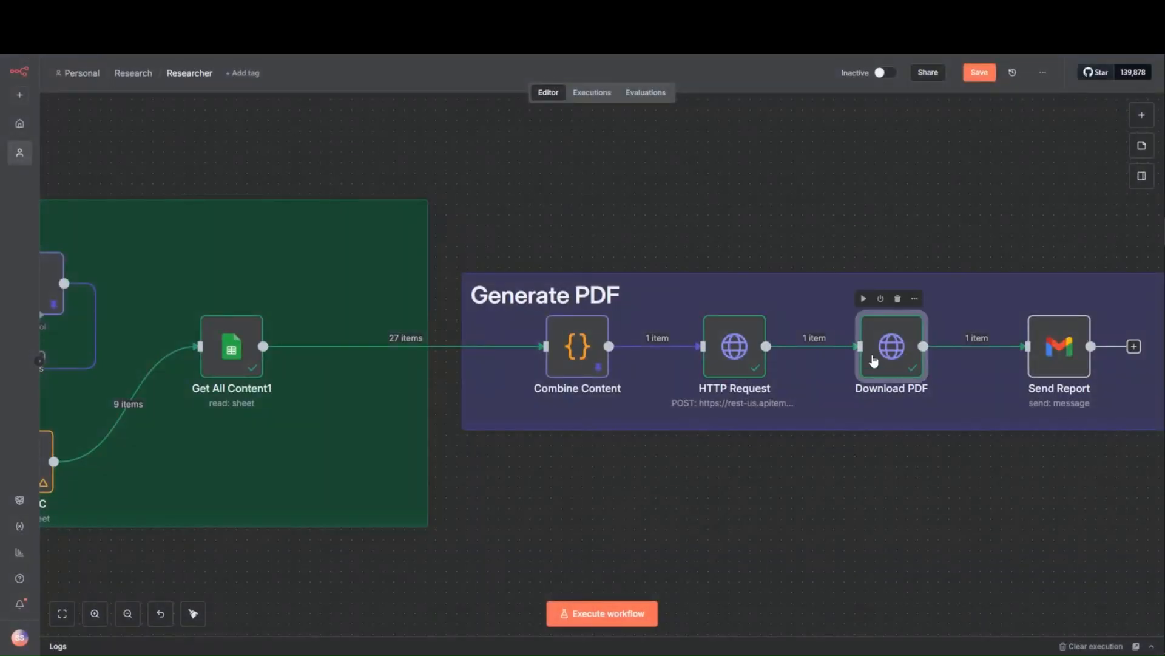
- Review the Download PDF node's URL and file output and the Send Report node's email settings, and save the workflow
double_click(873, 356)
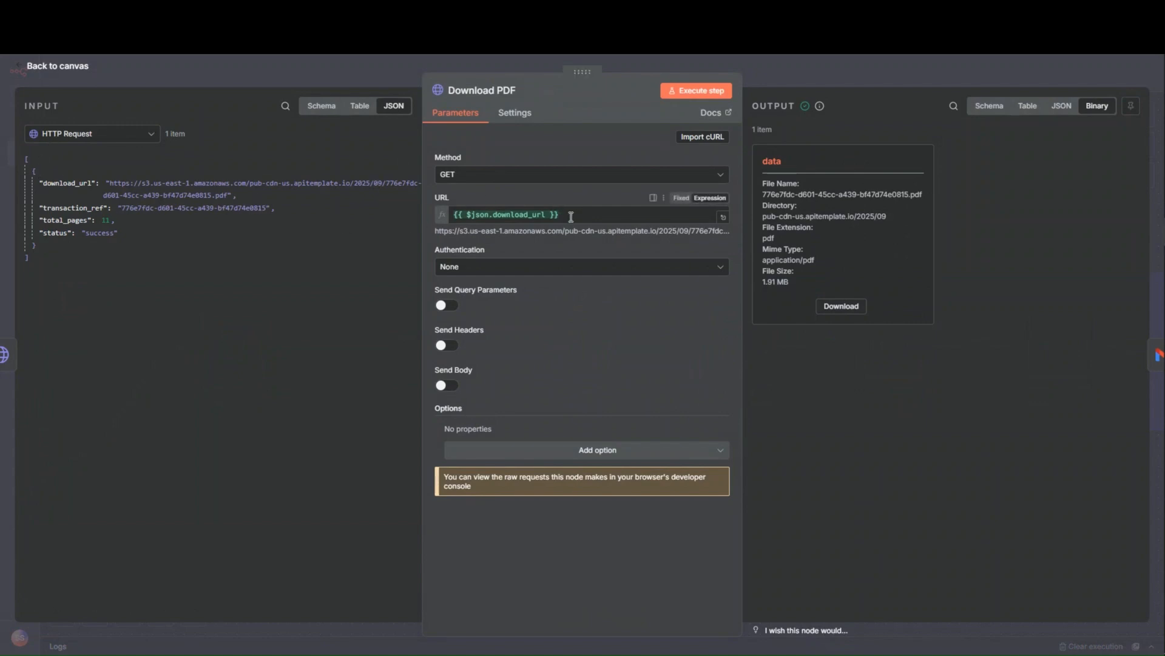
left_click(775, 79)
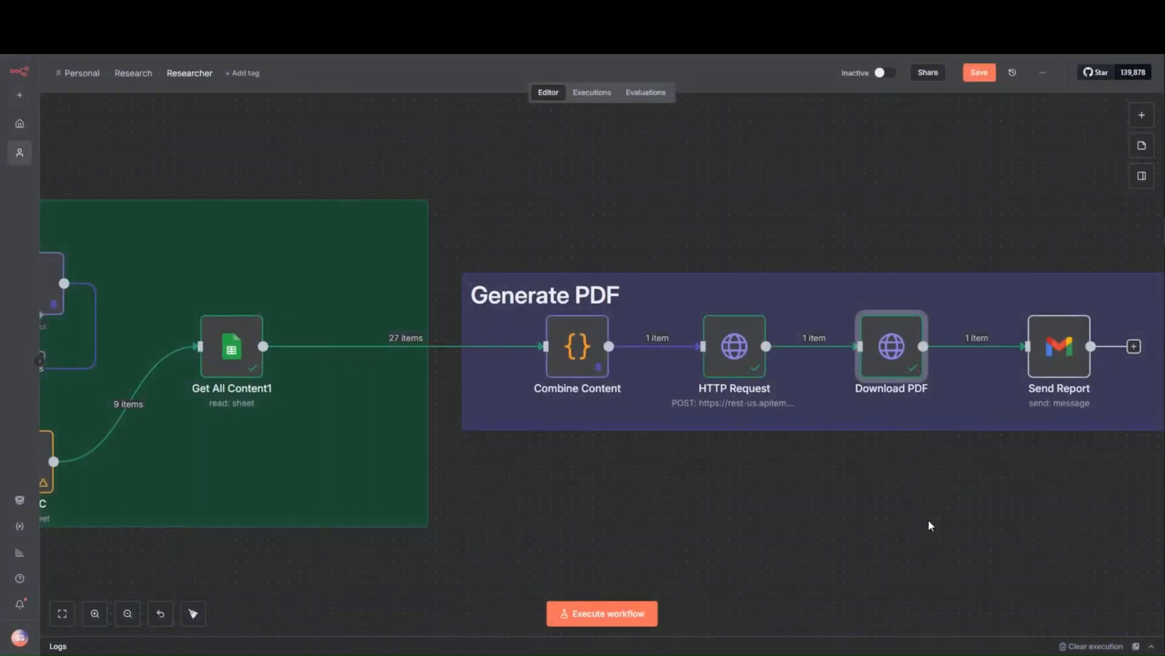
left_click_drag(928, 521, 664, 509)
left_click(791, 356)
double_click(790, 356)
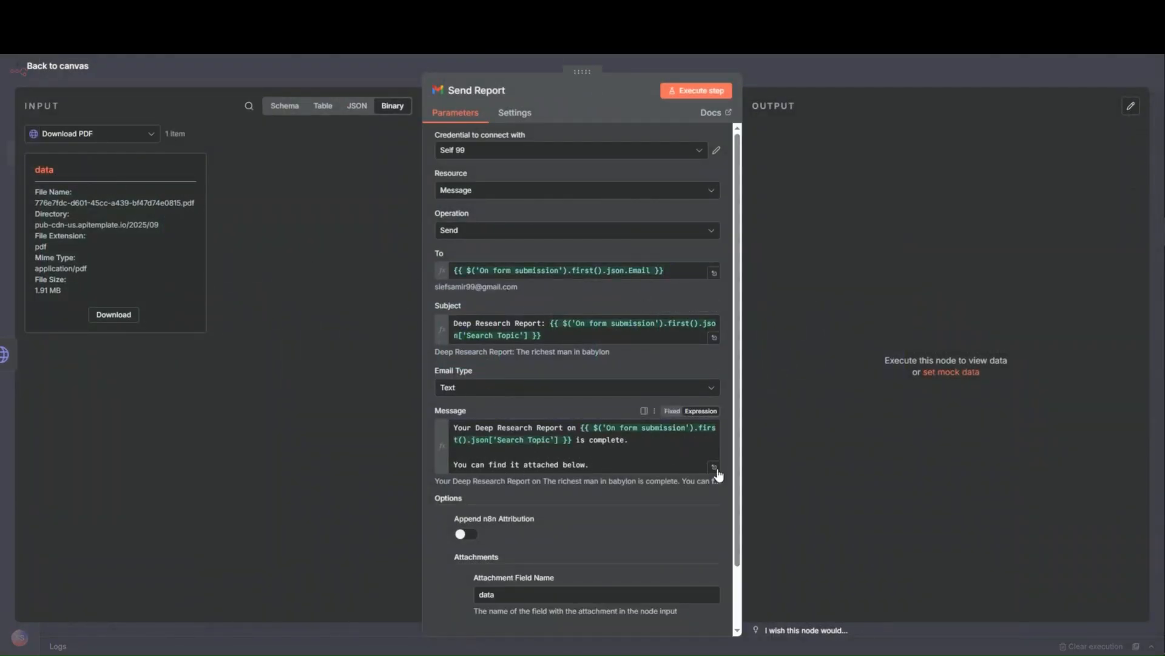
left_click(835, 71)
left_click(978, 73)
- Look over the whole Researcher workflow, from the Planning Stage through the five chapters and Finalize Content to Generate PDF
scroll(609, 250, "down", 3)
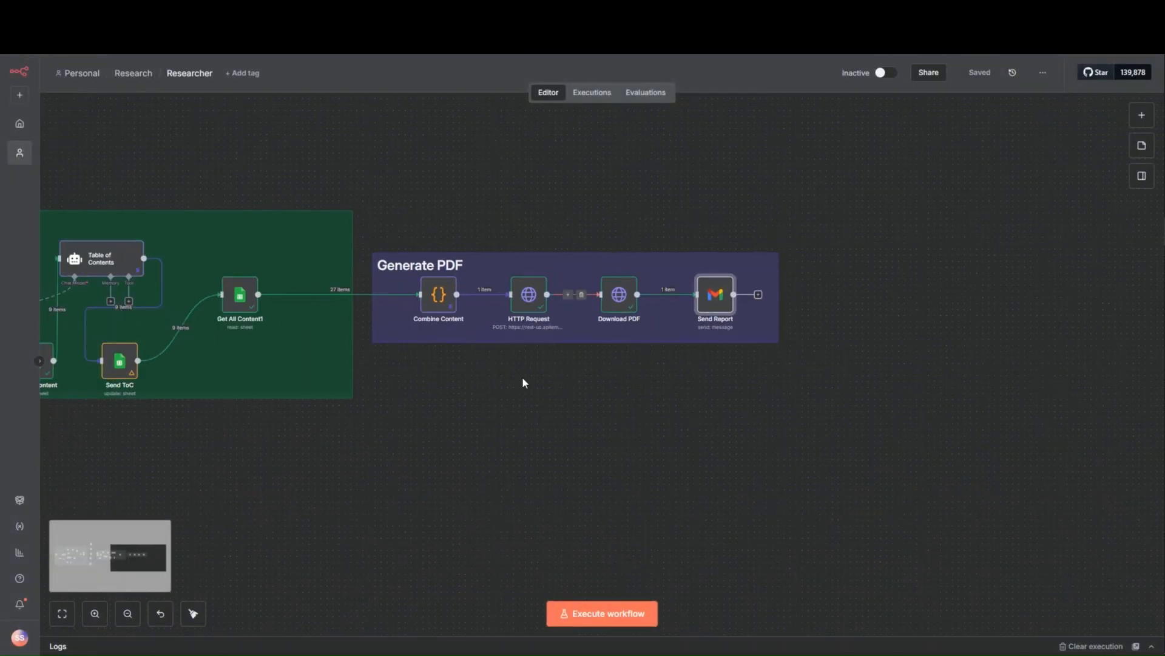
scroll(635, 401, "left", 10)
left_click_drag(417, 519, 868, 472)
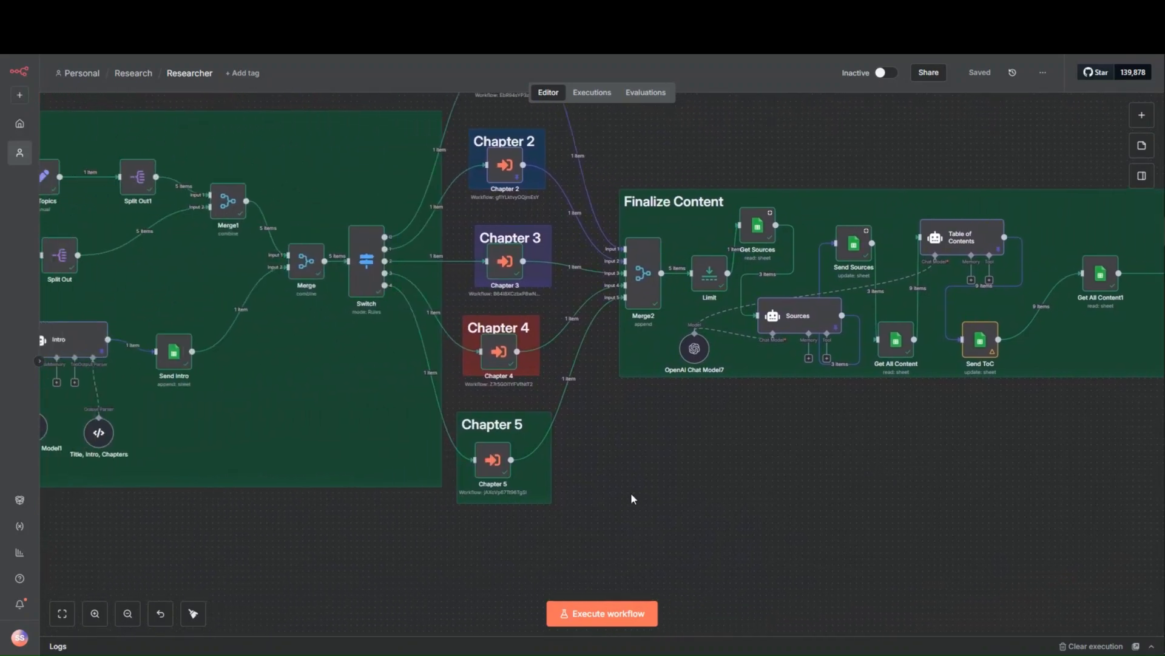
left_click_drag(619, 497, 876, 482)
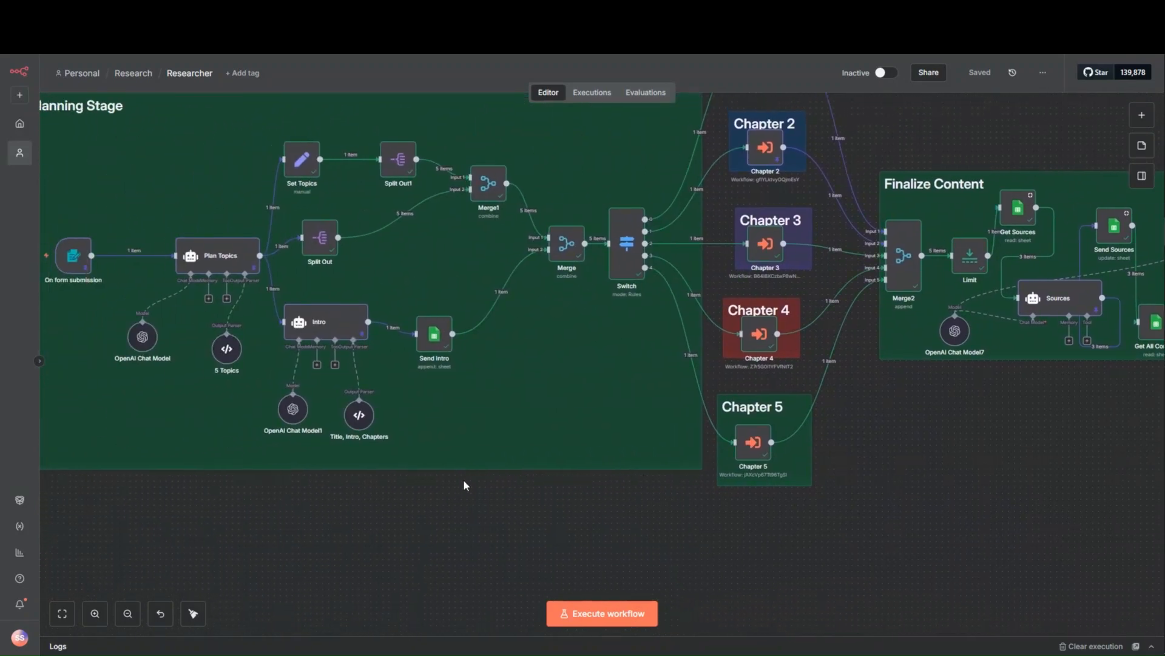
left_click_drag(366, 507, 457, 555)
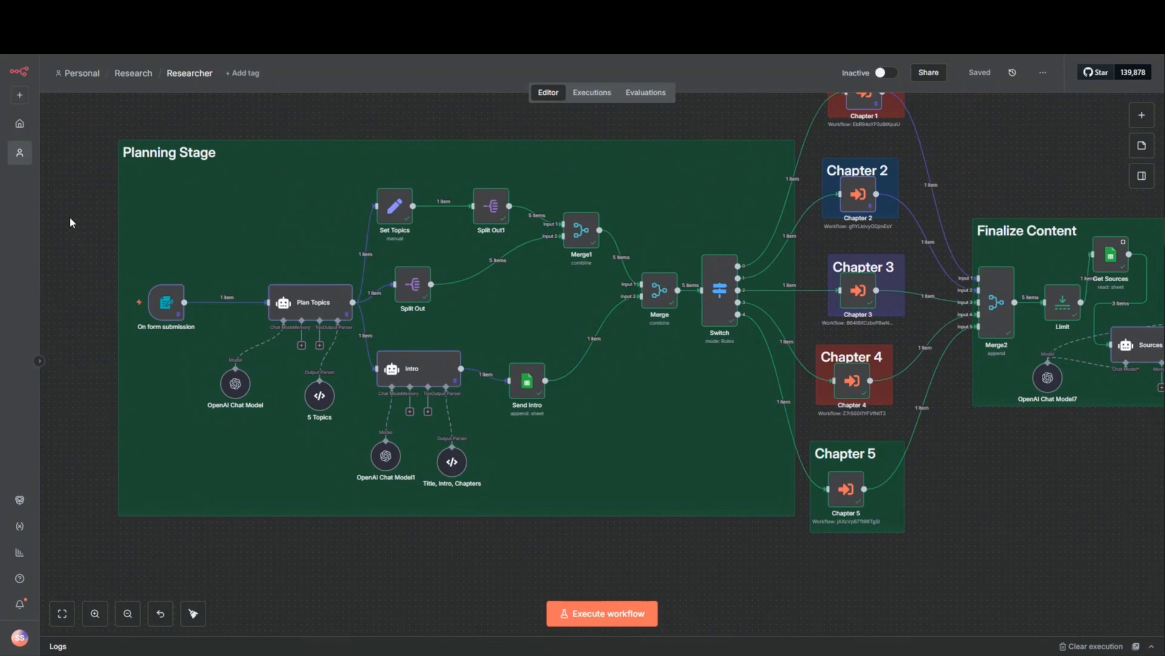
left_click_drag(1047, 507, 673, 494)
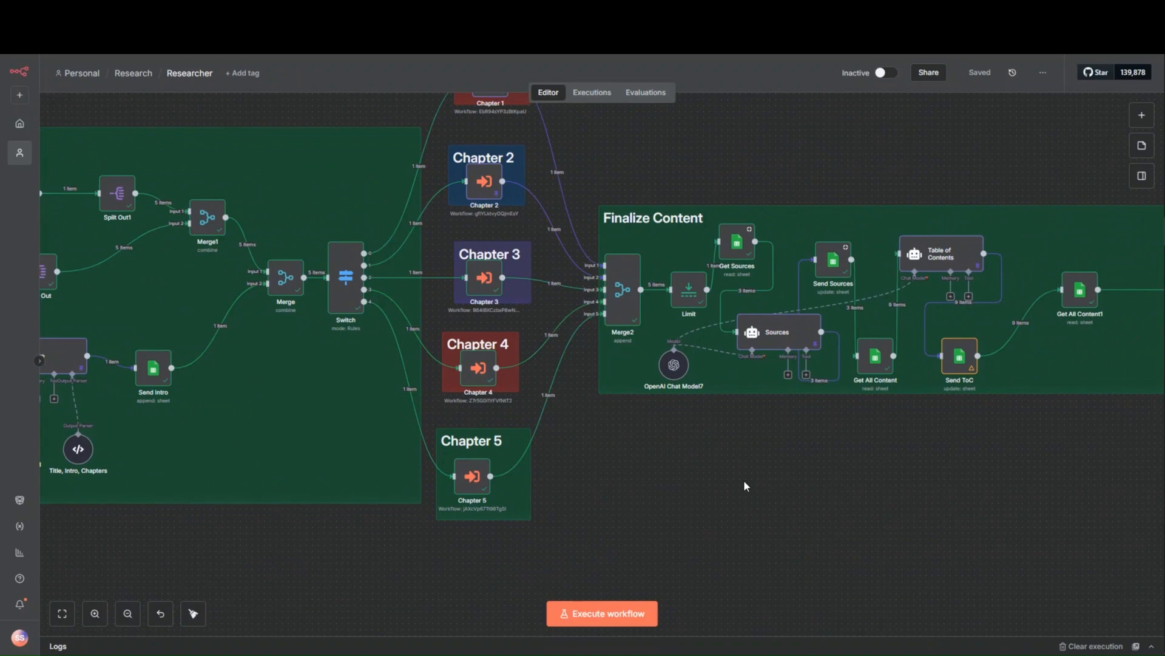
scroll(745, 486, "down", 3)
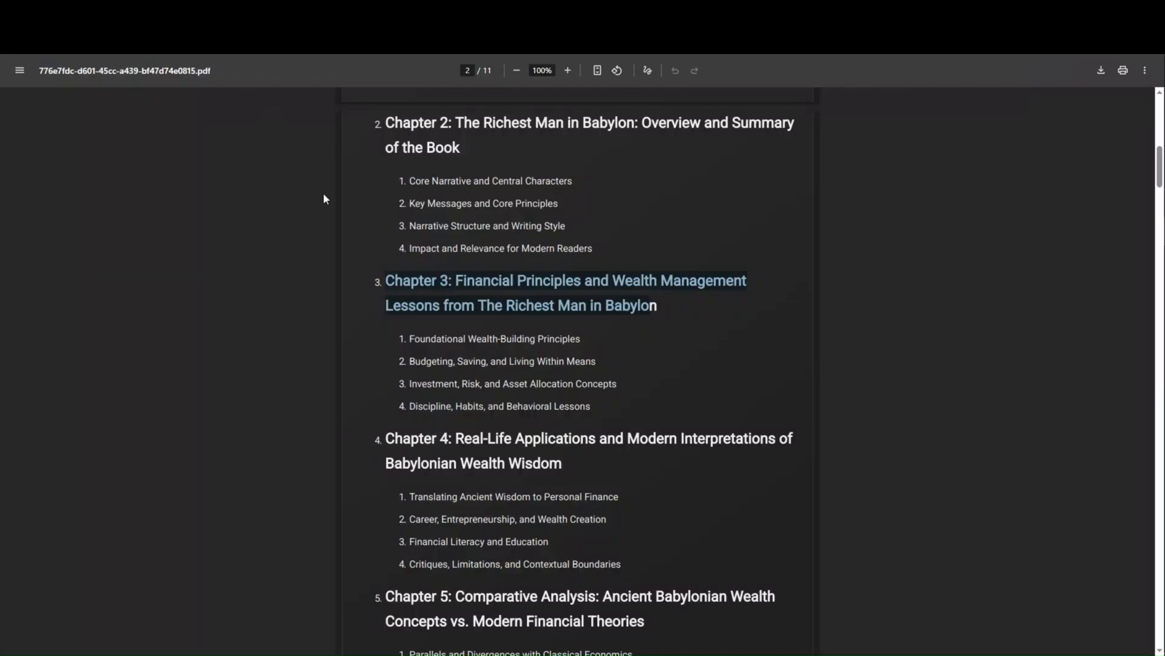
- Review the generated PDF report's introduction, table of contents and first two chapters, and return to the Researcher workflow to view it from the Planning Stage
scroll(567, 327, "down", 8)
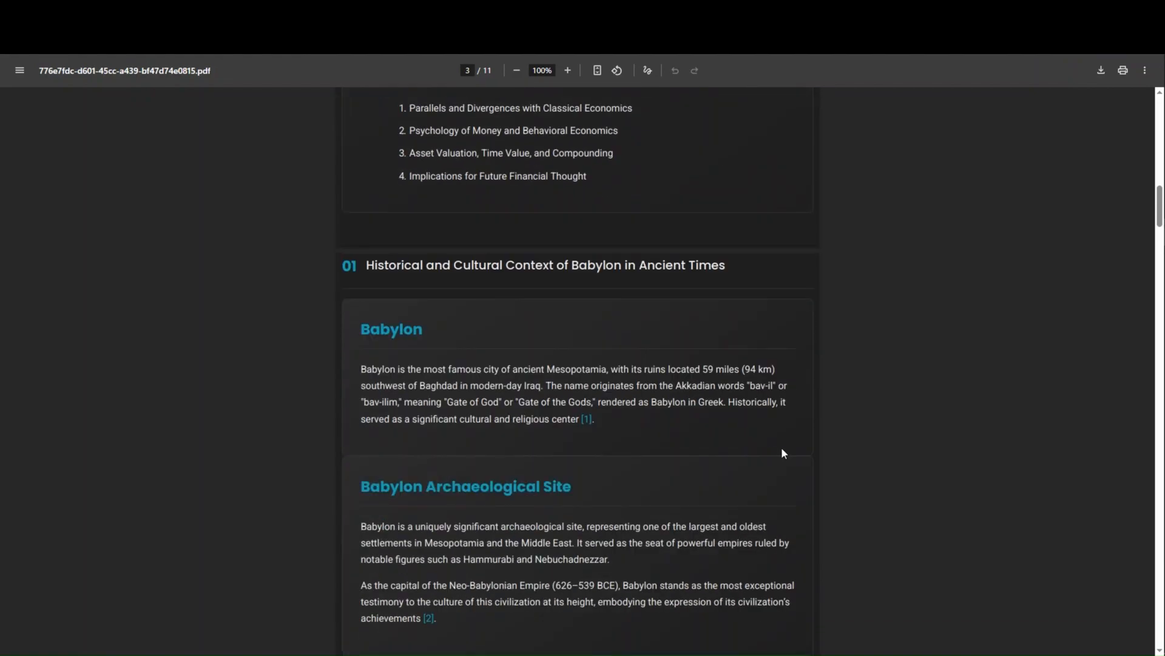
scroll(827, 492, "up", 10)
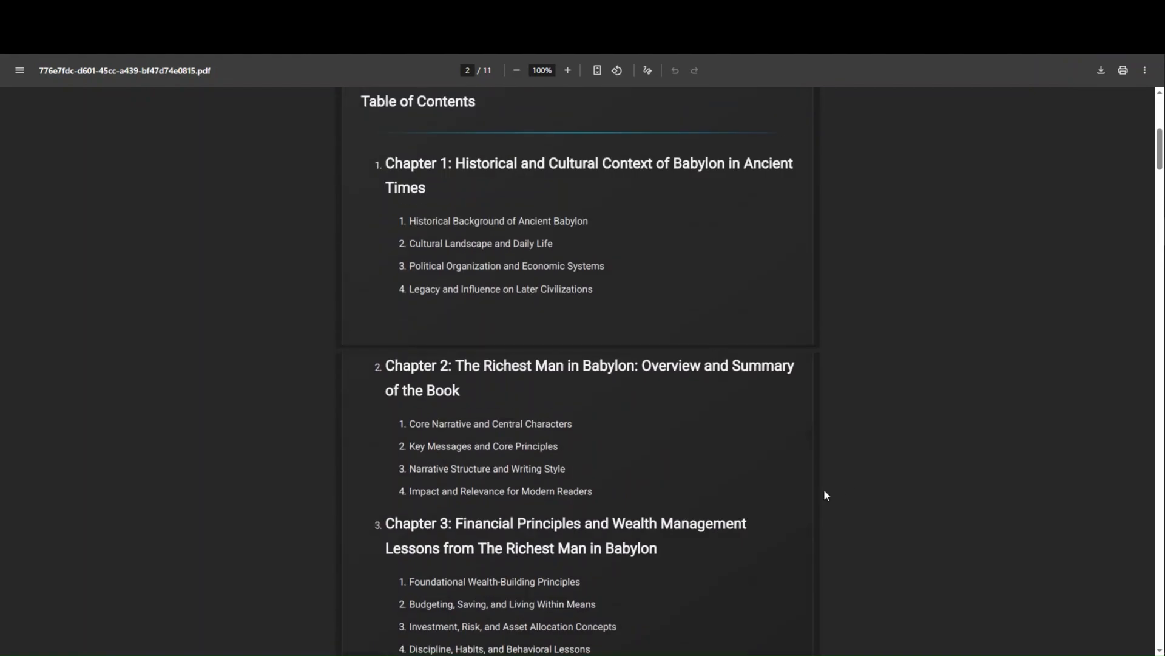
scroll(824, 491, "up", 5)
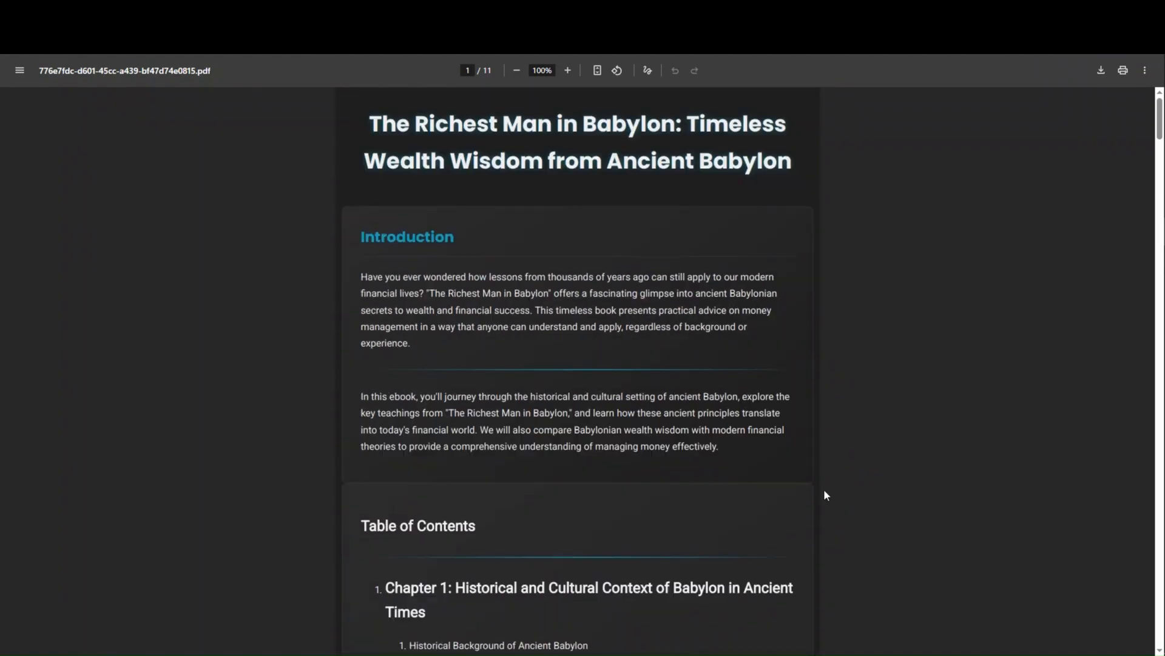
scroll(824, 491, "down", 5)
scroll(824, 491, "down", 15)
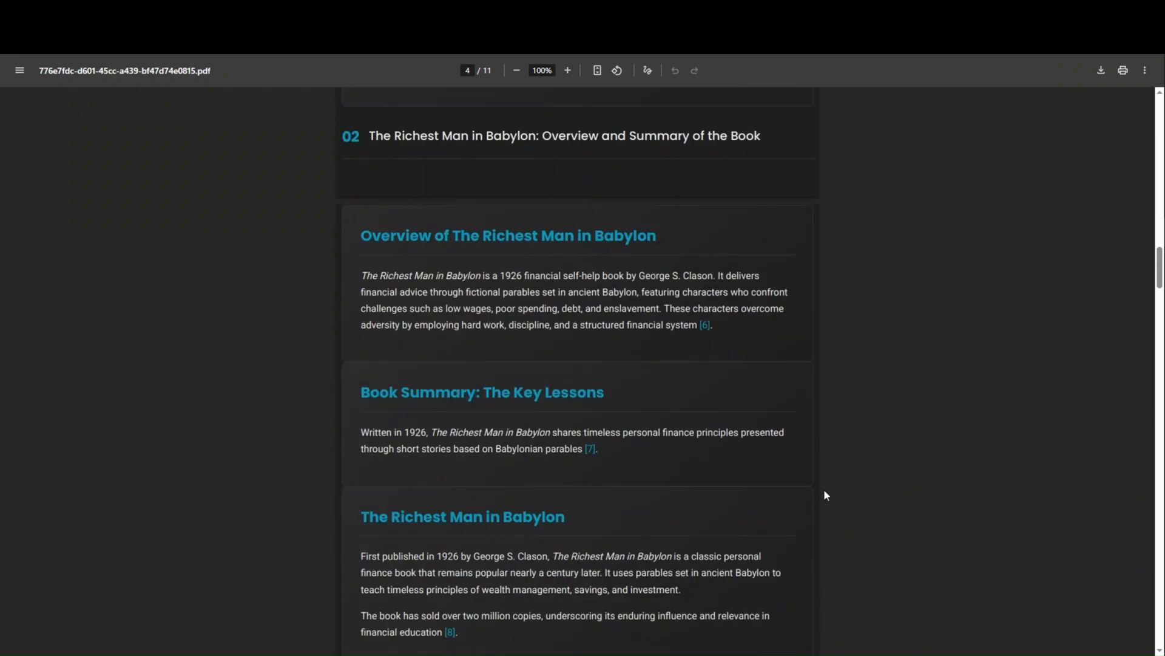
scroll(825, 489, "up", 4)
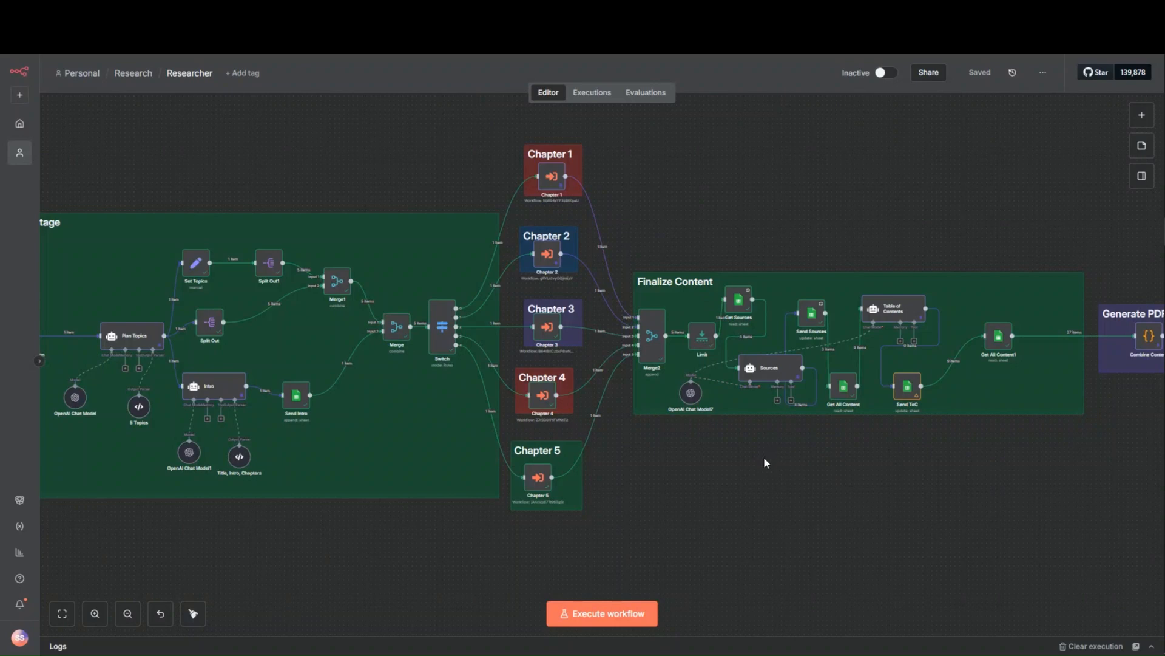
left_click_drag(763, 458, 838, 464)
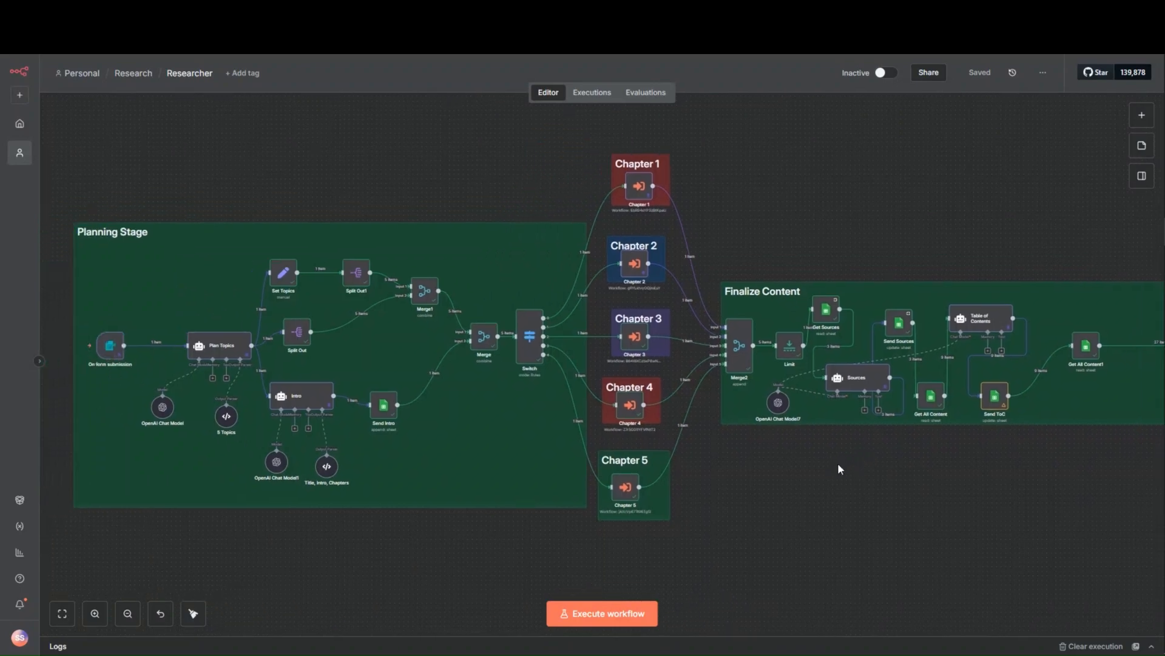